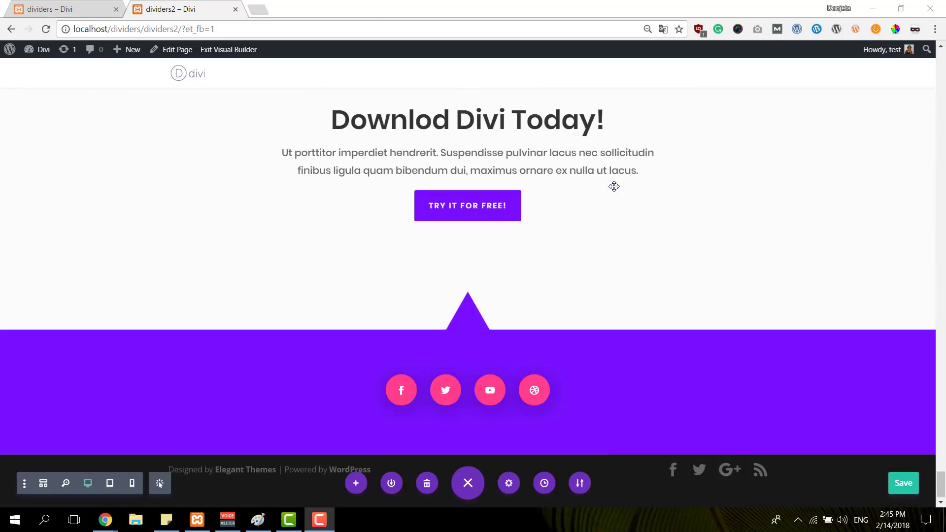
Preview the finished page in tablet and phone layouts, examining the section dividers throughout its length.
{"action": "left_click", "coordinate": [111, 484]}
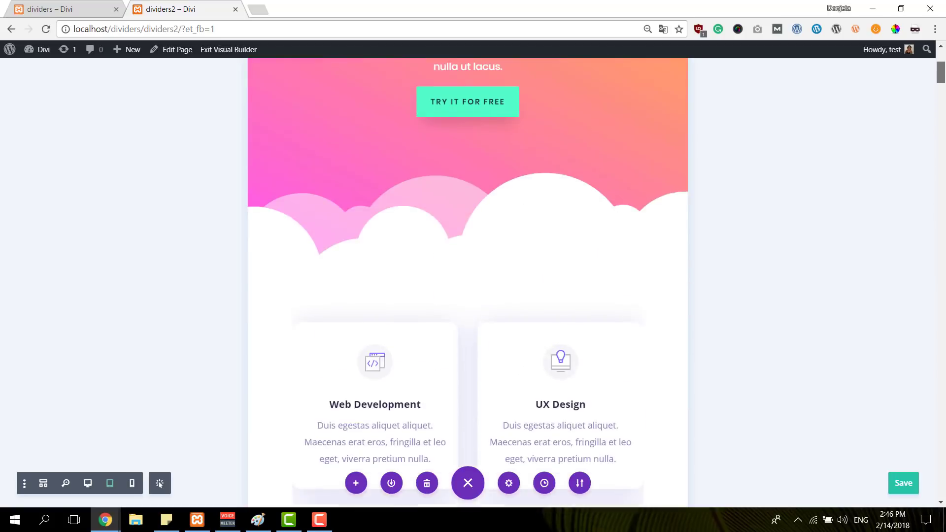
{"action": "left_click", "coordinate": [132, 482]}
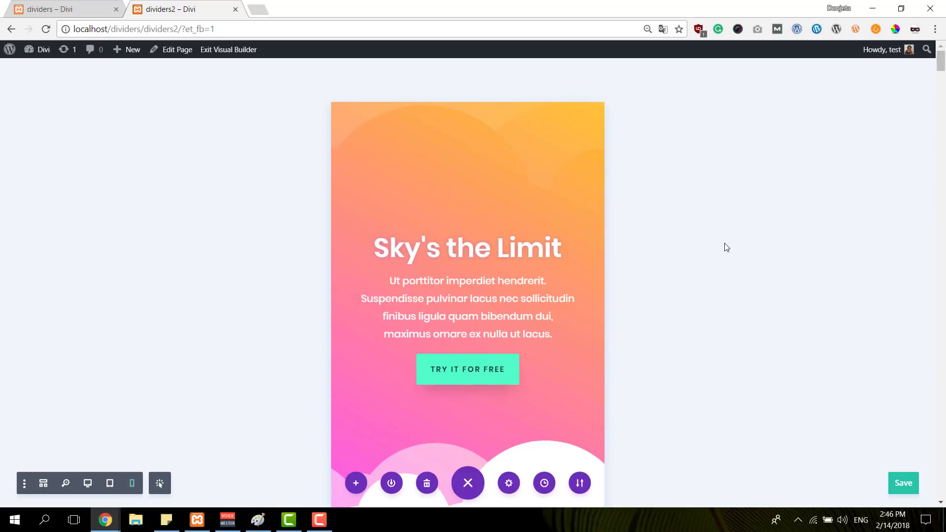
{"action": "scroll", "coordinate": [726, 246], "scroll_direction": "down", "scroll_amount": 20}
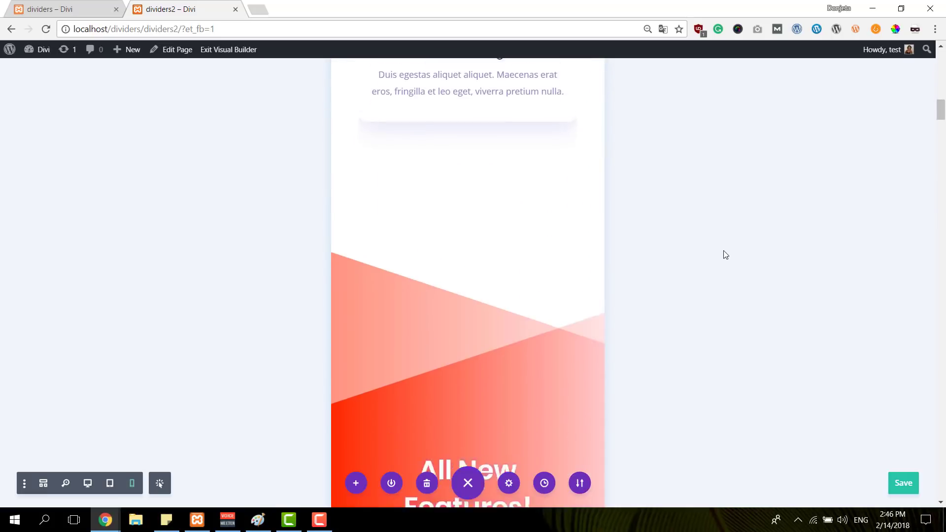
{"action": "scroll", "coordinate": [724, 254], "scroll_direction": "down", "scroll_amount": 15}
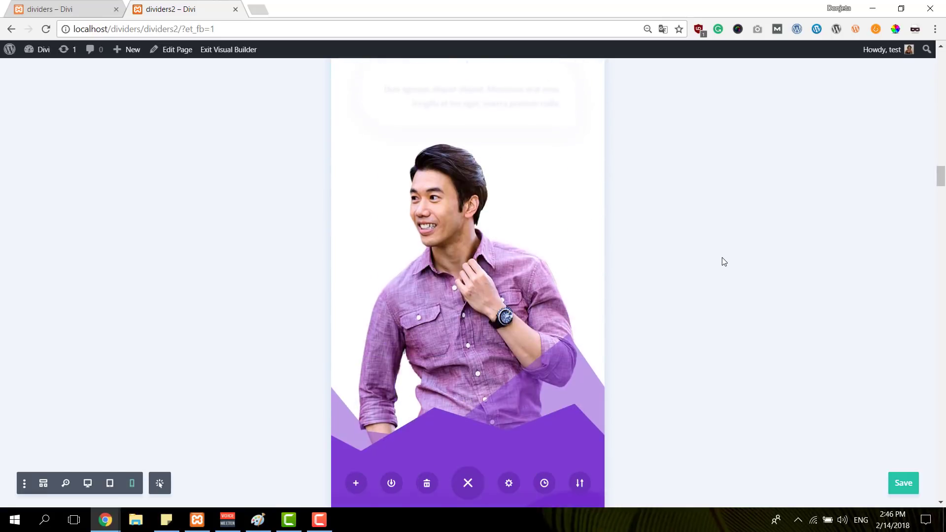
{"action": "scroll", "coordinate": [724, 261], "scroll_direction": "down", "scroll_amount": 20}
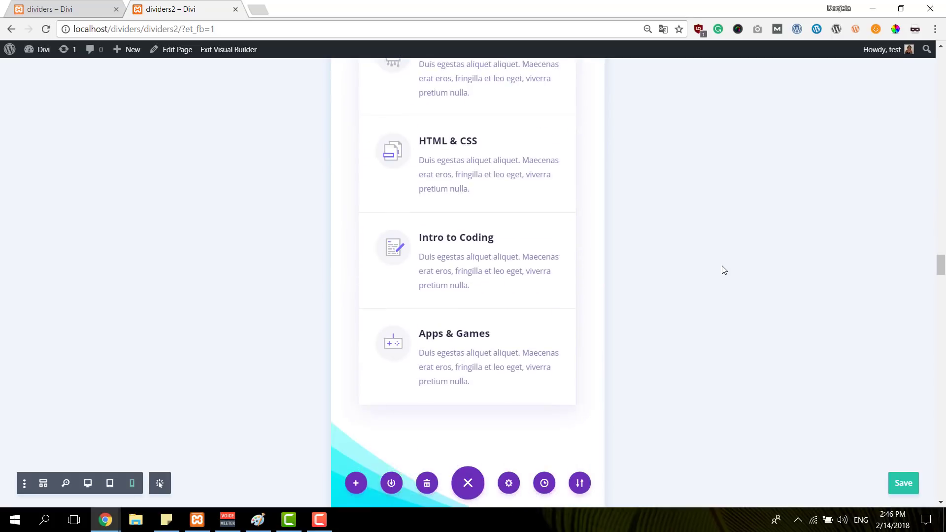
{"action": "scroll", "coordinate": [724, 270], "scroll_direction": "down", "scroll_amount": 20}
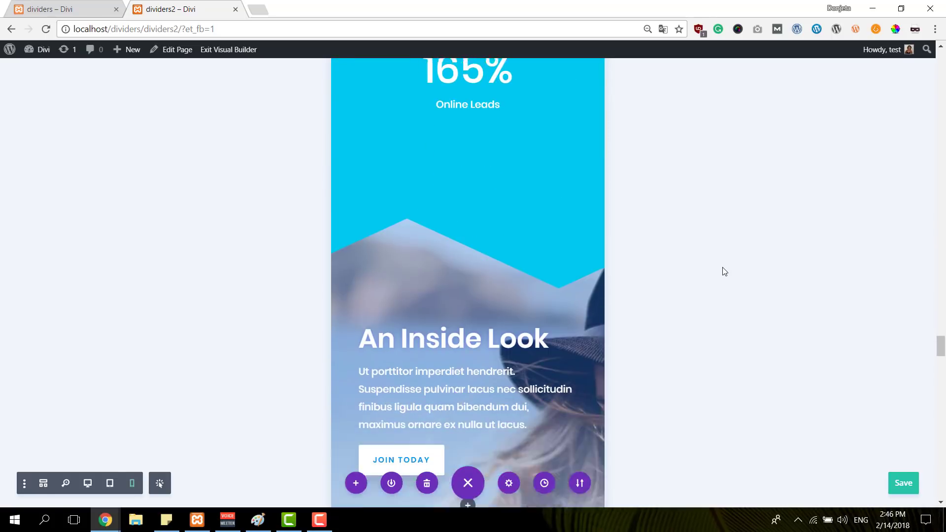
{"action": "scroll", "coordinate": [723, 274], "scroll_direction": "down", "scroll_amount": 20}
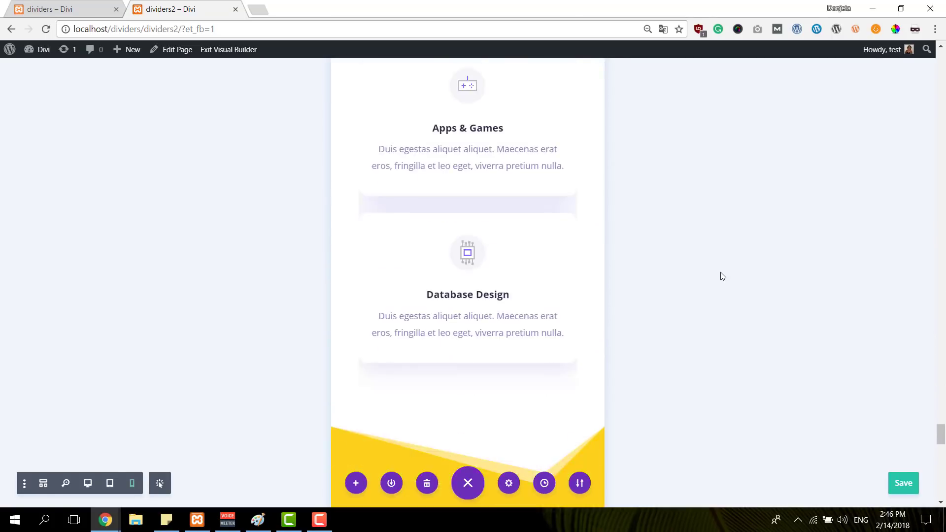
{"action": "scroll", "coordinate": [722, 276], "scroll_direction": "down", "scroll_amount": 20}
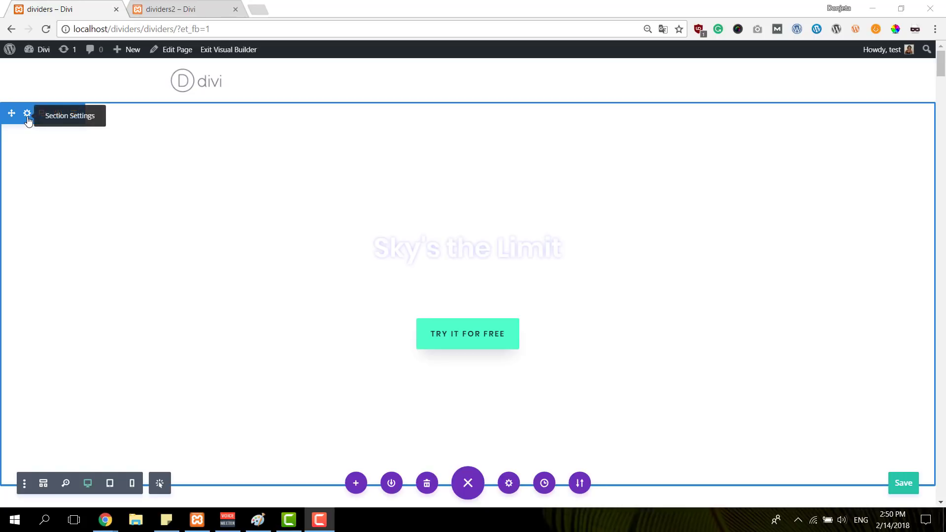
Set the background color of the "Sky's the Limit" section to #ff8790.
{"action": "left_click", "coordinate": [27, 114]}
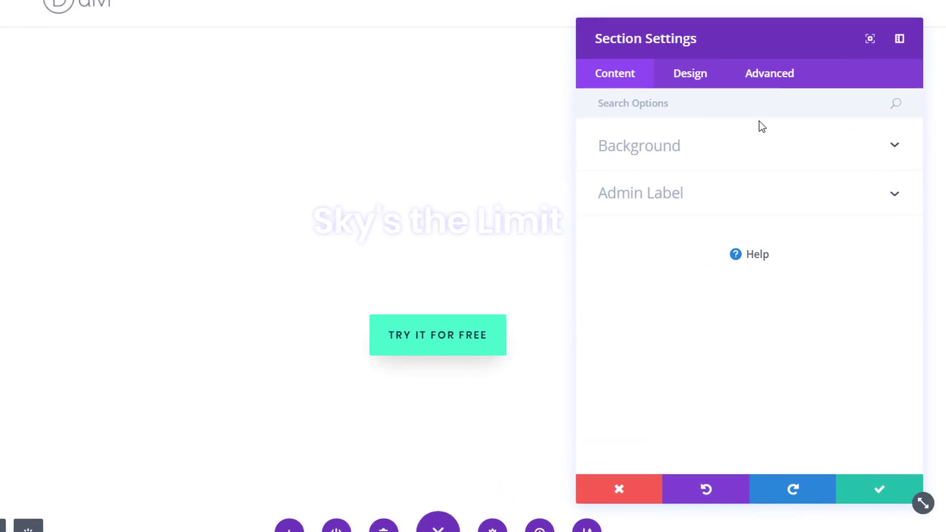
{"action": "left_click", "coordinate": [752, 146]}
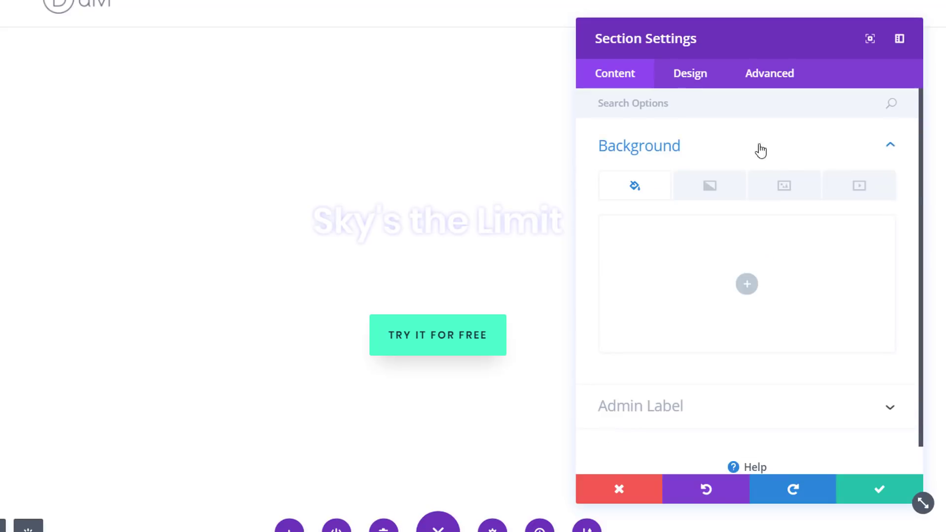
{"action": "left_click", "coordinate": [680, 275]}
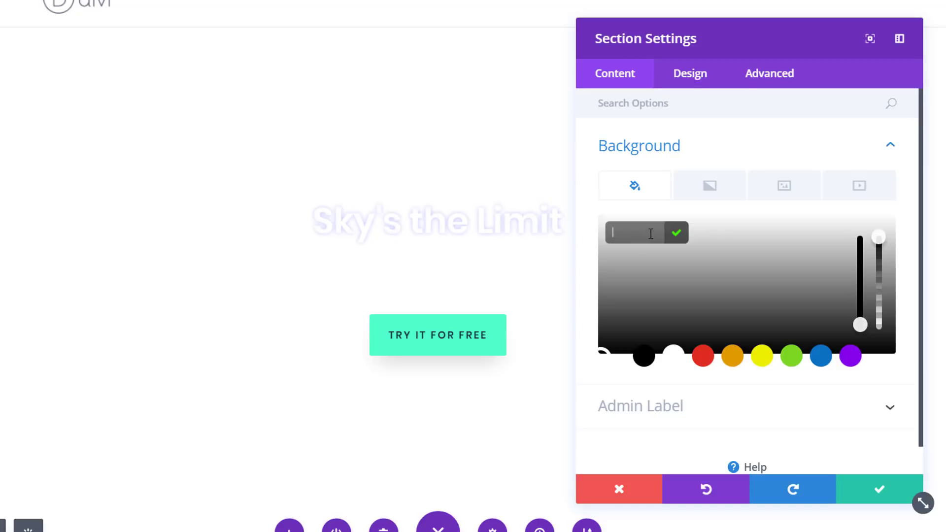
{"action": "type", "text": "#ff8790"}
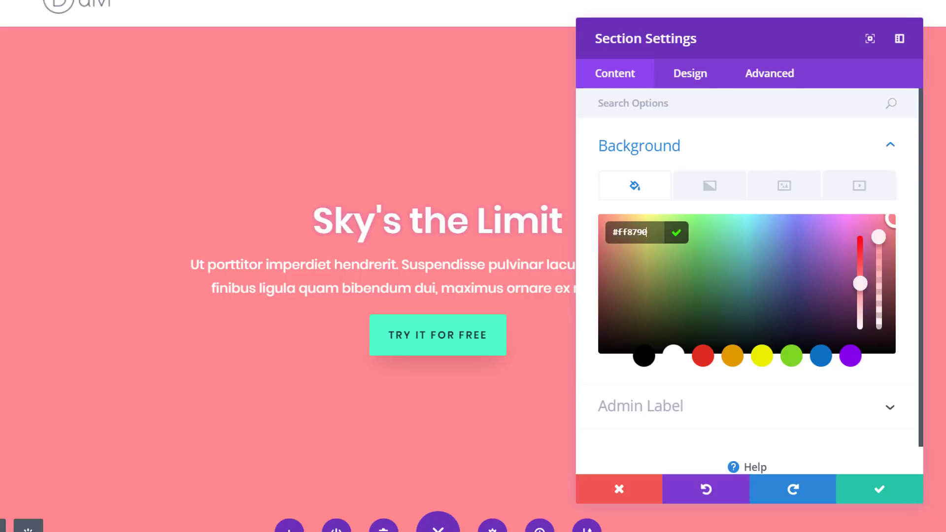
Give the section a linear background gradient from #ff56f0 to #ffbe28 with a direction of 28deg.
{"action": "left_click", "coordinate": [726, 190]}
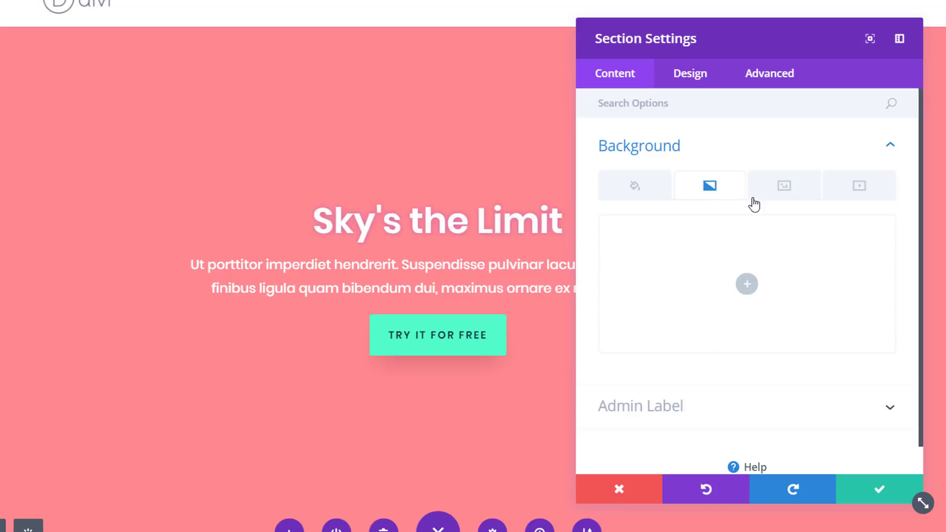
{"action": "left_click", "coordinate": [790, 288]}
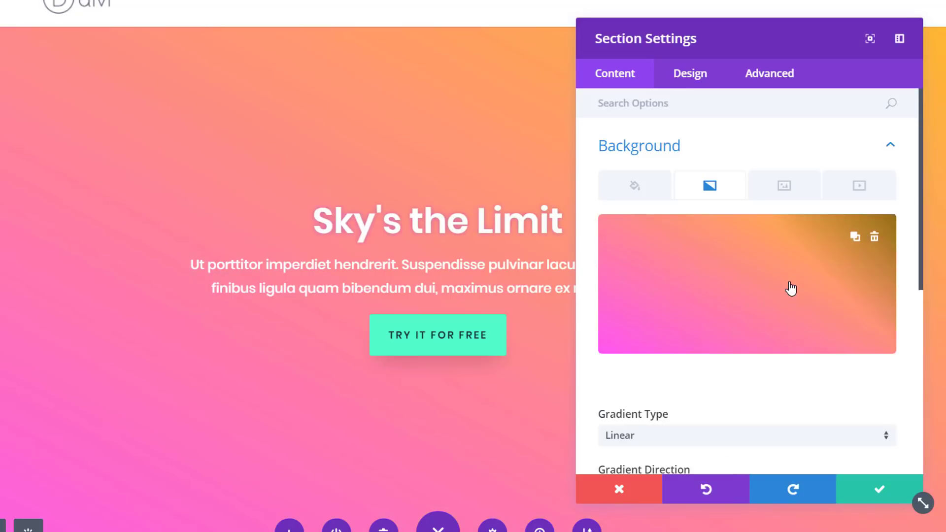
{"action": "scroll", "coordinate": [685, 235], "scroll_direction": "down", "scroll_amount": 2}
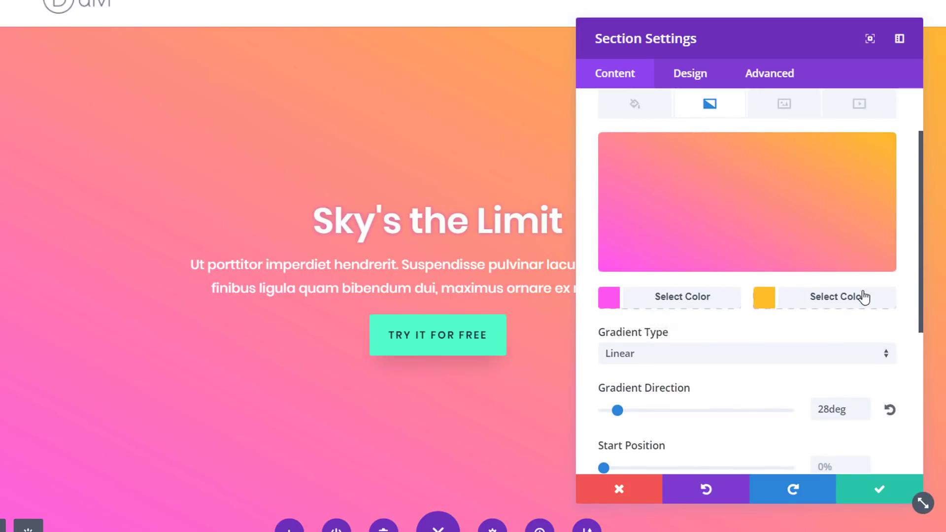
{"action": "mouse_move", "coordinate": [749, 163]}
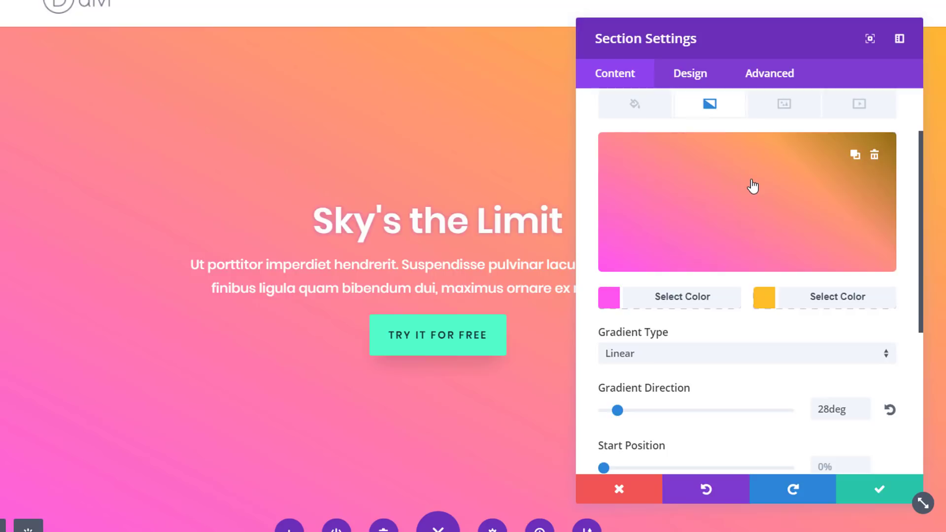
{"action": "left_click", "coordinate": [680, 300]}
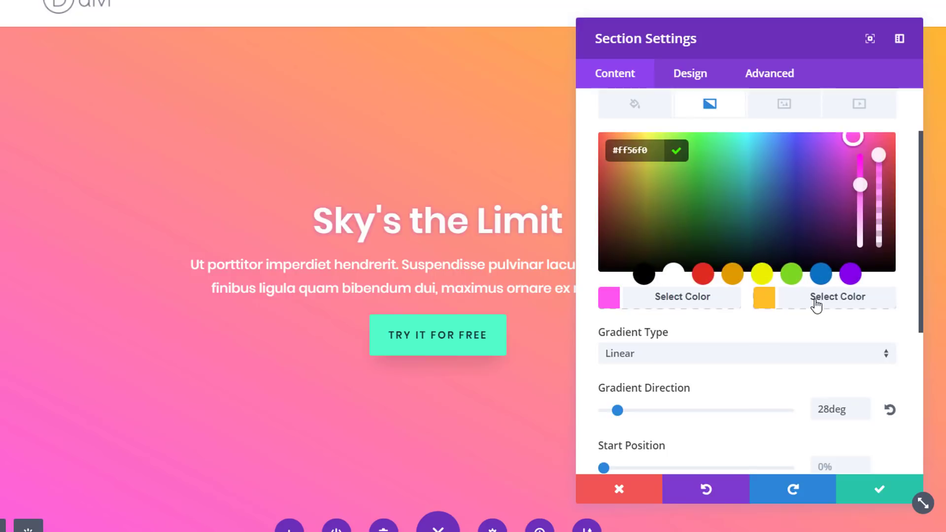
{"action": "left_click", "coordinate": [815, 303]}
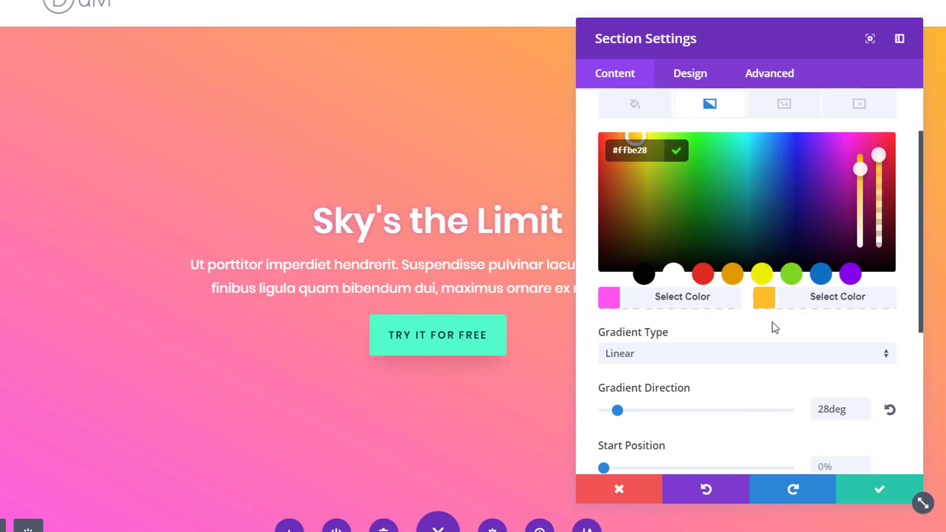
{"action": "scroll", "coordinate": [723, 315], "scroll_direction": "down", "scroll_amount": 2}
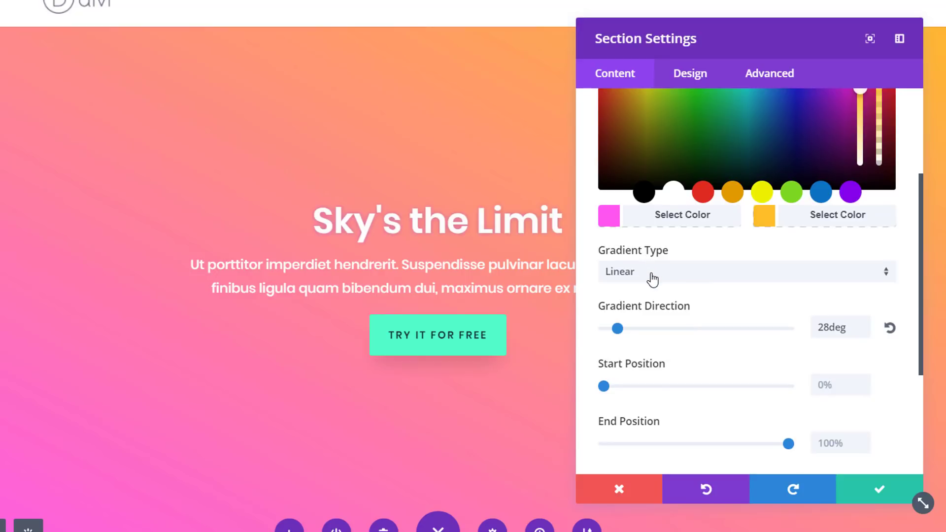
{"action": "scroll", "coordinate": [692, 288], "scroll_direction": "down", "scroll_amount": 2}
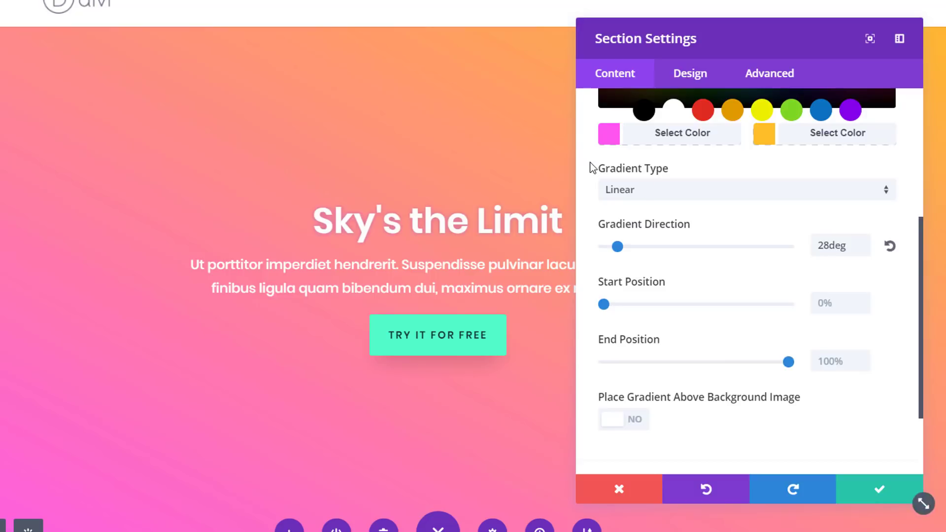
{"action": "scroll", "coordinate": [676, 166], "scroll_direction": "up", "scroll_amount": 2}
{"action": "scroll", "coordinate": [675, 166], "scroll_direction": "up", "scroll_amount": 3}
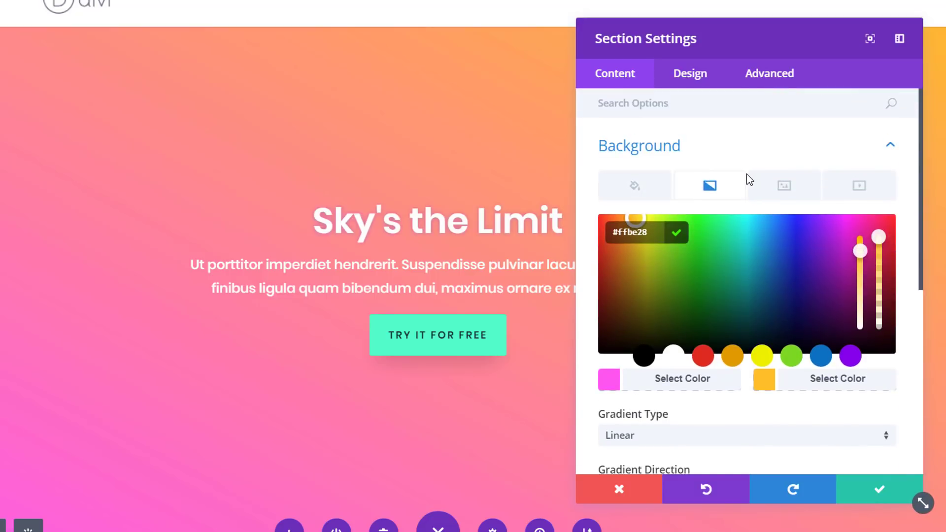
Apply the layered clouds divider style to the top of the section.
{"action": "left_click", "coordinate": [720, 84]}
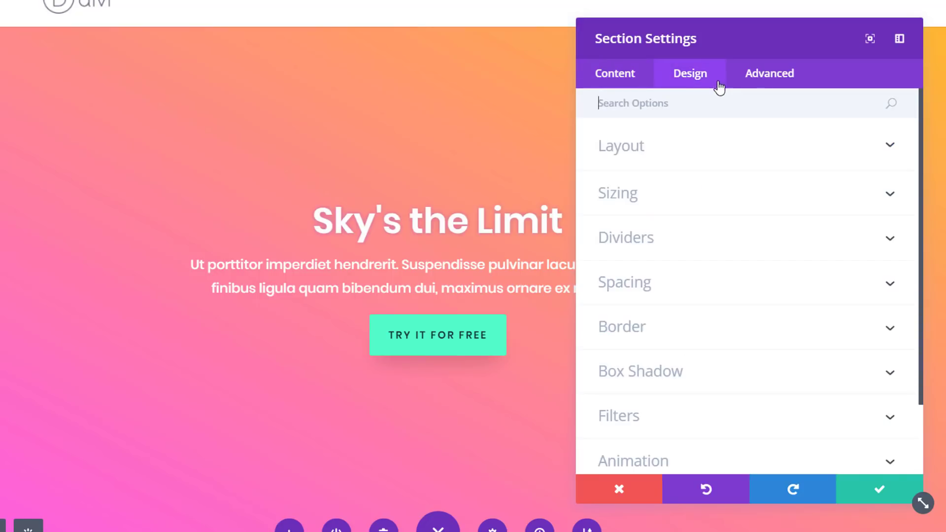
{"action": "left_click", "coordinate": [745, 251]}
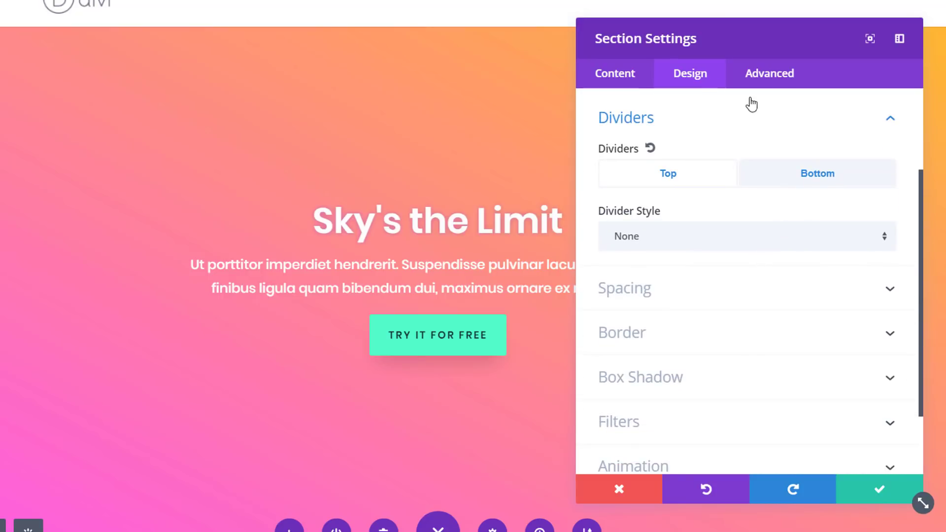
{"action": "left_click", "coordinate": [843, 175]}
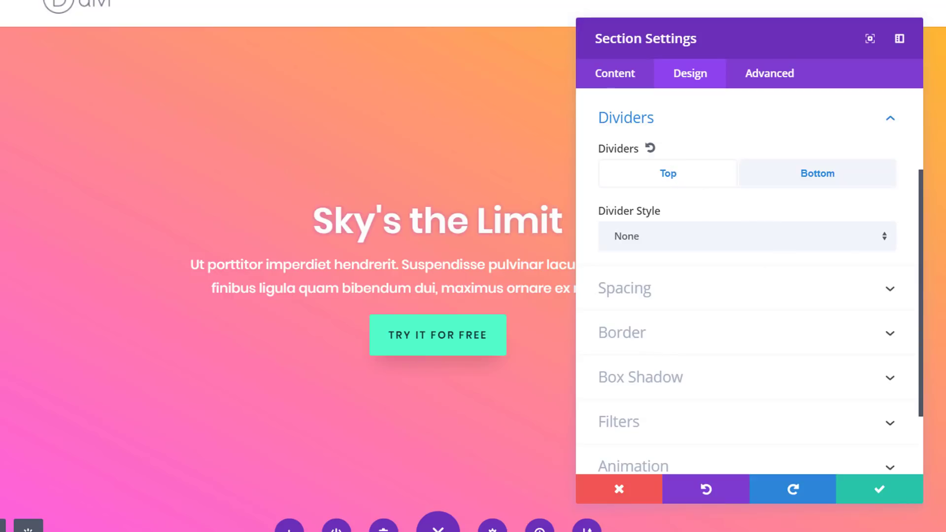
{"action": "left_click", "coordinate": [759, 244]}
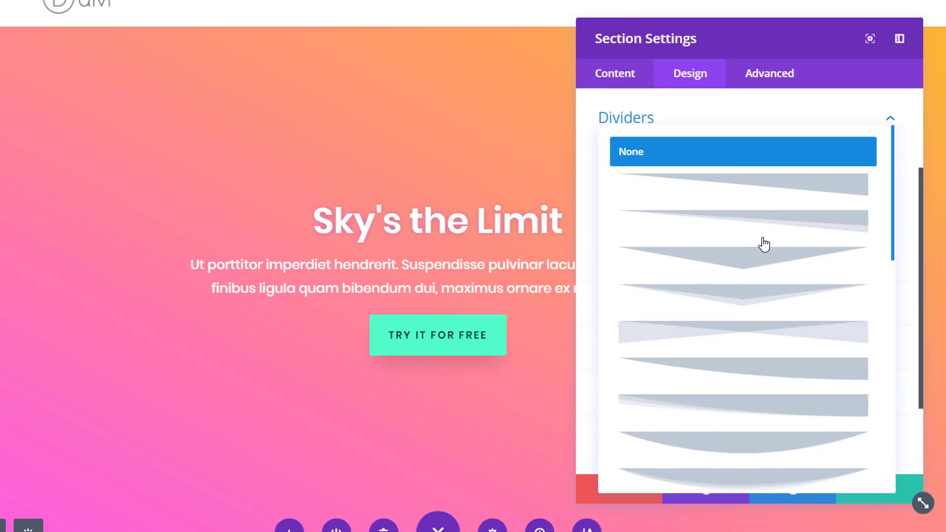
{"action": "scroll", "coordinate": [804, 276], "scroll_direction": "down", "scroll_amount": 3}
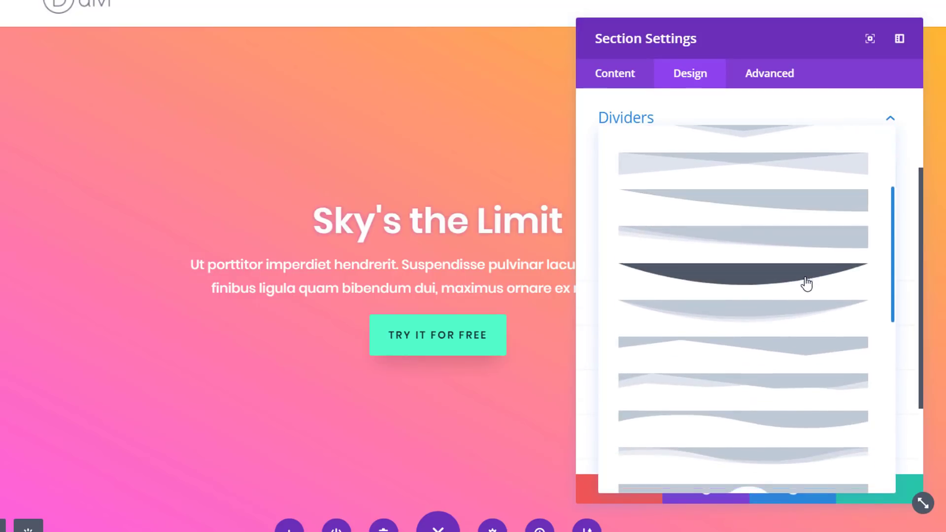
{"action": "scroll", "coordinate": [807, 284], "scroll_direction": "down", "scroll_amount": 5}
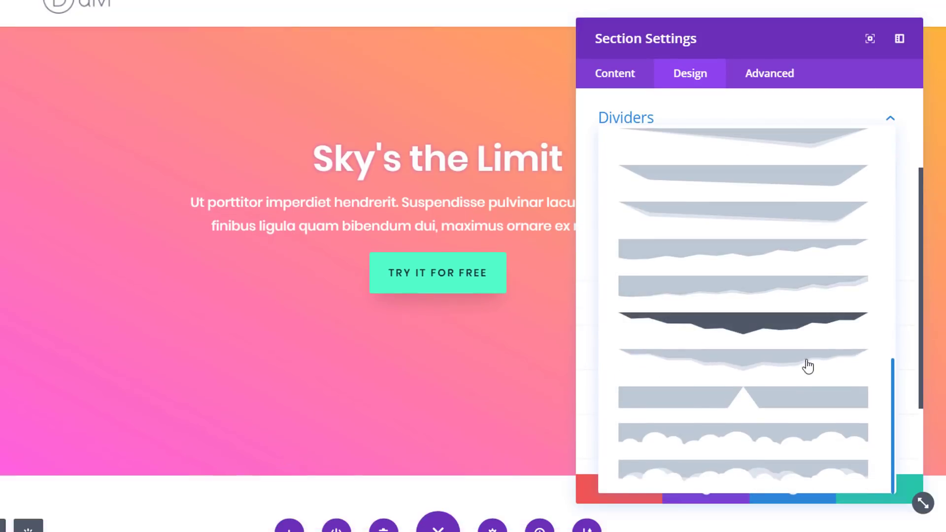
{"action": "scroll", "coordinate": [806, 362], "scroll_direction": "down", "scroll_amount": 3}
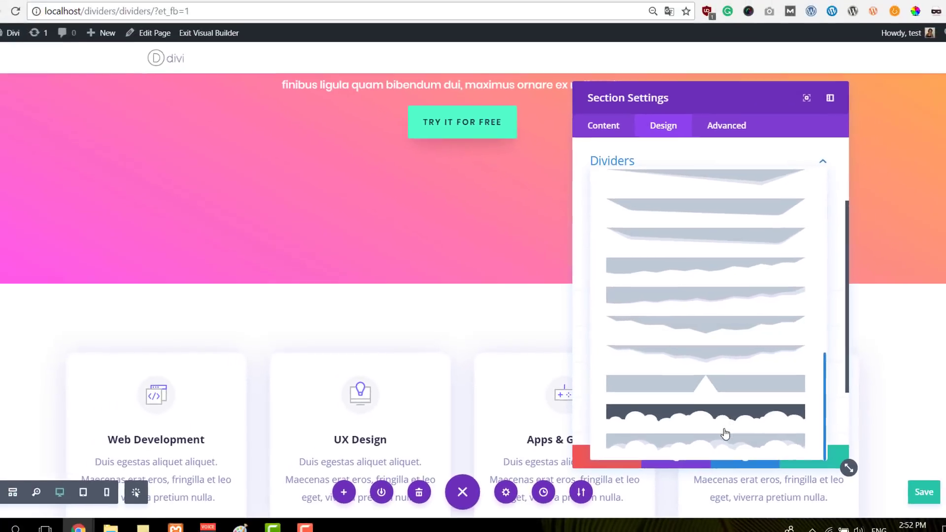
{"action": "left_click", "coordinate": [724, 432]}
{"action": "scroll", "coordinate": [412, 187], "scroll_direction": "up", "scroll_amount": 4}
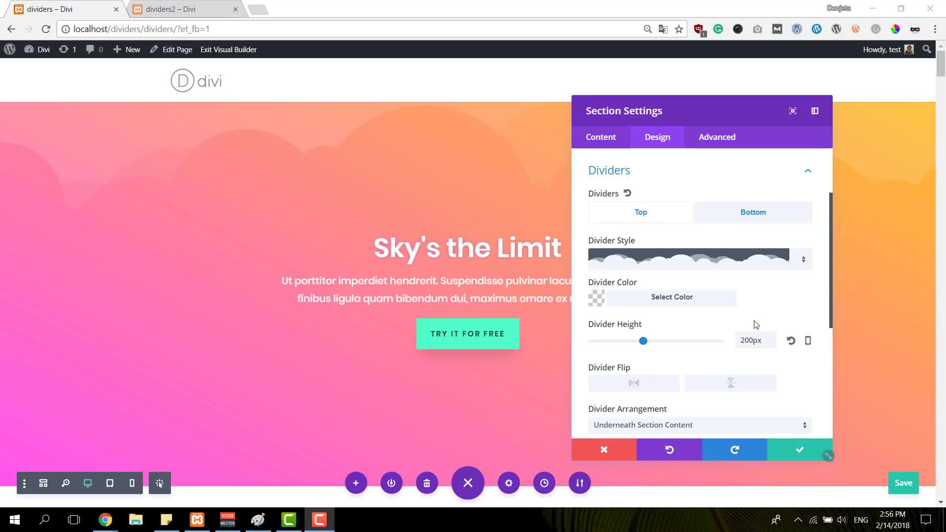
Check the top divider's color value, height, flip and arrangement options.
{"action": "left_click", "coordinate": [705, 306]}
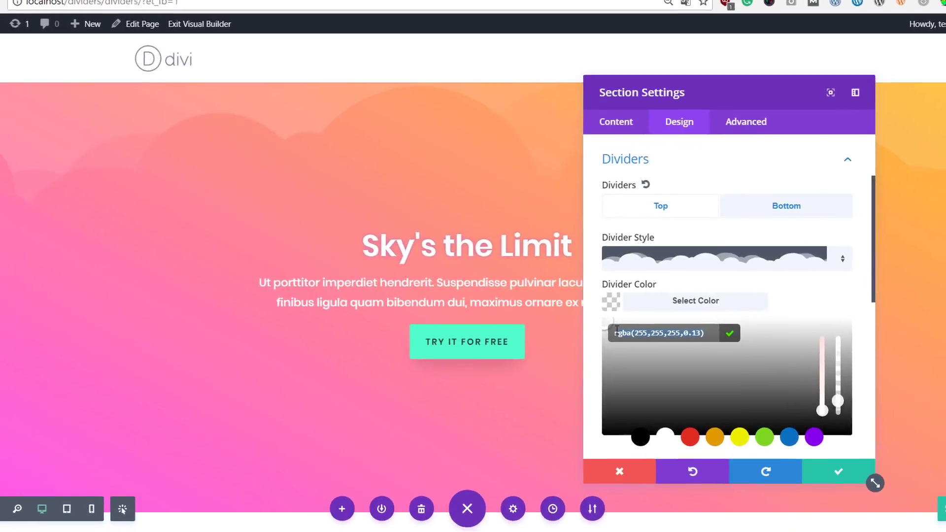
{"action": "scroll", "coordinate": [795, 299], "scroll_direction": "down", "scroll_amount": 5}
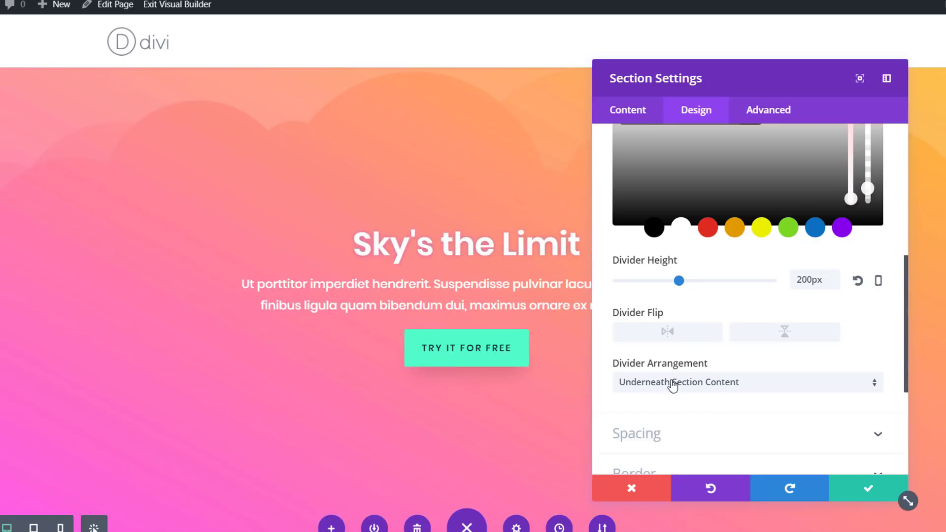
{"action": "left_click", "coordinate": [801, 391]}
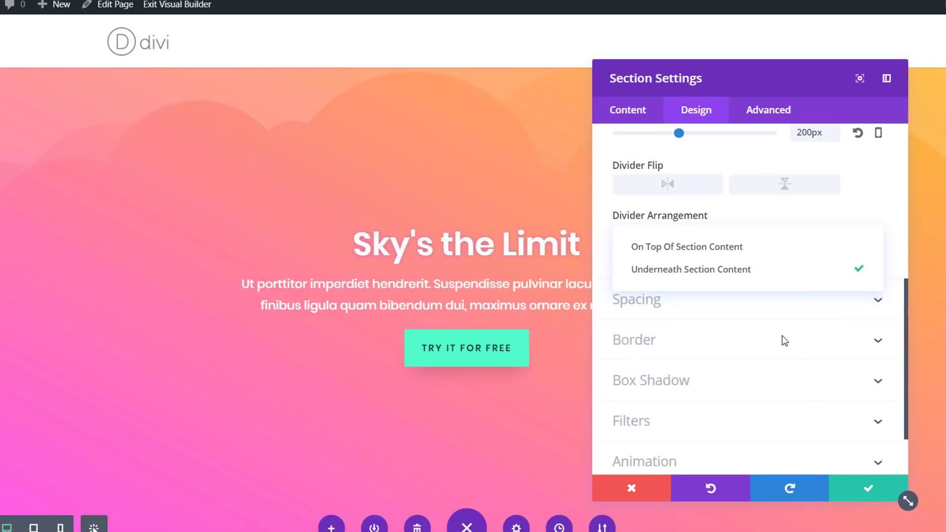
{"action": "left_click", "coordinate": [872, 204]}
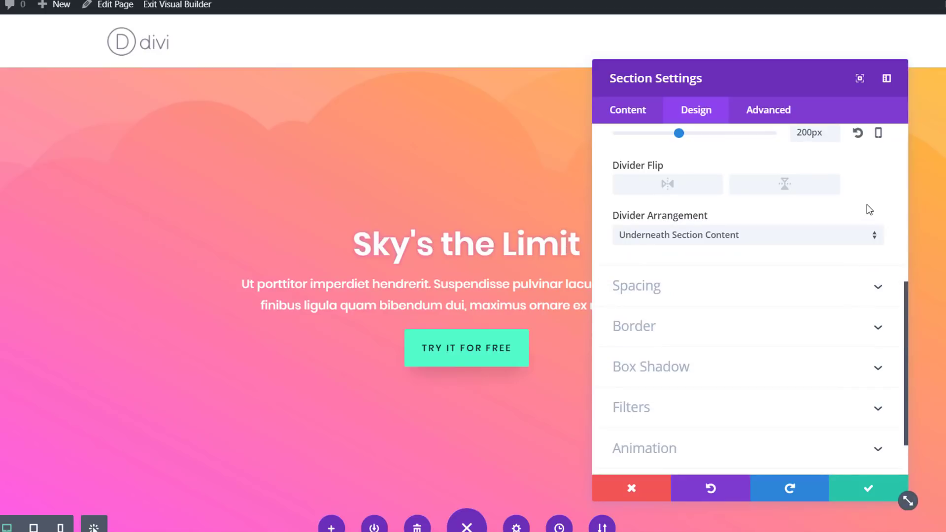
{"action": "scroll", "coordinate": [813, 226], "scroll_direction": "up", "scroll_amount": 5}
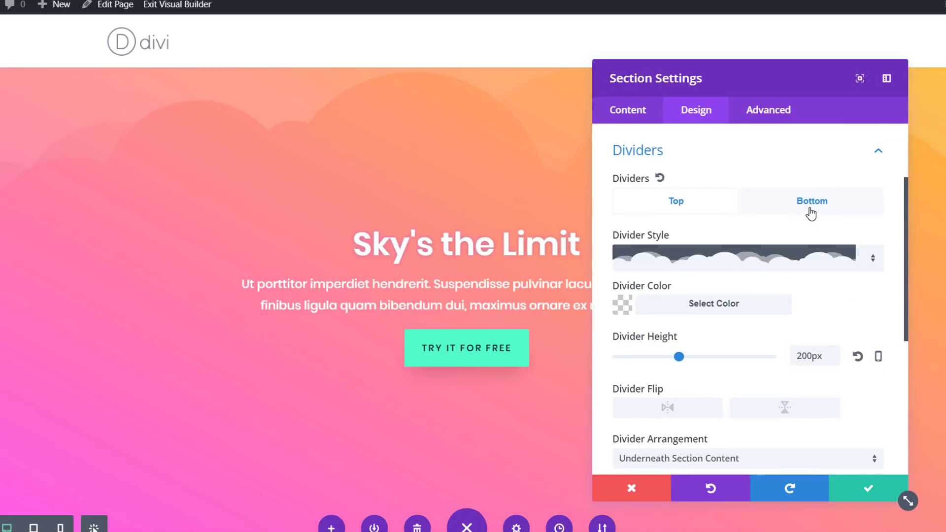
Apply the layered clouds divider style to the bottom of the section with a height of 149px.
{"action": "left_click", "coordinate": [810, 207]}
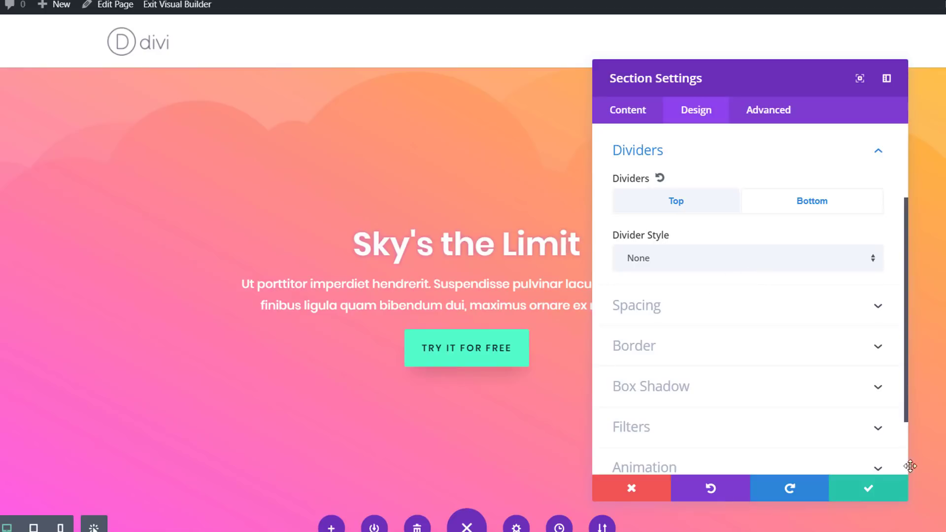
{"action": "left_click", "coordinate": [774, 264]}
{"action": "scroll", "coordinate": [776, 339], "scroll_direction": "down", "scroll_amount": 3}
{"action": "scroll", "coordinate": [776, 338], "scroll_direction": "down", "scroll_amount": 3}
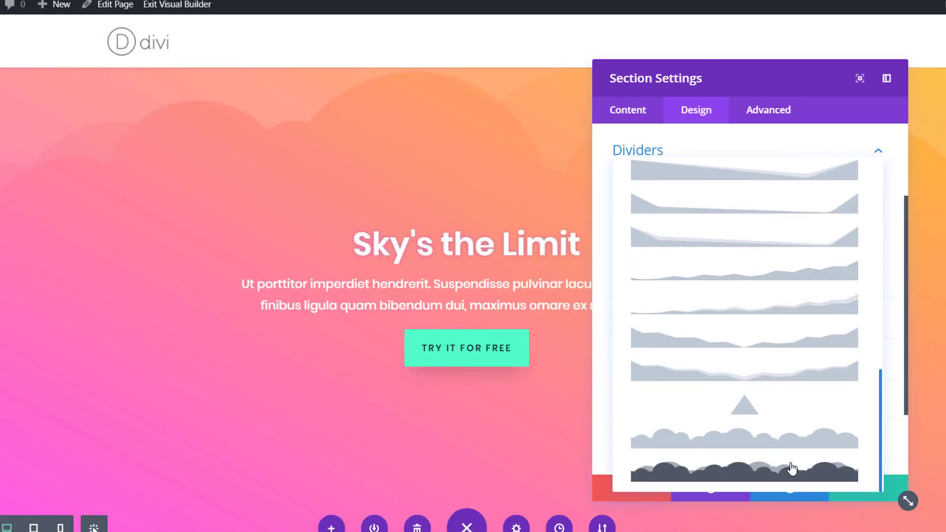
{"action": "left_click", "coordinate": [792, 470]}
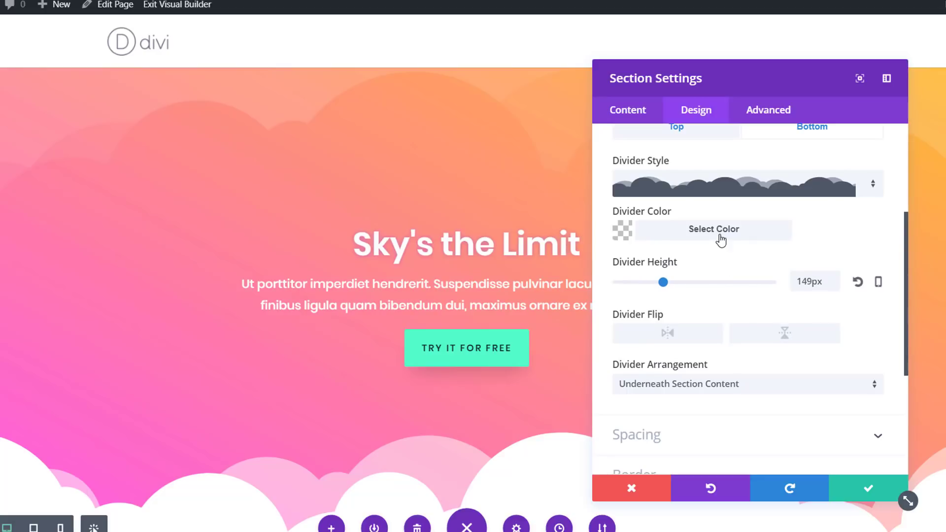
Check the bottom divider's color, height, flip and arrangement options, and save the section settings.
{"action": "left_click", "coordinate": [722, 240]}
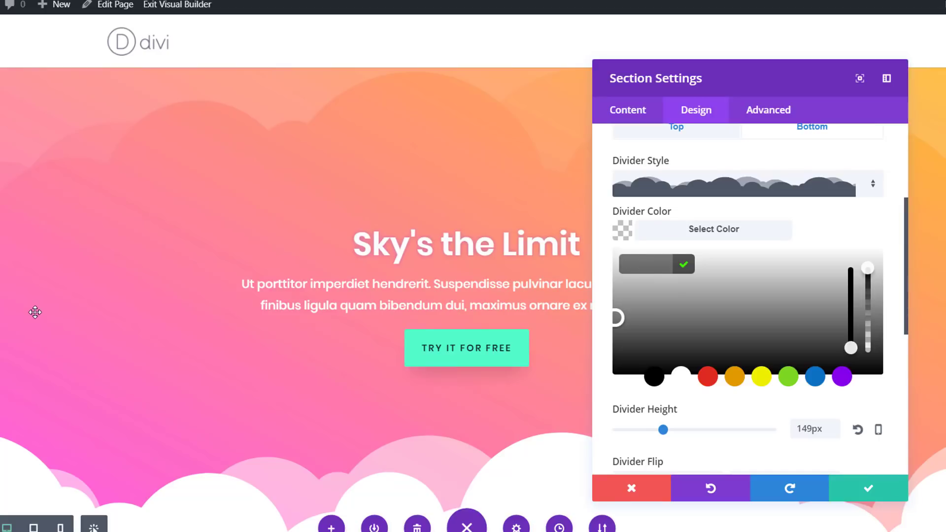
{"action": "scroll", "coordinate": [129, 320], "scroll_direction": "down", "scroll_amount": 3}
{"action": "scroll", "coordinate": [131, 322], "scroll_direction": "up", "scroll_amount": 3}
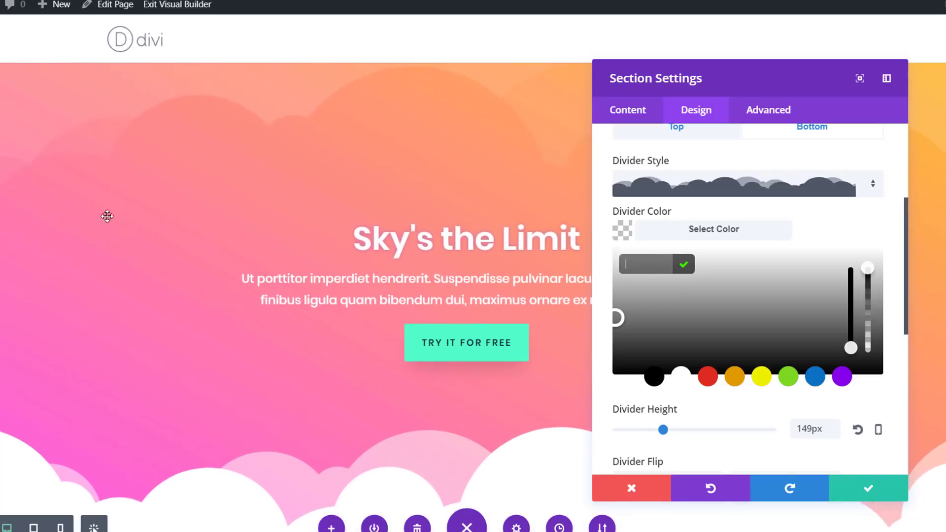
{"action": "scroll", "coordinate": [296, 423], "scroll_direction": "down", "scroll_amount": 1}
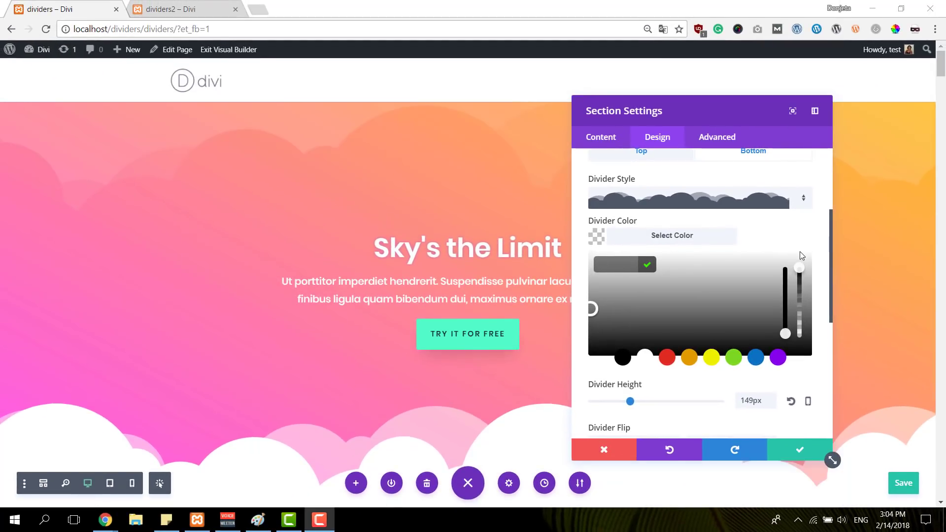
{"action": "scroll", "coordinate": [655, 389], "scroll_direction": "down", "scroll_amount": 2}
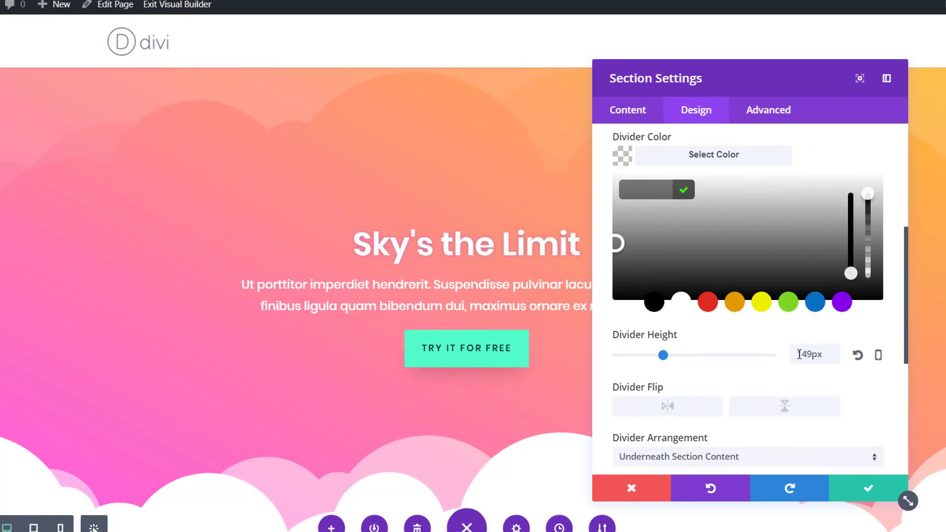
{"action": "left_click_drag", "start_coordinate": [798, 354], "coordinate": [827, 354]}
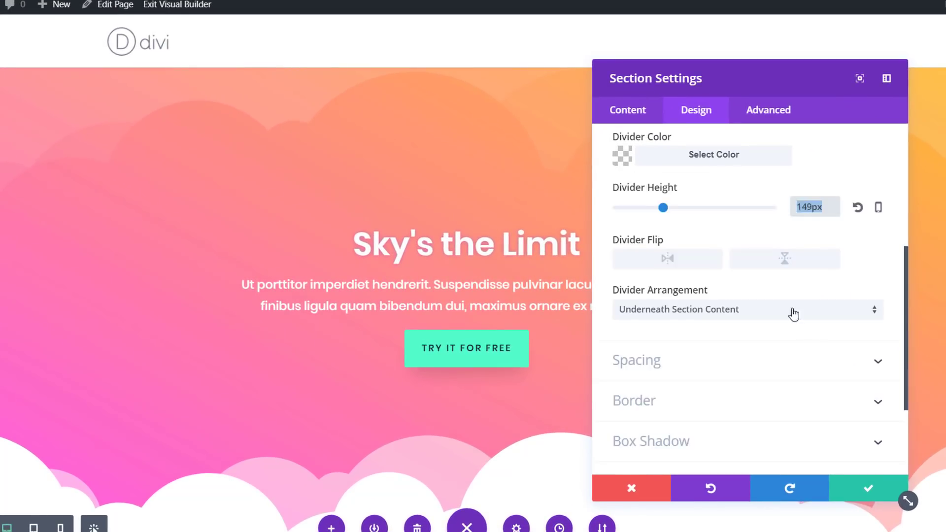
{"action": "left_click", "coordinate": [865, 267]}
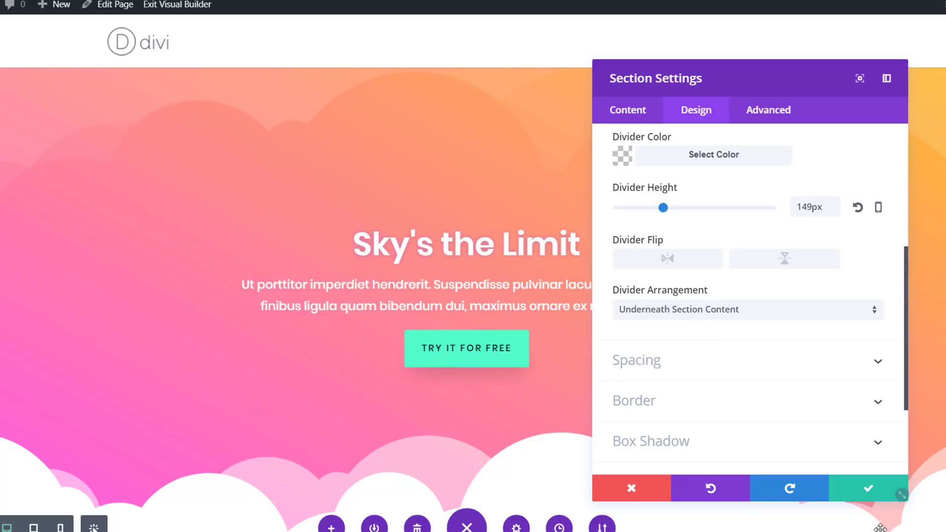
{"action": "left_click", "coordinate": [851, 491]}
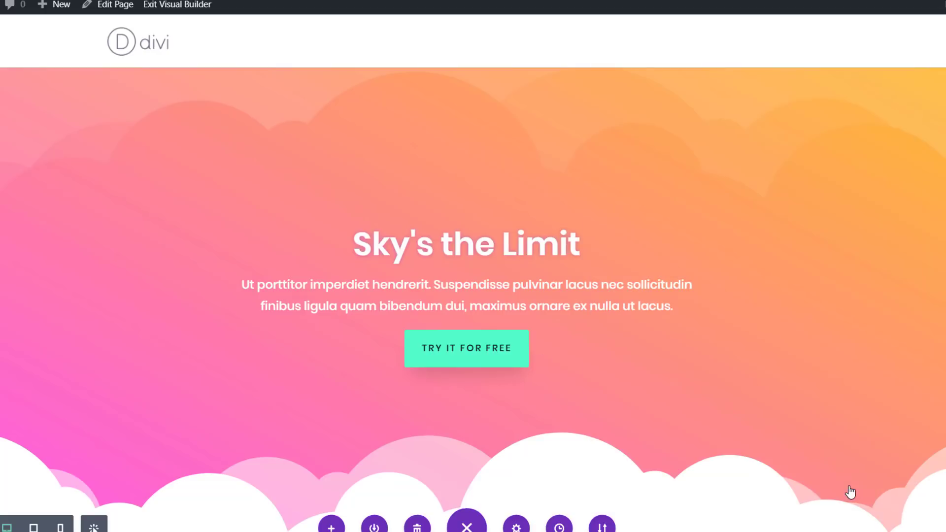
Inspect the background settings of the services section below the hero section.
{"action": "scroll", "coordinate": [480, 141], "scroll_direction": "down", "scroll_amount": 2}
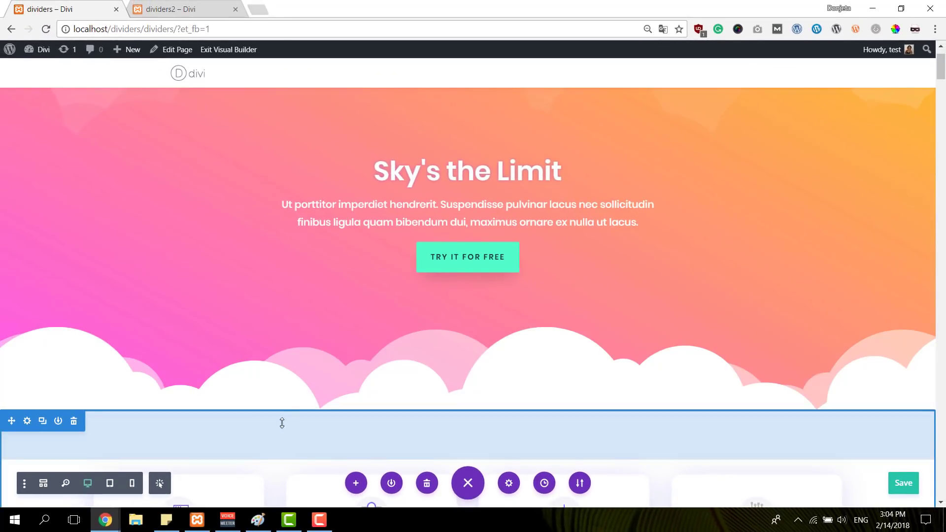
{"action": "scroll", "coordinate": [275, 394], "scroll_direction": "down", "scroll_amount": 2}
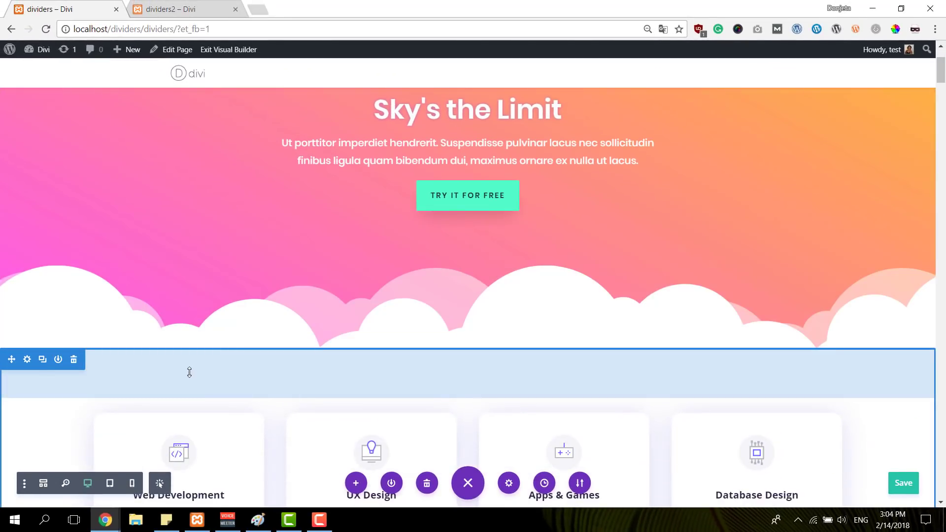
{"action": "left_click", "coordinate": [27, 359]}
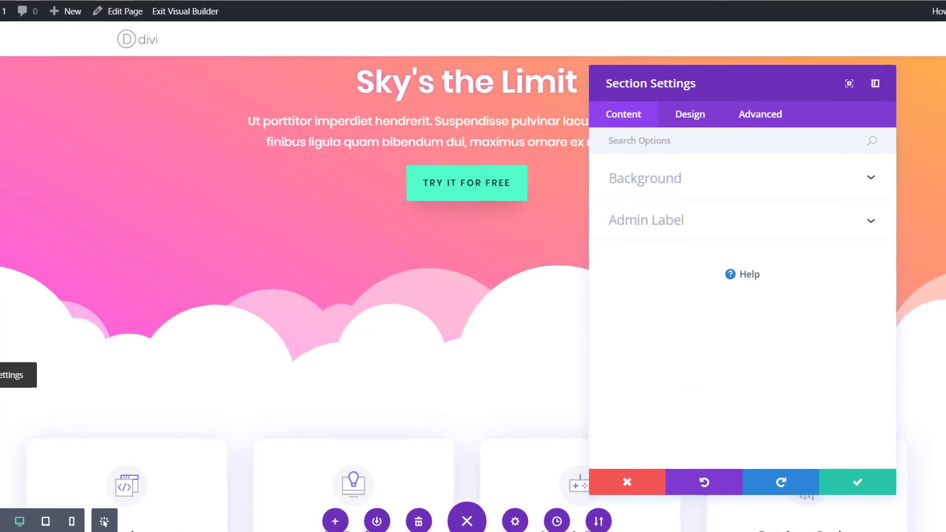
{"action": "left_click", "coordinate": [755, 183]}
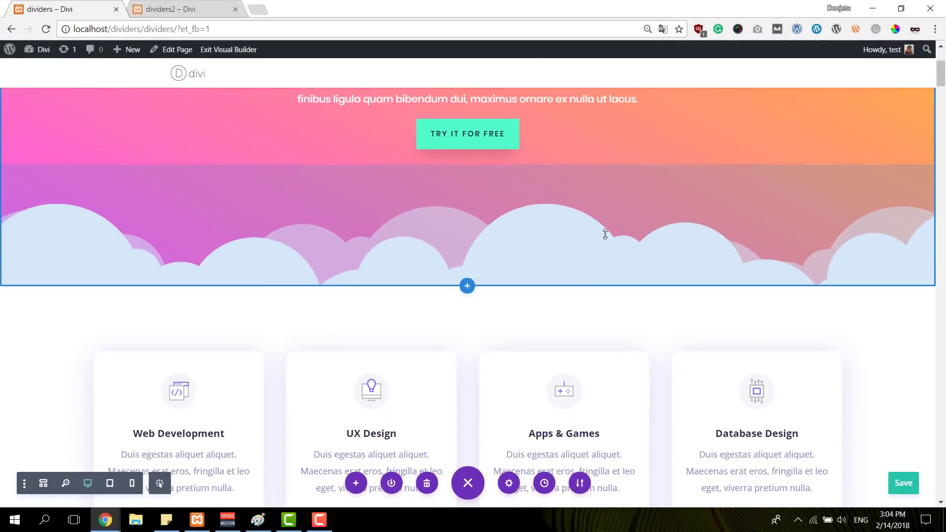
Set the background color of the "All New Features!" section to #ff2a00.
{"action": "scroll", "coordinate": [605, 234], "scroll_direction": "down", "scroll_amount": 8}
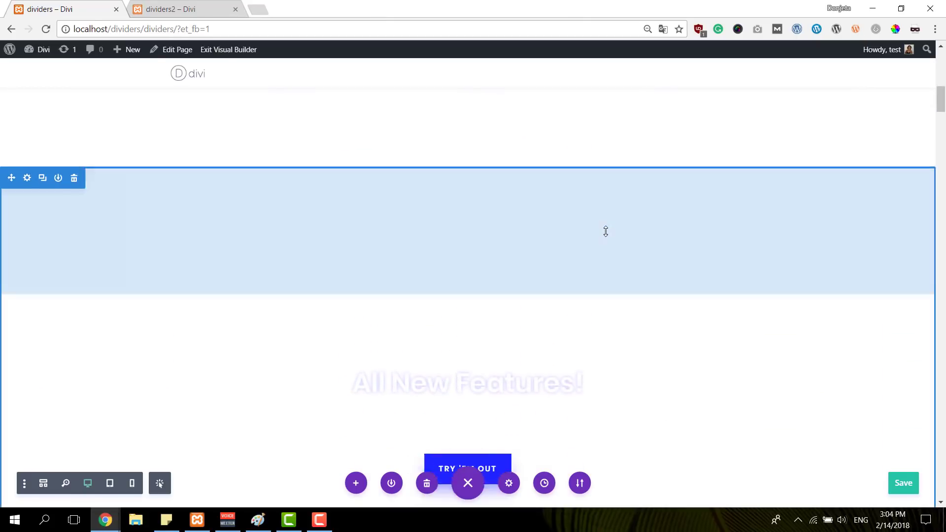
{"action": "scroll", "coordinate": [605, 231], "scroll_direction": "down", "scroll_amount": 1}
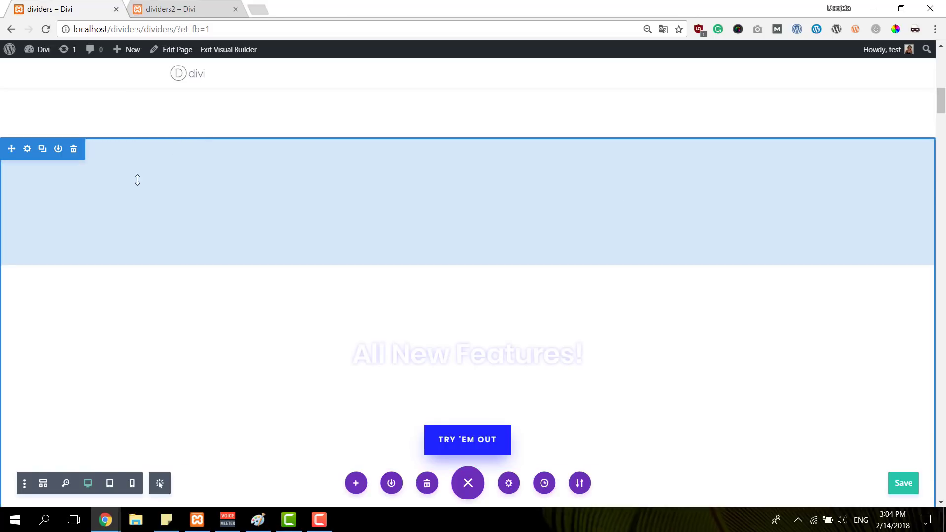
{"action": "left_click", "coordinate": [26, 150]}
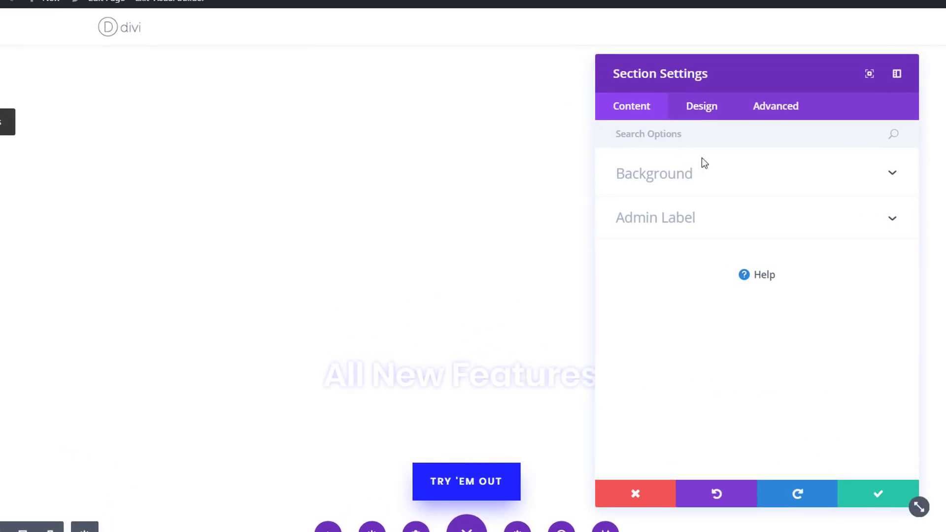
{"action": "left_click", "coordinate": [778, 180]}
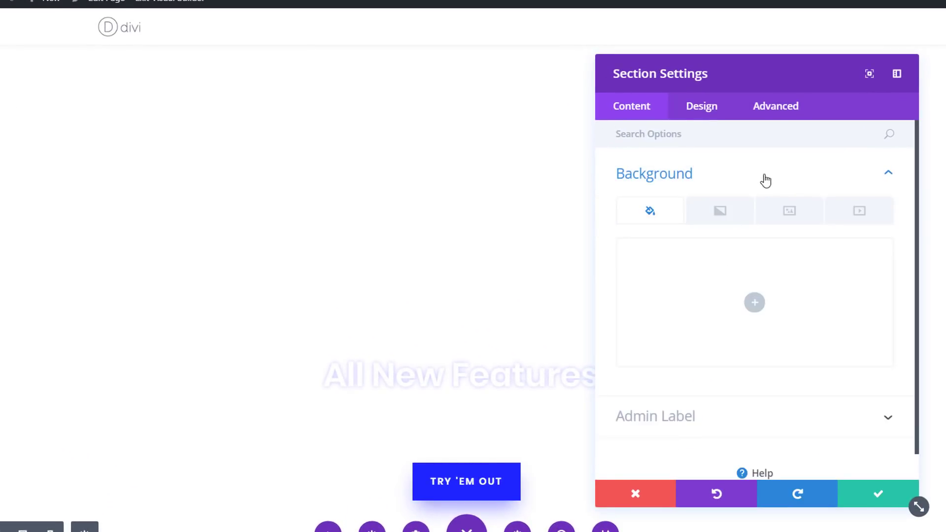
{"action": "left_click", "coordinate": [724, 315]}
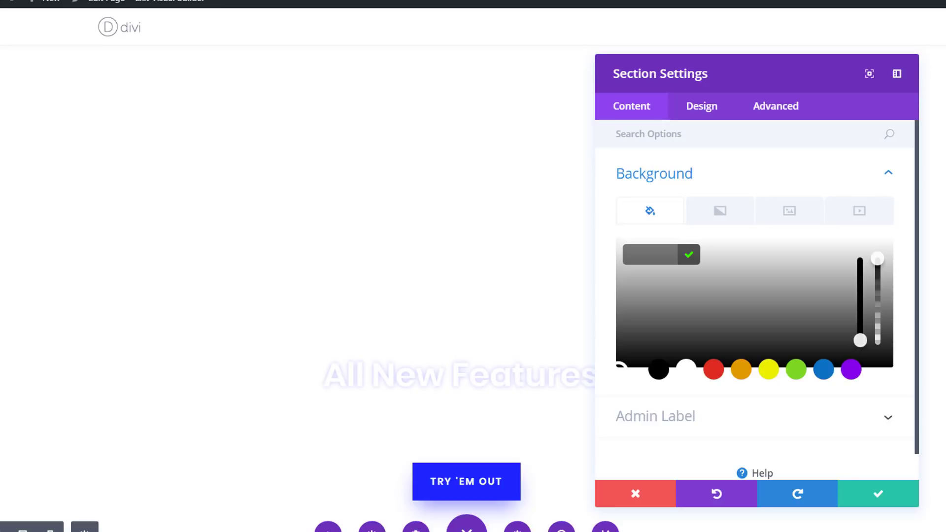
{"action": "left_click", "coordinate": [656, 250]}
{"action": "type", "text": "#ff2a00"}
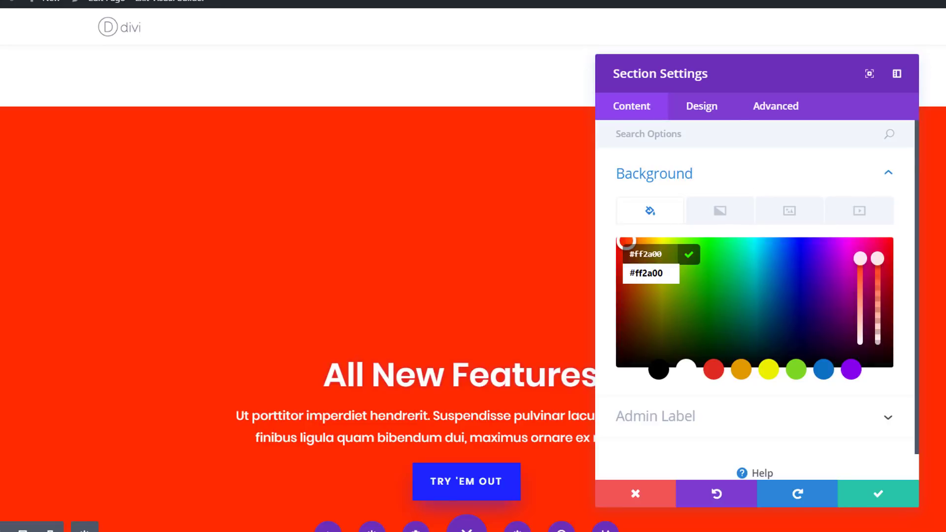
Give the section a linear background gradient from bright red to #ffc9c9 with a direction of 90deg.
{"action": "left_click", "coordinate": [720, 212]}
{"action": "left_click", "coordinate": [723, 309]}
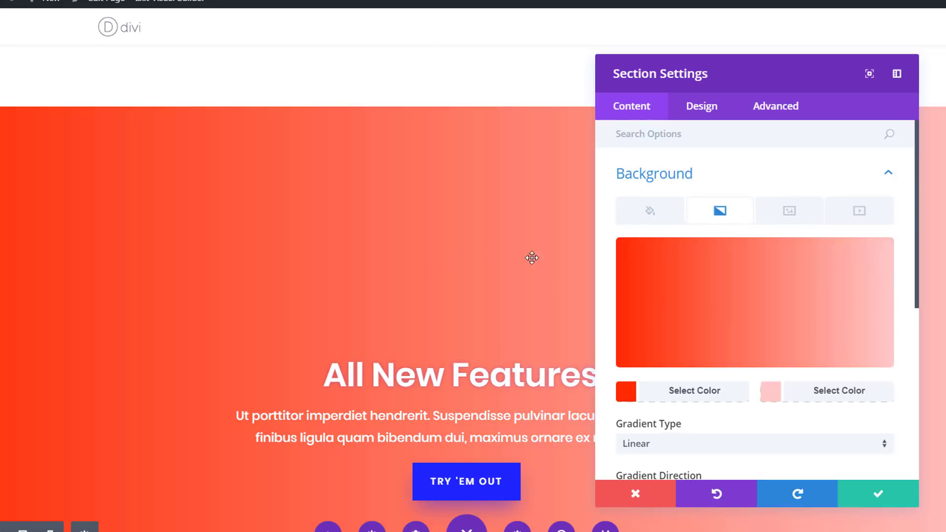
{"action": "scroll", "coordinate": [741, 363], "scroll_direction": "down", "scroll_amount": 3}
{"action": "scroll", "coordinate": [692, 261], "scroll_direction": "up", "scroll_amount": 2}
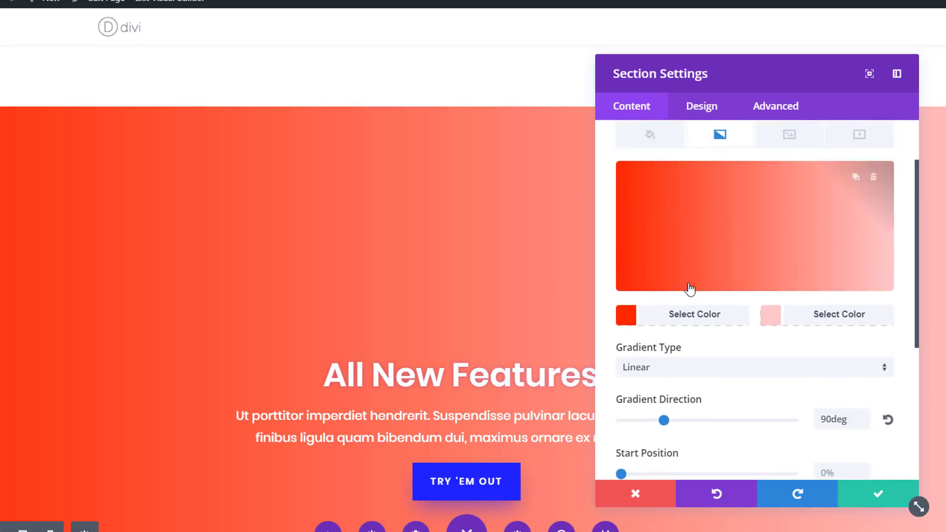
{"action": "left_click", "coordinate": [674, 317]}
{"action": "left_click", "coordinate": [846, 321]}
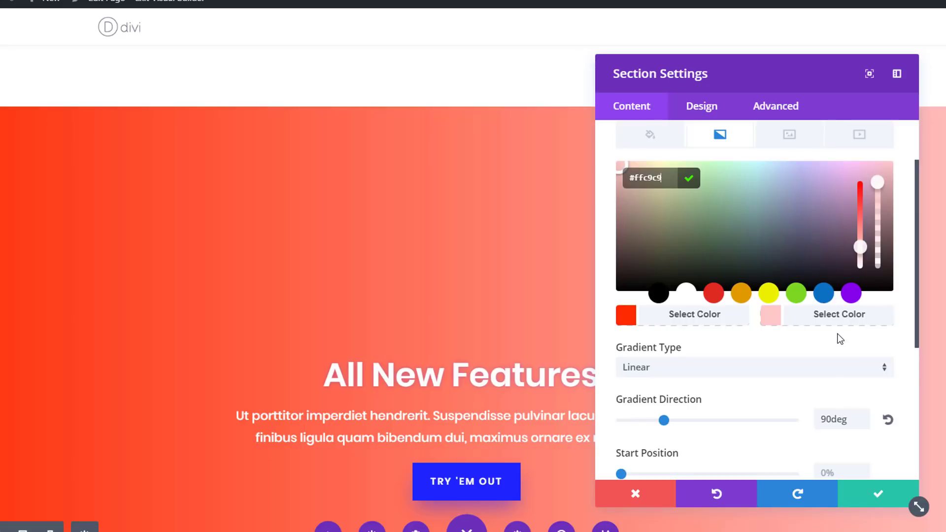
{"action": "scroll", "coordinate": [832, 331], "scroll_direction": "down", "scroll_amount": 2}
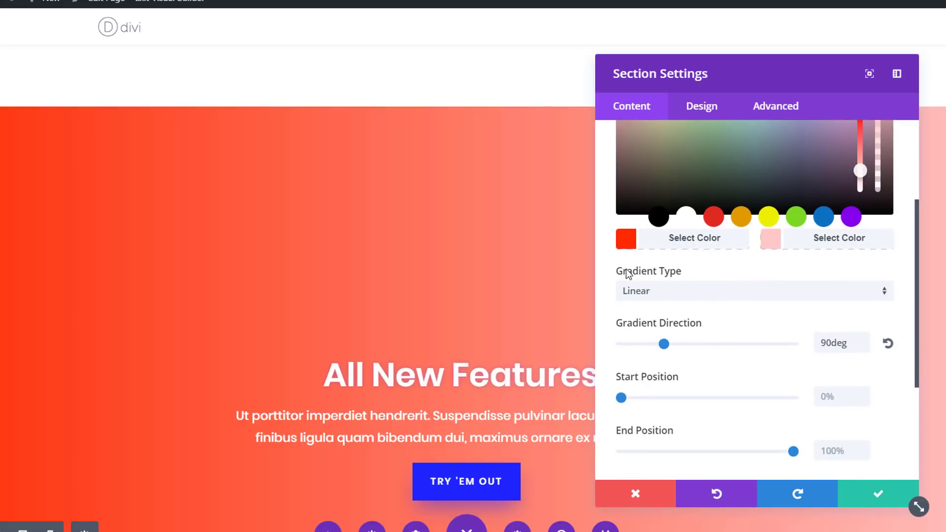
{"action": "scroll", "coordinate": [686, 317], "scroll_direction": "down", "scroll_amount": 2}
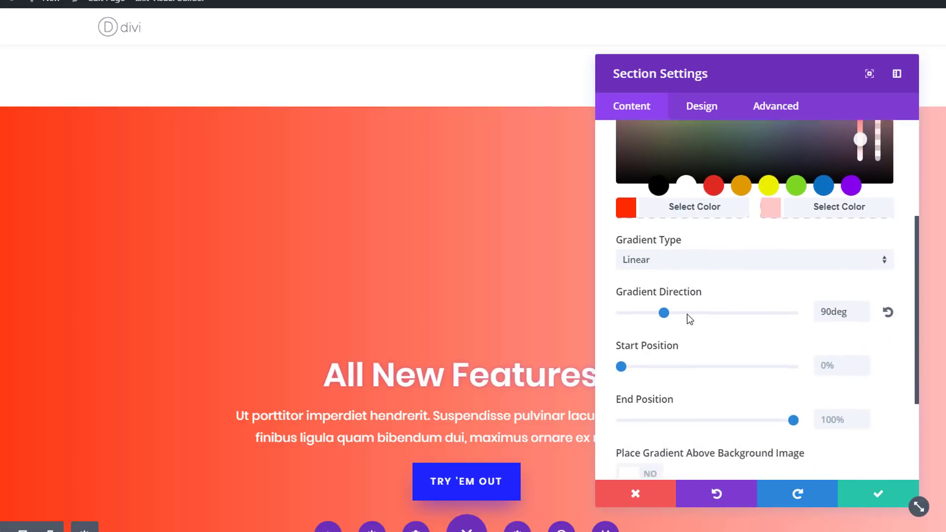
{"action": "left_click_drag", "start_coordinate": [849, 266], "coordinate": [799, 266]}
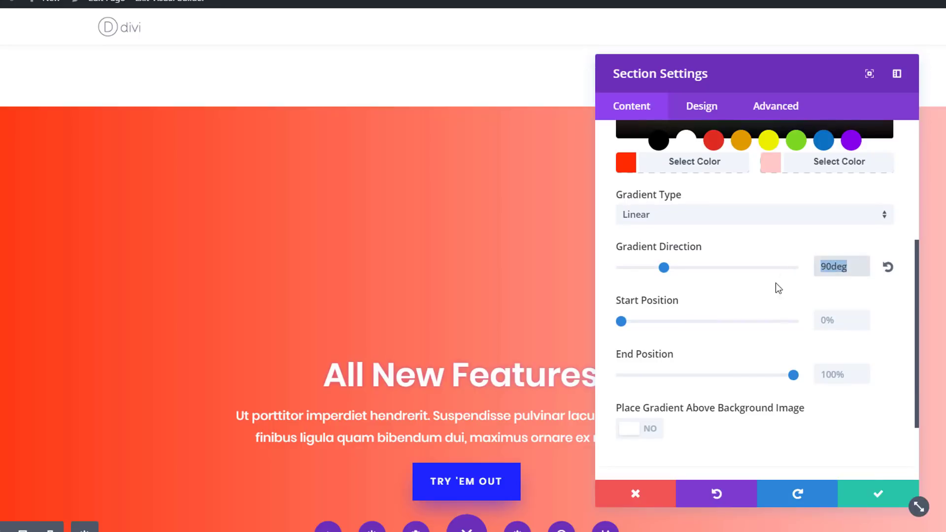
{"action": "left_click", "coordinate": [840, 374]}
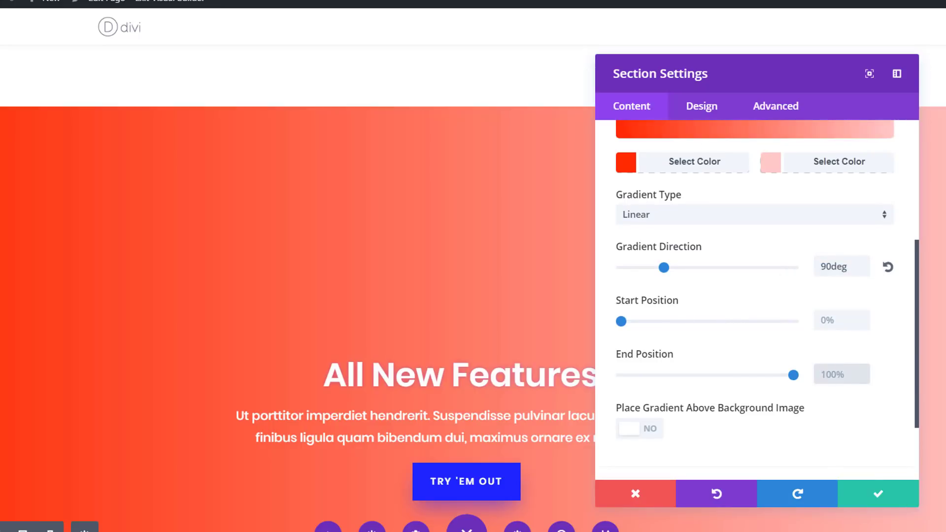
Apply the crossed-triangles divider style to the top of the section with a height of 274px and a horizontal repeat of 0.6x.
{"action": "left_click", "coordinate": [696, 116]}
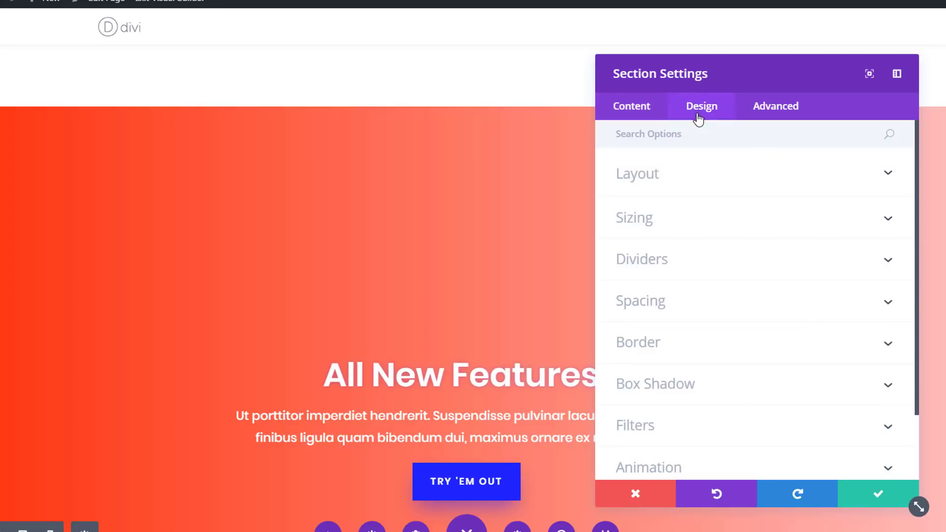
{"action": "left_click", "coordinate": [731, 260]}
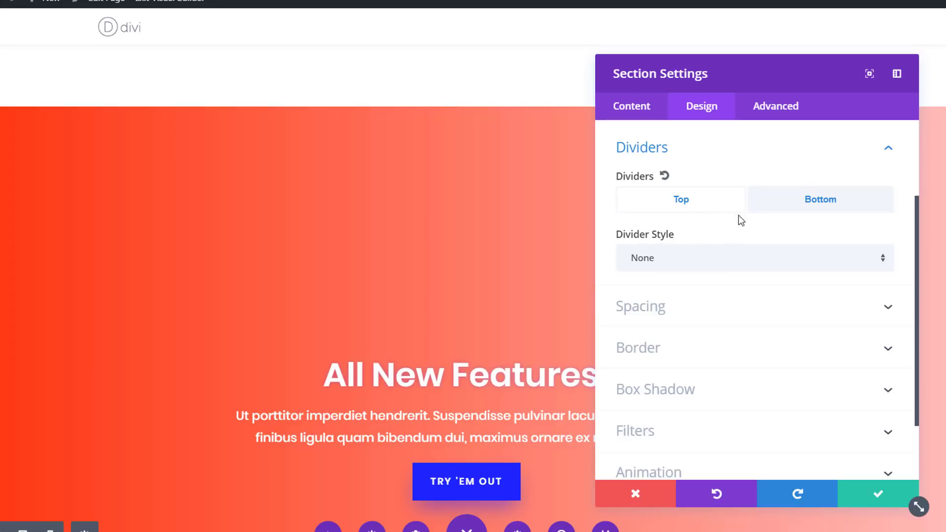
{"action": "left_click", "coordinate": [747, 260]}
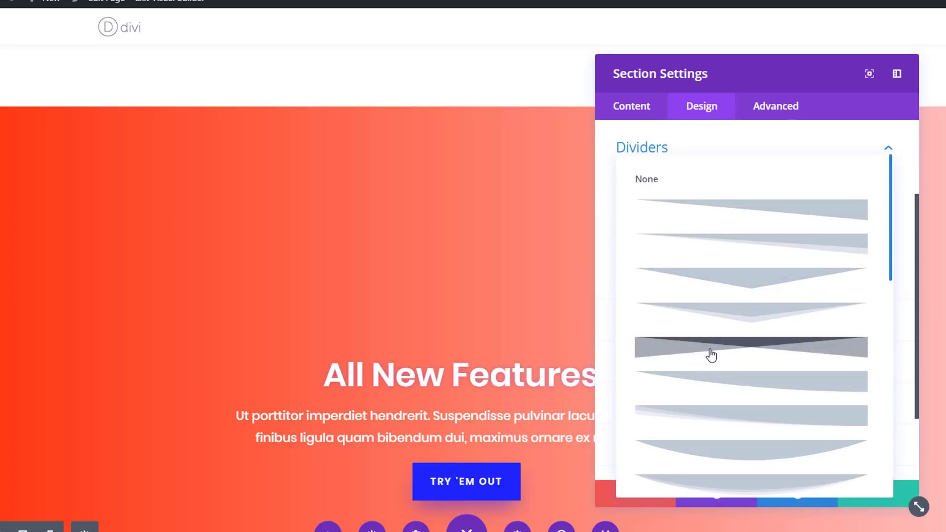
{"action": "left_click", "coordinate": [757, 350]}
{"action": "scroll", "coordinate": [881, 298], "scroll_direction": "down", "scroll_amount": 2}
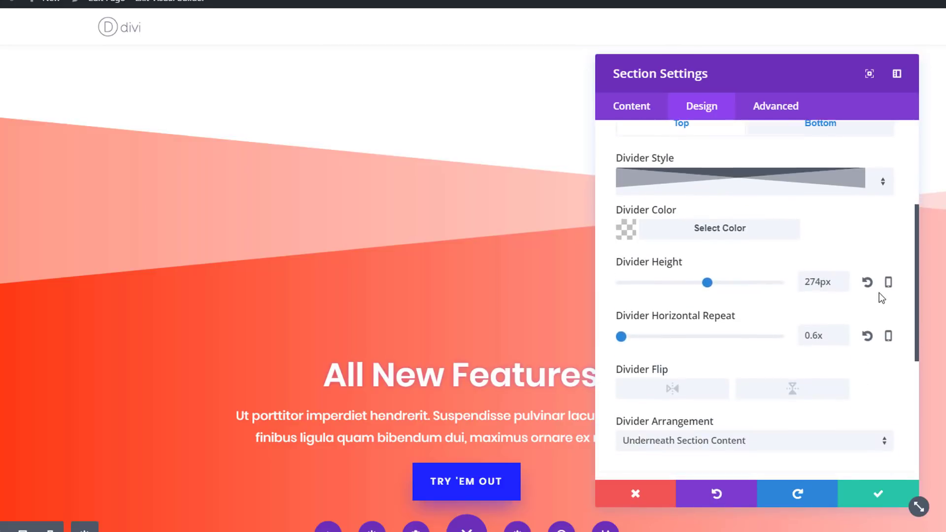
Review the top divider's color, height, horizontal repeat, flip and arrangement options.
{"action": "left_click", "coordinate": [688, 237]}
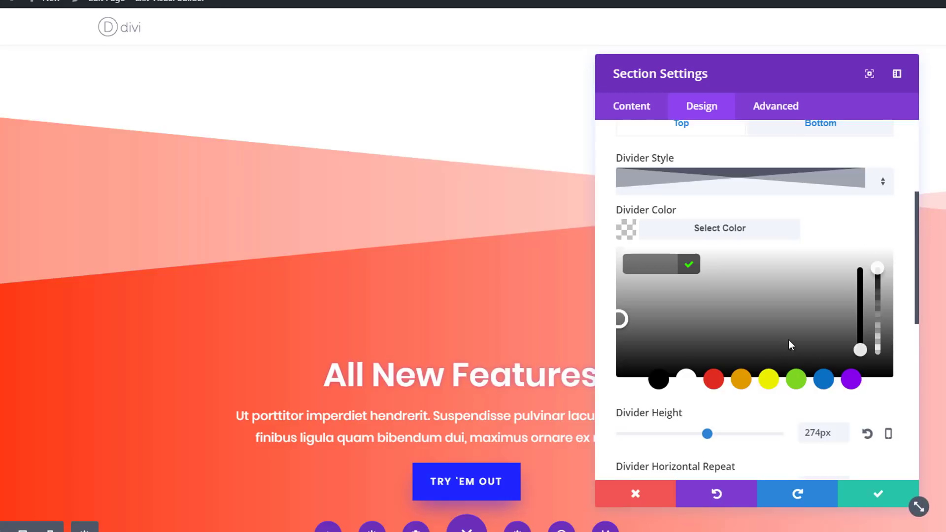
{"action": "scroll", "coordinate": [789, 335], "scroll_direction": "down", "scroll_amount": 5}
{"action": "double_click", "coordinate": [812, 204]}
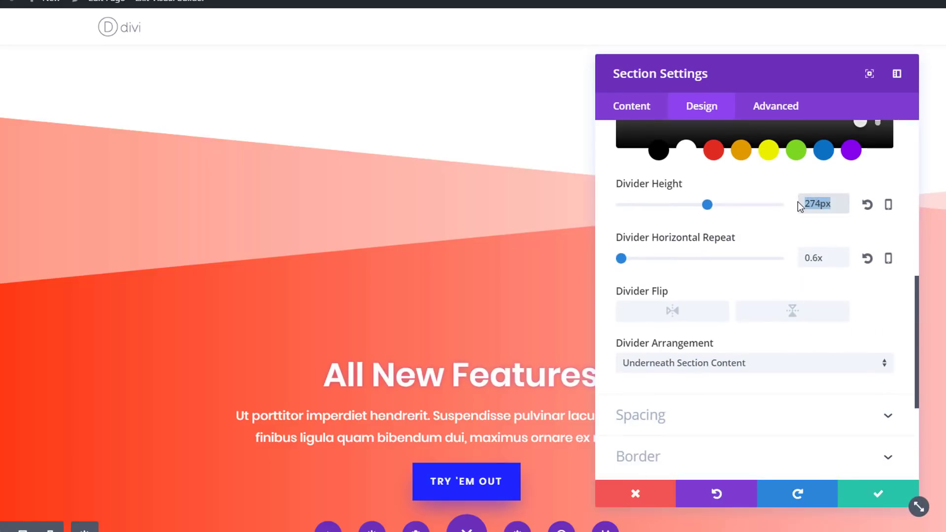
{"action": "left_click", "coordinate": [832, 261]}
{"action": "left_click_drag", "start_coordinate": [822, 261], "coordinate": [799, 261]}
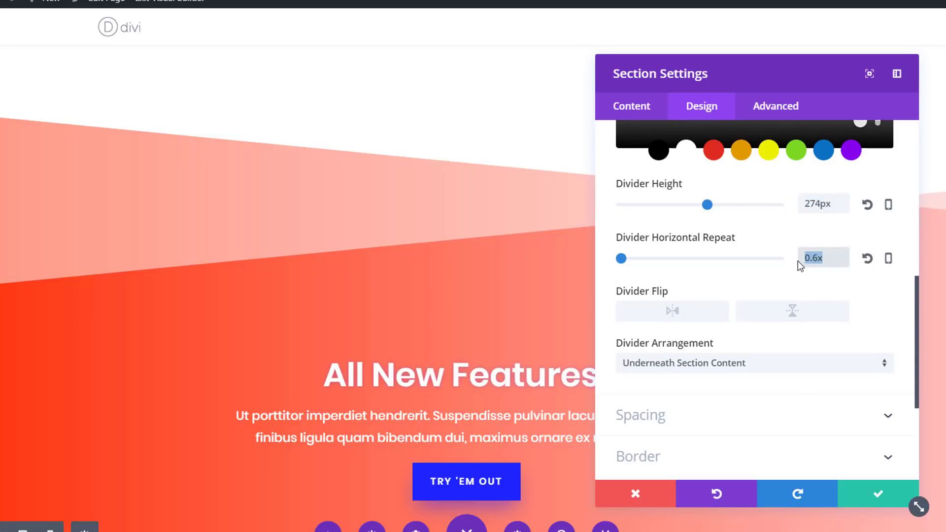
{"action": "left_click", "coordinate": [789, 283]}
{"action": "scroll", "coordinate": [785, 282], "scroll_direction": "down", "scroll_amount": 3}
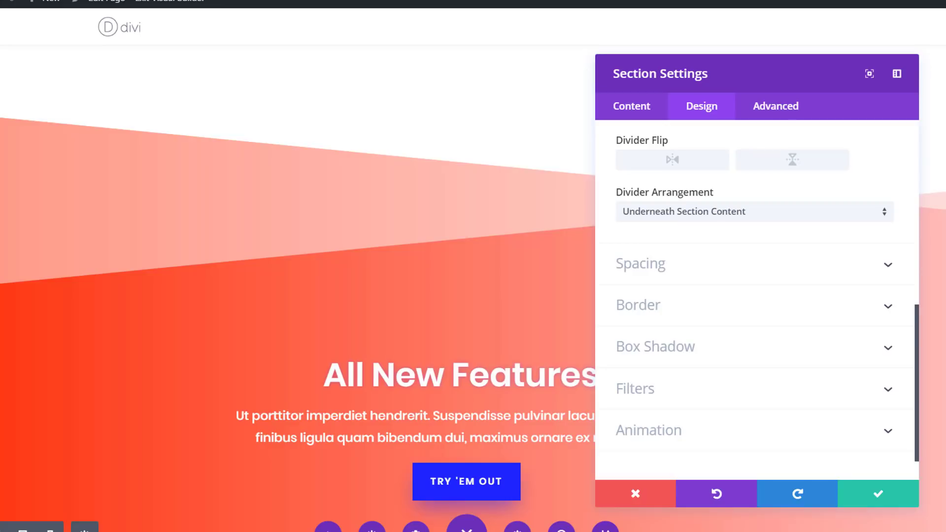
Apply the crossed-triangles style to the section's bottom divider in #ff2a00, with a 277px height, 0.7x horizontal repeat and horizontal flip.
{"action": "scroll", "coordinate": [692, 321], "scroll_direction": "up", "scroll_amount": 5}
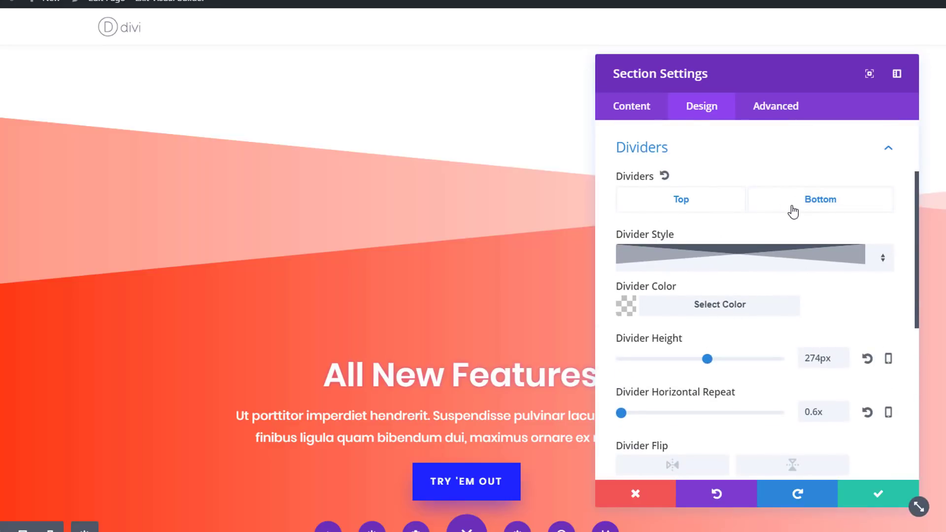
{"action": "left_click", "coordinate": [822, 203]}
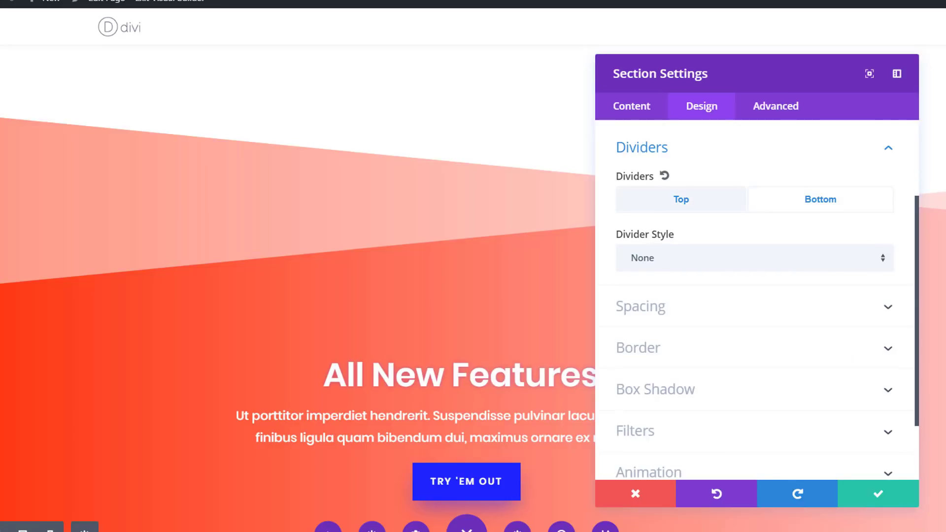
{"action": "left_click", "coordinate": [836, 266]}
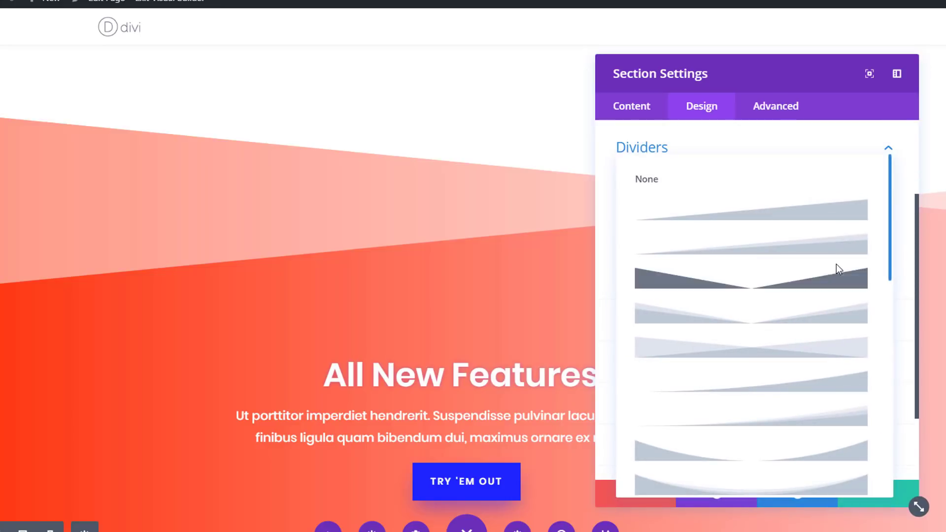
{"action": "left_click", "coordinate": [799, 349]}
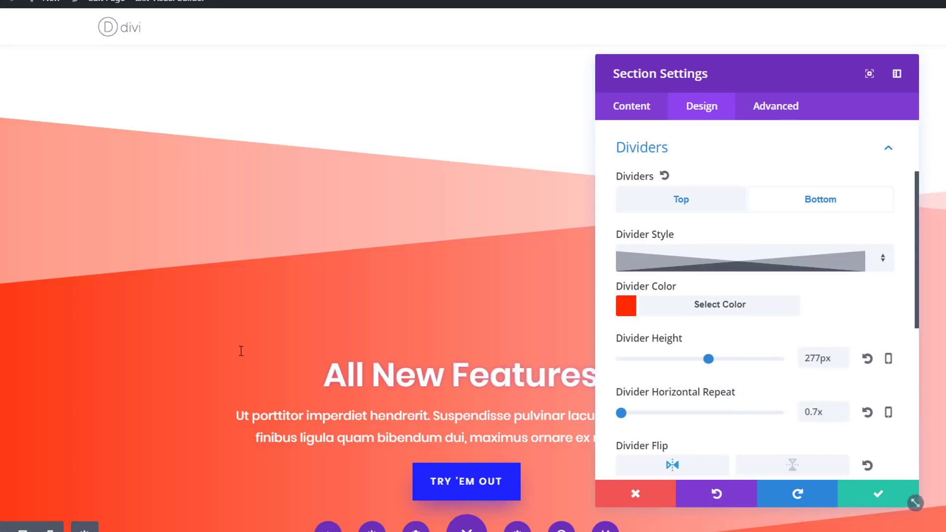
{"action": "scroll", "coordinate": [338, 327], "scroll_direction": "down", "scroll_amount": 5}
{"action": "scroll", "coordinate": [341, 327], "scroll_direction": "up", "scroll_amount": 2}
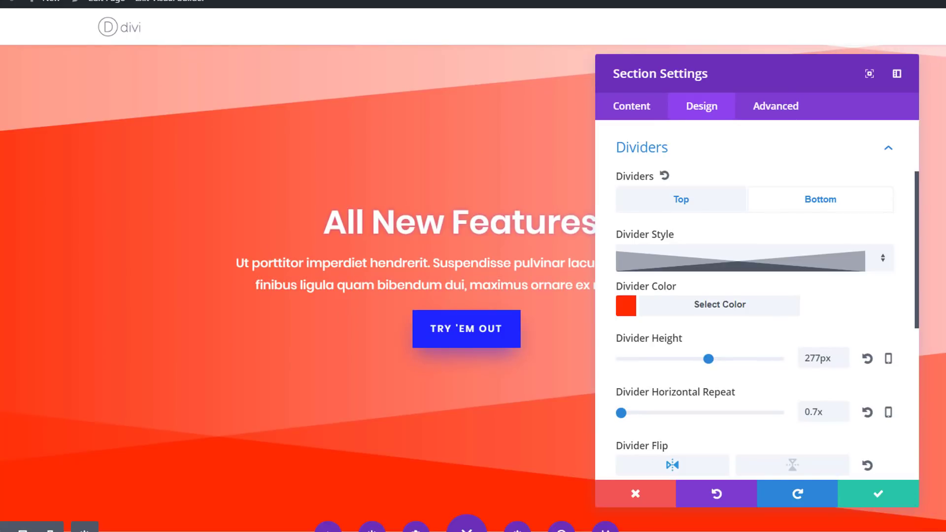
Review the bottom divider's color, height and horizontal repeat settings.
{"action": "left_click", "coordinate": [713, 312]}
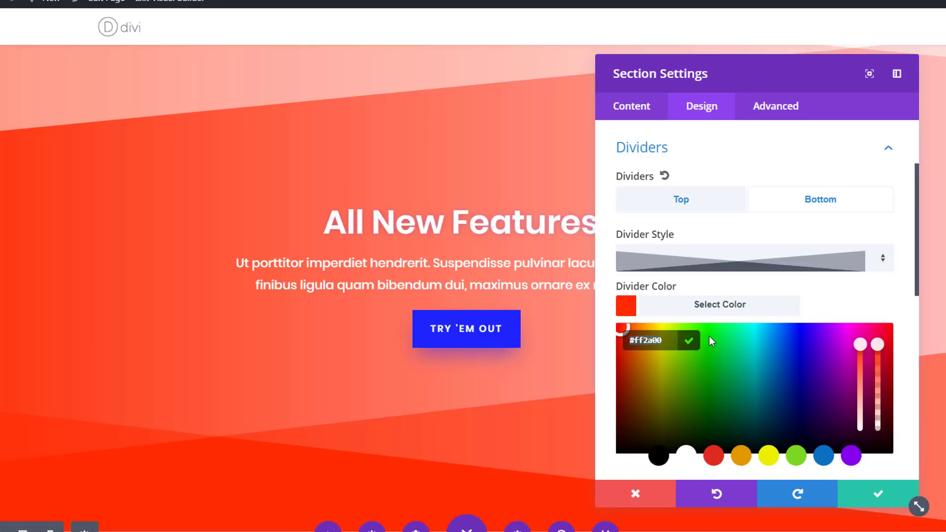
{"action": "left_click", "coordinate": [651, 341]}
{"action": "left_click_drag", "start_coordinate": [628, 343], "coordinate": [621, 347]}
{"action": "scroll", "coordinate": [850, 298], "scroll_direction": "down", "scroll_amount": 5}
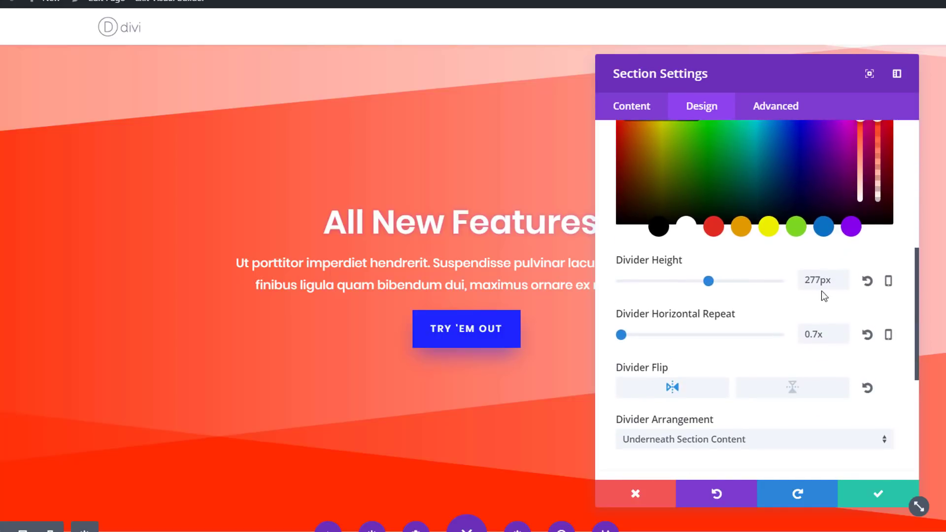
{"action": "left_click_drag", "start_coordinate": [840, 277], "coordinate": [795, 279]}
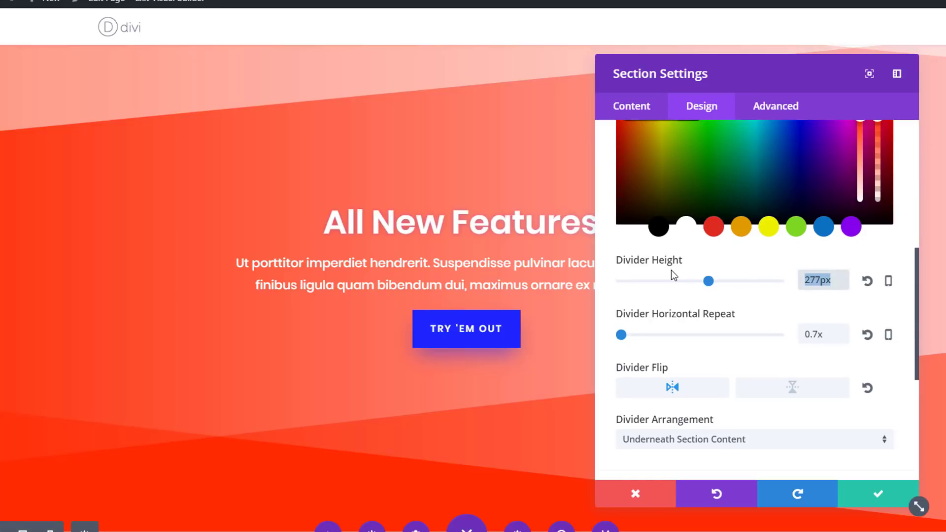
{"action": "left_click", "coordinate": [822, 335]}
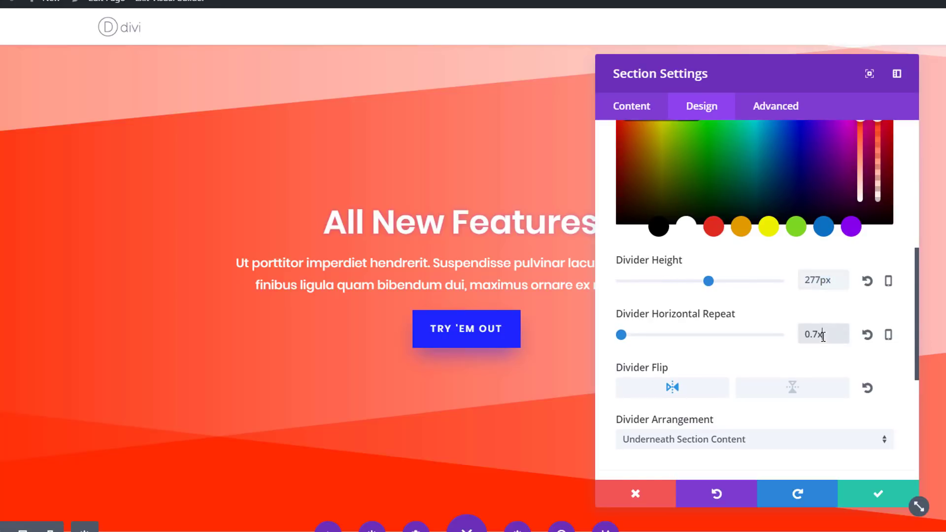
{"action": "scroll", "coordinate": [743, 359], "scroll_direction": "down", "scroll_amount": 3}
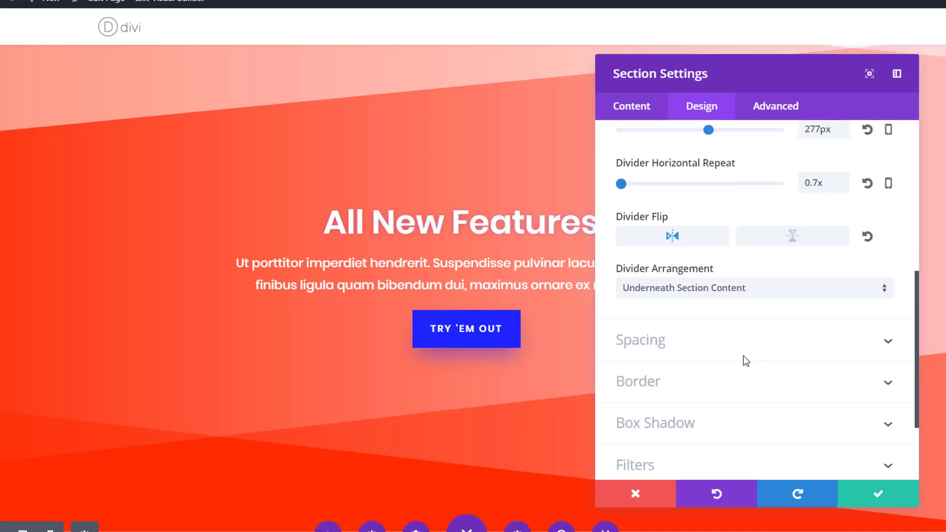
Toggle the bottom divider's horizontal flip off and on, leave it flipped horizontally, and save the section settings.
{"action": "left_click", "coordinate": [671, 238]}
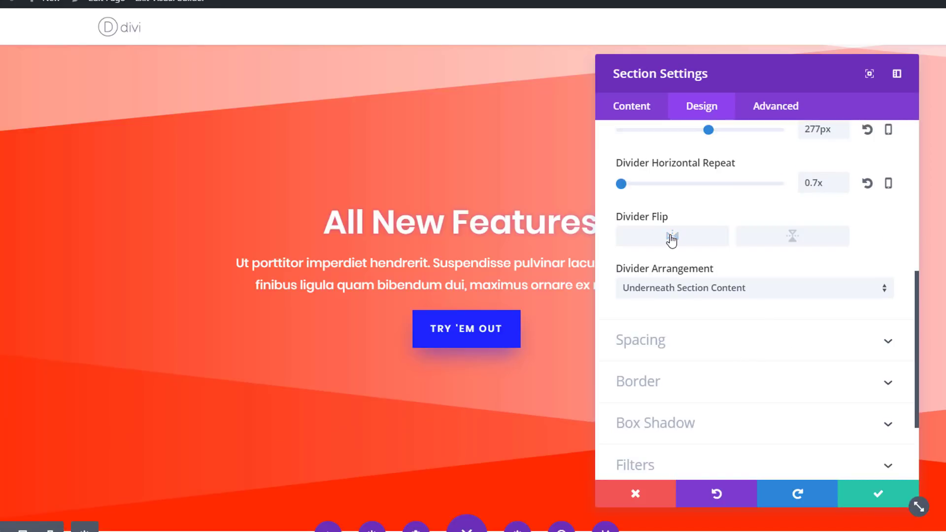
{"action": "left_click", "coordinate": [671, 238]}
{"action": "left_click", "coordinate": [671, 238]}
{"action": "left_click", "coordinate": [672, 238]}
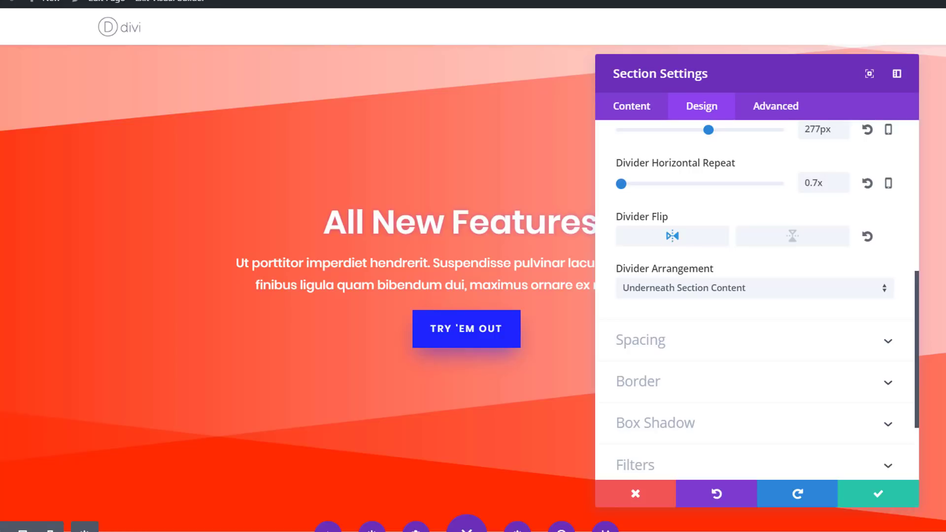
{"action": "left_click", "coordinate": [852, 497]}
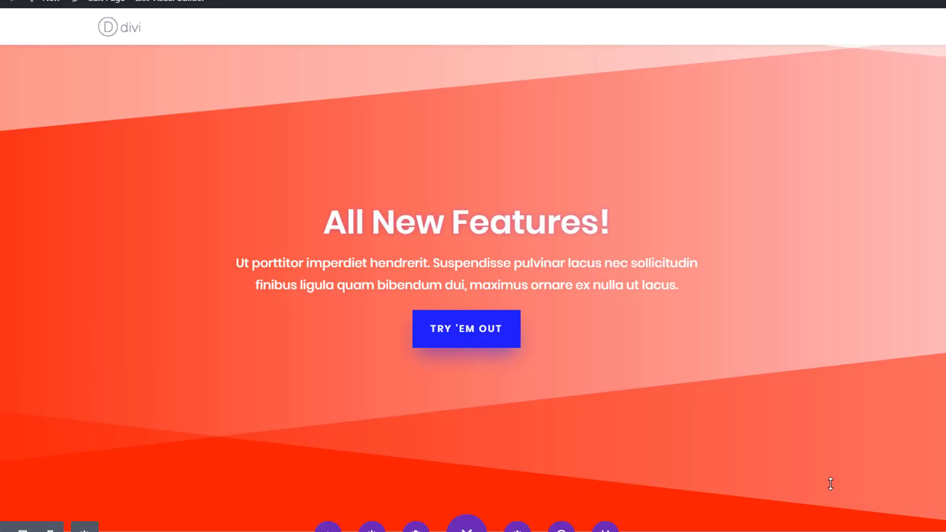
Set the background color of the "Divi Leads" section to #ff2a00.
{"action": "scroll", "coordinate": [377, 161], "scroll_direction": "up", "scroll_amount": 5}
{"action": "scroll", "coordinate": [373, 232], "scroll_direction": "down", "scroll_amount": 7}
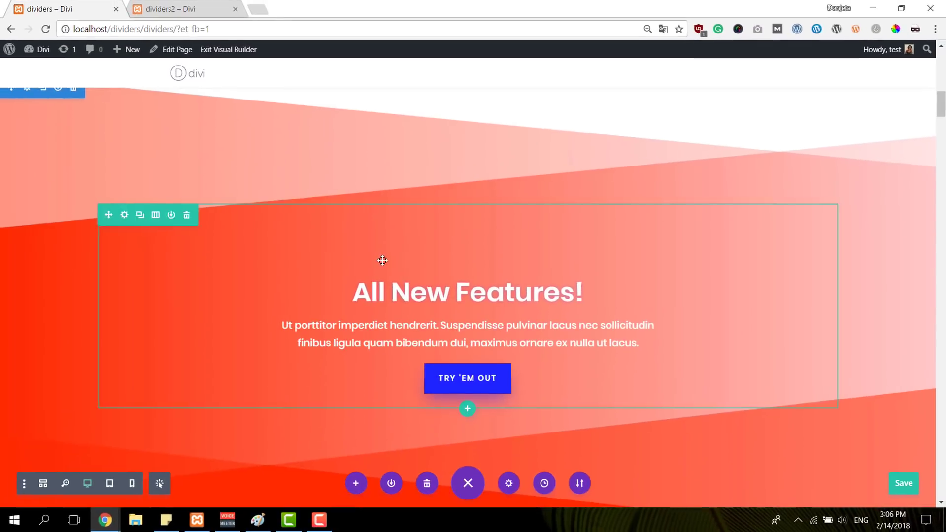
{"action": "scroll", "coordinate": [407, 309], "scroll_direction": "down", "scroll_amount": 1}
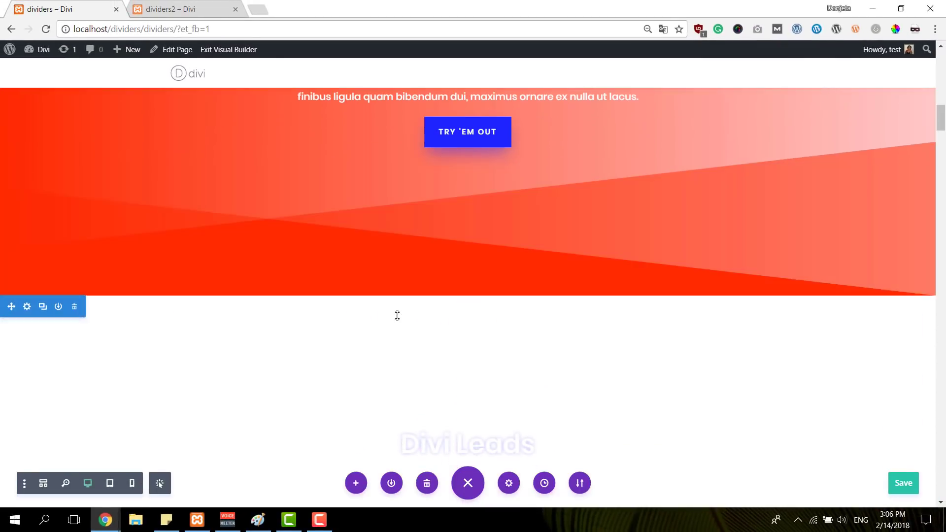
{"action": "scroll", "coordinate": [147, 295], "scroll_direction": "down", "scroll_amount": 3}
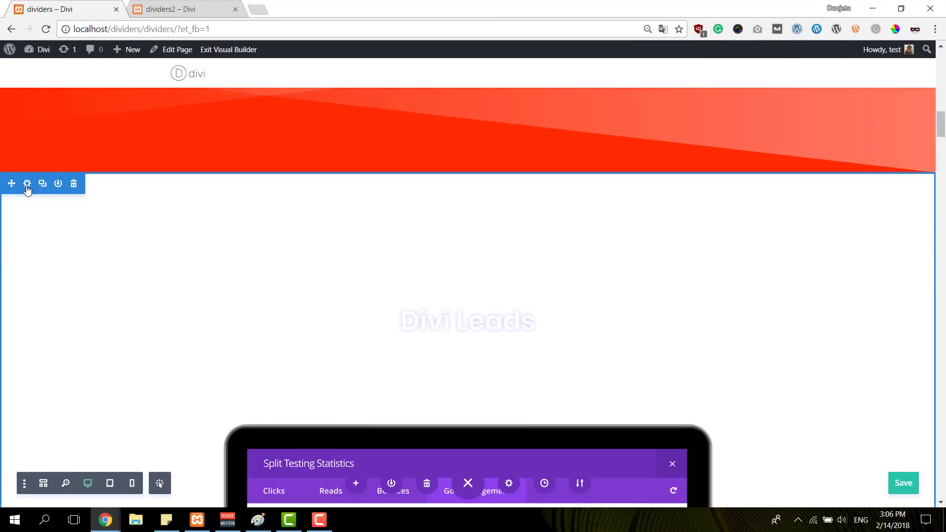
{"action": "left_click", "coordinate": [27, 183]}
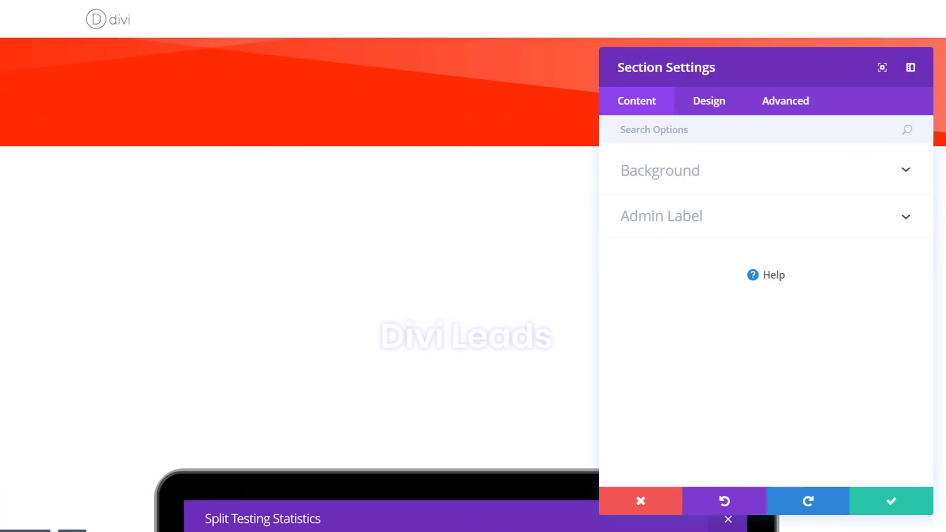
{"action": "left_click", "coordinate": [669, 186]}
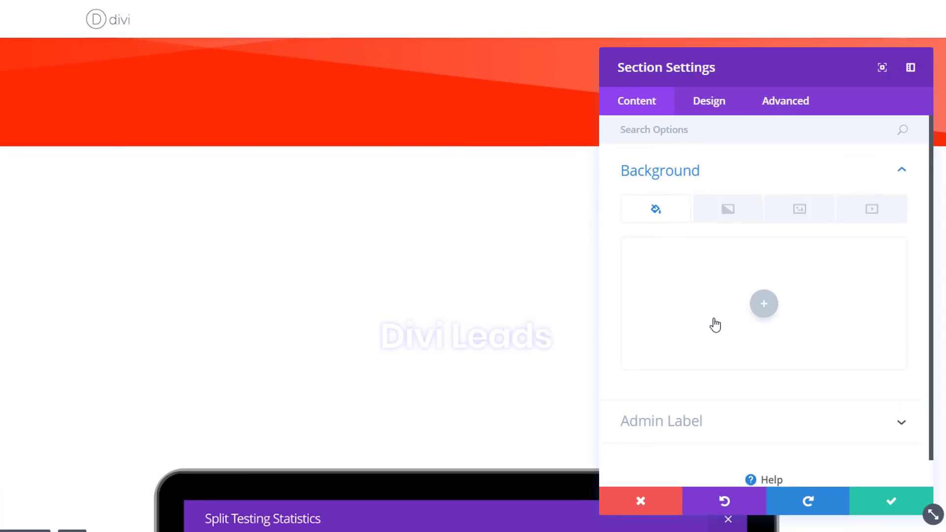
{"action": "left_click", "coordinate": [689, 294]}
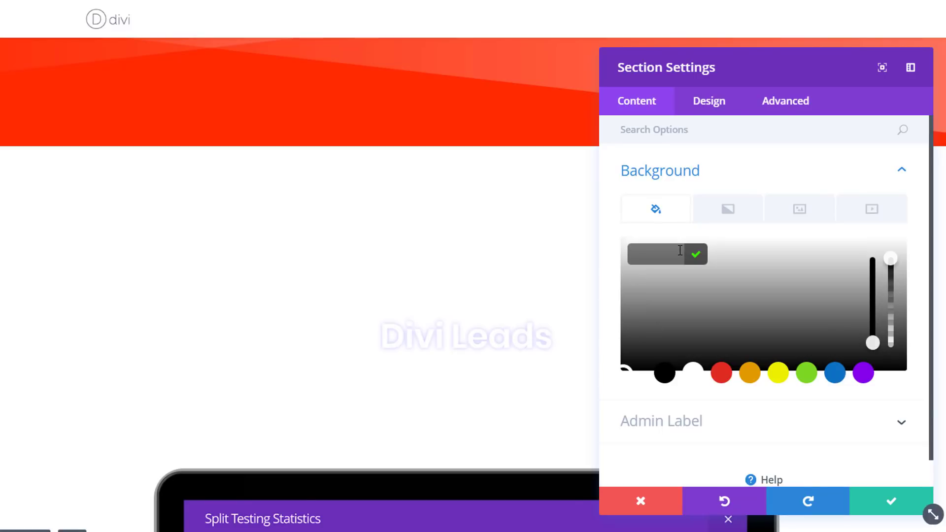
{"action": "type", "text": "#ff2a00"}
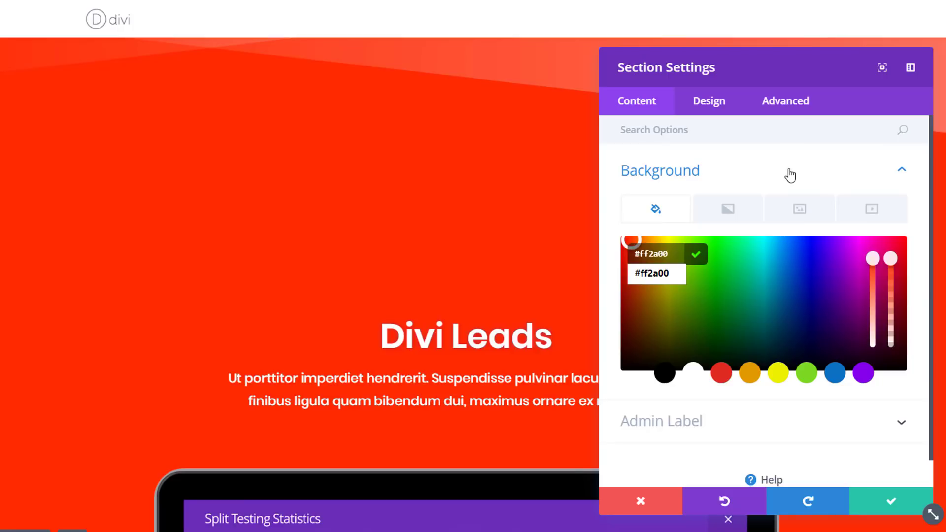
Give the "Divi Leads" section a linear background gradient from bright red to #9b47ef with an end position of 97%.
{"action": "left_click", "coordinate": [775, 179]}
{"action": "left_click", "coordinate": [762, 183]}
{"action": "left_click", "coordinate": [730, 216]}
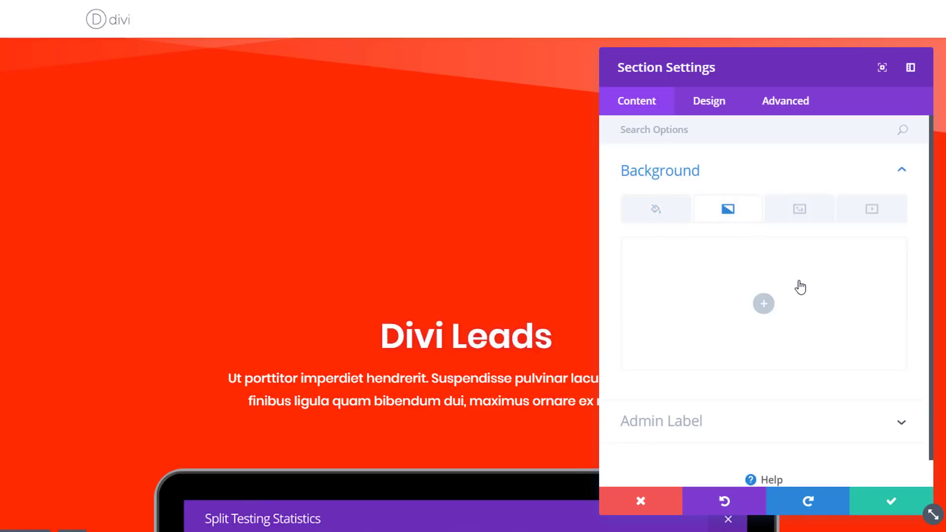
{"action": "left_click", "coordinate": [794, 297]}
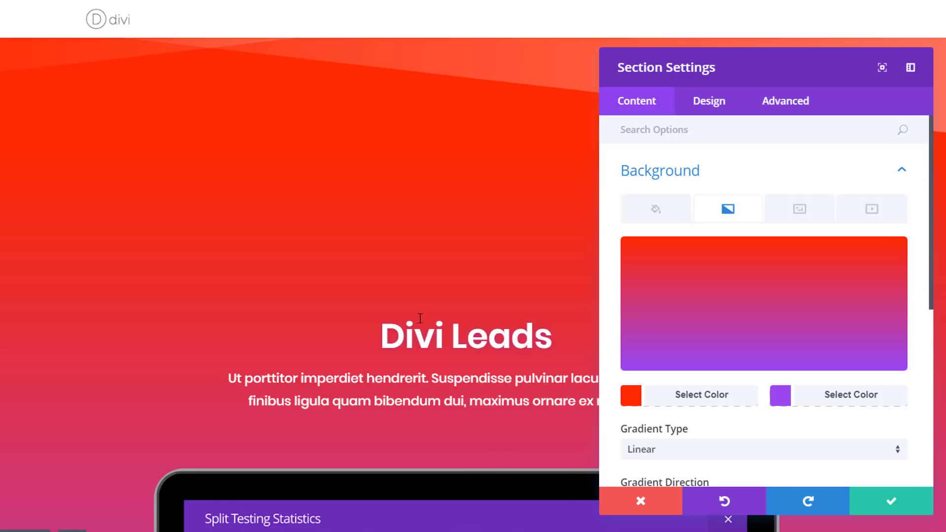
{"action": "scroll", "coordinate": [416, 321], "scroll_direction": "down", "scroll_amount": 3}
{"action": "scroll", "coordinate": [673, 344], "scroll_direction": "down", "scroll_amount": 6}
{"action": "scroll", "coordinate": [363, 310], "scroll_direction": "up", "scroll_amount": 3}
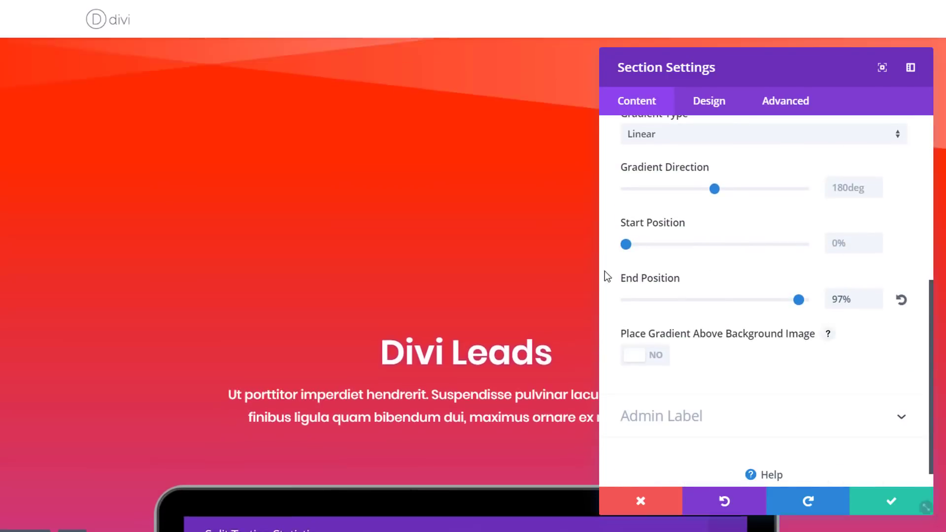
{"action": "scroll", "coordinate": [627, 293], "scroll_direction": "up", "scroll_amount": 6}
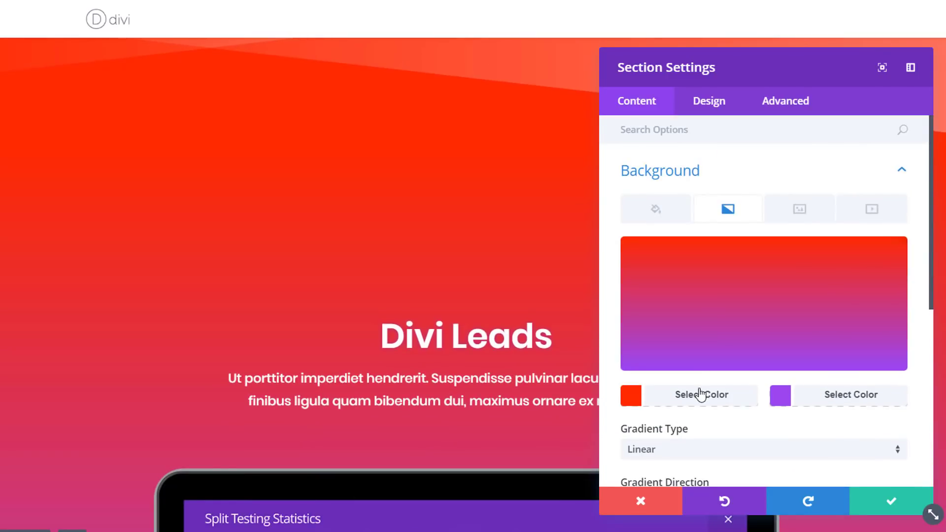
Review the gradient's two colors, type, direction, start and end positions, and placement option.
{"action": "left_click", "coordinate": [690, 392]}
{"action": "left_click", "coordinate": [854, 397]}
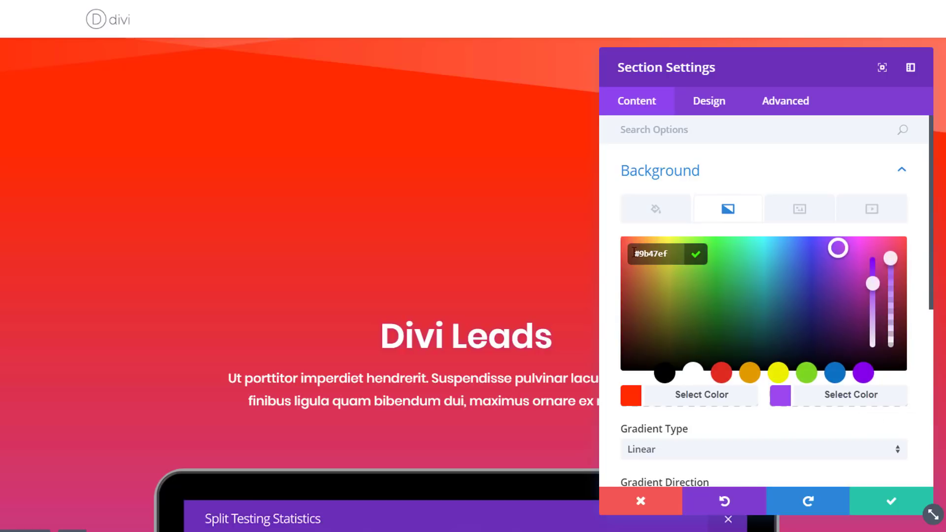
{"action": "left_click", "coordinate": [918, 412]}
{"action": "scroll", "coordinate": [757, 361], "scroll_direction": "down", "scroll_amount": 2}
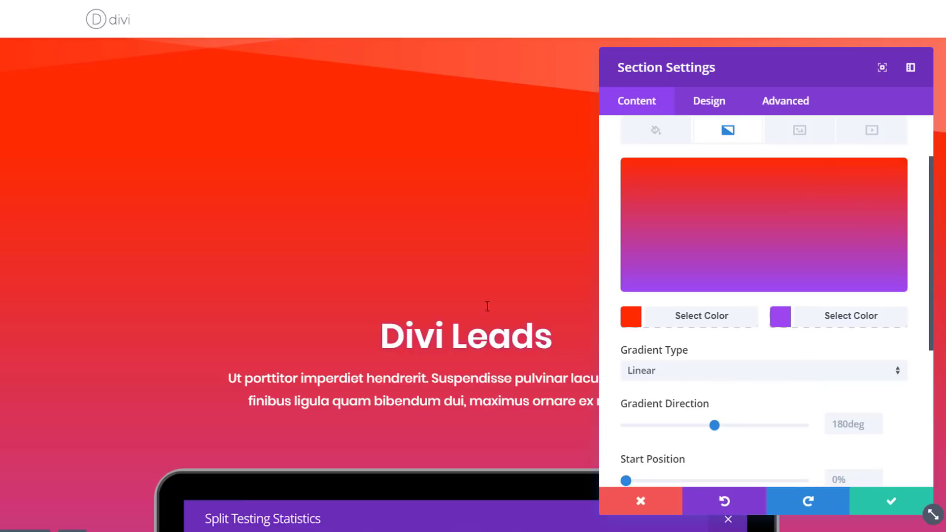
{"action": "scroll", "coordinate": [766, 376], "scroll_direction": "down", "scroll_amount": 4}
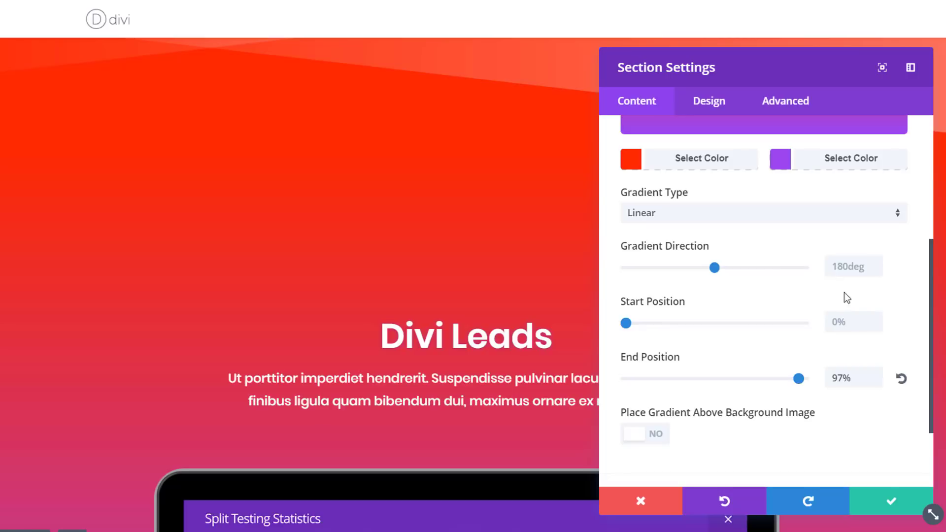
{"action": "left_click", "coordinate": [862, 377]}
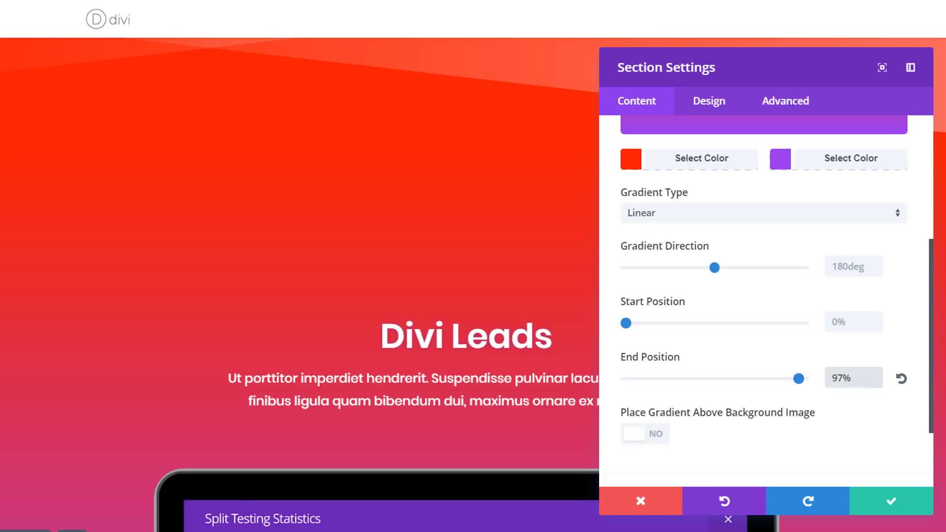
{"action": "scroll", "coordinate": [838, 347], "scroll_direction": "down", "scroll_amount": 2}
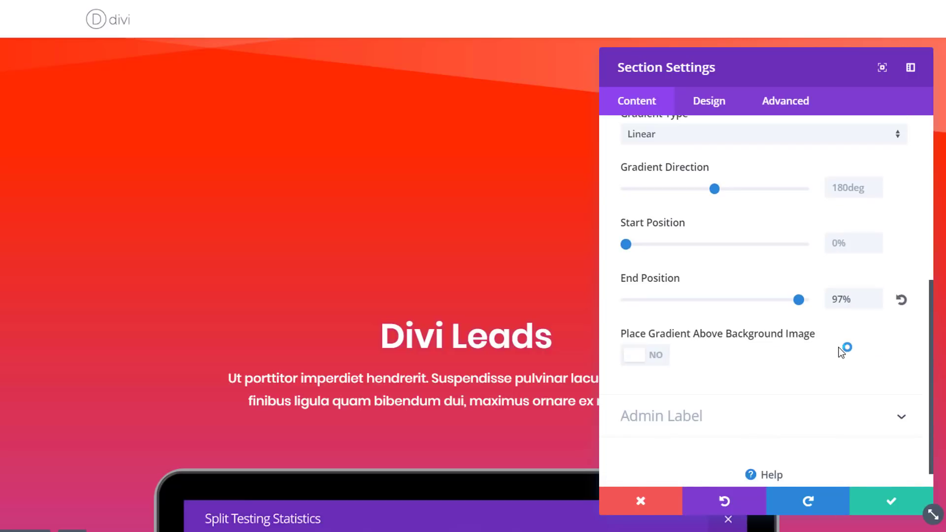
{"action": "scroll", "coordinate": [855, 333], "scroll_direction": "down", "scroll_amount": 1}
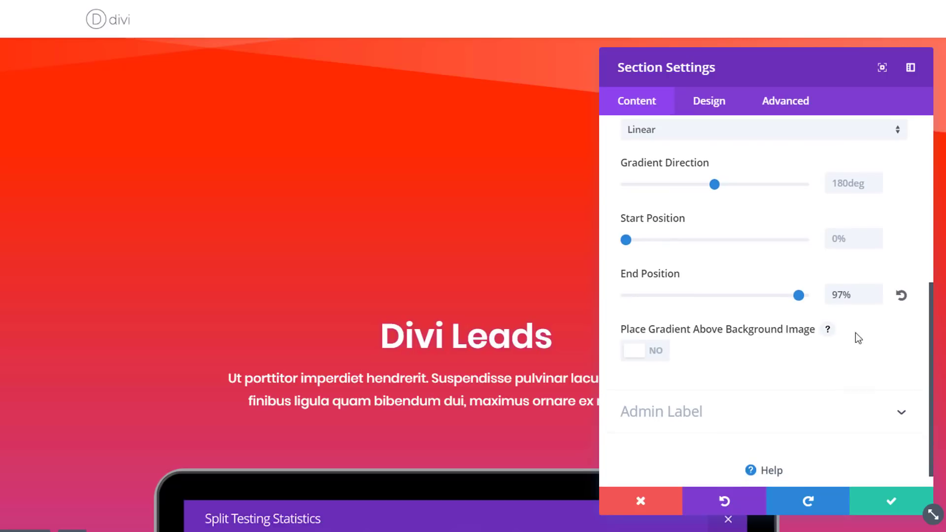
{"action": "scroll", "coordinate": [738, 246], "scroll_direction": "up", "scroll_amount": 5}
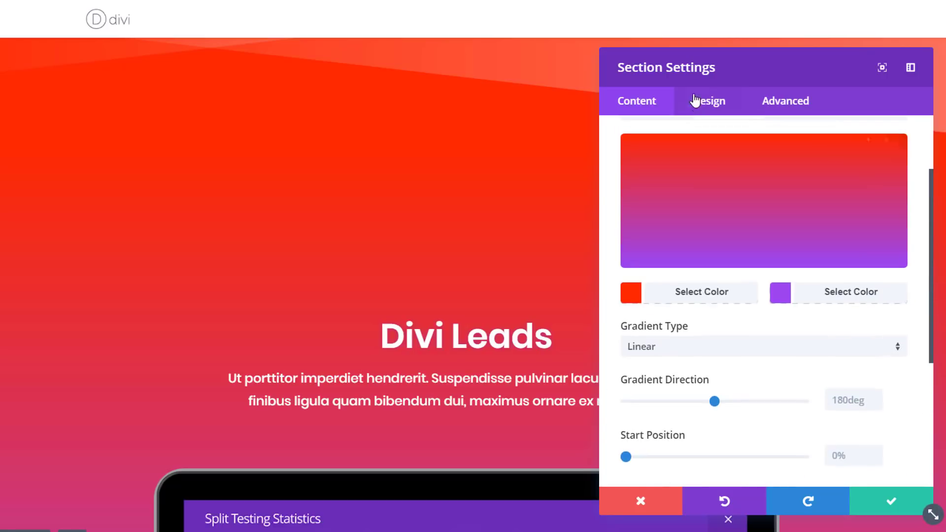
Add a bottom divider to the "Divi Leads" section using the two-layer jagged style that dips in the middle.
{"action": "left_click", "coordinate": [707, 101]}
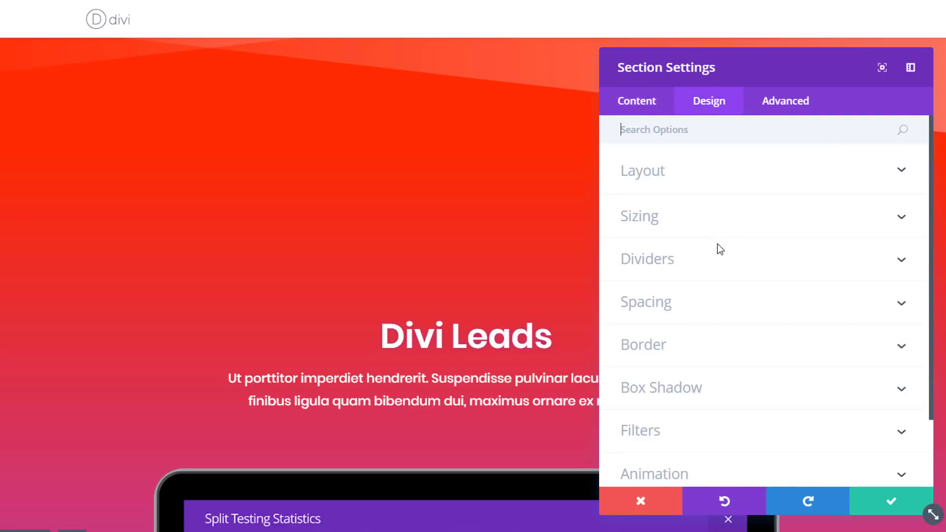
{"action": "left_click", "coordinate": [703, 271]}
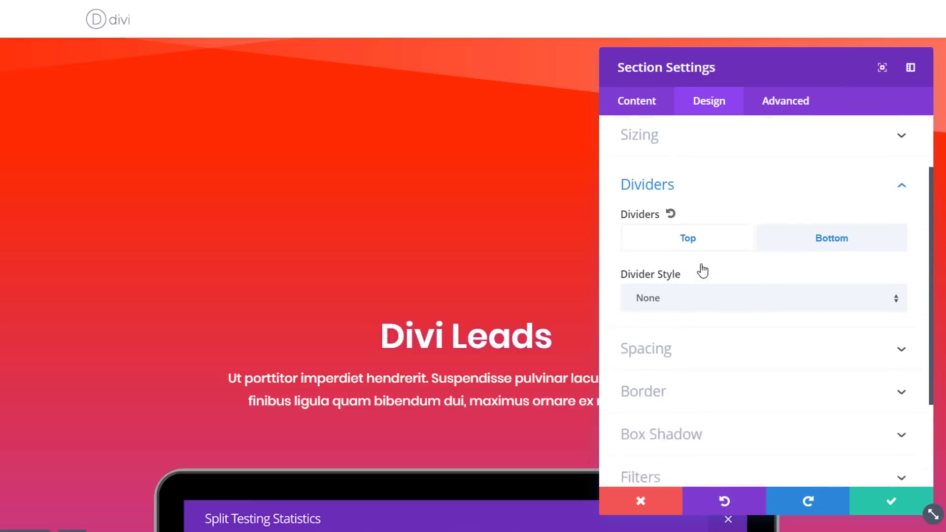
{"action": "scroll", "coordinate": [492, 268], "scroll_direction": "down", "scroll_amount": 5}
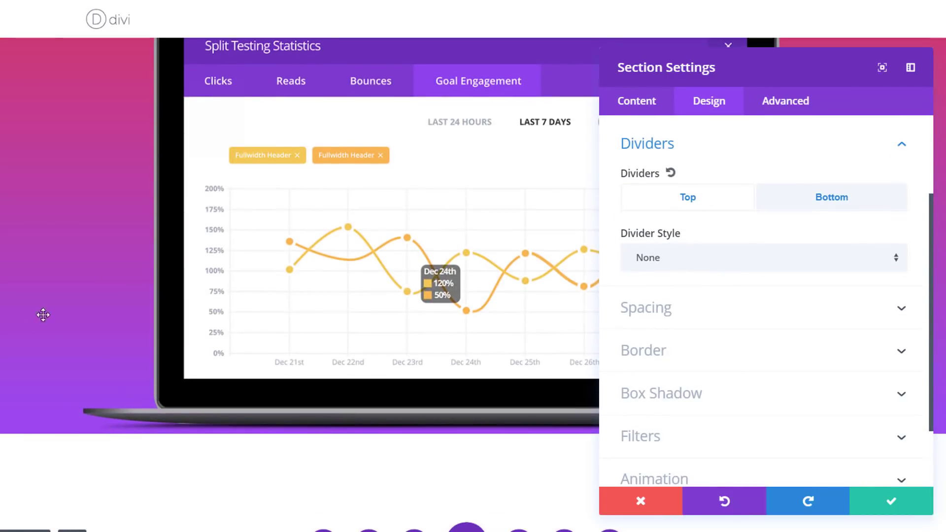
{"action": "left_click", "coordinate": [841, 204]}
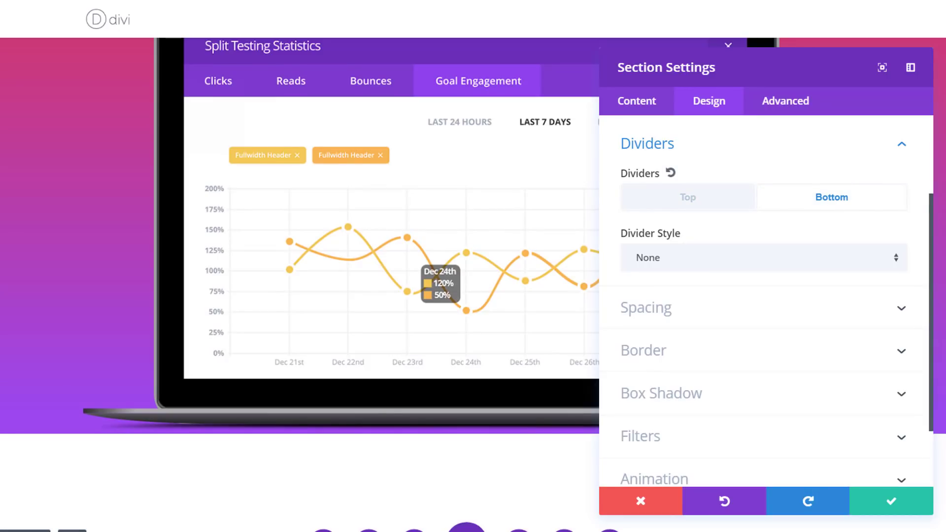
{"action": "left_click", "coordinate": [854, 257]}
{"action": "scroll", "coordinate": [793, 306], "scroll_direction": "down", "scroll_amount": 3}
{"action": "scroll", "coordinate": [787, 318], "scroll_direction": "down", "scroll_amount": 8}
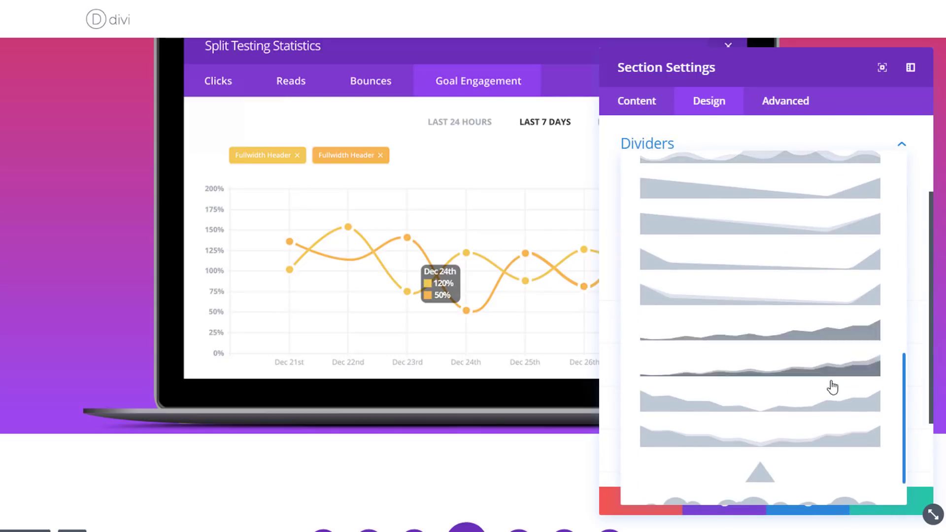
{"action": "left_click", "coordinate": [784, 441]}
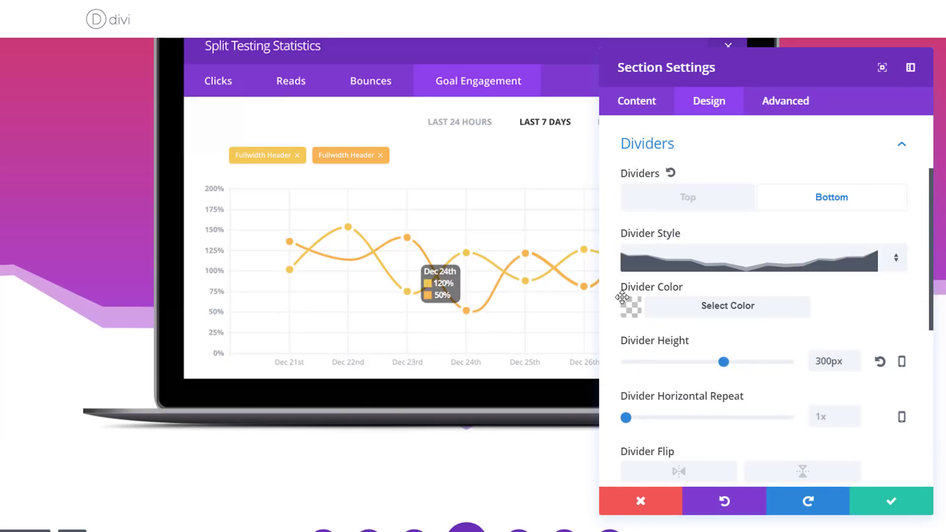
Review the bottom divider's color, height, and horizontal repeat settings.
{"action": "left_click", "coordinate": [766, 323]}
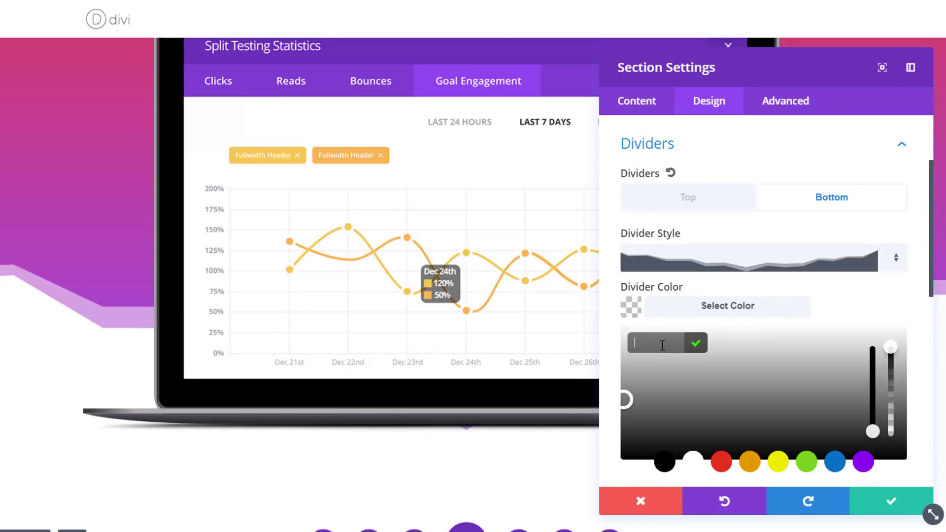
{"action": "scroll", "coordinate": [858, 315], "scroll_direction": "down", "scroll_amount": 5}
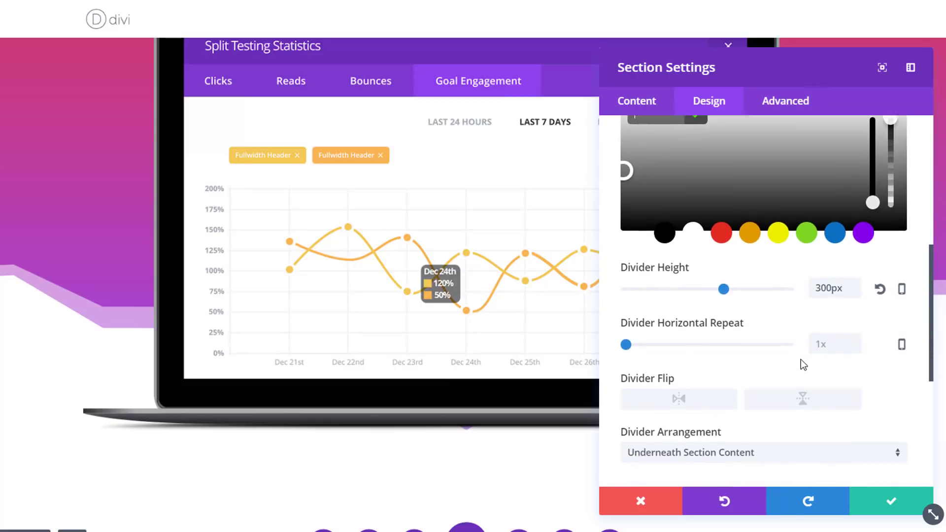
{"action": "left_click", "coordinate": [861, 284]}
{"action": "scroll", "coordinate": [862, 232], "scroll_direction": "up", "scroll_amount": 1}
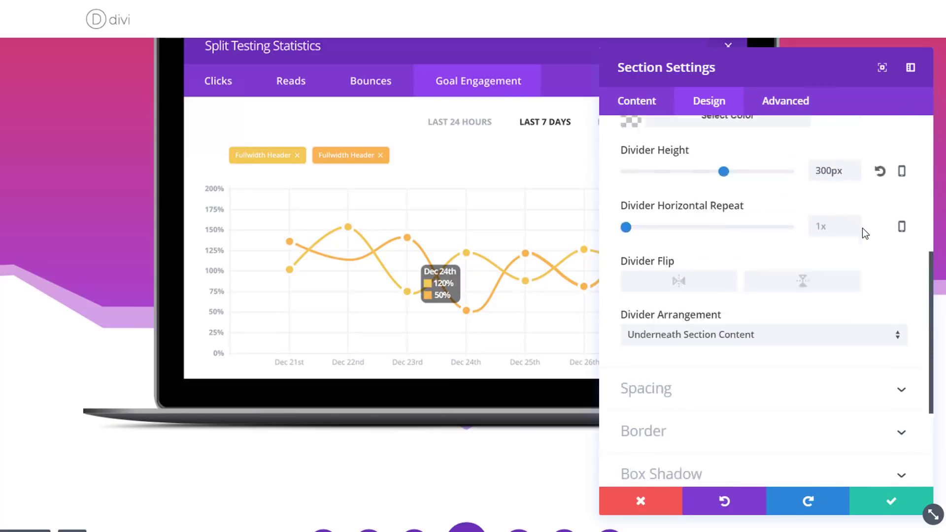
{"action": "scroll", "coordinate": [862, 229], "scroll_direction": "up", "scroll_amount": 2}
{"action": "left_click", "coordinate": [837, 282]}
{"action": "left_click", "coordinate": [839, 344]}
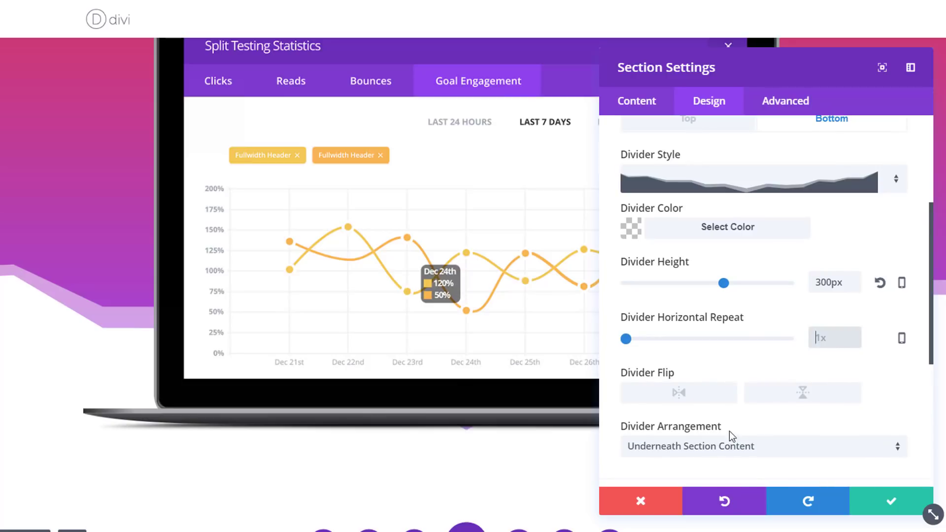
Compare the bottom divider on top of the section content, return it to Underneath Section Content, and save the section settings.
{"action": "left_click", "coordinate": [715, 451]}
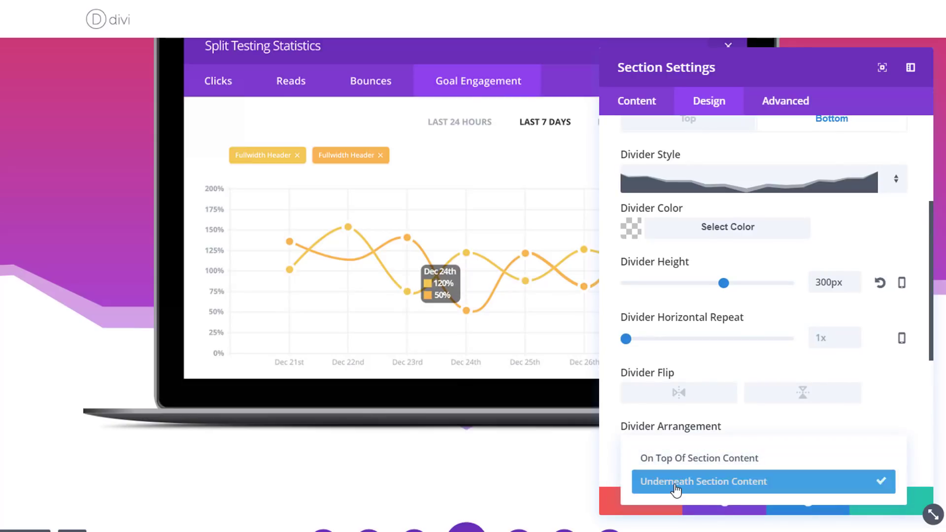
{"action": "left_click", "coordinate": [690, 458]}
{"action": "left_click", "coordinate": [697, 449]}
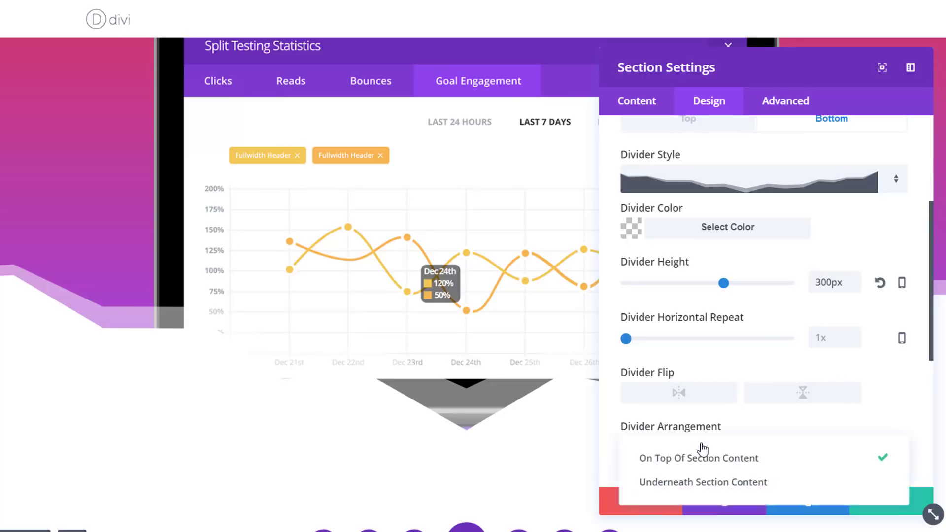
{"action": "left_click", "coordinate": [709, 482]}
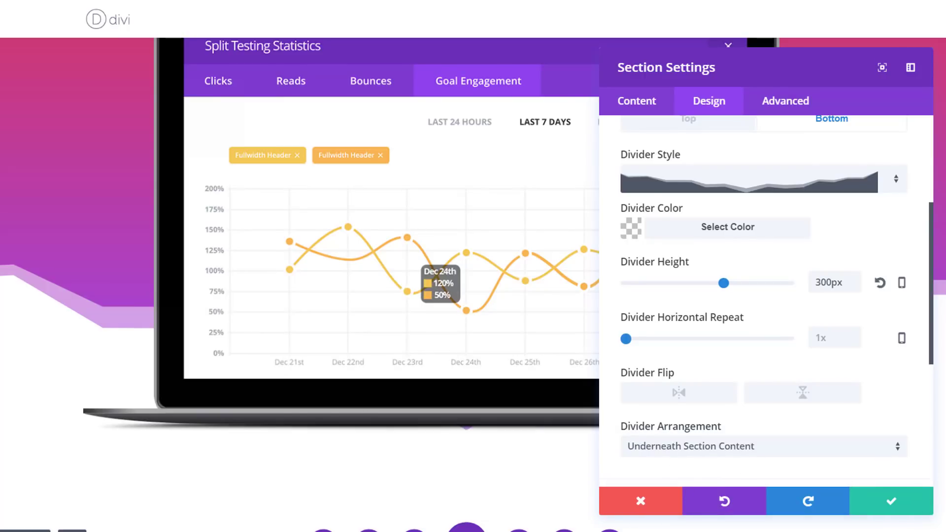
{"action": "scroll", "coordinate": [814, 416], "scroll_direction": "down", "scroll_amount": 3}
{"action": "left_click", "coordinate": [893, 507]}
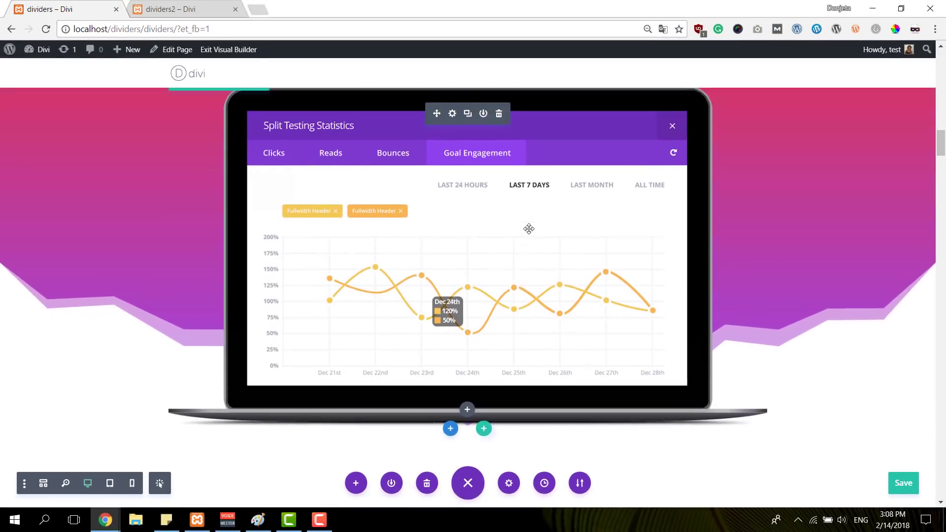
Set the background color of the section with the speech bubbles and the man in the purple shirt to #ffffff.
{"action": "scroll", "coordinate": [528, 225], "scroll_direction": "up", "scroll_amount": 2}
{"action": "scroll", "coordinate": [529, 227], "scroll_direction": "down", "scroll_amount": 4}
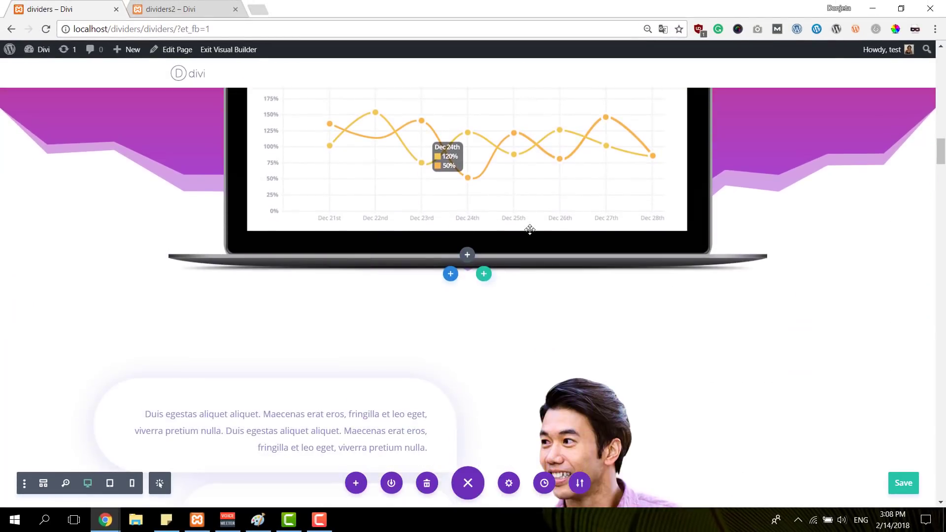
{"action": "scroll", "coordinate": [529, 230], "scroll_direction": "down", "scroll_amount": 8}
{"action": "scroll", "coordinate": [401, 262], "scroll_direction": "up", "scroll_amount": 3}
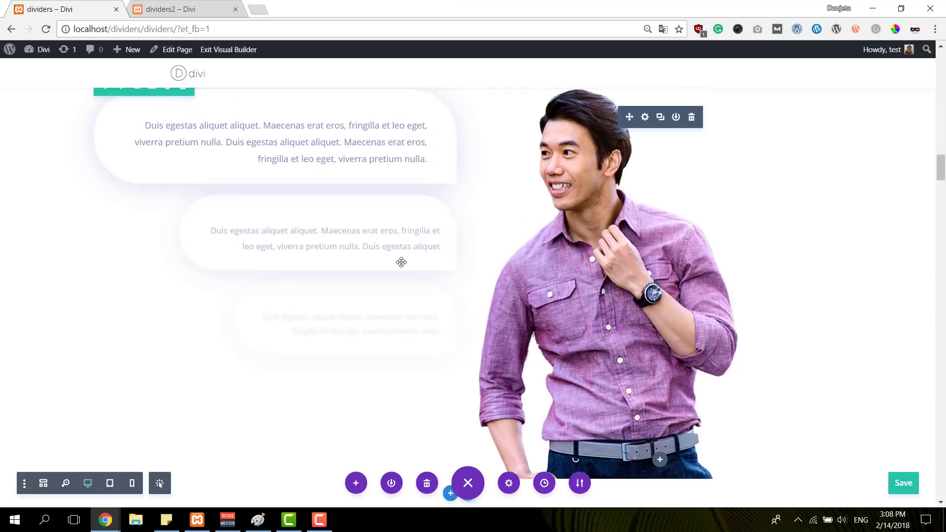
{"action": "scroll", "coordinate": [401, 262], "scroll_direction": "up", "scroll_amount": 3}
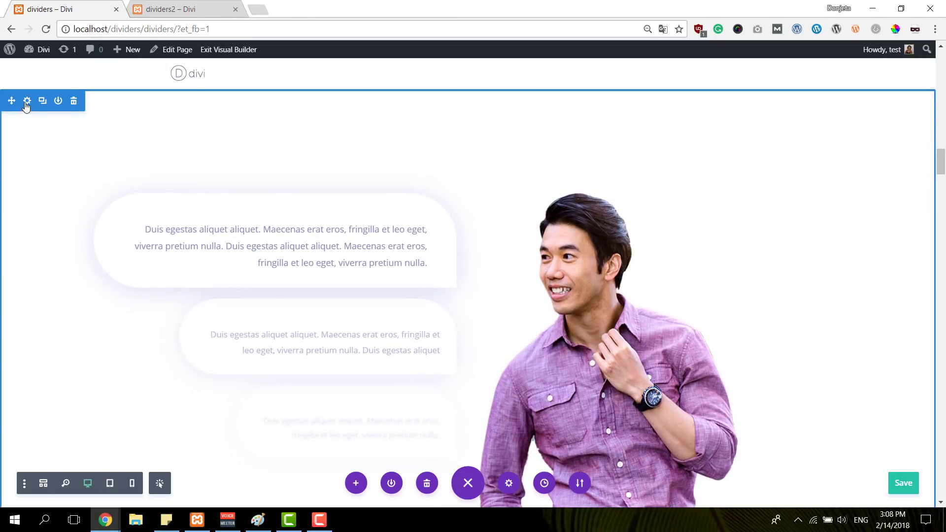
{"action": "left_click", "coordinate": [27, 102]}
{"action": "left_click", "coordinate": [657, 185]}
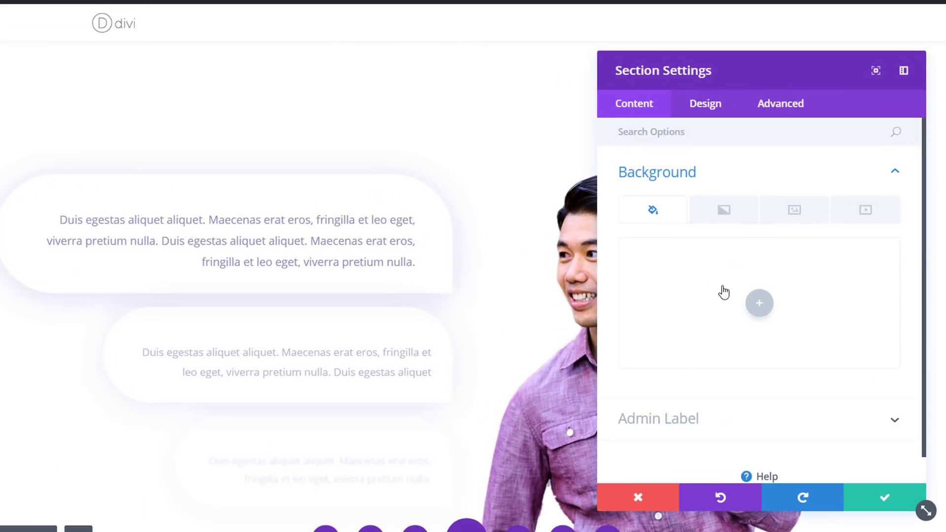
{"action": "left_click", "coordinate": [759, 303]}
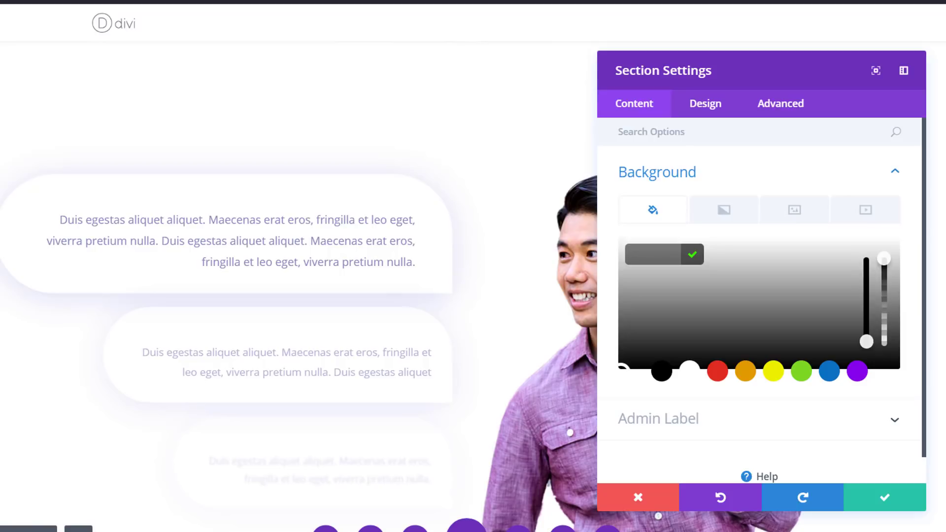
{"action": "left_click", "coordinate": [694, 371]}
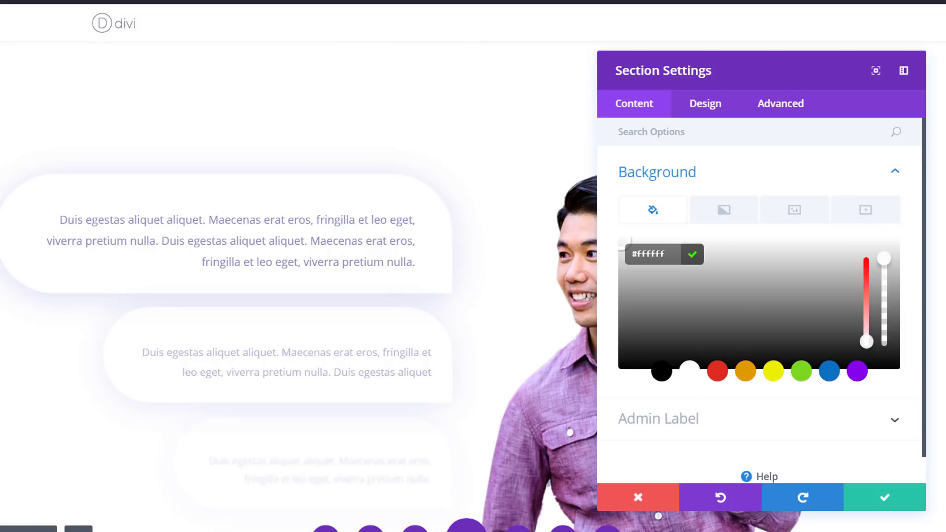
Add a bottom divider to the speech bubble section using the two-layer angular mountain style.
{"action": "left_click", "coordinate": [696, 108]}
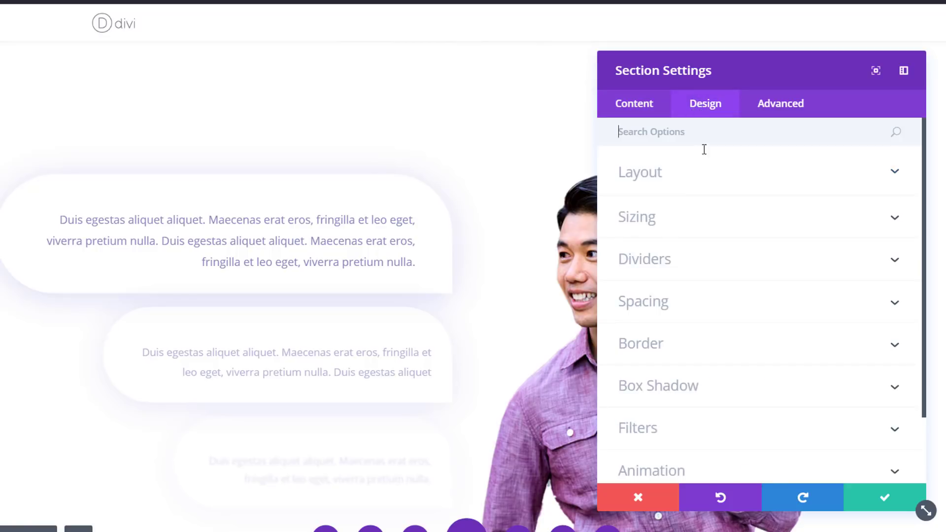
{"action": "left_click", "coordinate": [727, 263]}
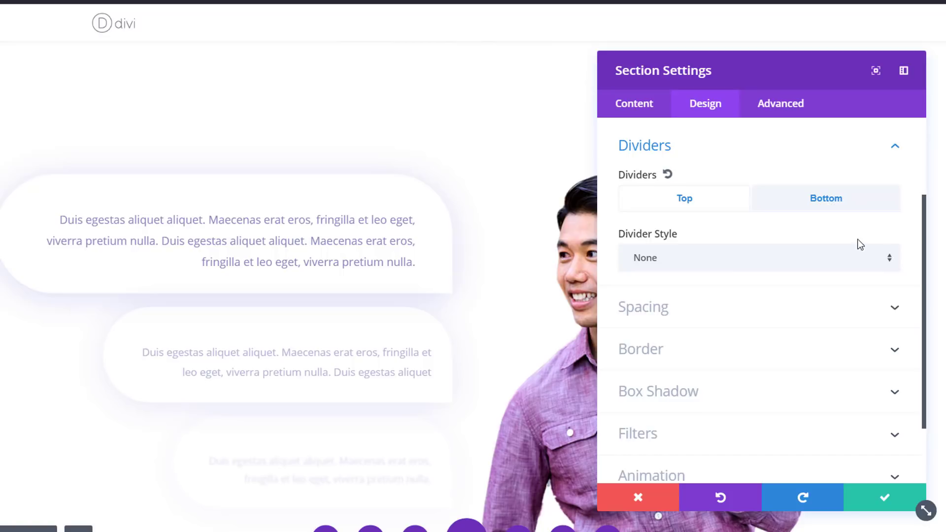
{"action": "left_click", "coordinate": [824, 199]}
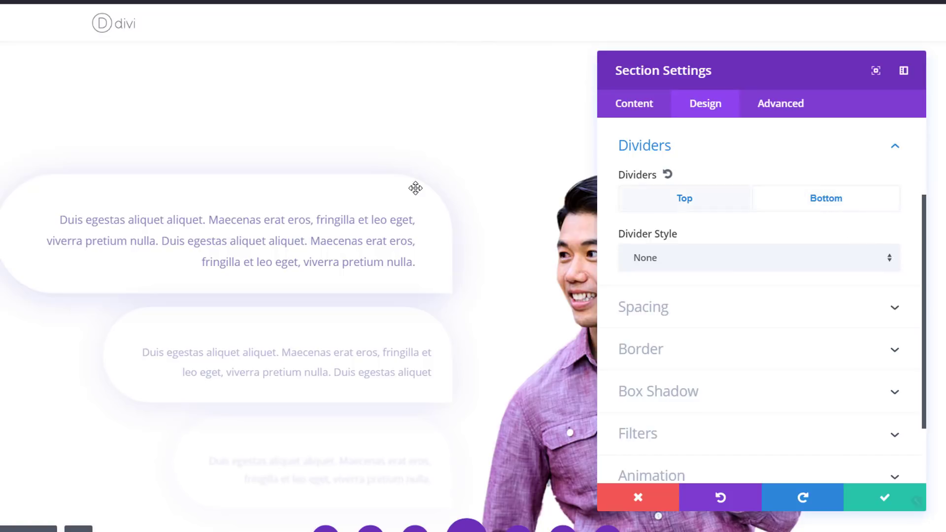
{"action": "scroll", "coordinate": [443, 196], "scroll_direction": "down", "scroll_amount": 3}
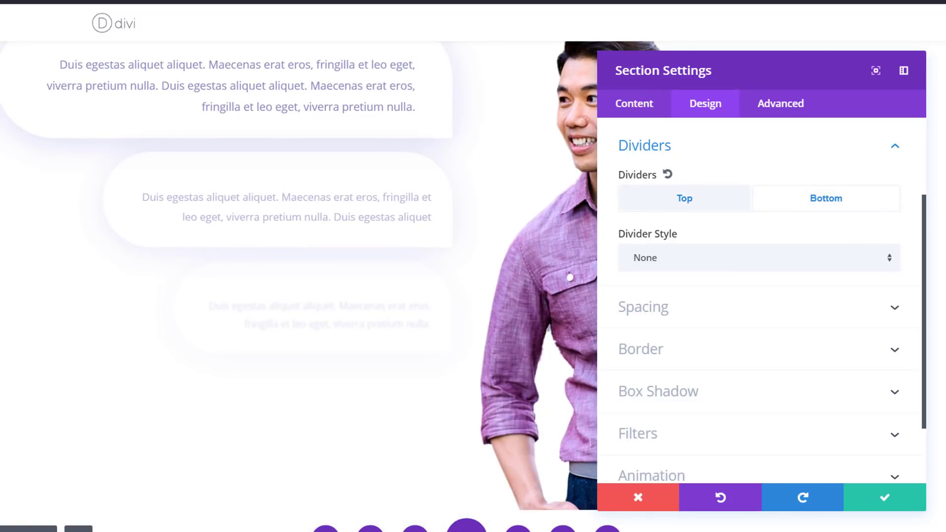
{"action": "left_click", "coordinate": [831, 264]}
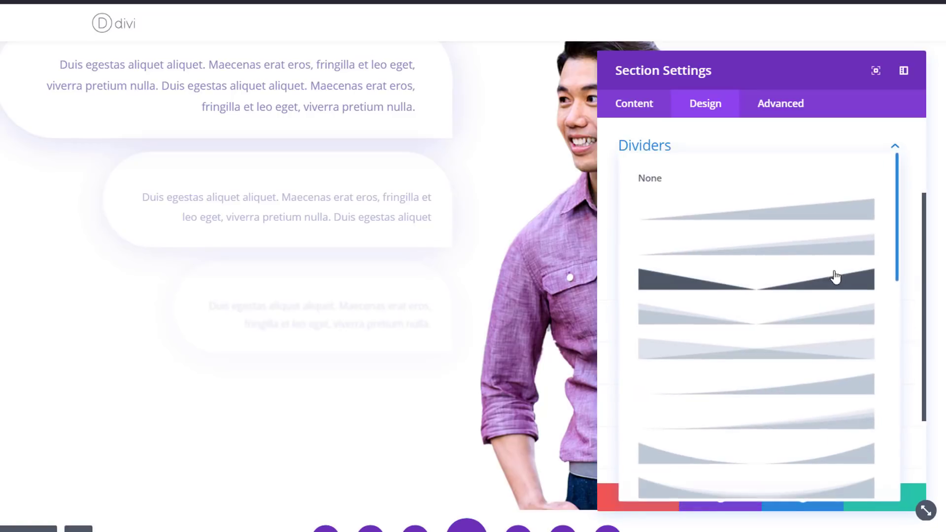
{"action": "scroll", "coordinate": [751, 327], "scroll_direction": "down", "scroll_amount": 2}
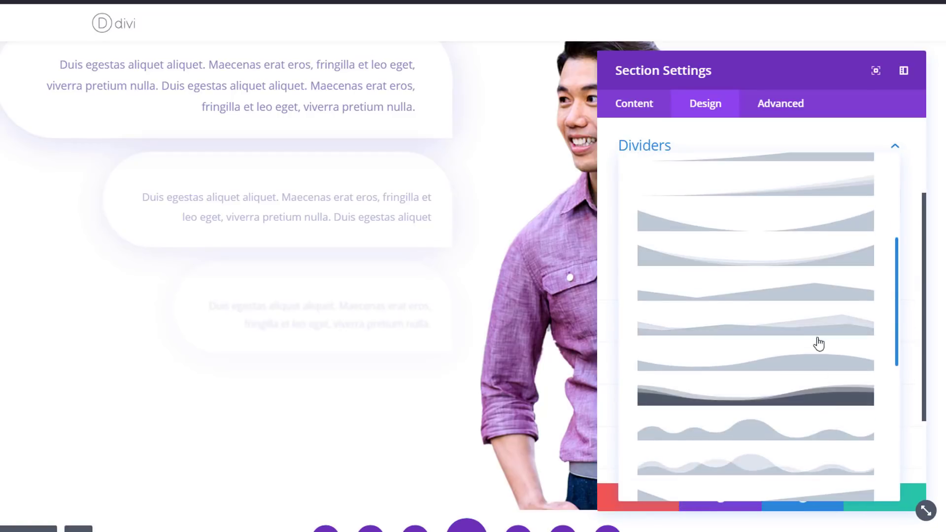
{"action": "scroll", "coordinate": [817, 340], "scroll_direction": "down", "scroll_amount": 2}
{"action": "left_click", "coordinate": [817, 326]}
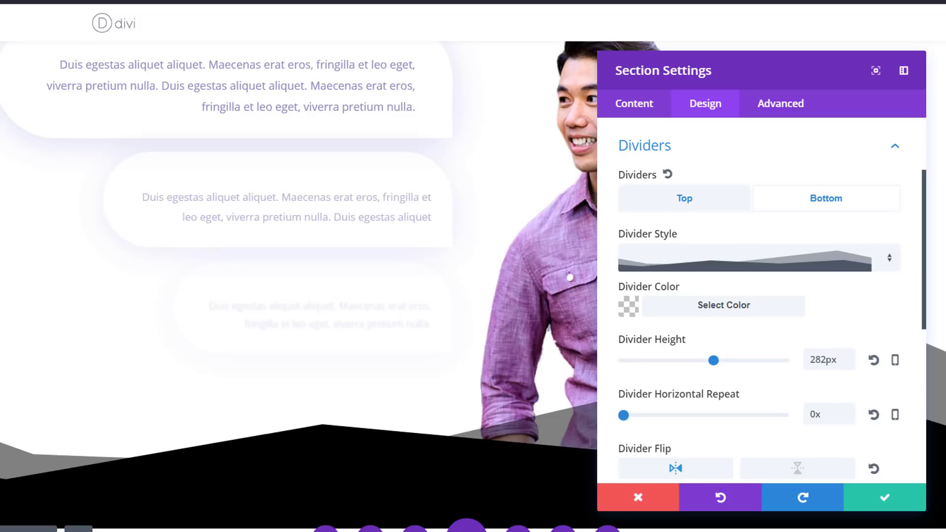
Review the bottom divider's color, height, horizontal repeat, and horizontal flip settings.
{"action": "left_click", "coordinate": [710, 309]}
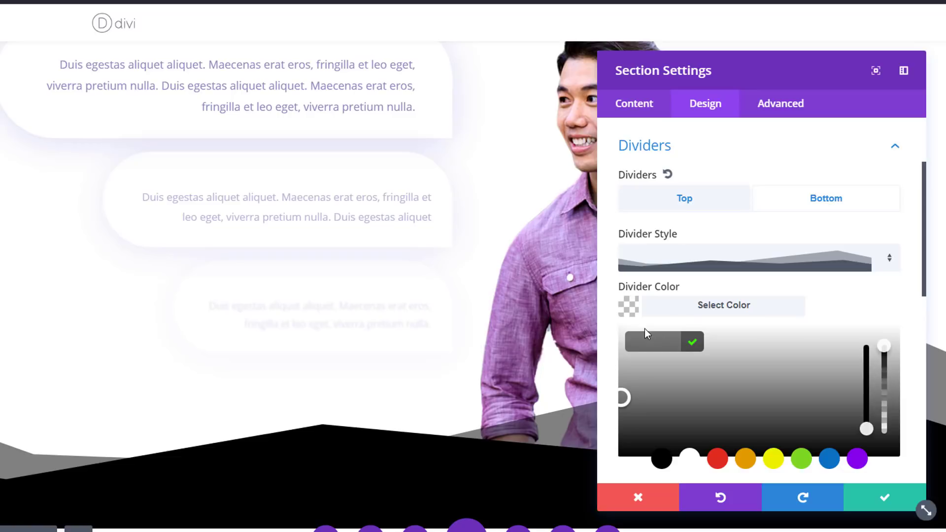
{"action": "left_click", "coordinate": [704, 305]}
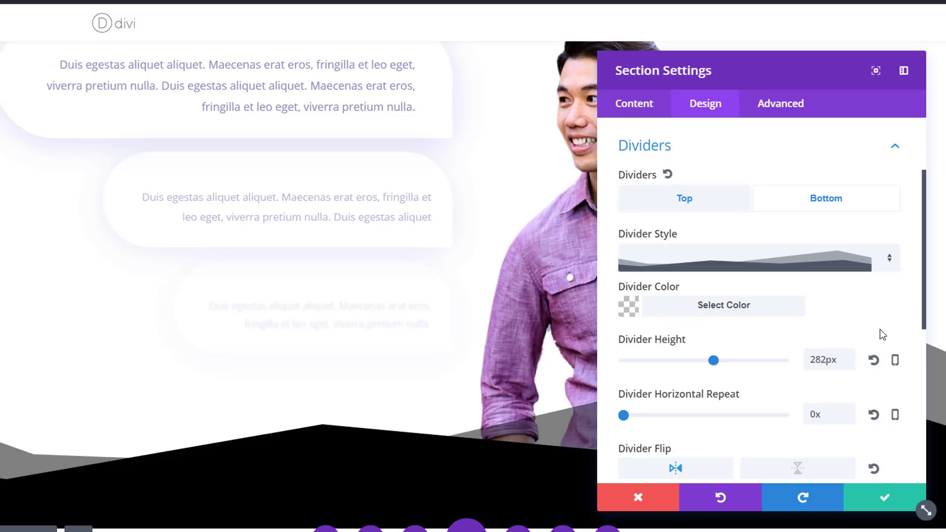
{"action": "left_click_drag", "start_coordinate": [838, 359], "coordinate": [816, 355]}
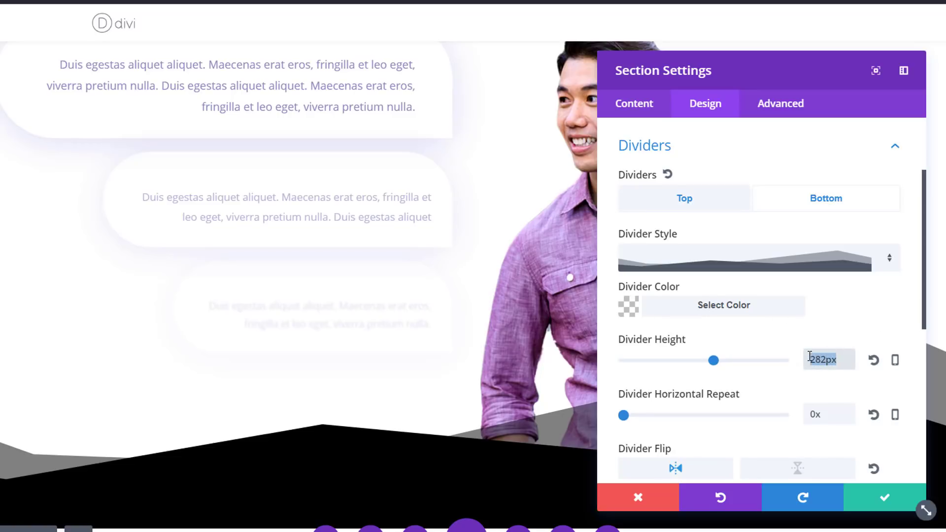
{"action": "left_click", "coordinate": [818, 360]}
{"action": "left_click", "coordinate": [814, 416]}
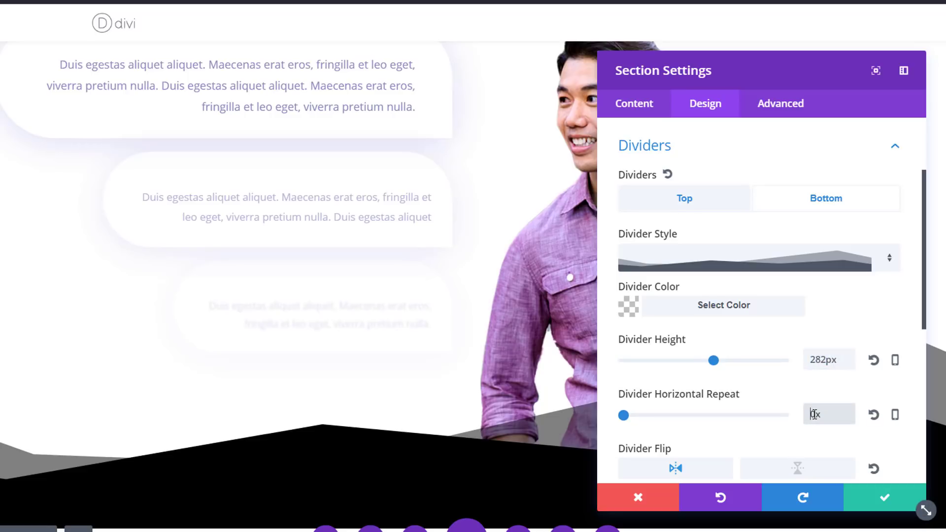
{"action": "scroll", "coordinate": [705, 378], "scroll_direction": "down", "scroll_amount": 1}
{"action": "scroll", "coordinate": [706, 378], "scroll_direction": "down", "scroll_amount": 3}
{"action": "left_click", "coordinate": [693, 390]}
{"action": "left_click", "coordinate": [695, 391]}
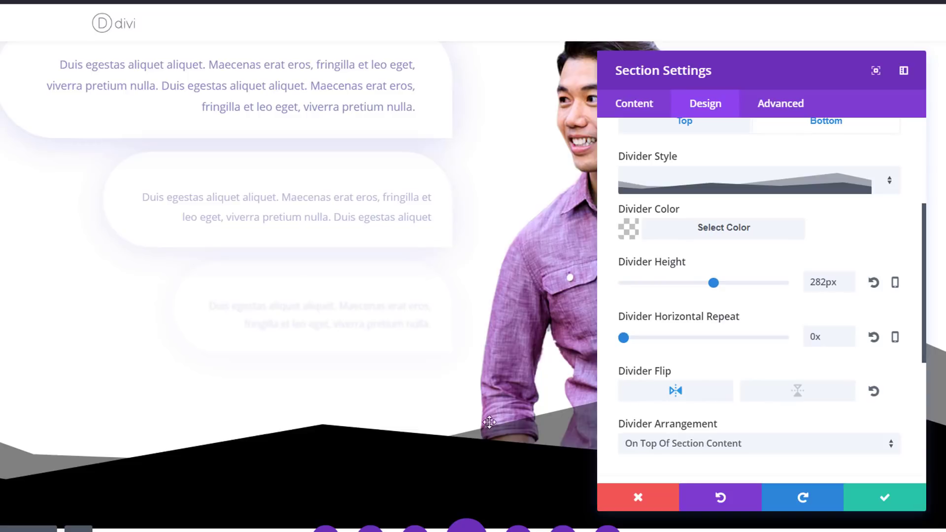
Try arranging the bottom divider underneath the section content, and return it to On Top Of Section Content.
{"action": "left_click", "coordinate": [802, 446]}
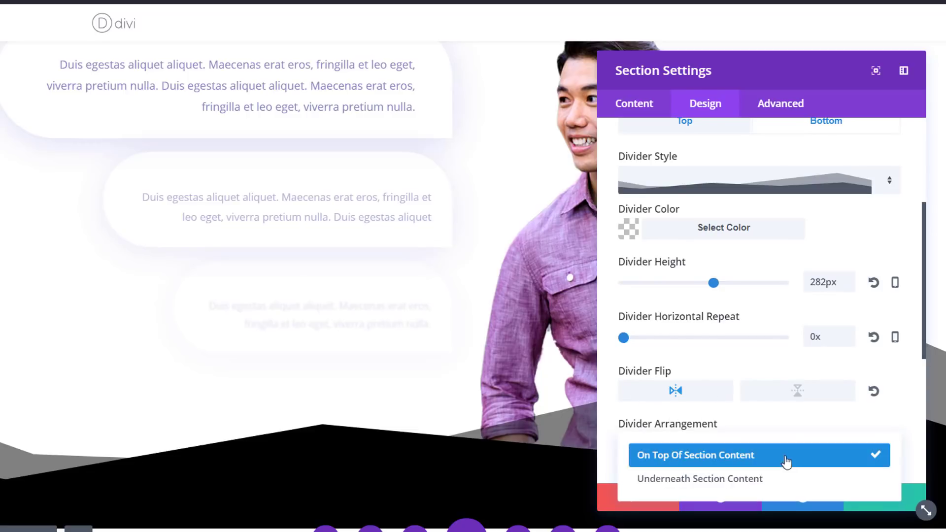
{"action": "left_click", "coordinate": [722, 479]}
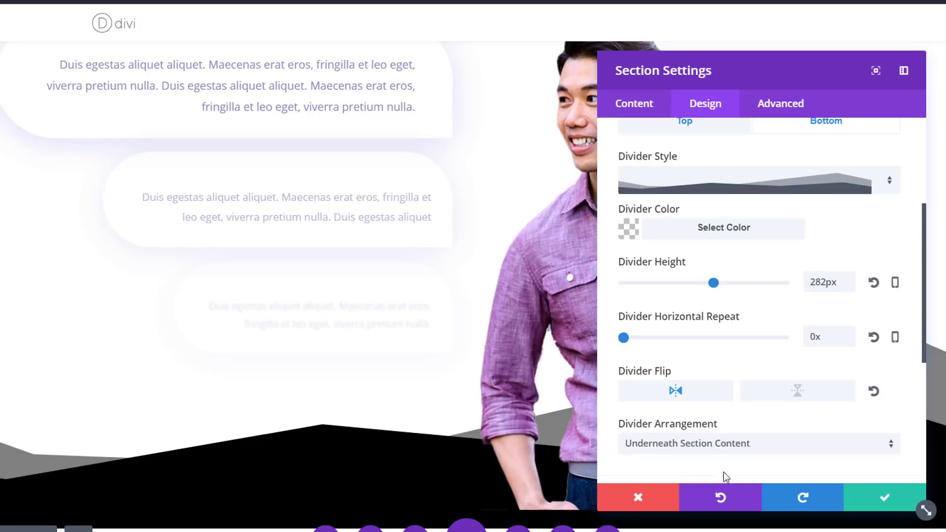
{"action": "left_click", "coordinate": [737, 448]}
{"action": "left_click", "coordinate": [734, 459]}
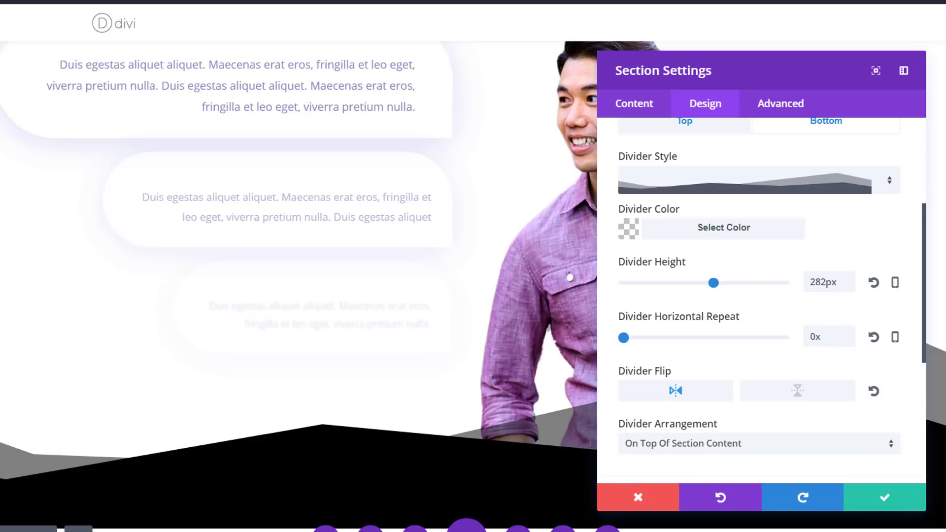
Save the speech bubble section's settings and set the background color of the Divide and Conquer section below it to #7d3bd2.
{"action": "left_click", "coordinate": [857, 496]}
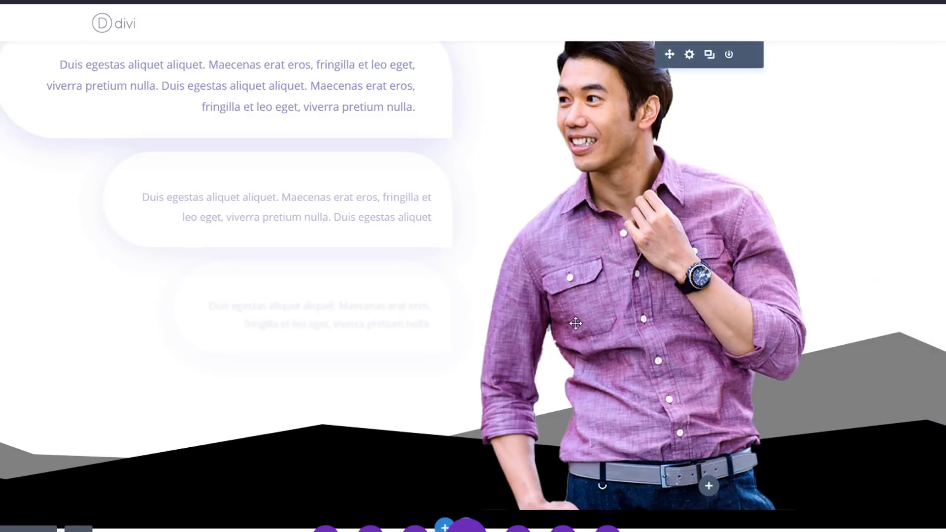
{"action": "scroll", "coordinate": [253, 434], "scroll_direction": "down", "scroll_amount": 3}
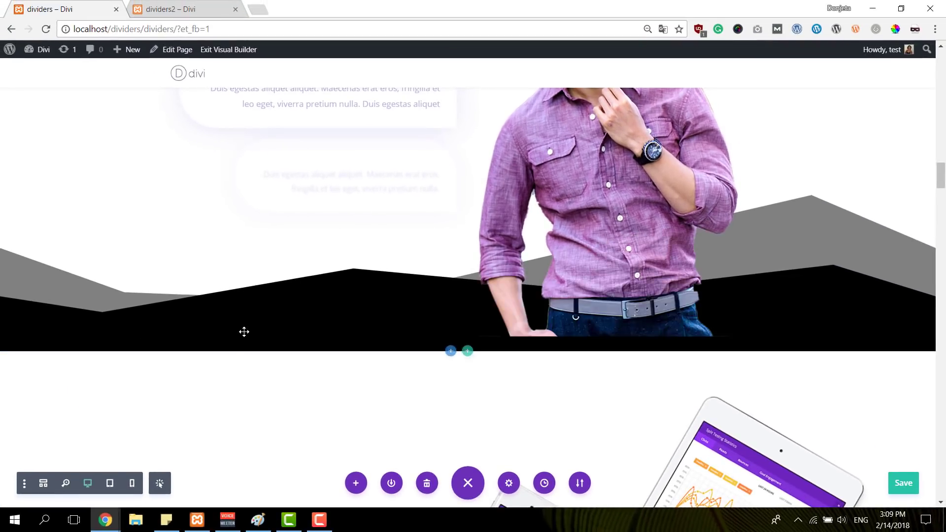
{"action": "scroll", "coordinate": [212, 329], "scroll_direction": "down", "scroll_amount": 2}
{"action": "left_click", "coordinate": [27, 240]}
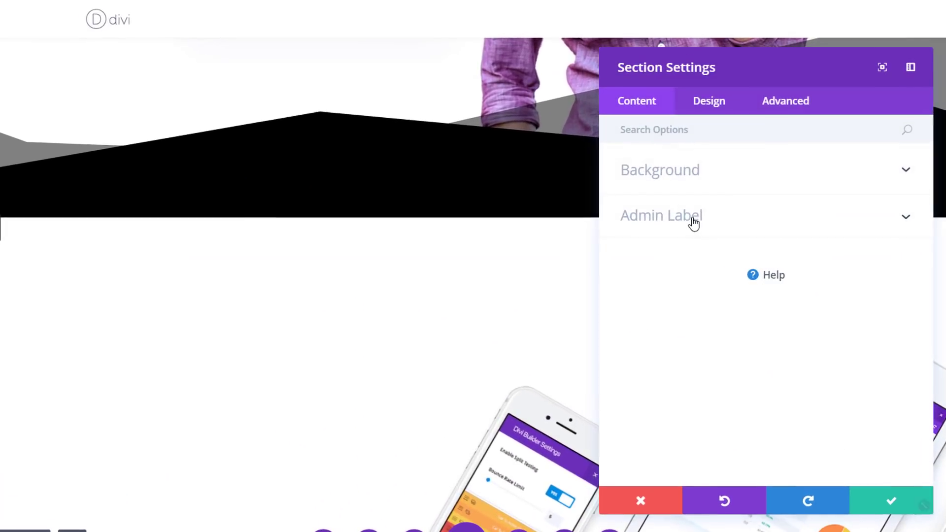
{"action": "left_click", "coordinate": [767, 172]}
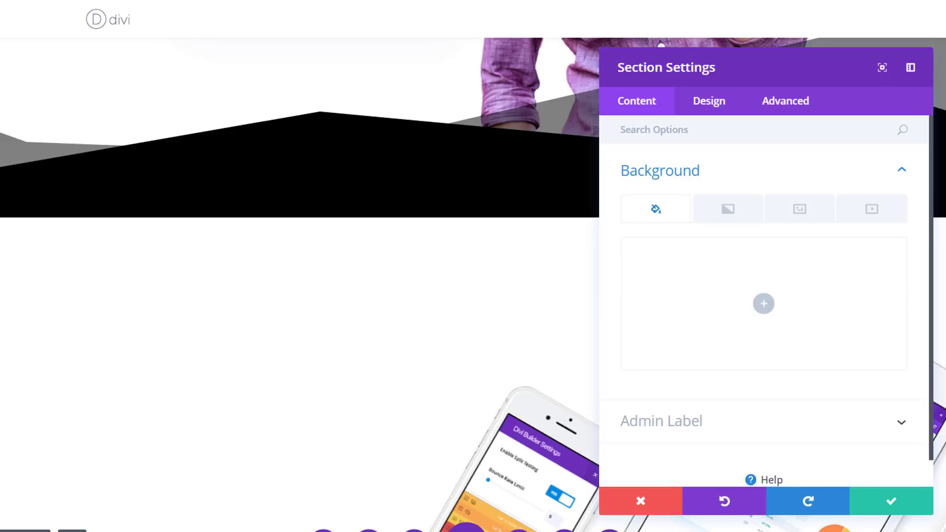
{"action": "left_click", "coordinate": [763, 303]}
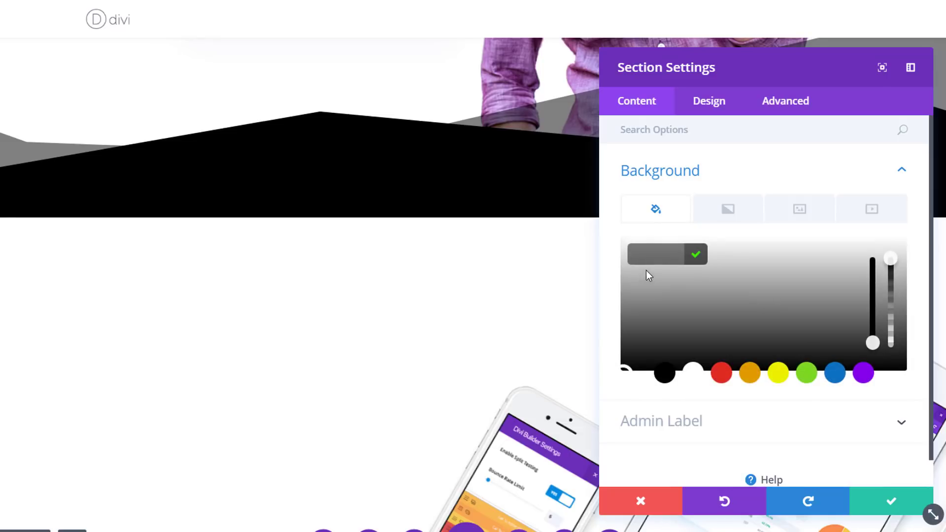
{"action": "type", "text": "#7d3bd2"}
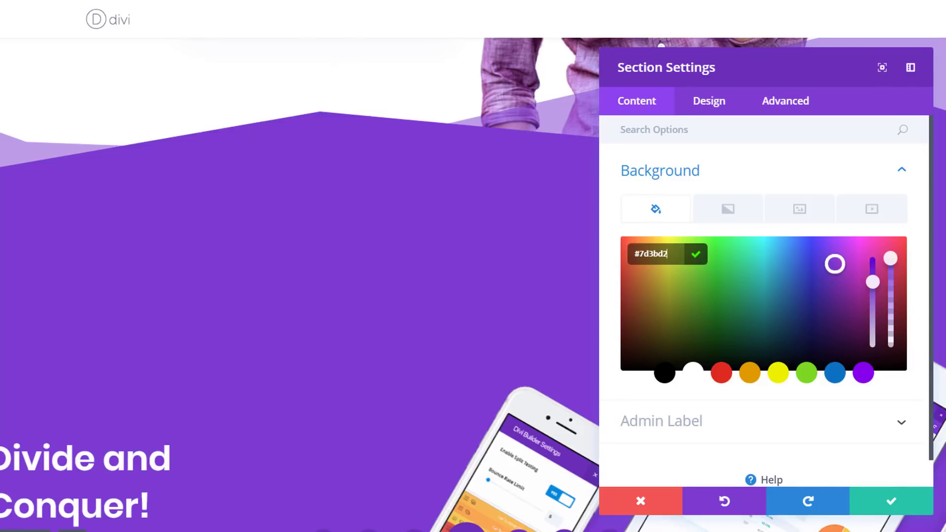
Give the Divide and Conquer section a linear background gradient from #7125ce to #150044.
{"action": "left_click", "coordinate": [705, 217]}
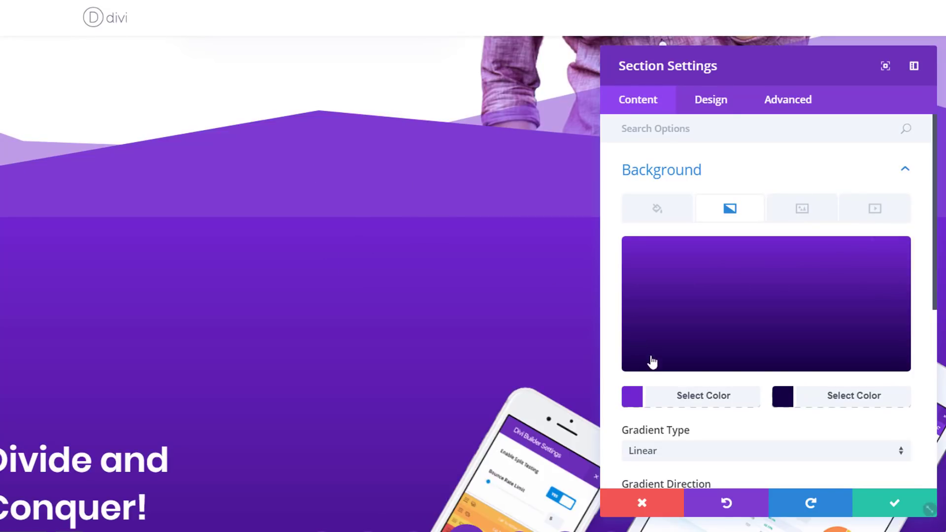
{"action": "left_click", "coordinate": [675, 396]}
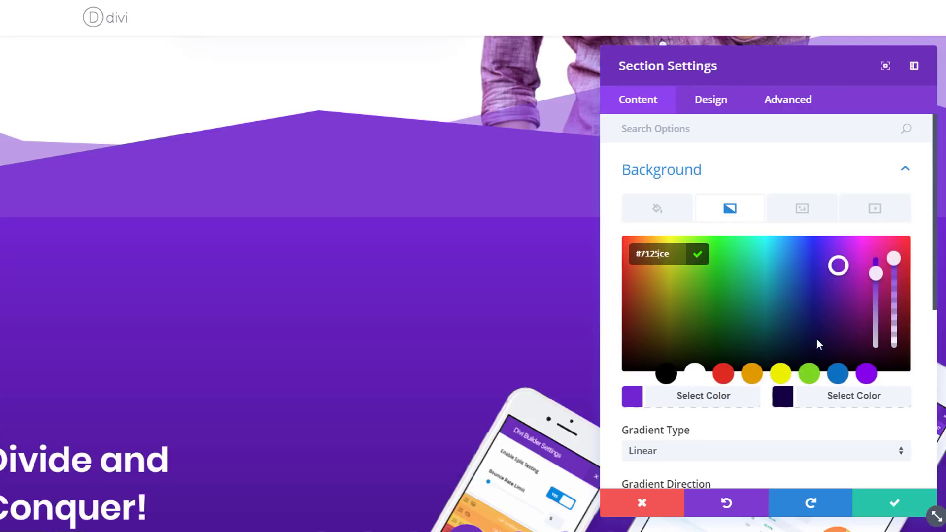
{"action": "left_click", "coordinate": [822, 407]}
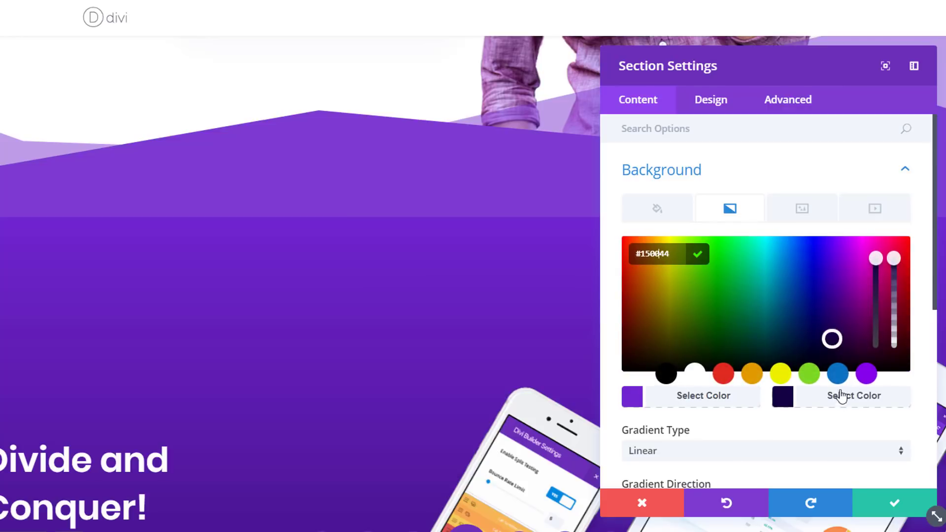
{"action": "scroll", "coordinate": [840, 394], "scroll_direction": "down", "scroll_amount": 3}
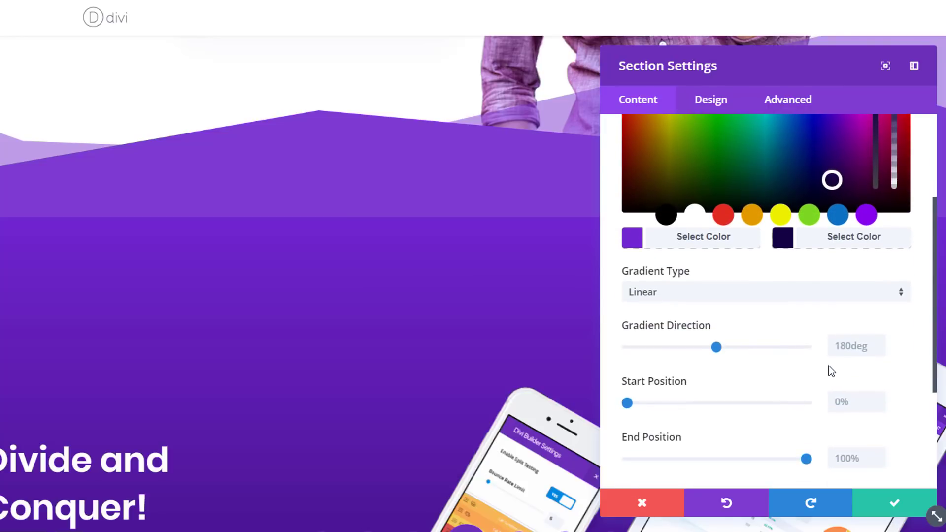
{"action": "scroll", "coordinate": [829, 371], "scroll_direction": "down", "scroll_amount": 2}
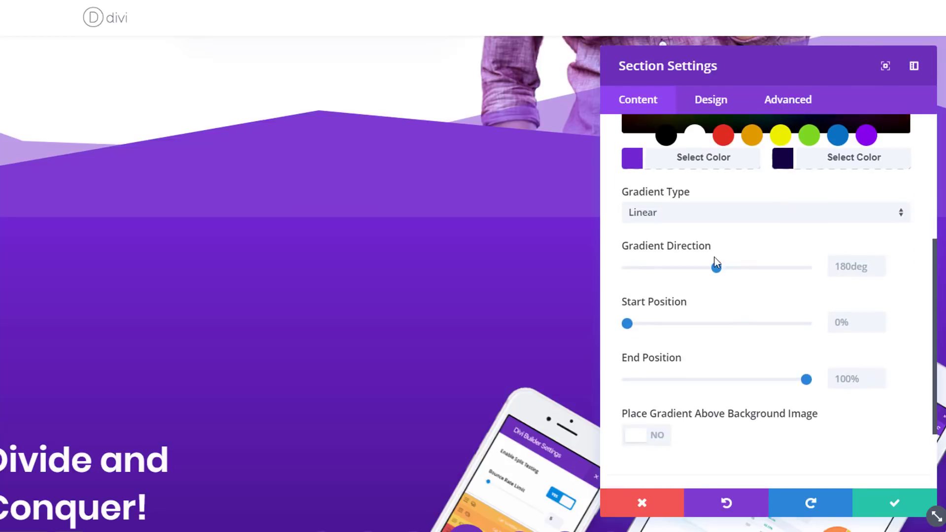
{"action": "left_click", "coordinate": [654, 221]}
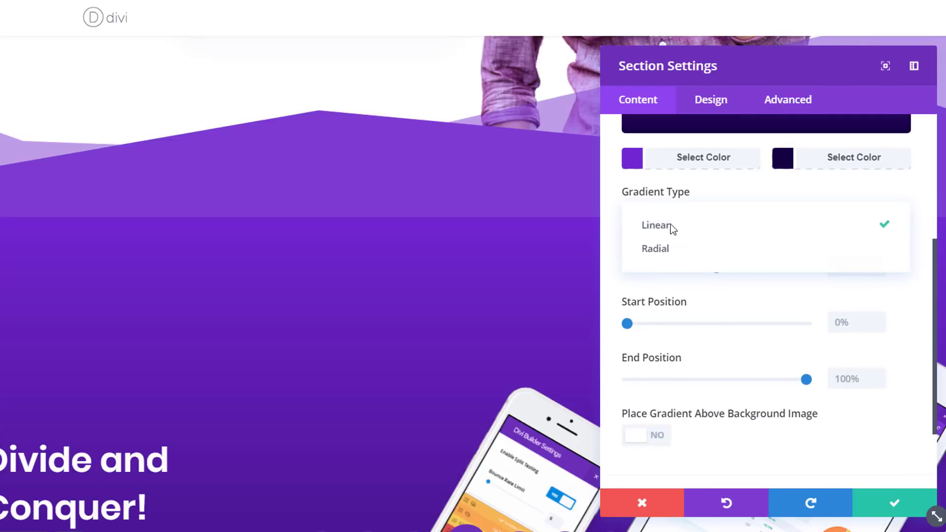
{"action": "left_click", "coordinate": [916, 318]}
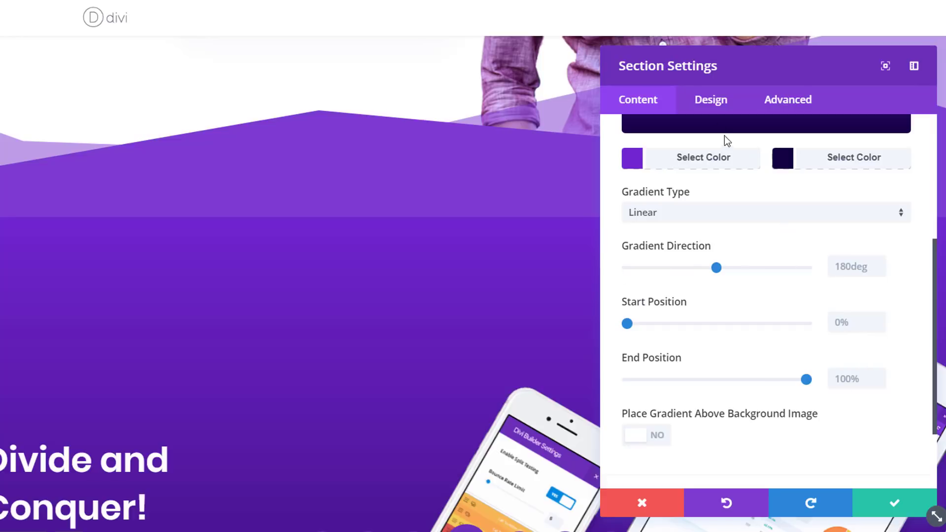
Add a top divider to the Divide and Conquer section using the layered downward-curving arc style.
{"action": "left_click", "coordinate": [710, 102]}
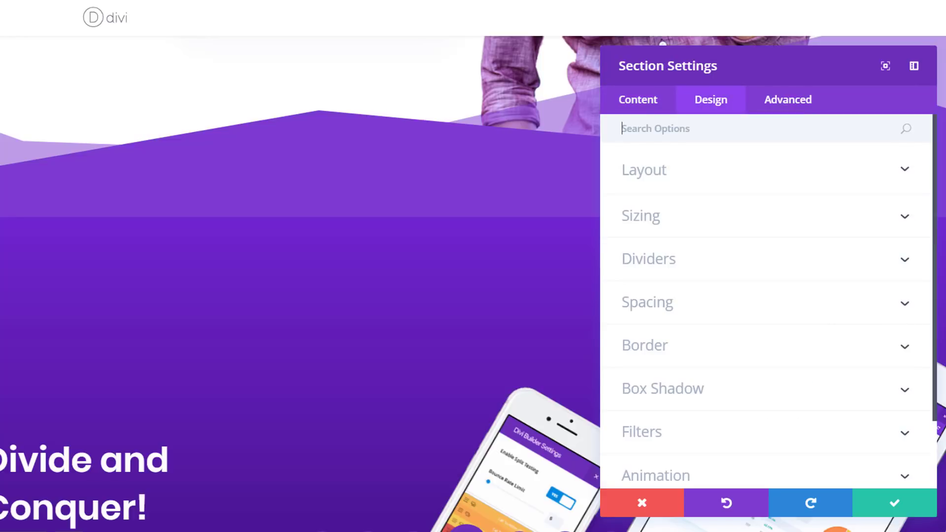
{"action": "left_click", "coordinate": [697, 268]}
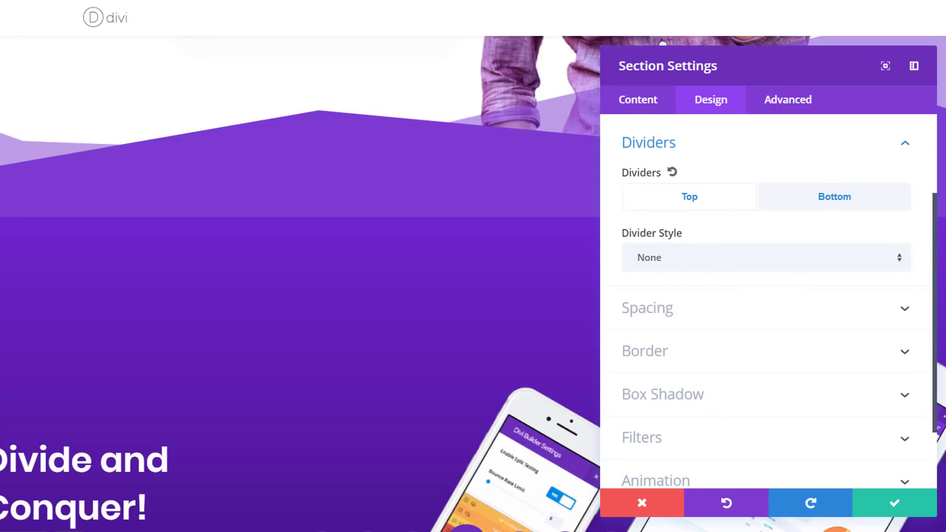
{"action": "left_click", "coordinate": [821, 268]}
{"action": "scroll", "coordinate": [768, 443], "scroll_direction": "down", "scroll_amount": 2}
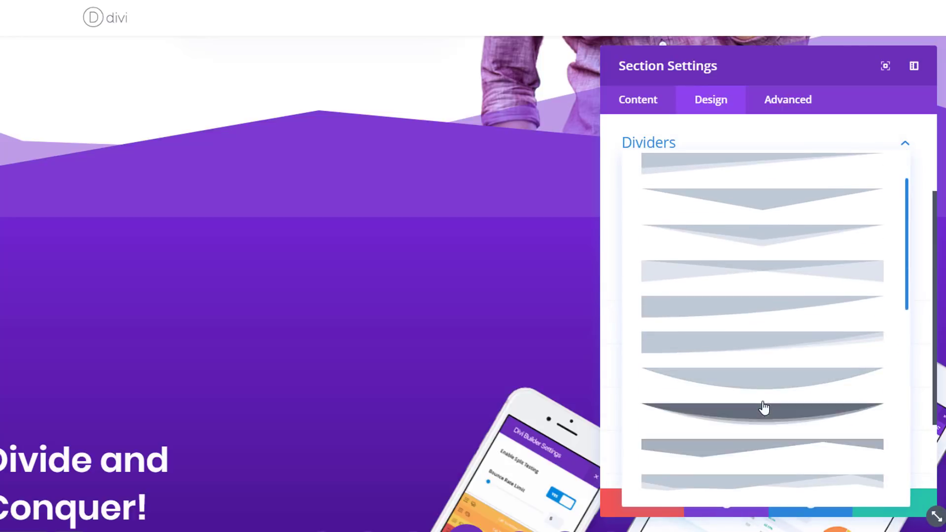
{"action": "left_click", "coordinate": [759, 425]}
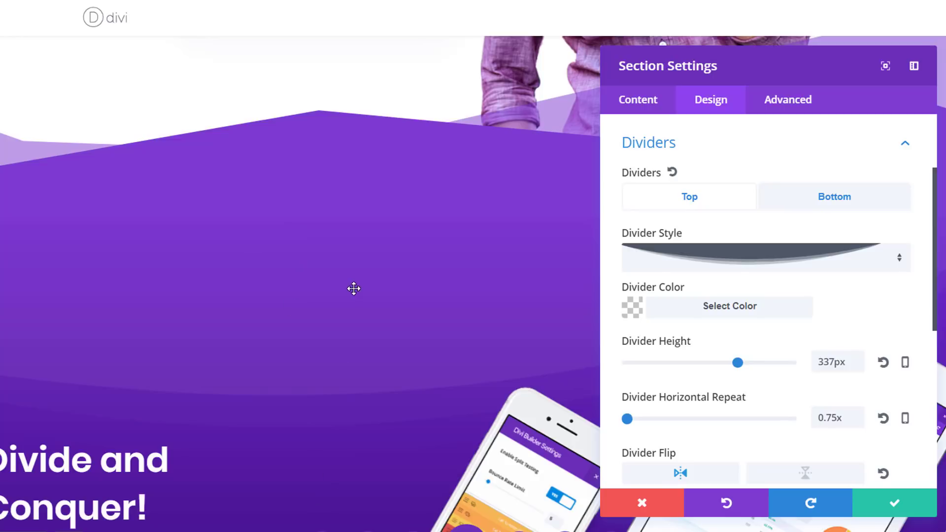
Review the top divider's color, height, and horizontal repeat settings.
{"action": "scroll", "coordinate": [754, 312], "scroll_direction": "down", "scroll_amount": 3}
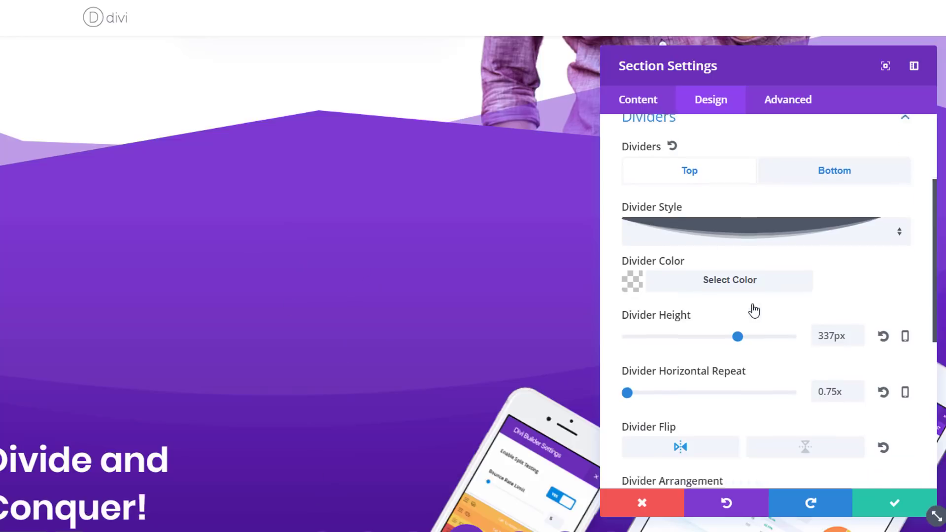
{"action": "left_click", "coordinate": [717, 229]}
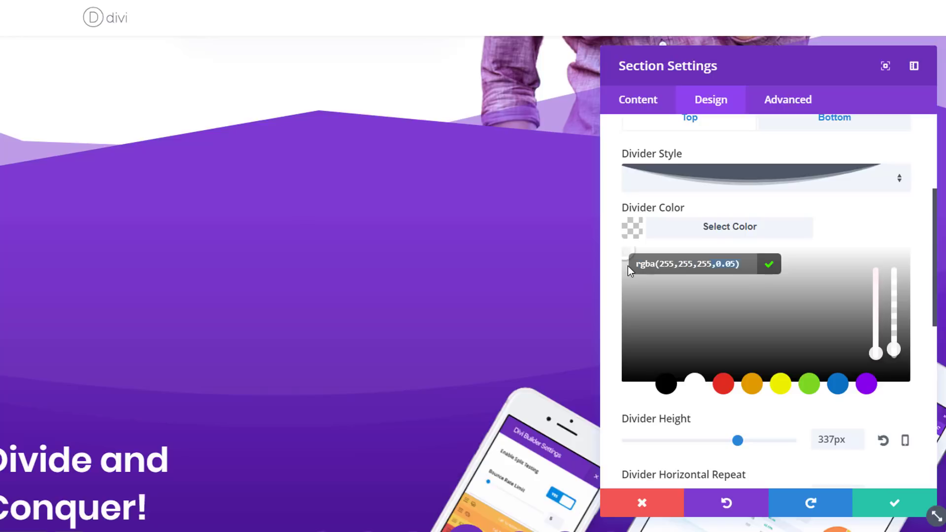
{"action": "left_click", "coordinate": [651, 264]}
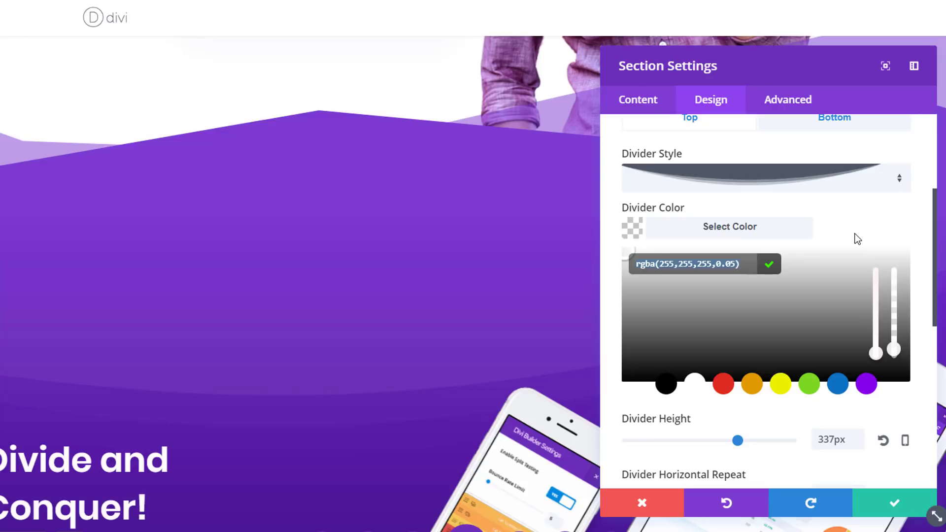
{"action": "scroll", "coordinate": [856, 239], "scroll_direction": "down", "scroll_amount": 3}
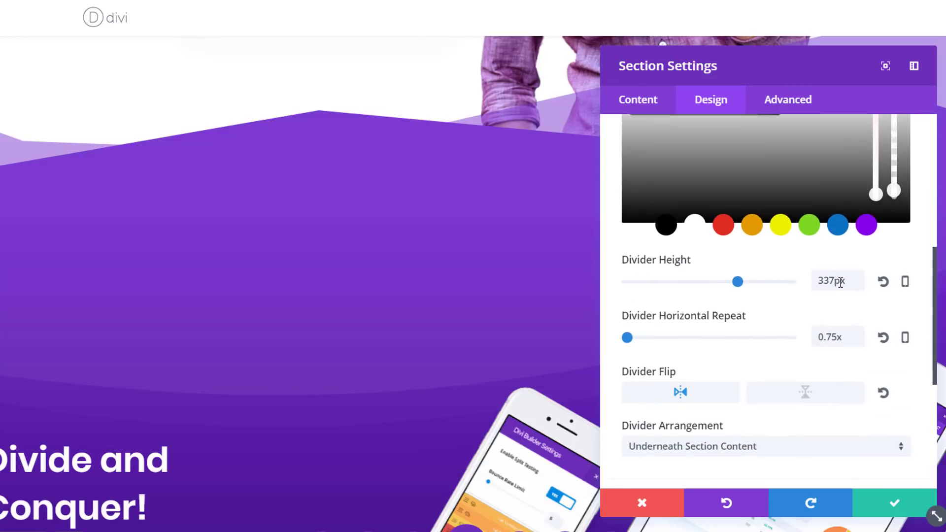
{"action": "left_click_drag", "start_coordinate": [840, 282], "coordinate": [817, 281]}
{"action": "scroll", "coordinate": [861, 257], "scroll_direction": "up", "scroll_amount": 1}
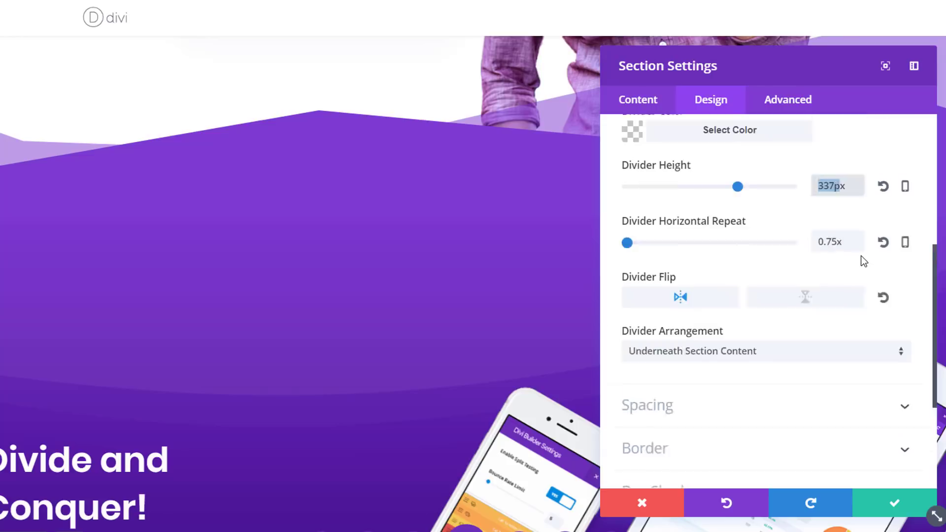
{"action": "scroll", "coordinate": [864, 261], "scroll_direction": "up", "scroll_amount": 2}
{"action": "left_click", "coordinate": [831, 284]}
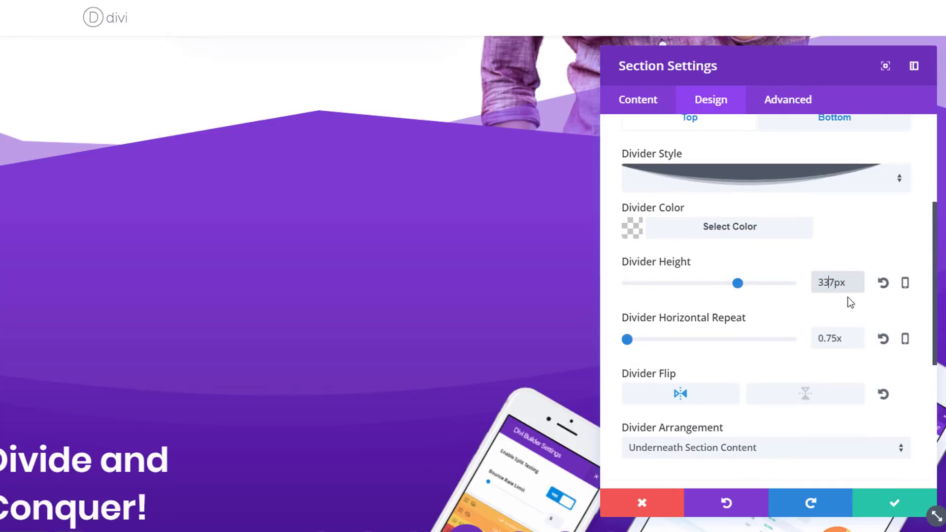
{"action": "left_click", "coordinate": [839, 340]}
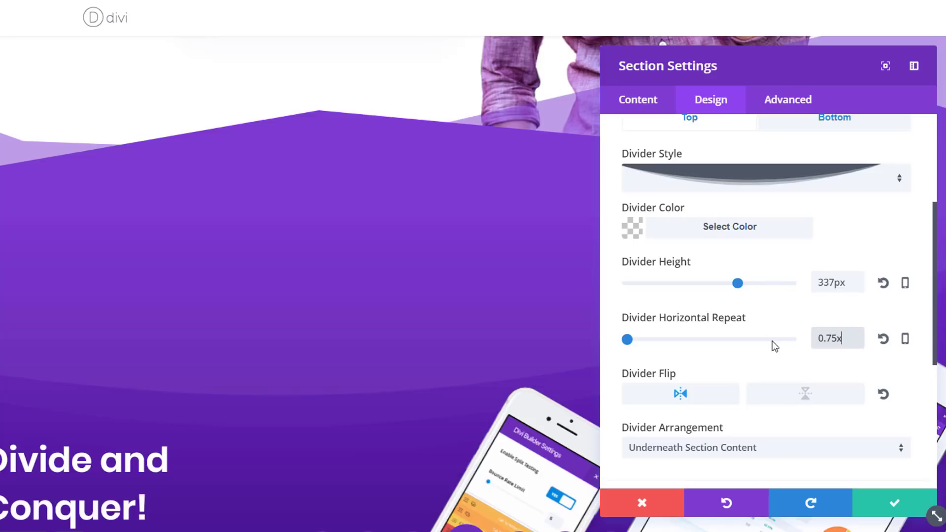
Try toggling the top divider's horizontal flip, and leave the divider flipped horizontally.
{"action": "scroll", "coordinate": [791, 351], "scroll_direction": "down", "scroll_amount": 2}
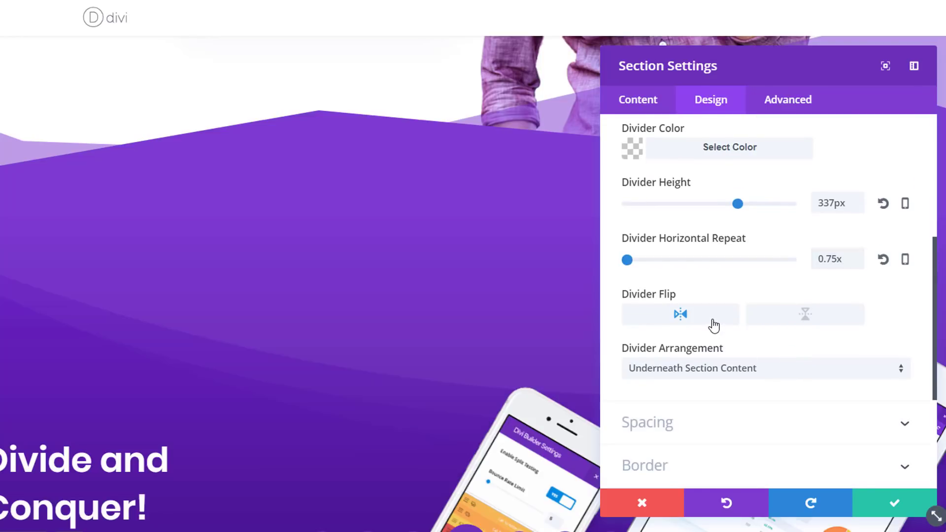
{"action": "left_click", "coordinate": [714, 323]}
{"action": "left_click", "coordinate": [712, 324]}
{"action": "left_click", "coordinate": [708, 323]}
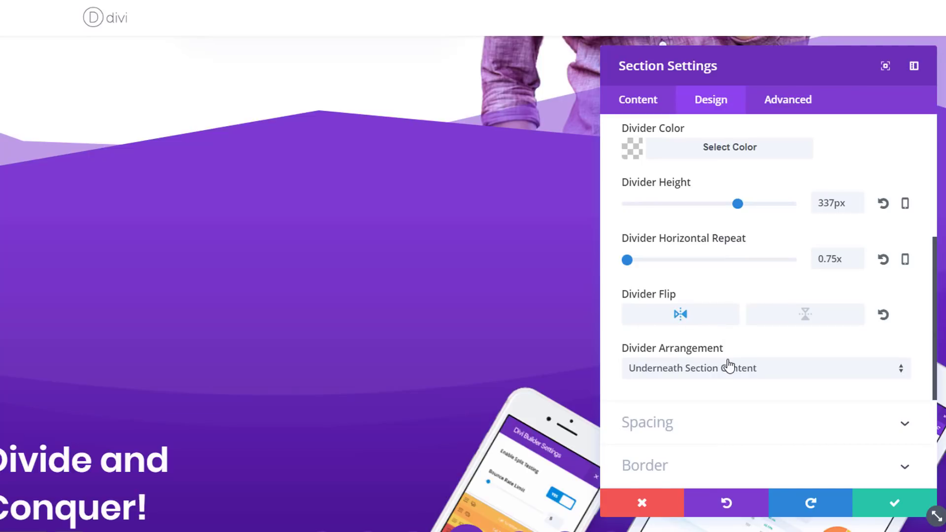
Try arranging the top divider on top of the section content, and return it to Underneath Section Content.
{"action": "left_click", "coordinate": [672, 369]}
{"action": "left_click", "coordinate": [683, 381]}
{"action": "left_click", "coordinate": [705, 380]}
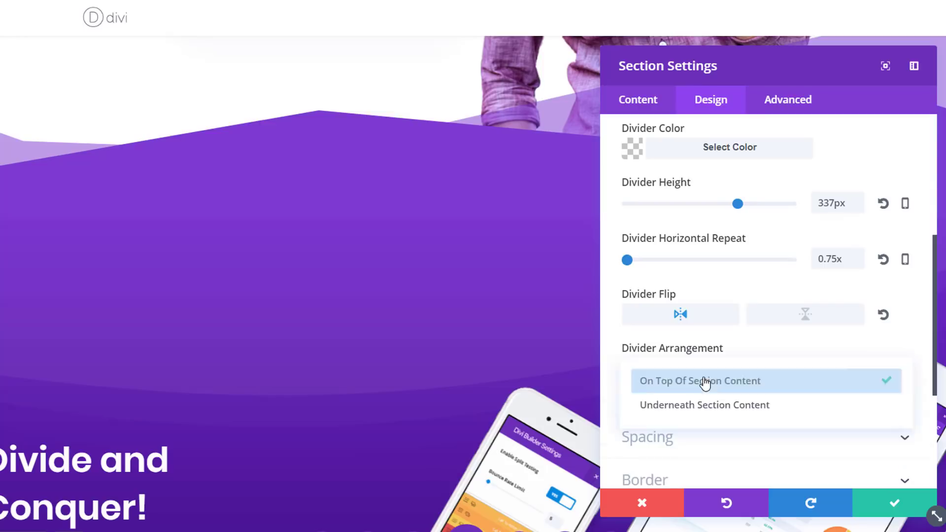
{"action": "left_click", "coordinate": [650, 405]}
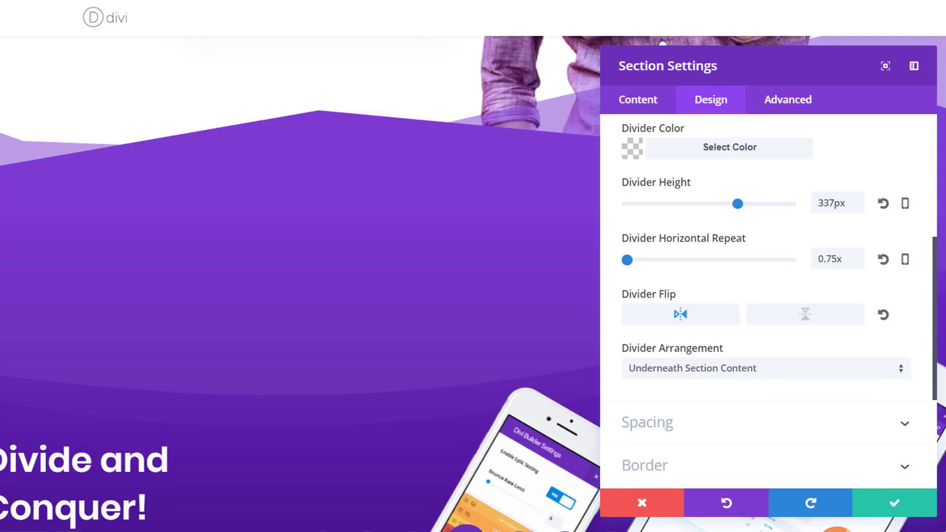
Add a bottom divider to the Divide and Conquer section using the layered smooth wave style.
{"action": "scroll", "coordinate": [785, 222], "scroll_direction": "up", "scroll_amount": 3}
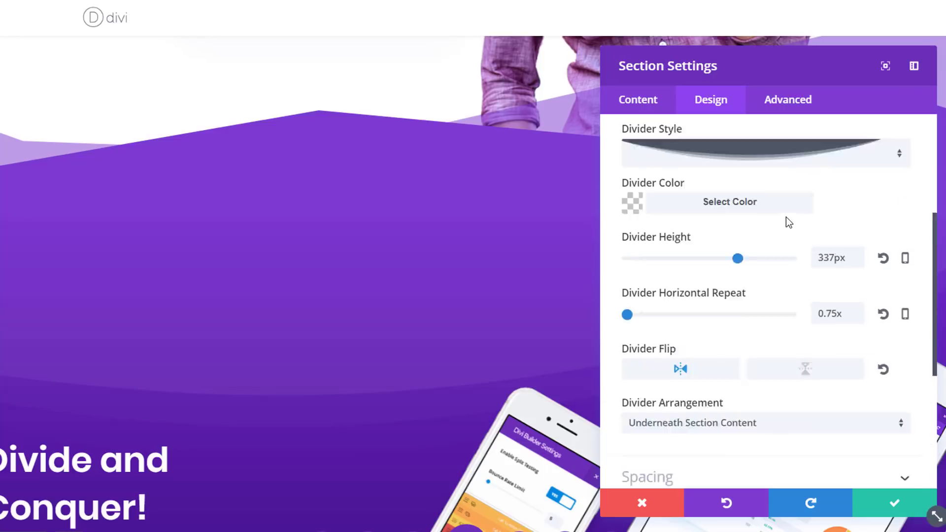
{"action": "left_click", "coordinate": [745, 200]}
{"action": "scroll", "coordinate": [317, 272], "scroll_direction": "down", "scroll_amount": 8}
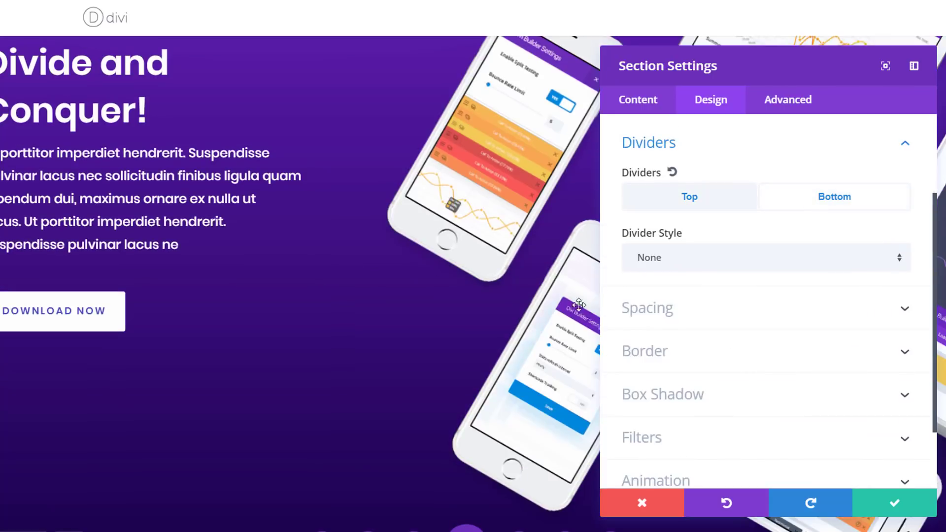
{"action": "left_click", "coordinate": [855, 273]}
{"action": "scroll", "coordinate": [861, 323], "scroll_direction": "down", "scroll_amount": 3}
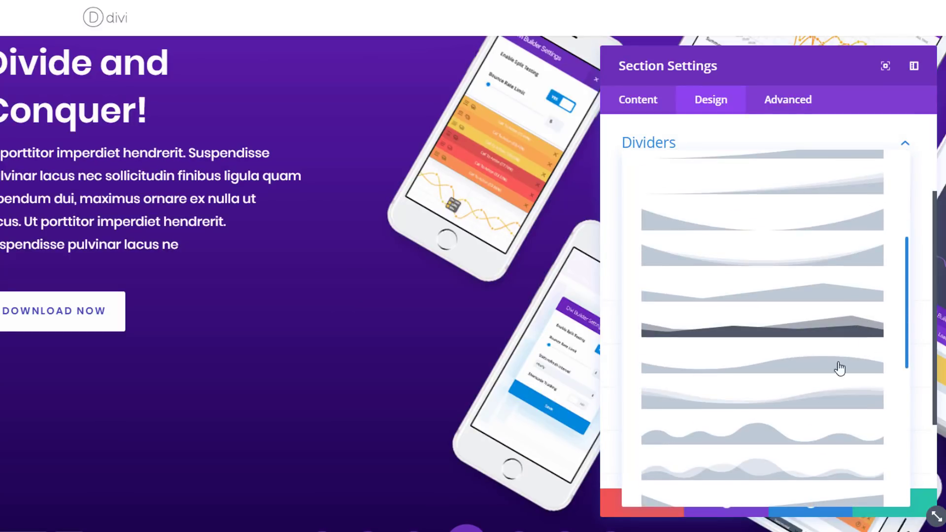
{"action": "left_click", "coordinate": [823, 405]}
Review the bottom divider's color, height, and horizontal repeat settings for the Divide and Conquer section.
{"action": "scroll", "coordinate": [484, 334], "scroll_direction": "up", "scroll_amount": 6}
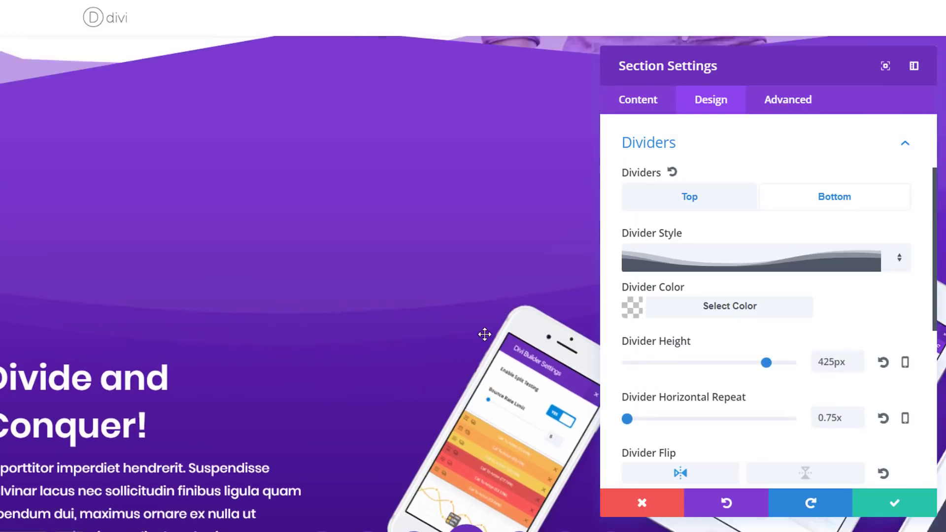
{"action": "scroll", "coordinate": [484, 334], "scroll_direction": "down", "scroll_amount": 6}
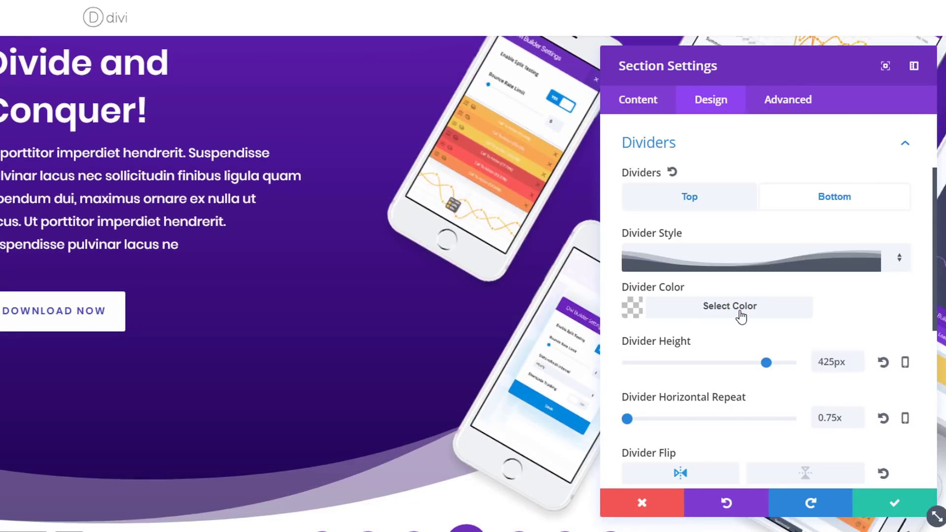
{"action": "left_click", "coordinate": [741, 316]}
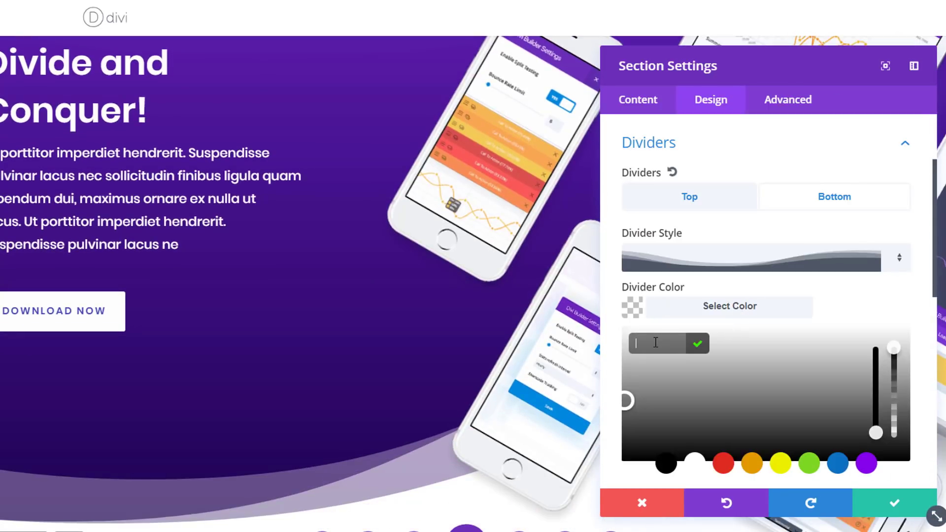
{"action": "scroll", "coordinate": [841, 392], "scroll_direction": "down", "scroll_amount": 5}
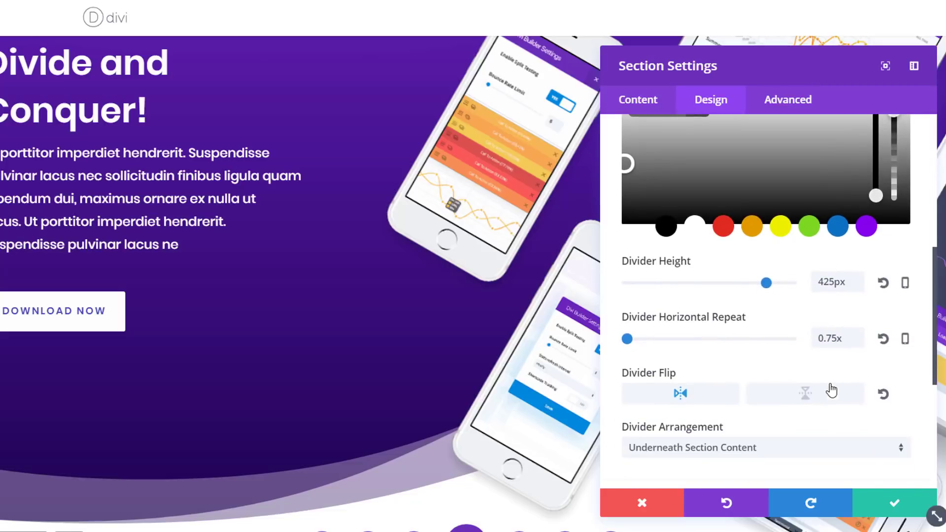
{"action": "left_click", "coordinate": [833, 282]}
{"action": "scroll", "coordinate": [844, 261], "scroll_direction": "up", "scroll_amount": 2}
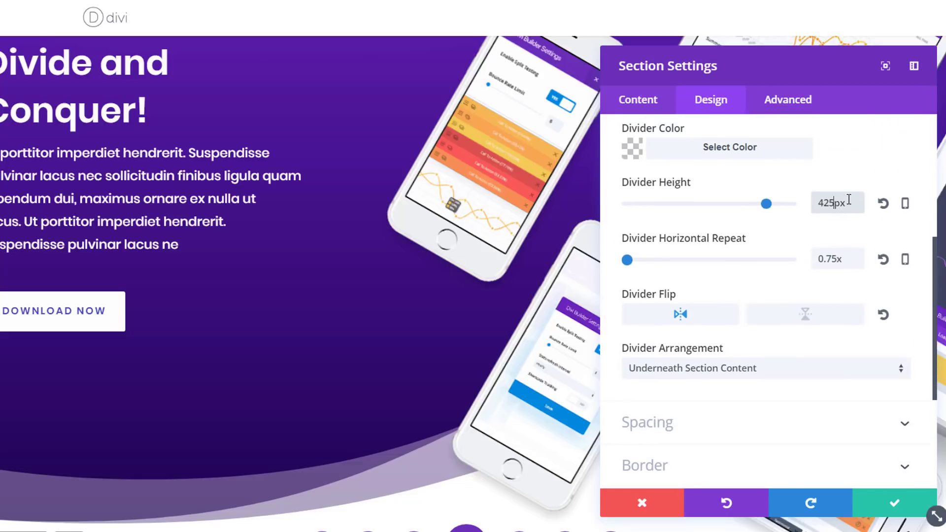
{"action": "left_click_drag", "start_coordinate": [848, 202], "coordinate": [812, 195]}
{"action": "left_click_drag", "start_coordinate": [848, 261], "coordinate": [809, 265]}
Try toggling the bottom divider's horizontal flip, and leave the divider flipped horizontally.
{"action": "left_click", "coordinate": [713, 312]}
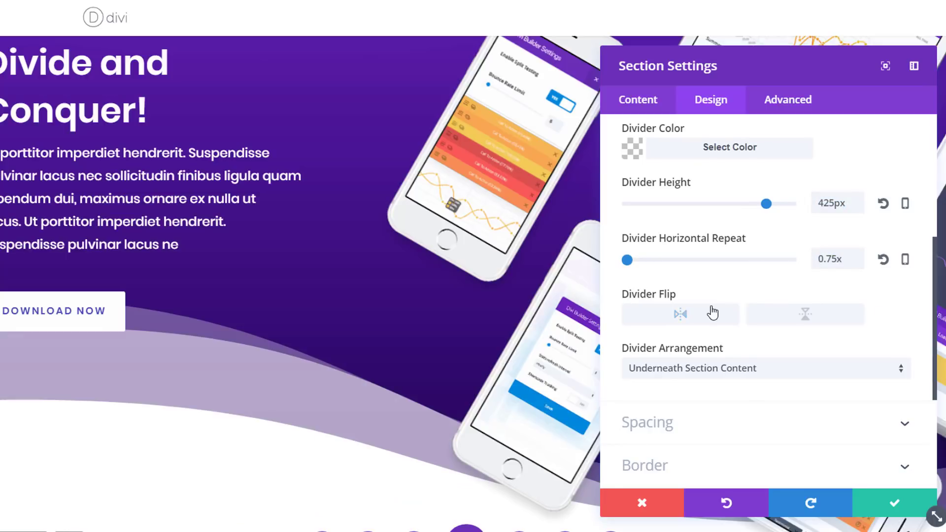
{"action": "left_click", "coordinate": [713, 312]}
{"action": "left_click", "coordinate": [713, 312]}
{"action": "left_click", "coordinate": [712, 311]}
Try arranging the bottom divider on top of the section content, return it to Underneath Section Content, and save the section settings.
{"action": "left_click", "coordinate": [767, 378]}
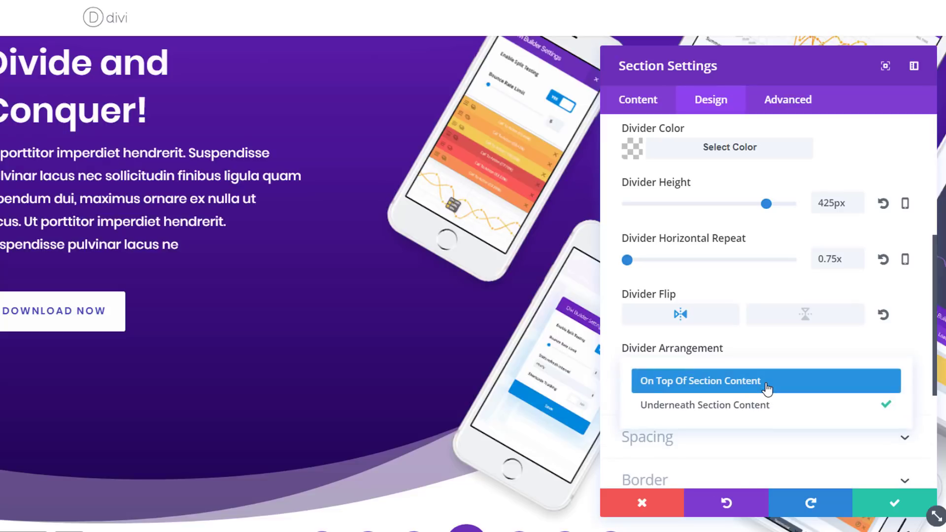
{"action": "left_click", "coordinate": [766, 382]}
{"action": "left_click", "coordinate": [773, 377]}
{"action": "left_click", "coordinate": [776, 402]}
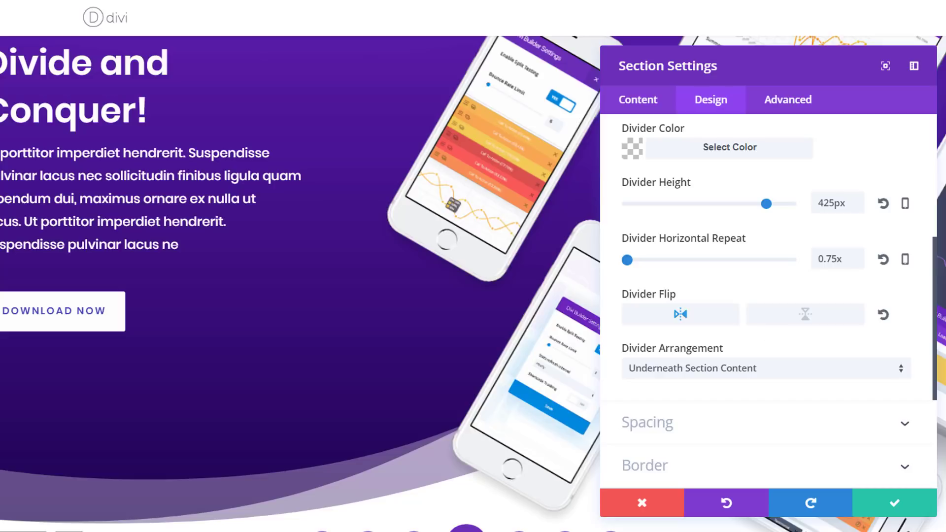
{"action": "left_click", "coordinate": [886, 503]}
Open the settings of the Learn to Code section and set its background color to #474ab6.
{"action": "scroll", "coordinate": [91, 328], "scroll_direction": "down", "scroll_amount": 3}
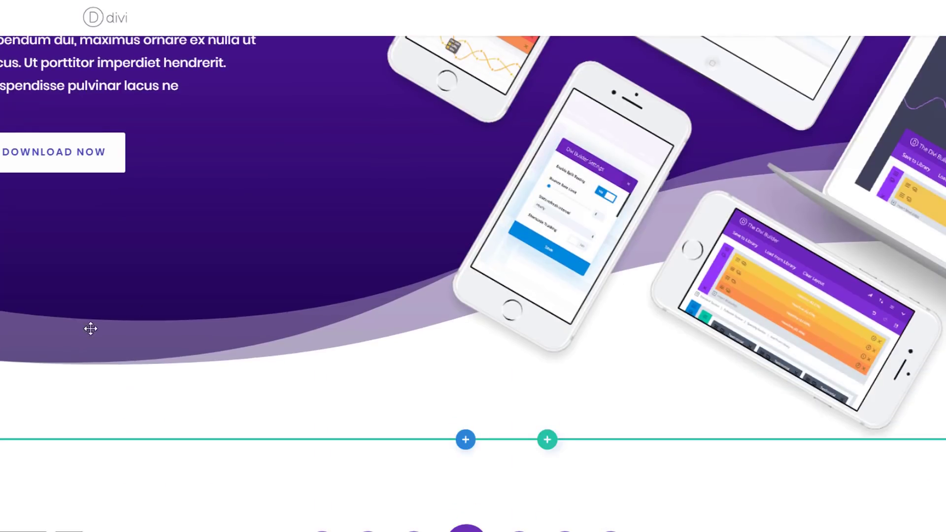
{"action": "scroll", "coordinate": [91, 328], "scroll_direction": "down", "scroll_amount": 3}
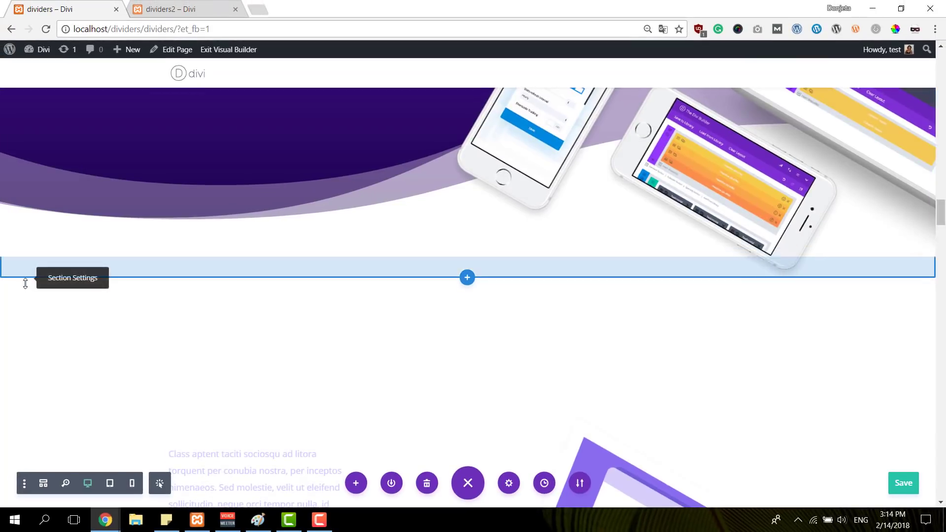
{"action": "mouse_move", "coordinate": [19, 303]}
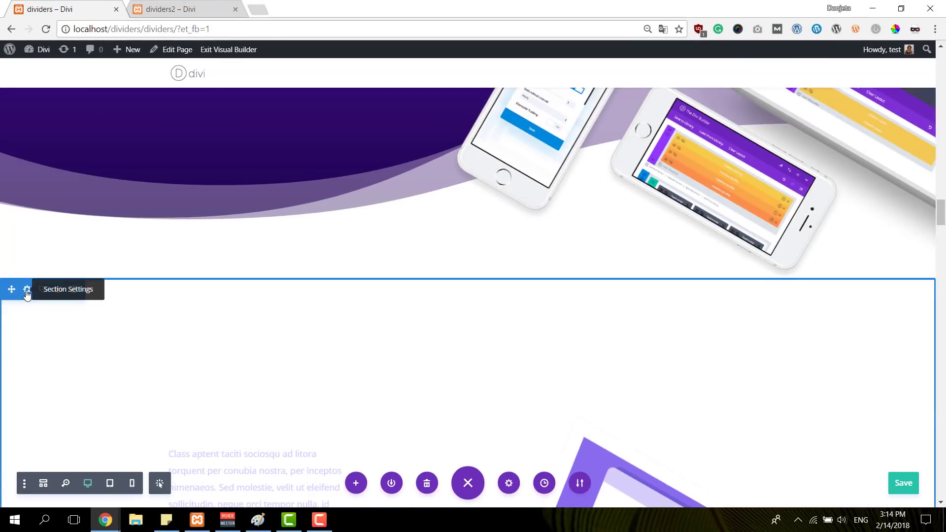
{"action": "left_click", "coordinate": [27, 291]}
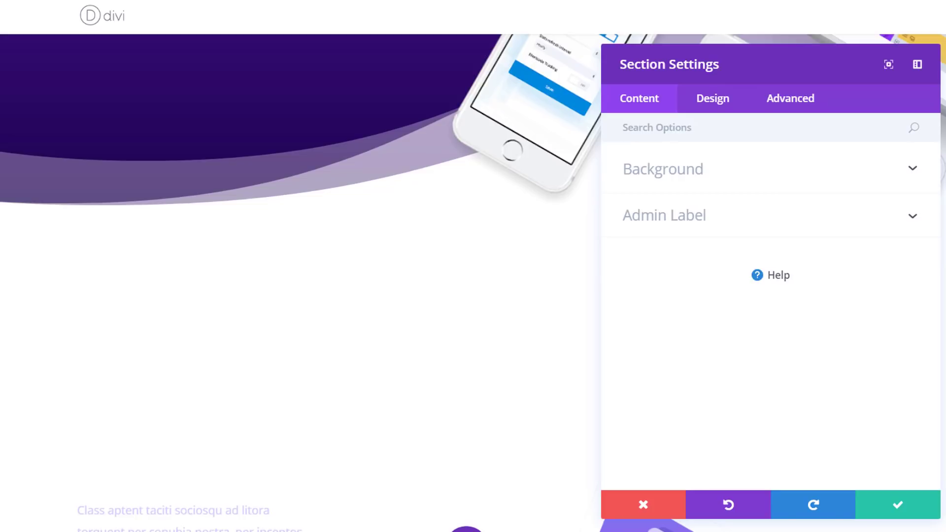
{"action": "left_click", "coordinate": [775, 169]}
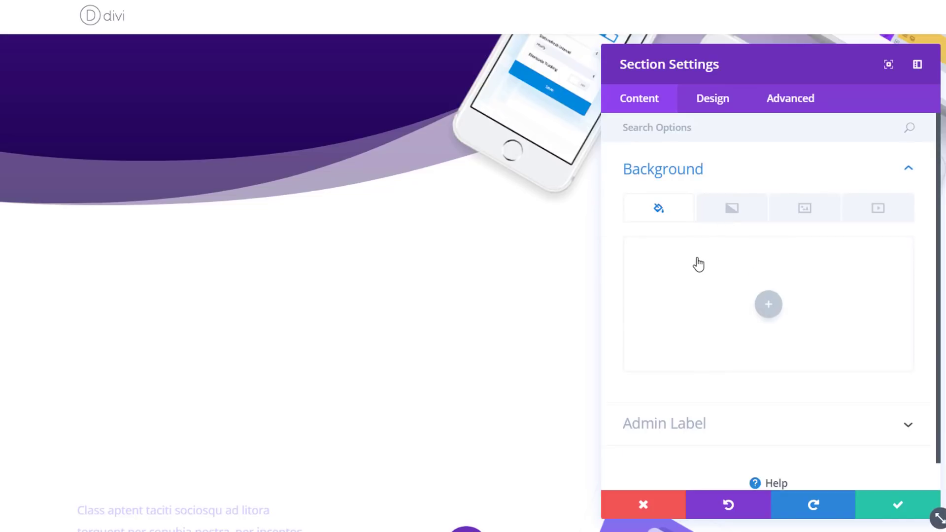
{"action": "left_click", "coordinate": [689, 268]}
{"action": "type", "text": "#474ab6"}
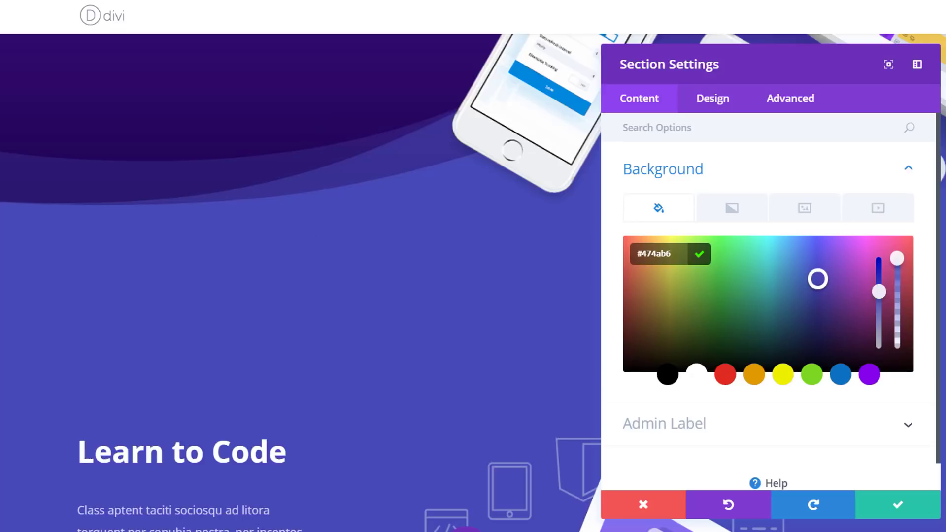
Add a linear gradient background running from dark blue to light purple to the Learn to Code section.
{"action": "left_click", "coordinate": [740, 217]}
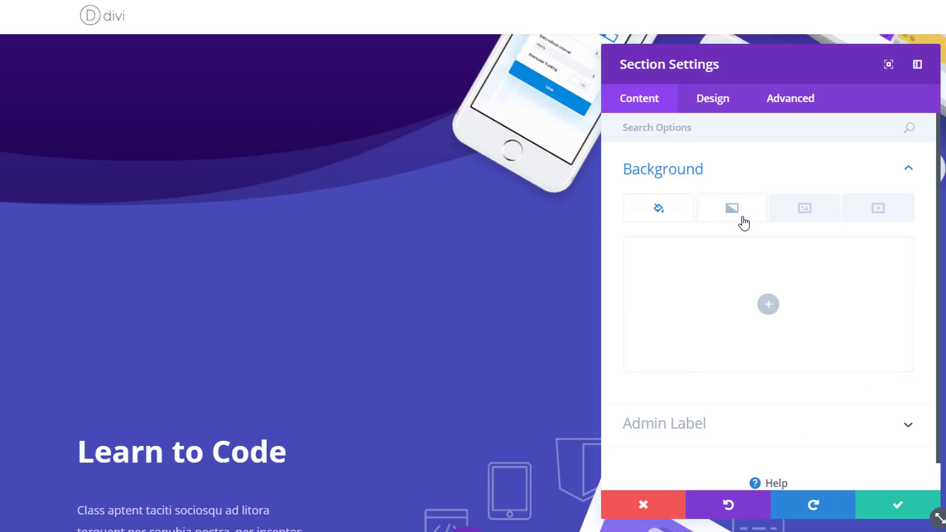
{"action": "left_click", "coordinate": [766, 305]}
{"action": "scroll", "coordinate": [290, 264], "scroll_direction": "down", "scroll_amount": 8}
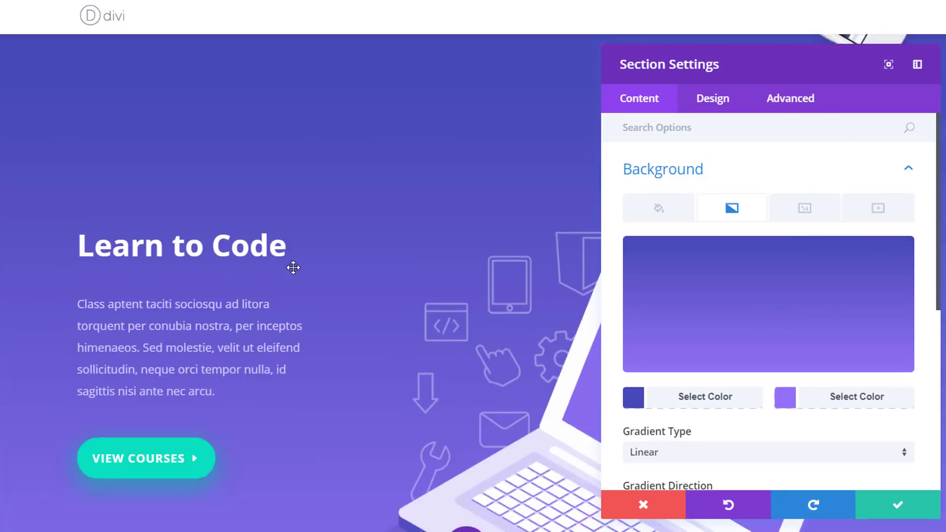
{"action": "scroll", "coordinate": [296, 266], "scroll_direction": "up", "scroll_amount": 12}
{"action": "scroll", "coordinate": [298, 266], "scroll_direction": "down", "scroll_amount": 6}
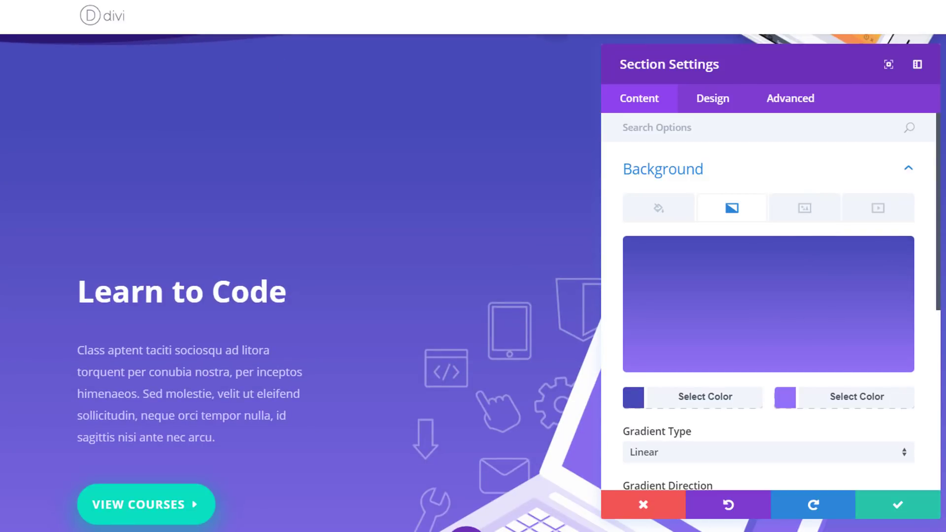
Add a bottom divider to the Learn to Code section using the layered asymmetric angled style, 200px high and flipped horizontally.
{"action": "left_click", "coordinate": [704, 104]}
{"action": "scroll", "coordinate": [429, 205], "scroll_direction": "down", "scroll_amount": 5}
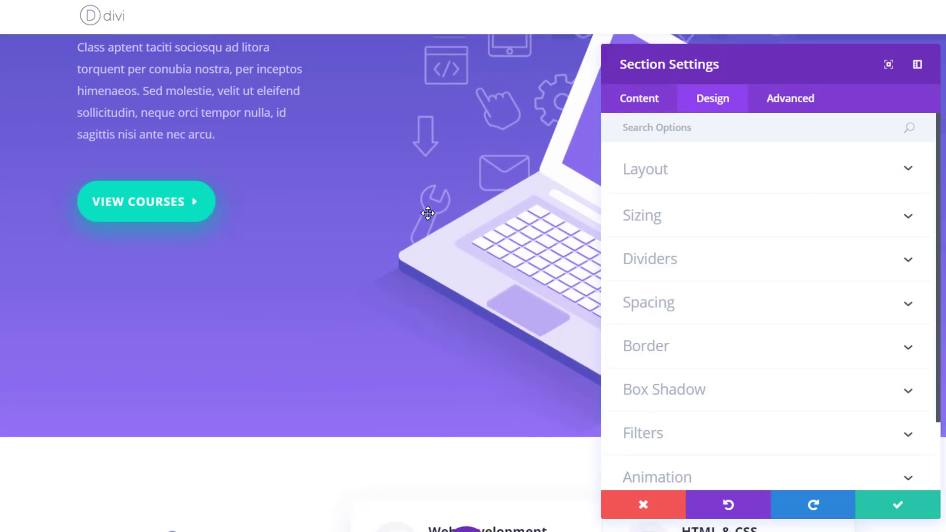
{"action": "left_click", "coordinate": [811, 264]}
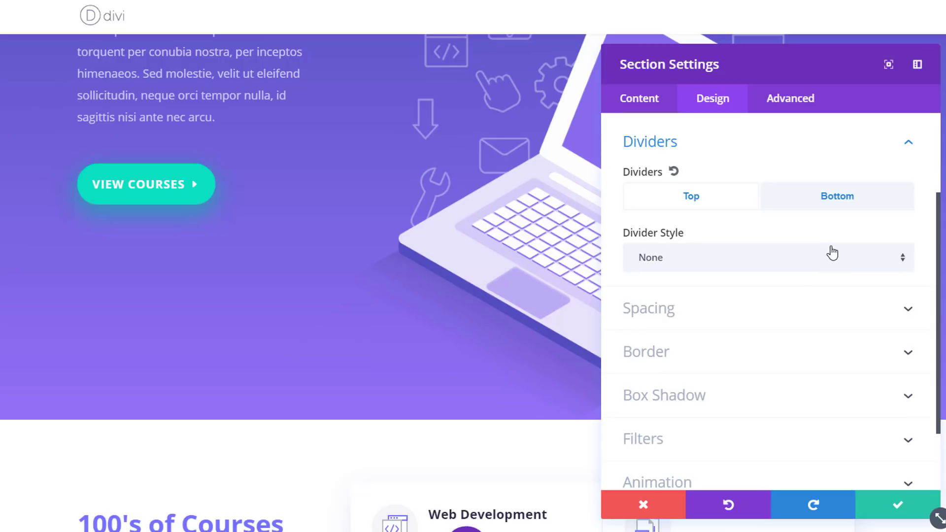
{"action": "left_click", "coordinate": [836, 197]}
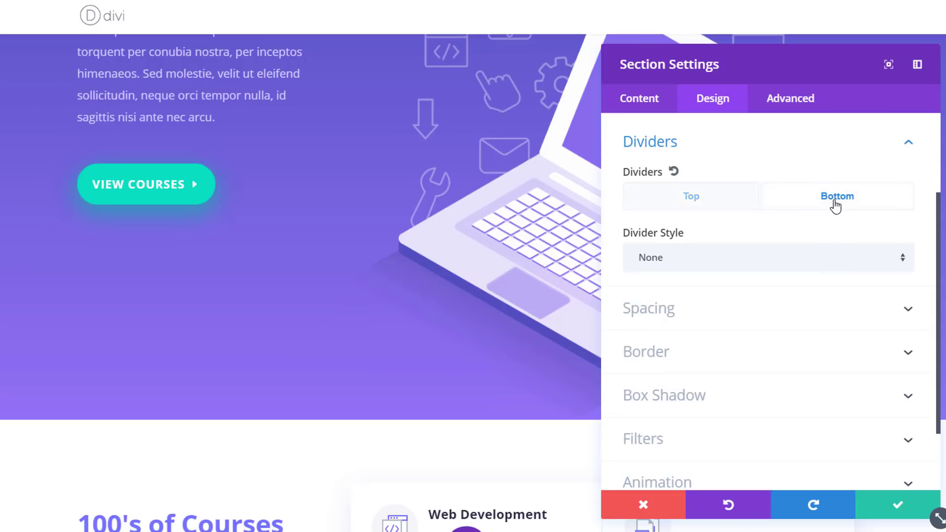
{"action": "left_click", "coordinate": [833, 265]}
{"action": "scroll", "coordinate": [812, 389], "scroll_direction": "down", "scroll_amount": 5}
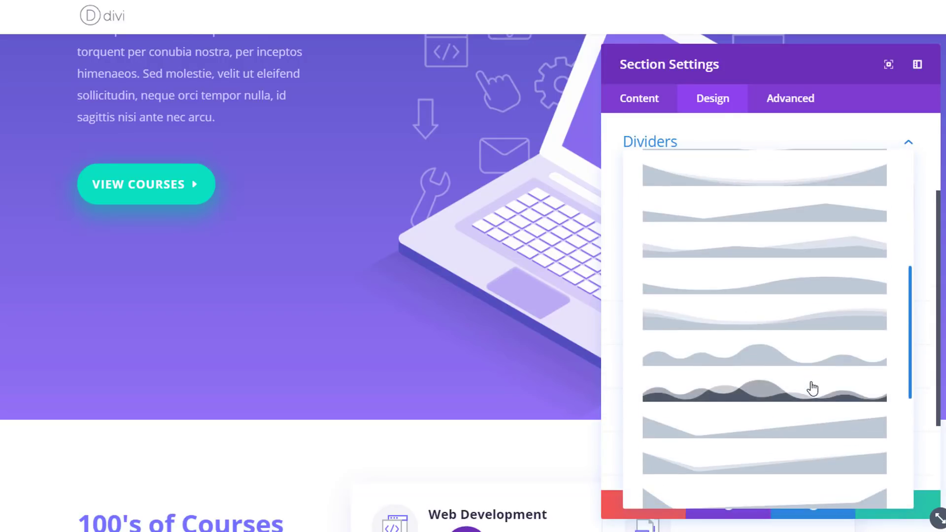
{"action": "left_click", "coordinate": [797, 386]}
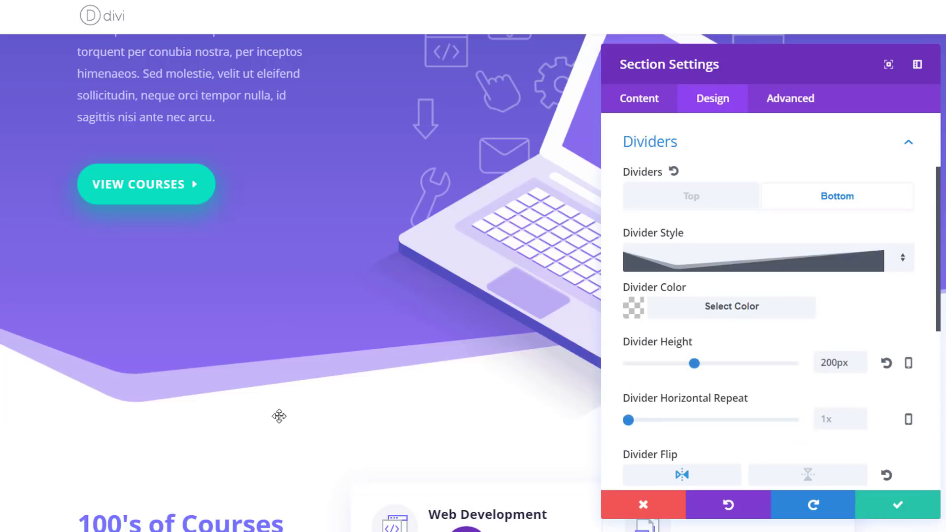
Review the Learn to Code bottom divider's color, height, and horizontal repeat settings, and toggle its horizontal flip off and back on.
{"action": "left_click", "coordinate": [772, 313]}
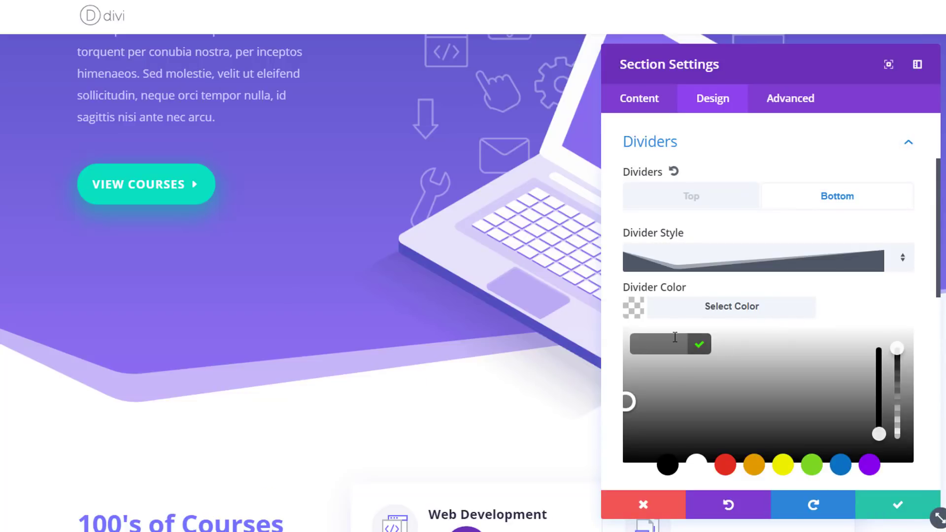
{"action": "scroll", "coordinate": [764, 347], "scroll_direction": "down", "scroll_amount": 3}
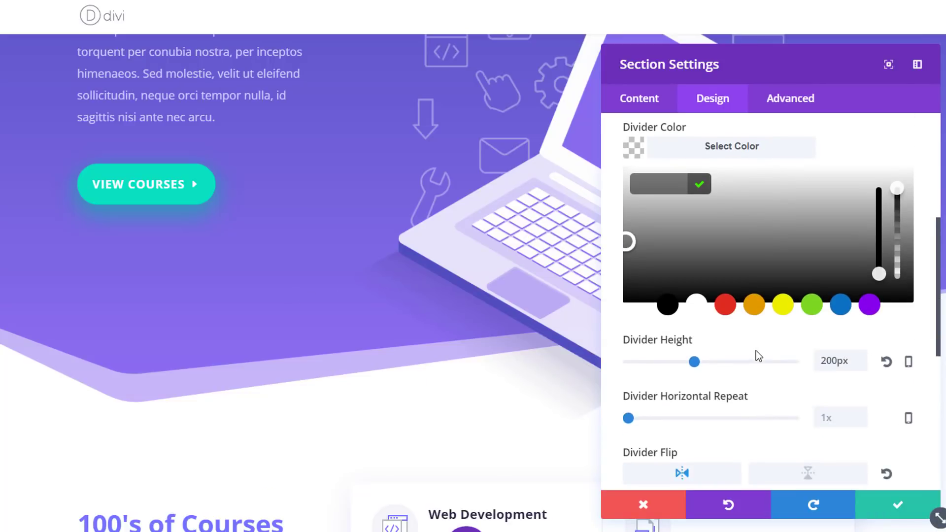
{"action": "double_click", "coordinate": [843, 360]}
{"action": "left_click", "coordinate": [842, 265]}
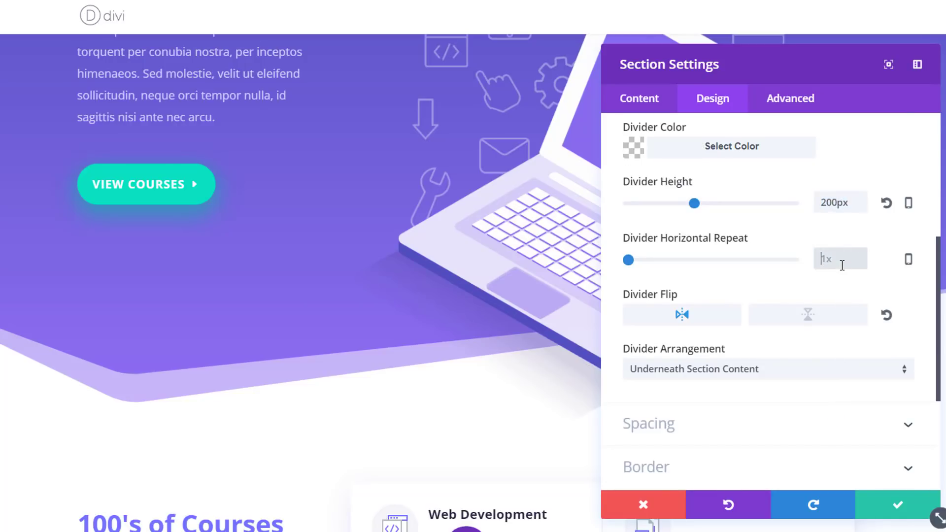
{"action": "left_click", "coordinate": [683, 318]}
{"action": "left_click", "coordinate": [685, 321]}
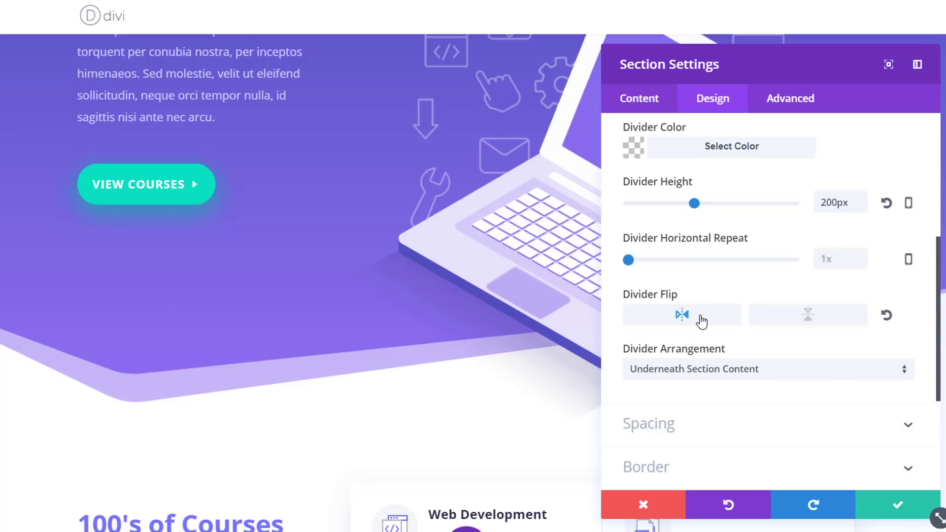
Try the On Top Of Section Content arrangement for the Learn to Code divider, restore Underneath Section Content, and save the section settings.
{"action": "left_click", "coordinate": [778, 377]}
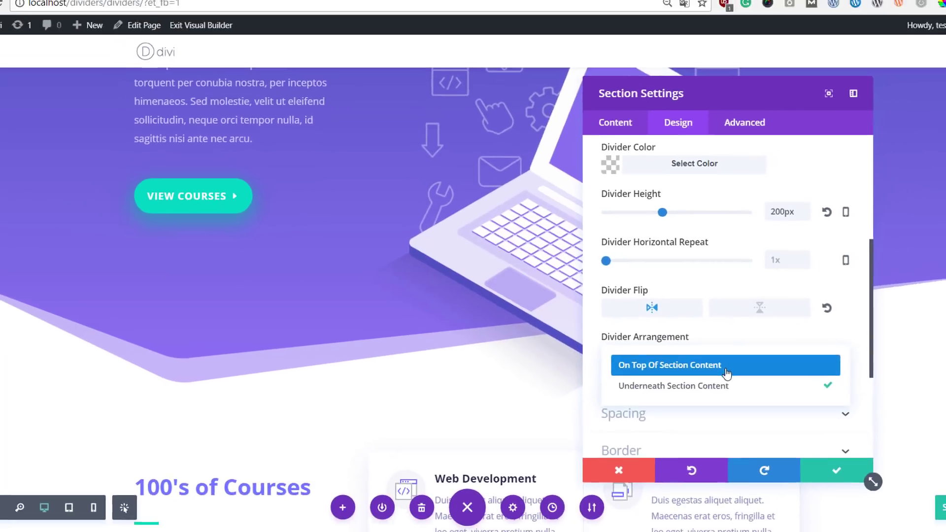
{"action": "left_click", "coordinate": [778, 352]}
{"action": "left_click", "coordinate": [703, 352]}
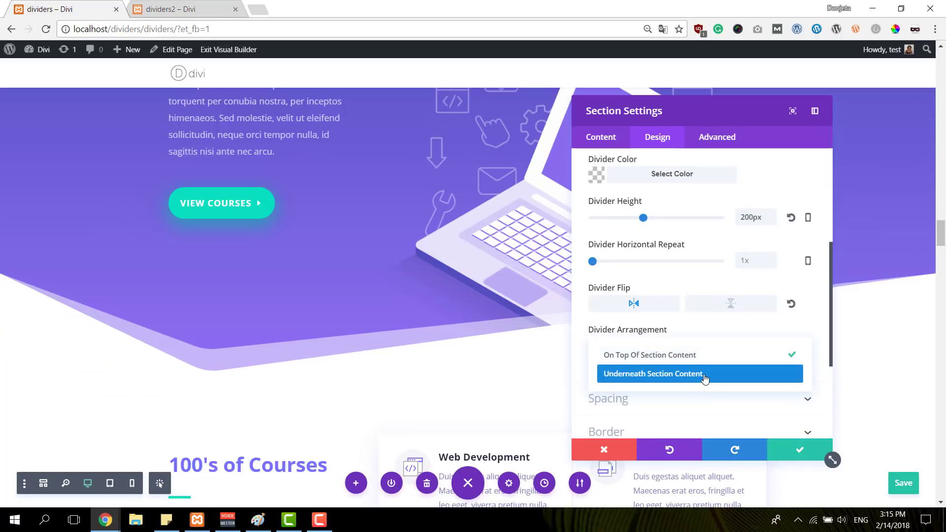
{"action": "left_click", "coordinate": [705, 377]}
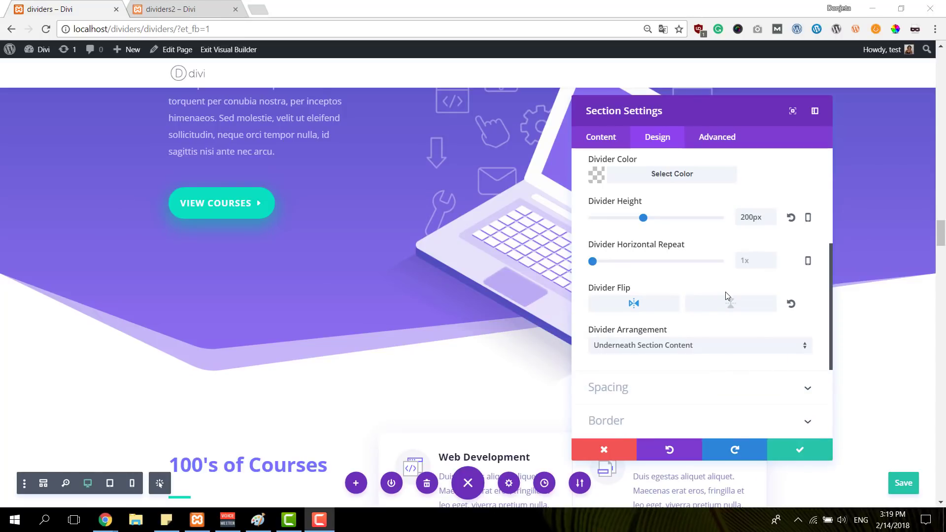
{"action": "left_click", "coordinate": [800, 450]}
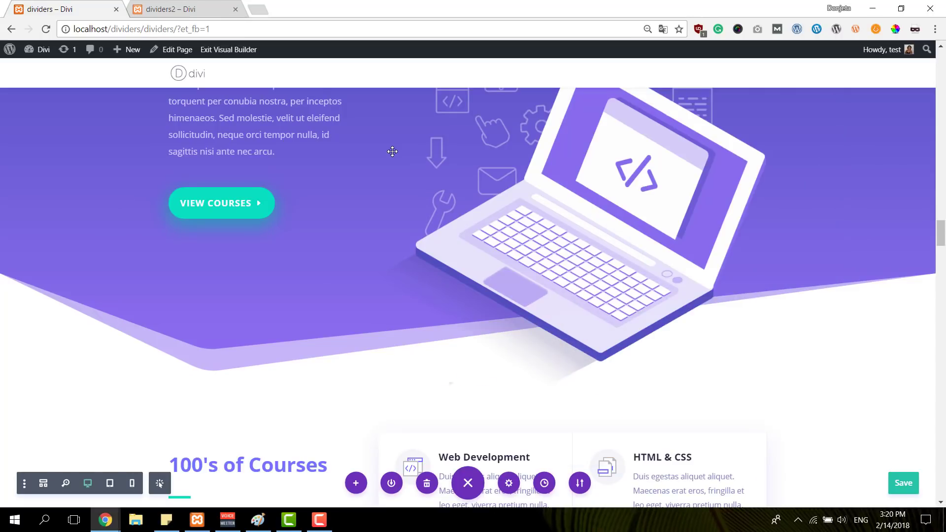
Set the background color of the 100's of Courses section to white (#ffffff) and save its settings.
{"action": "scroll", "coordinate": [392, 228], "scroll_direction": "down", "scroll_amount": 4}
{"action": "scroll", "coordinate": [392, 230], "scroll_direction": "down", "scroll_amount": 1}
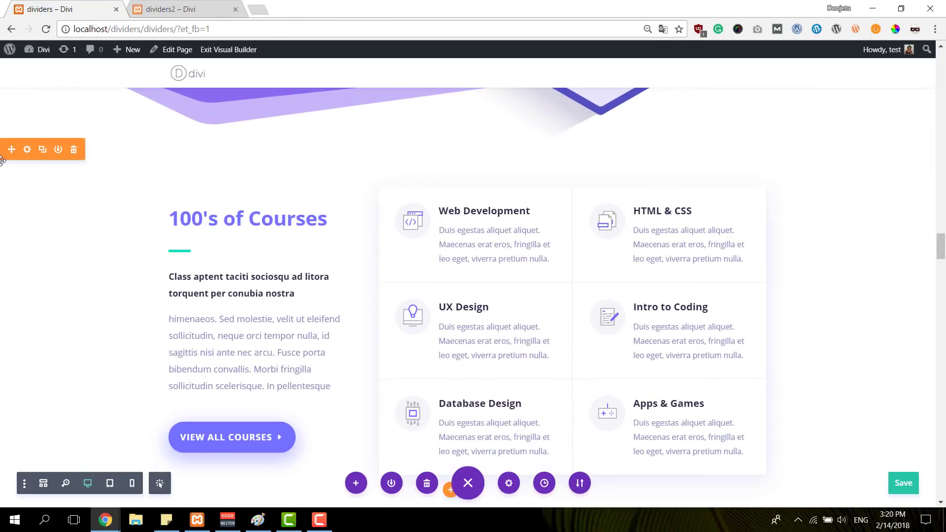
{"action": "left_click", "coordinate": [26, 150]}
{"action": "left_click", "coordinate": [688, 190]}
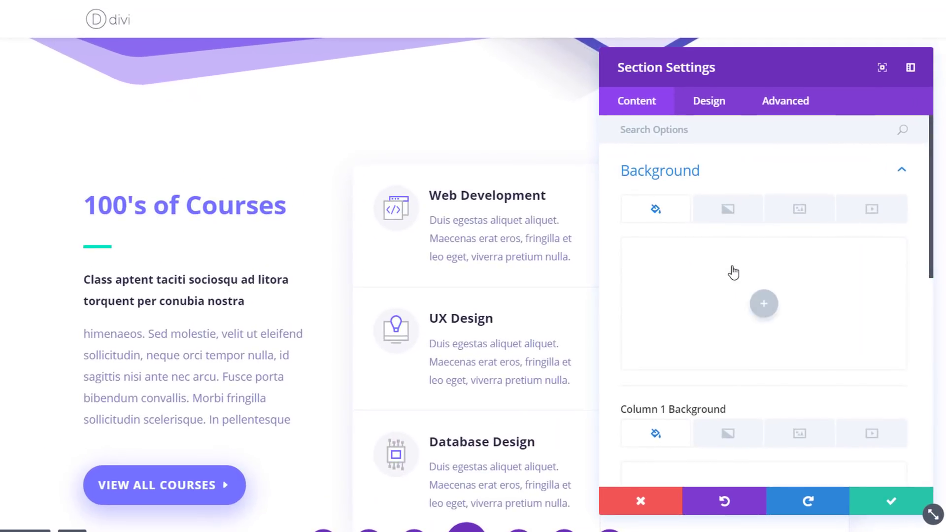
{"action": "left_click", "coordinate": [733, 272]}
{"action": "left_click", "coordinate": [693, 372]}
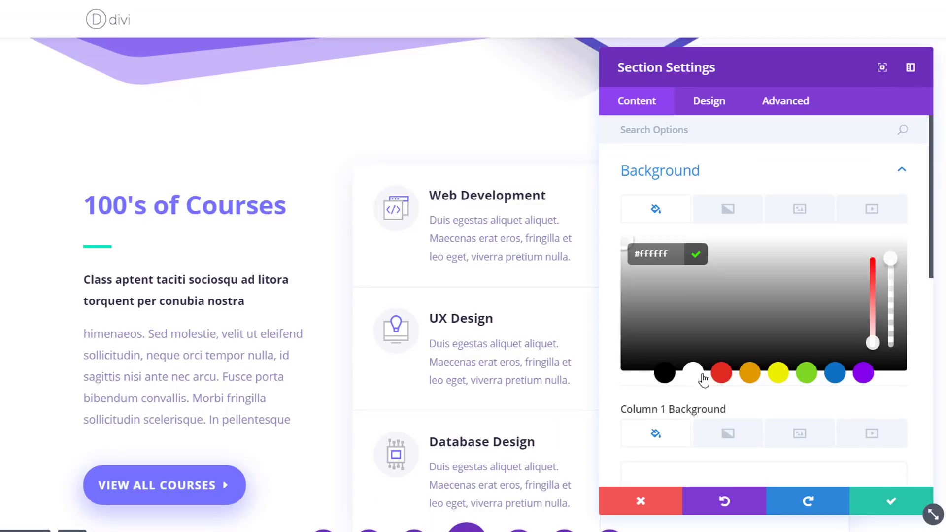
{"action": "left_click", "coordinate": [880, 507]}
Set the Build Like a Pro section's background color to #24a5f6 and add a linear gradient running from cyan to violet.
{"action": "scroll", "coordinate": [415, 395], "scroll_direction": "down", "scroll_amount": 8}
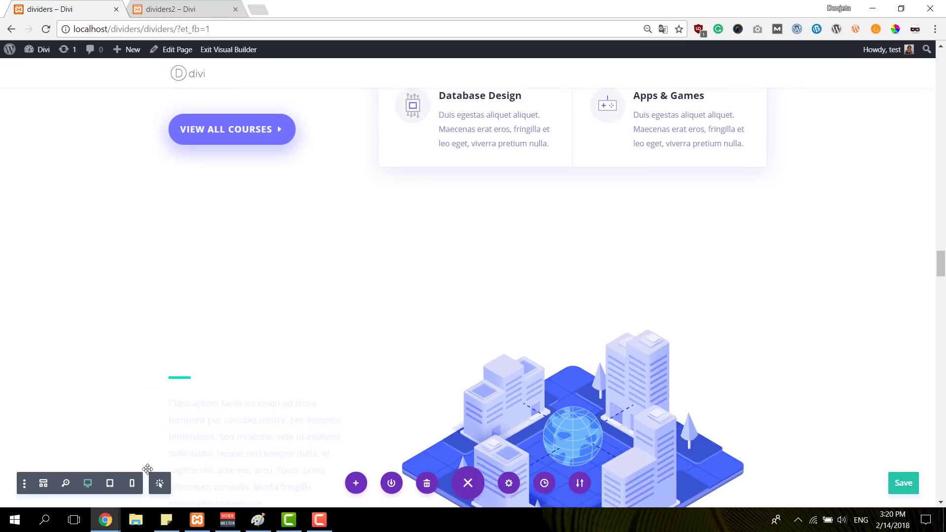
{"action": "left_click", "coordinate": [25, 192]}
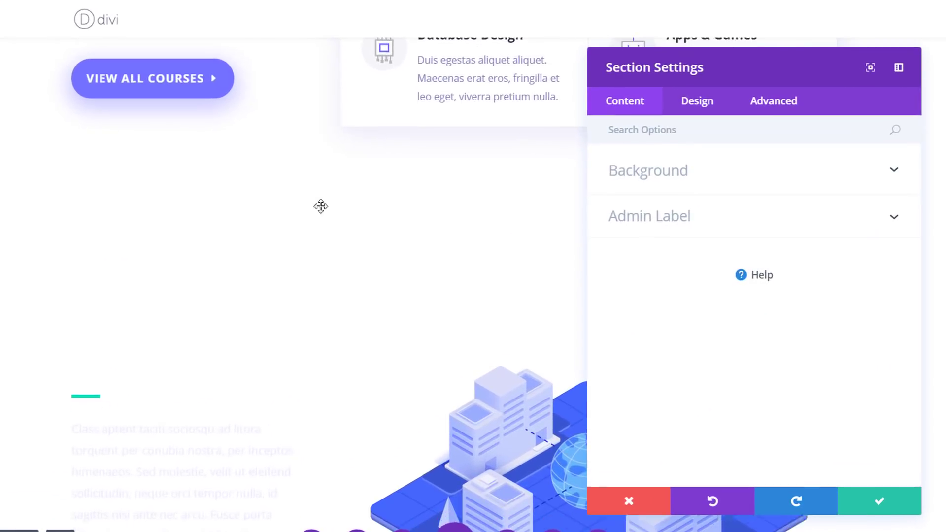
{"action": "scroll", "coordinate": [321, 206], "scroll_direction": "down", "scroll_amount": 1}
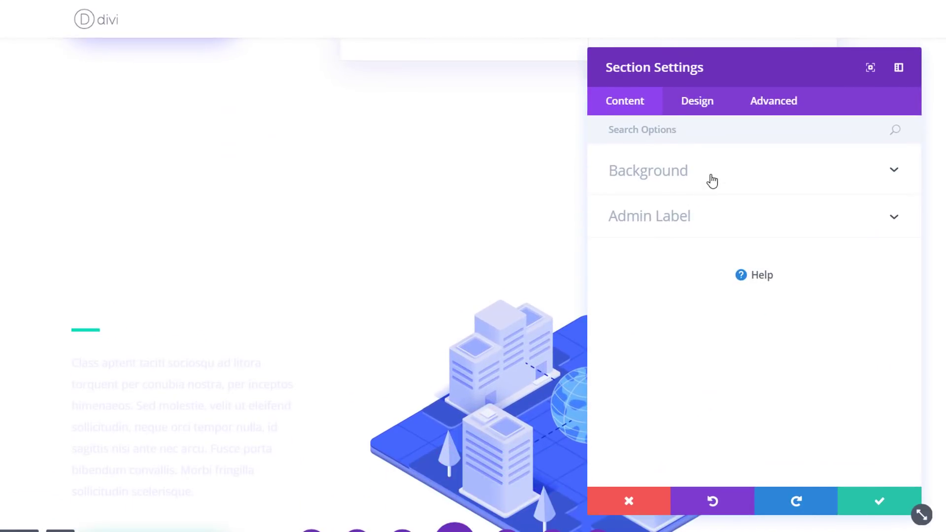
{"action": "left_click", "coordinate": [711, 178]}
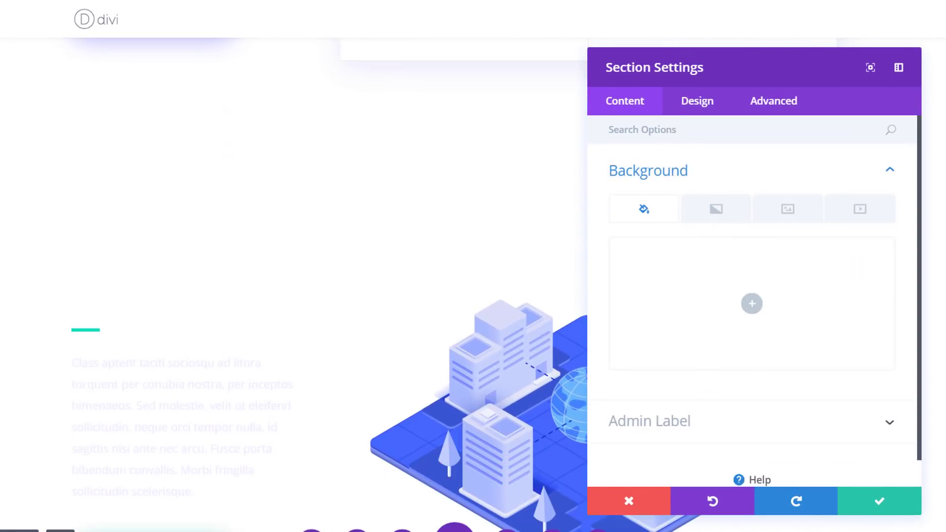
{"action": "left_click", "coordinate": [655, 323]}
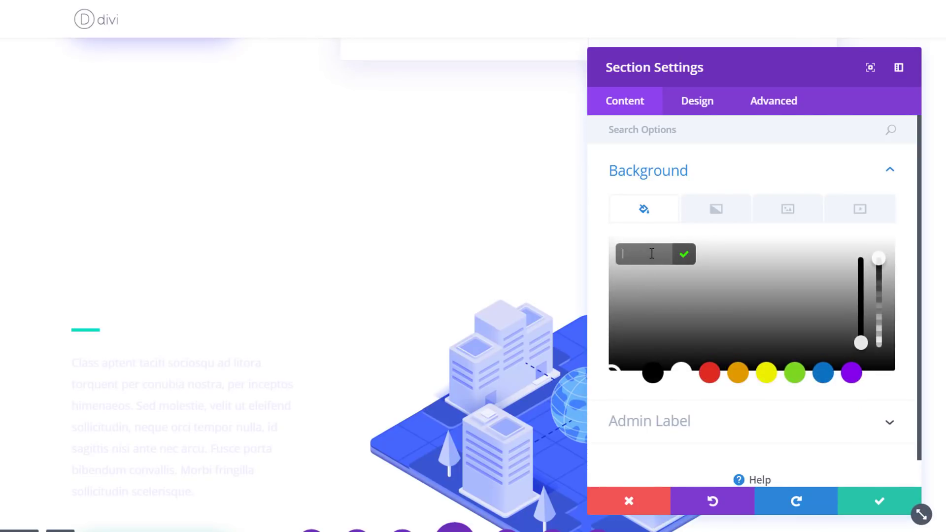
{"action": "type", "text": "#24a5f6"}
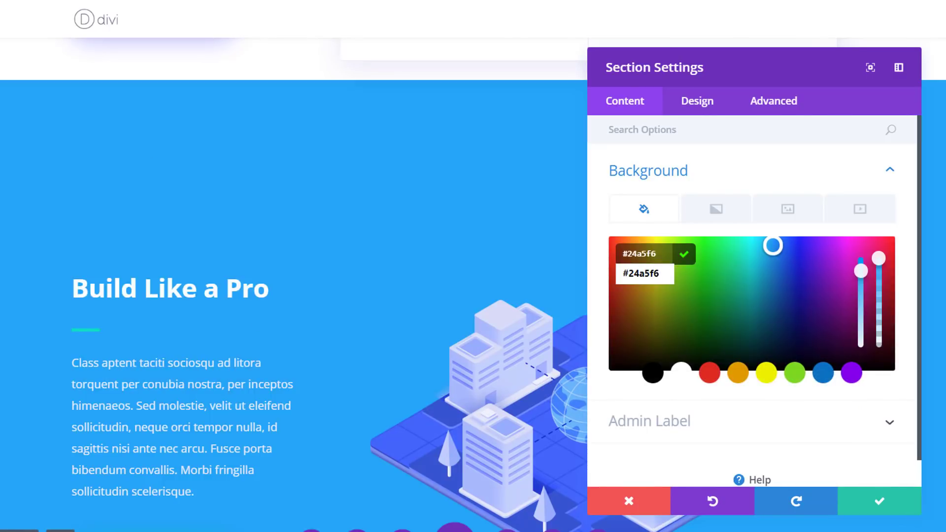
{"action": "left_click", "coordinate": [716, 206]}
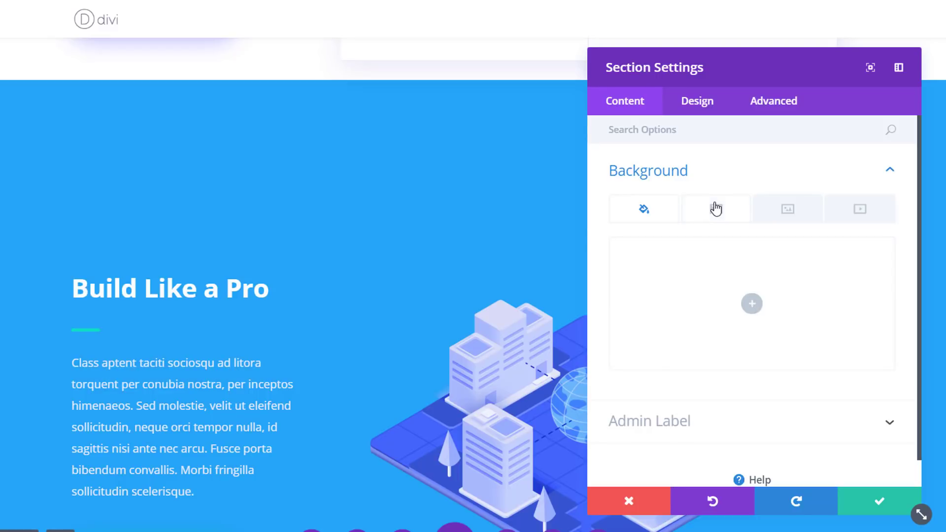
{"action": "left_click", "coordinate": [694, 340]}
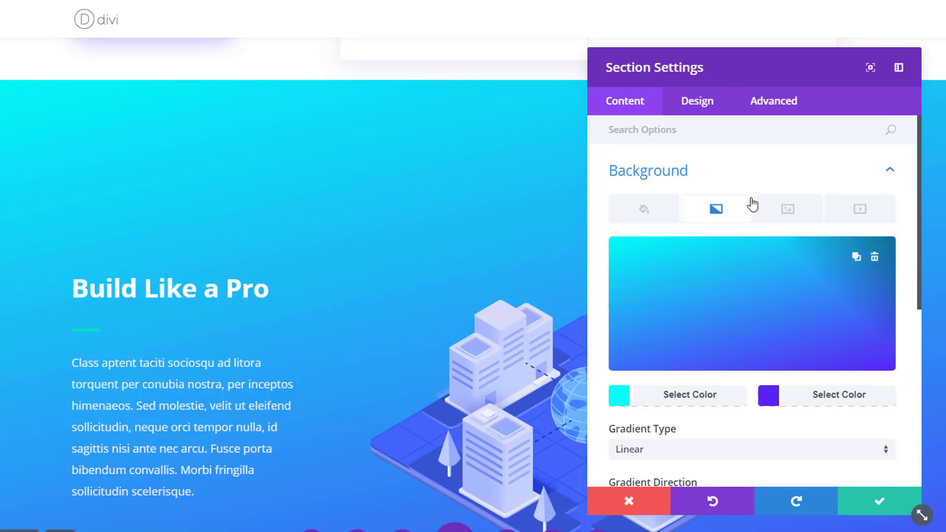
Add a top divider to the Build Like a Pro section using the layered asymmetric curve style, 204px high.
{"action": "left_click", "coordinate": [685, 103]}
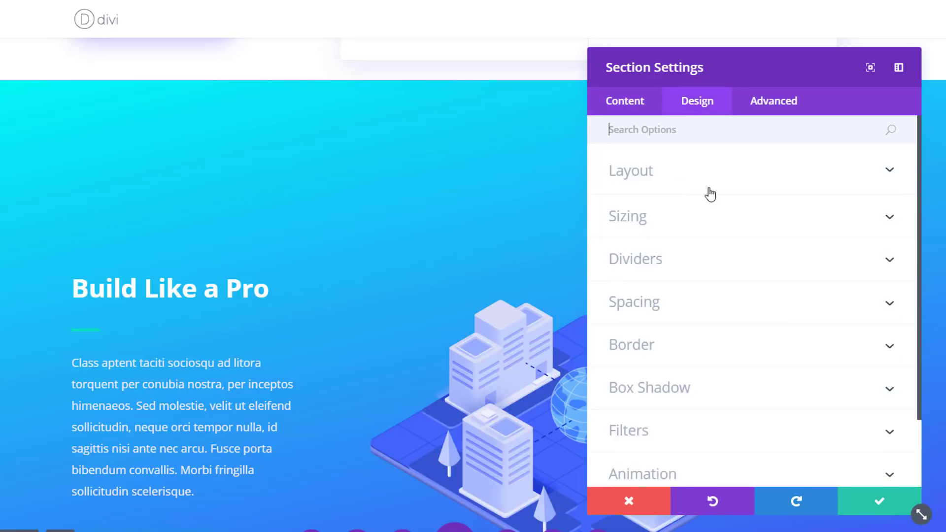
{"action": "left_click", "coordinate": [665, 257]}
{"action": "left_click", "coordinate": [729, 268]}
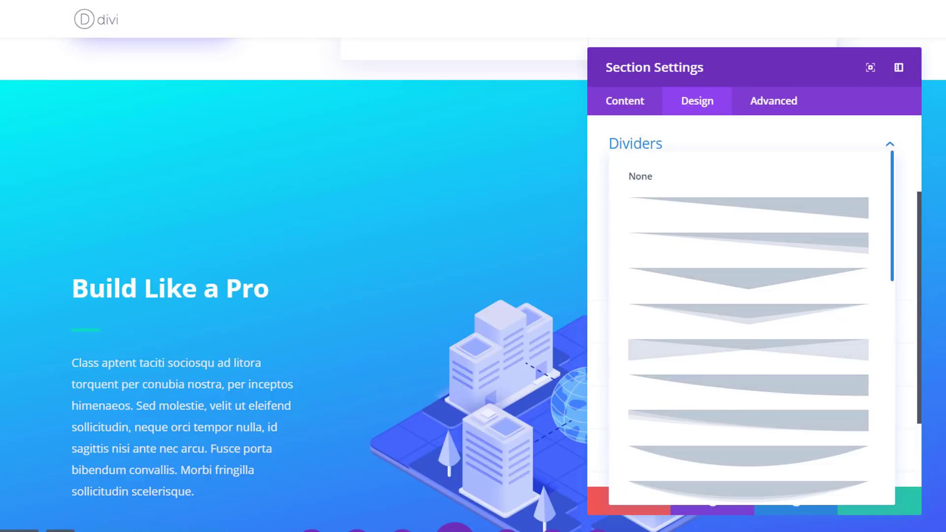
{"action": "left_click", "coordinate": [742, 435]}
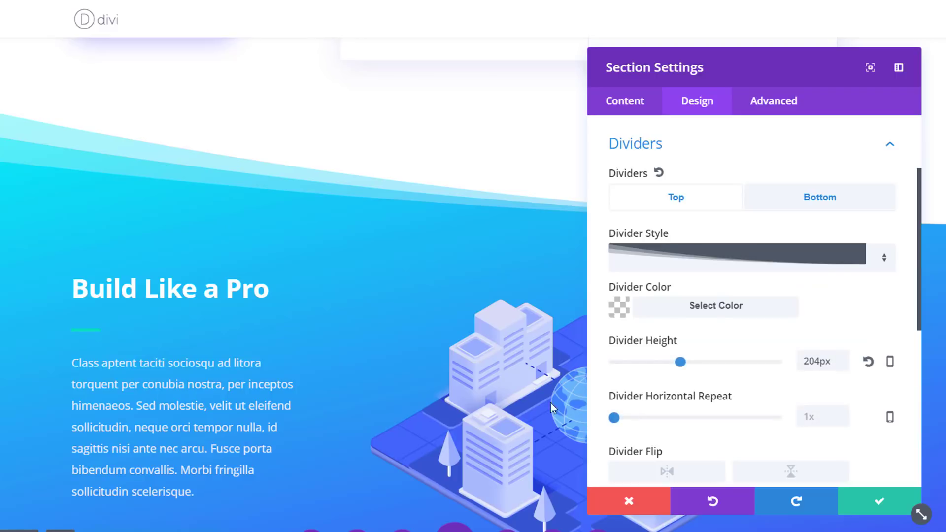
Review the Build Like a Pro top divider's color, height, horizontal repeat, flip and arrangement settings.
{"action": "scroll", "coordinate": [865, 291], "scroll_direction": "down", "scroll_amount": 3}
{"action": "left_click", "coordinate": [741, 231]}
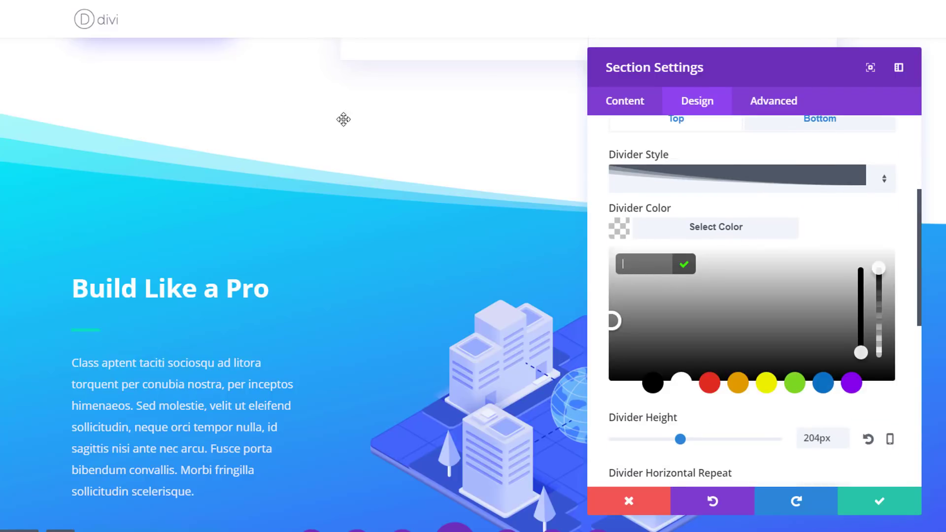
{"action": "left_click", "coordinate": [861, 212]}
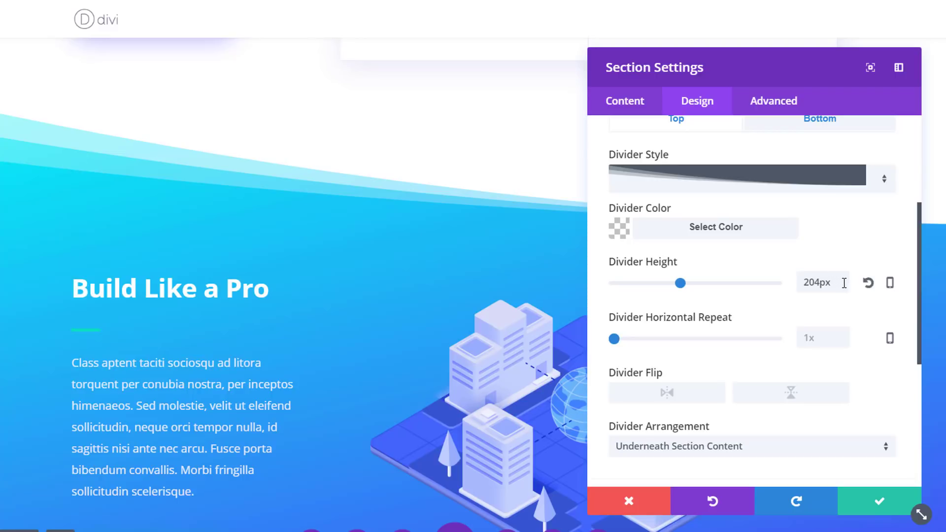
{"action": "left_click_drag", "start_coordinate": [844, 282], "coordinate": [800, 279]}
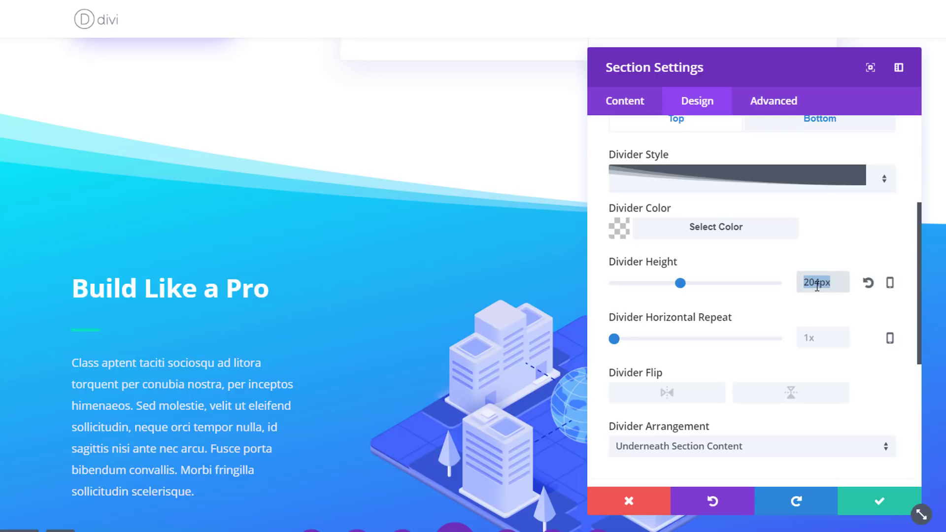
{"action": "left_click", "coordinate": [817, 343]}
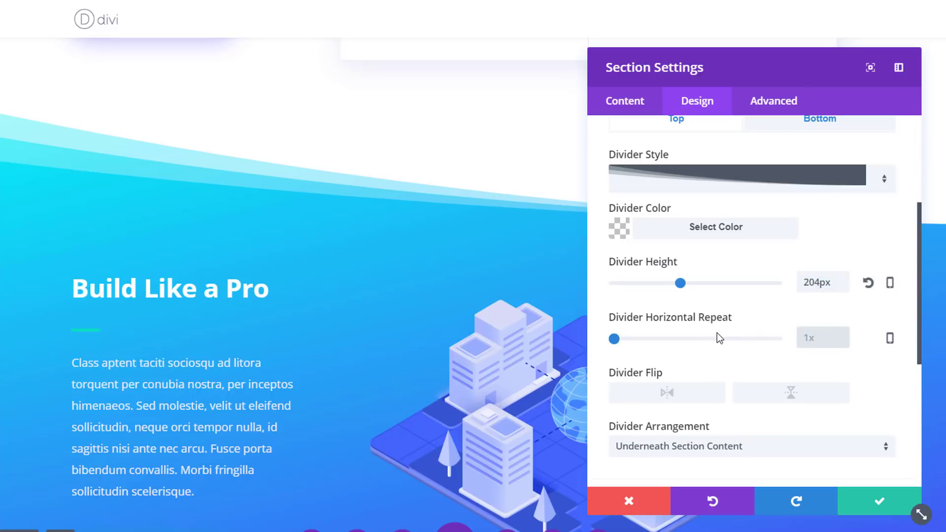
{"action": "scroll", "coordinate": [743, 403], "scroll_direction": "down", "scroll_amount": 2}
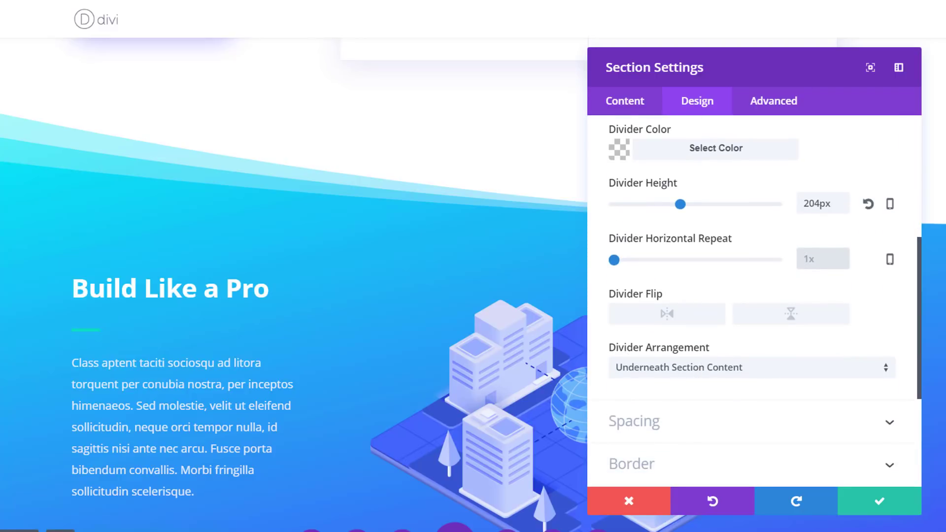
Open the bottom divider's style settings for the Build Like a Pro section.
{"action": "scroll", "coordinate": [763, 305], "scroll_direction": "up", "scroll_amount": 5}
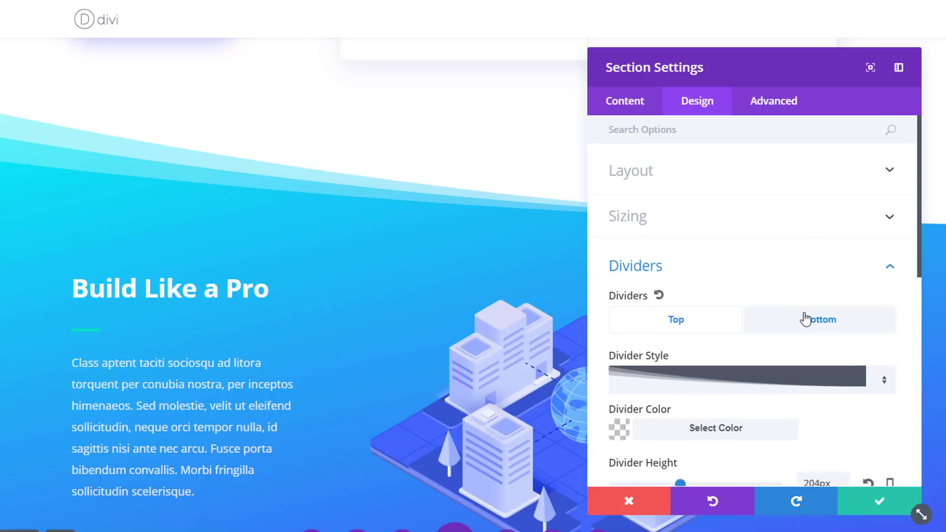
{"action": "left_click", "coordinate": [806, 320]}
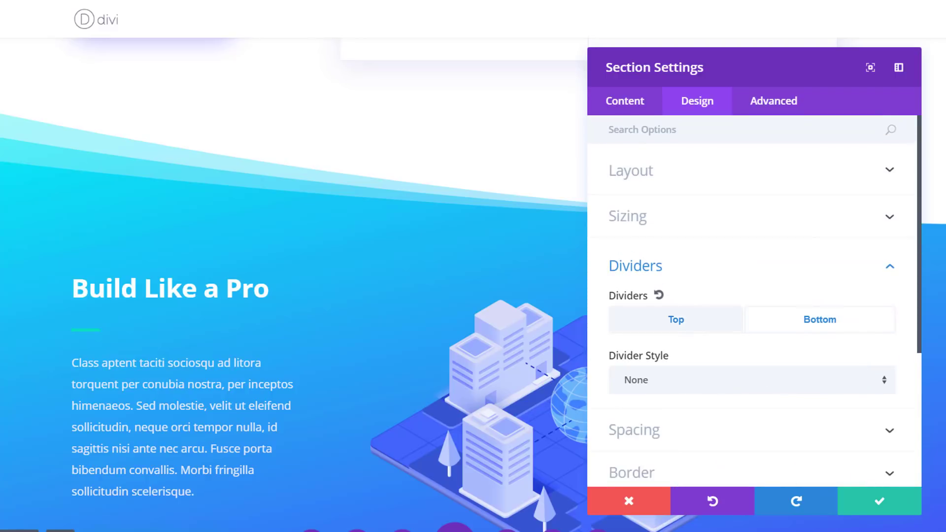
{"action": "scroll", "coordinate": [769, 310], "scroll_direction": "down", "scroll_amount": 2}
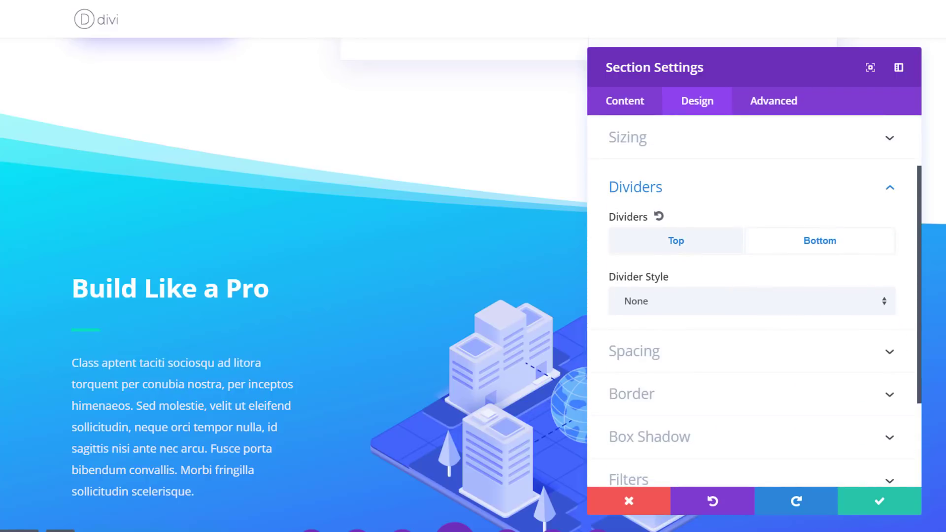
Set the top divider of the Build Like a Pro section to the layered asymmetric rising curve style.
{"action": "left_click", "coordinate": [840, 310]}
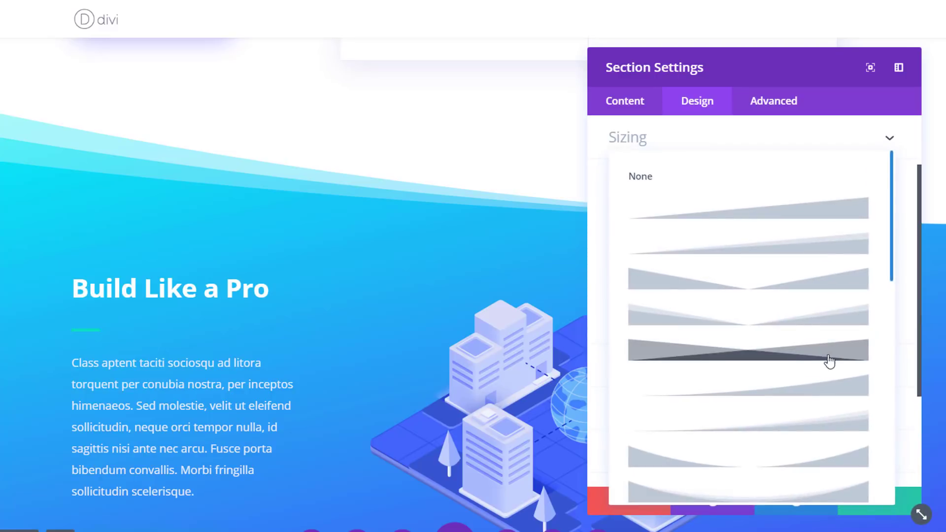
{"action": "scroll", "coordinate": [828, 359], "scroll_direction": "down", "scroll_amount": 5}
{"action": "scroll", "coordinate": [818, 368], "scroll_direction": "up", "scroll_amount": 3}
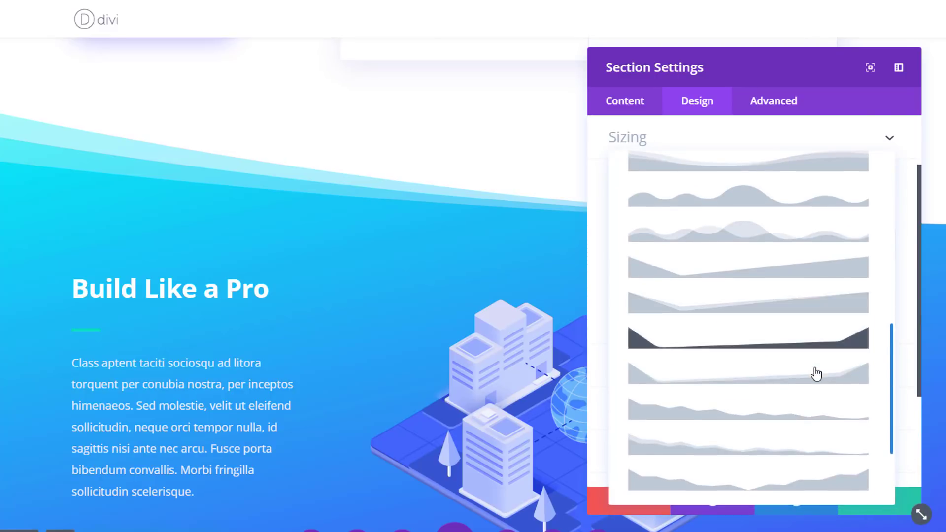
{"action": "scroll", "coordinate": [816, 374], "scroll_direction": "up", "scroll_amount": 6}
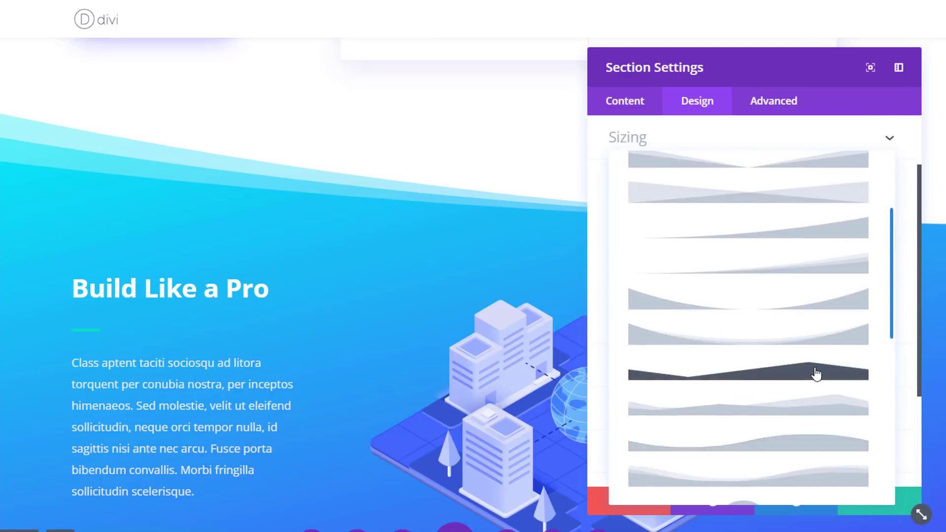
{"action": "left_click", "coordinate": [825, 346]}
{"action": "scroll", "coordinate": [490, 339], "scroll_direction": "down", "scroll_amount": 3}
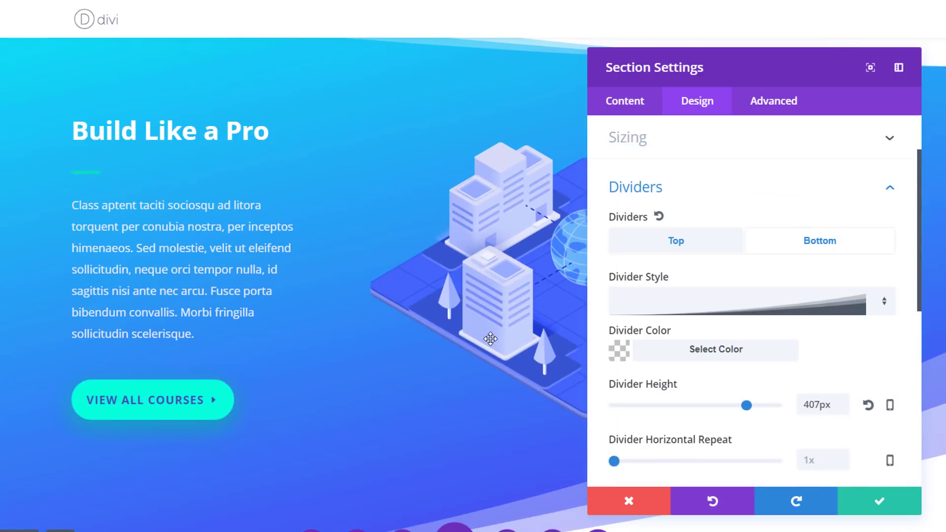
{"action": "scroll", "coordinate": [491, 338], "scroll_direction": "up", "scroll_amount": 2}
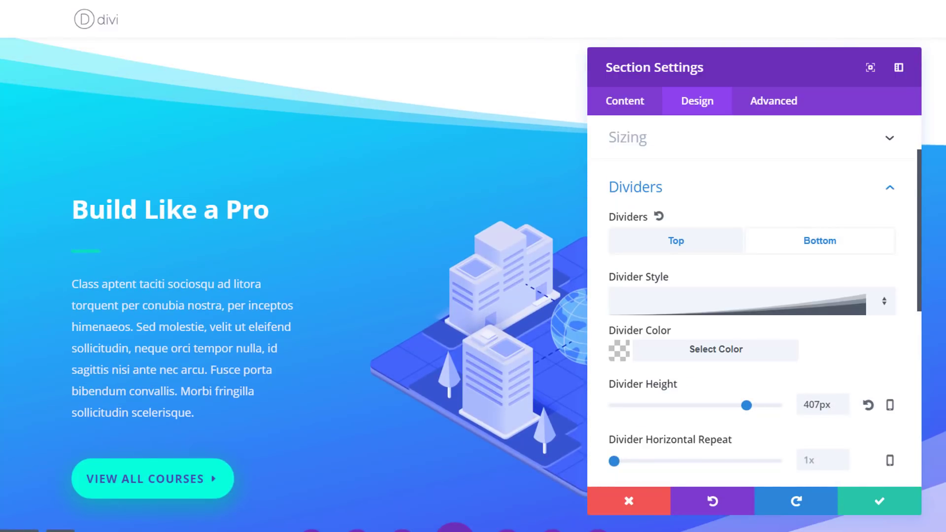
{"action": "scroll", "coordinate": [738, 334], "scroll_direction": "down", "scroll_amount": 2}
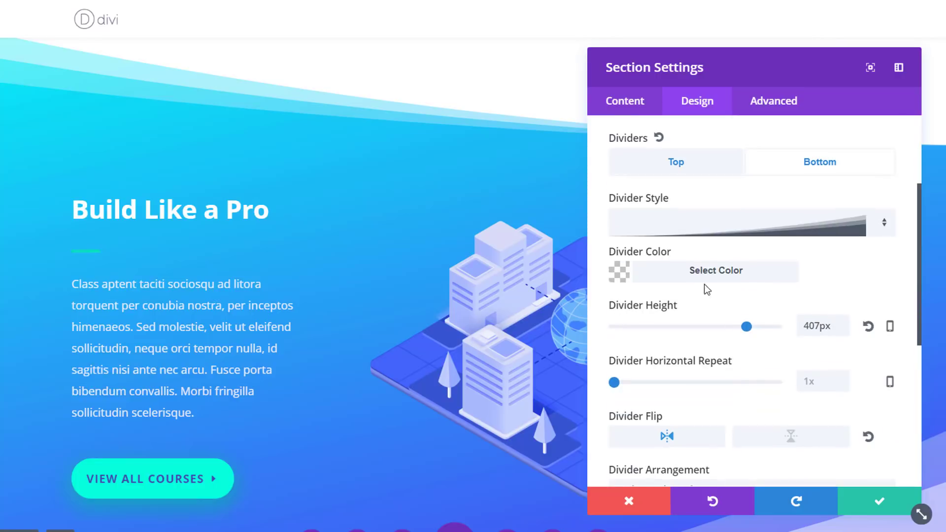
{"action": "left_click", "coordinate": [698, 270]}
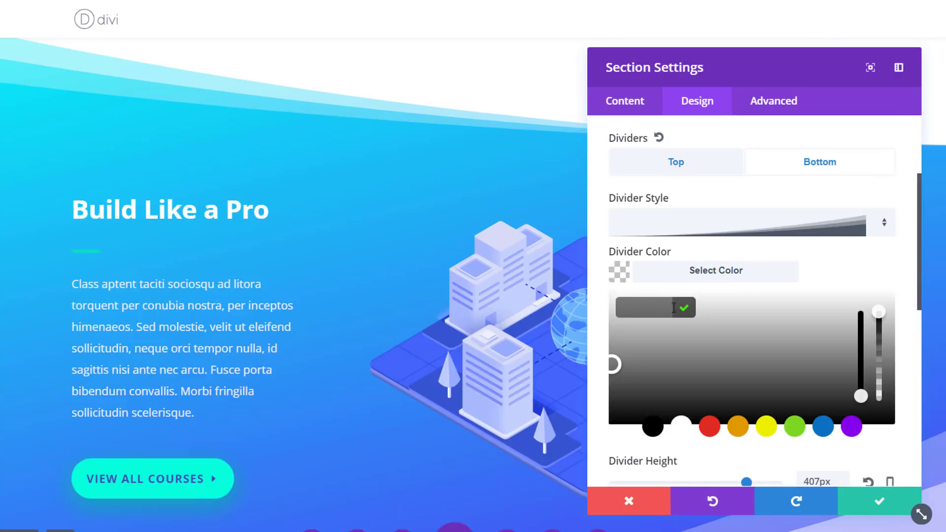
{"action": "left_click", "coordinate": [886, 260]}
{"action": "scroll", "coordinate": [827, 246], "scroll_direction": "down", "scroll_amount": 4}
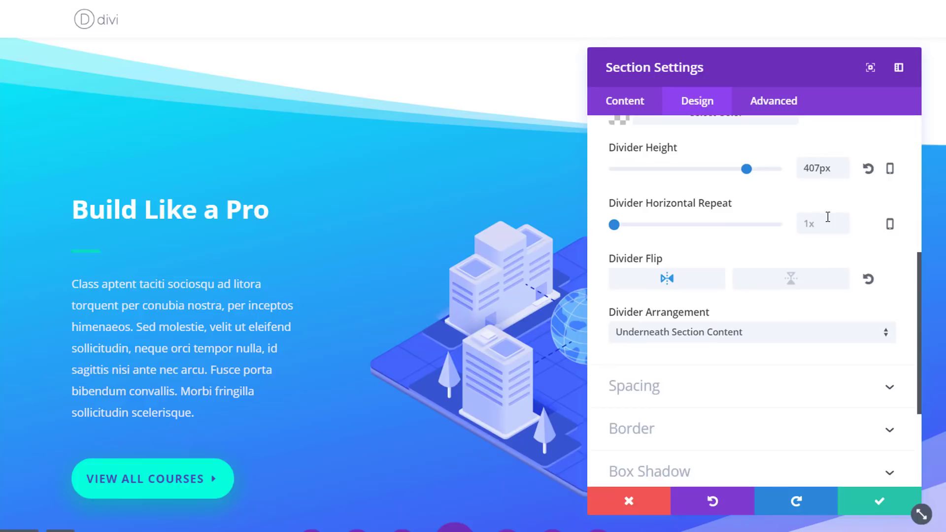
Toggle the top divider's horizontal flip off and on, leave it enabled, and save the section settings.
{"action": "left_click", "coordinate": [674, 279]}
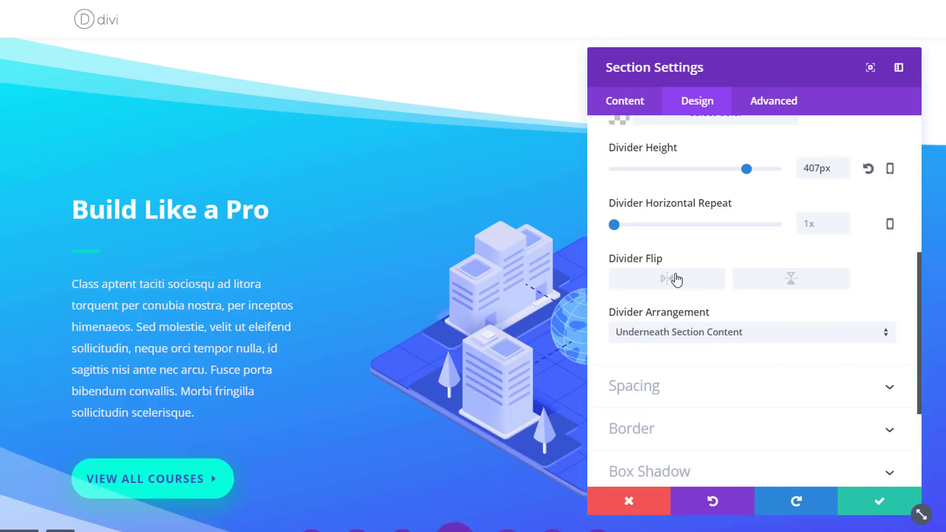
{"action": "left_click", "coordinate": [676, 279]}
{"action": "left_click", "coordinate": [677, 279]}
{"action": "left_click", "coordinate": [676, 279]}
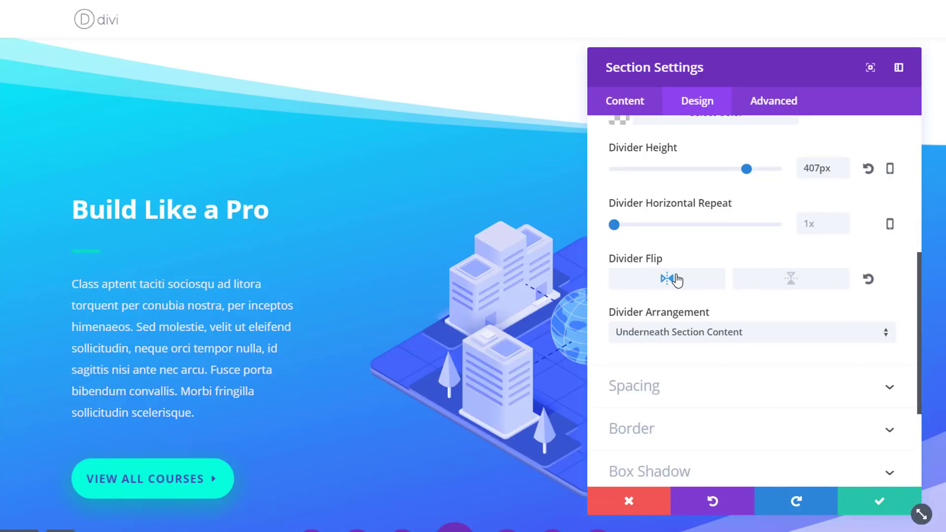
{"action": "left_click", "coordinate": [677, 280]}
{"action": "left_click", "coordinate": [676, 279]}
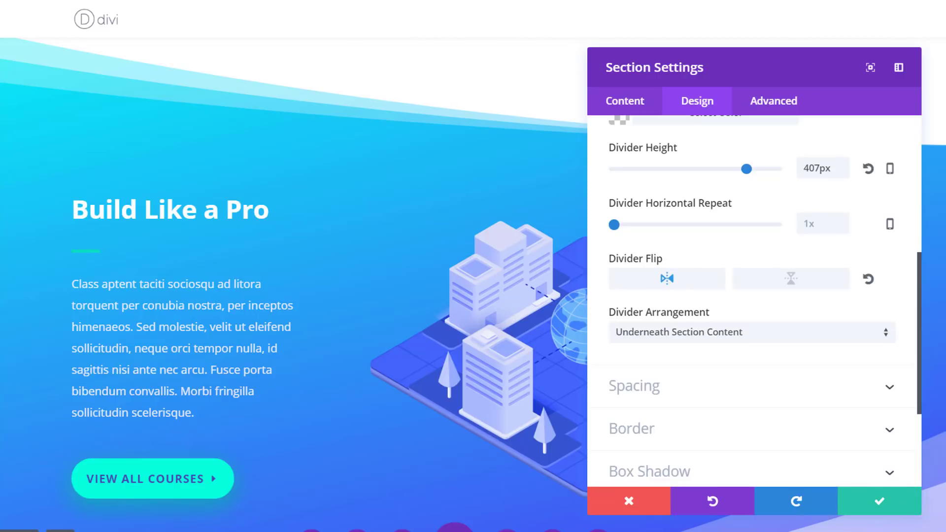
{"action": "left_click", "coordinate": [879, 501]}
Set the background color of the Proven Results section to white (#ffffff).
{"action": "scroll", "coordinate": [500, 309], "scroll_direction": "down", "scroll_amount": 10}
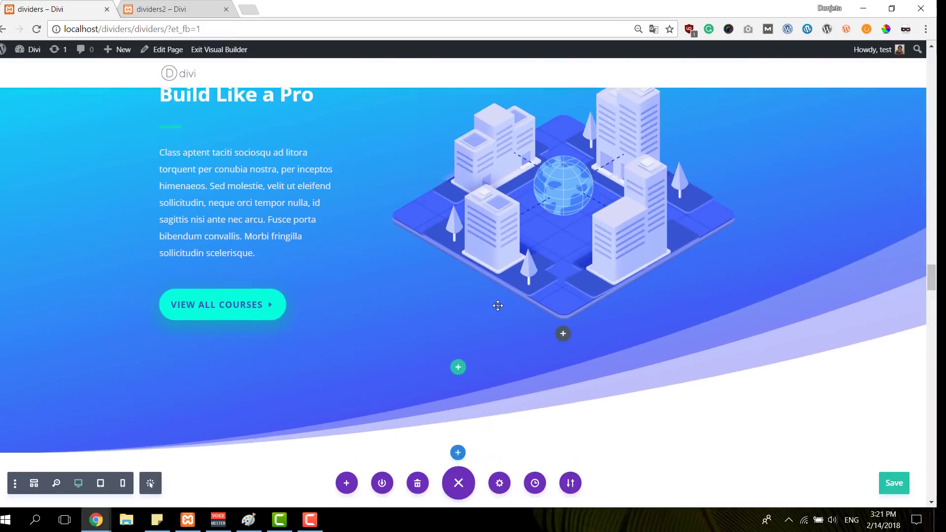
{"action": "scroll", "coordinate": [497, 305], "scroll_direction": "down", "scroll_amount": 5}
{"action": "scroll", "coordinate": [497, 306], "scroll_direction": "up", "scroll_amount": 5}
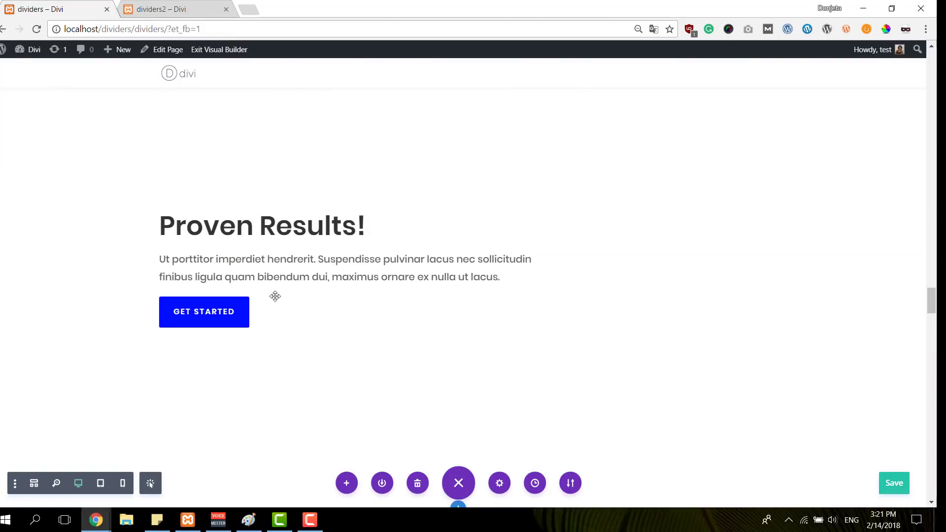
{"action": "scroll", "coordinate": [137, 249], "scroll_direction": "up", "scroll_amount": 3}
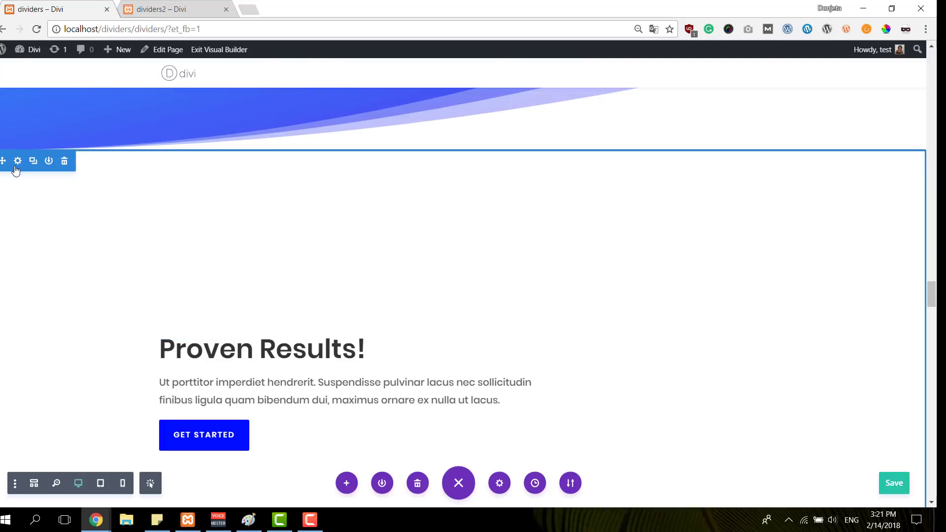
{"action": "left_click", "coordinate": [18, 162]}
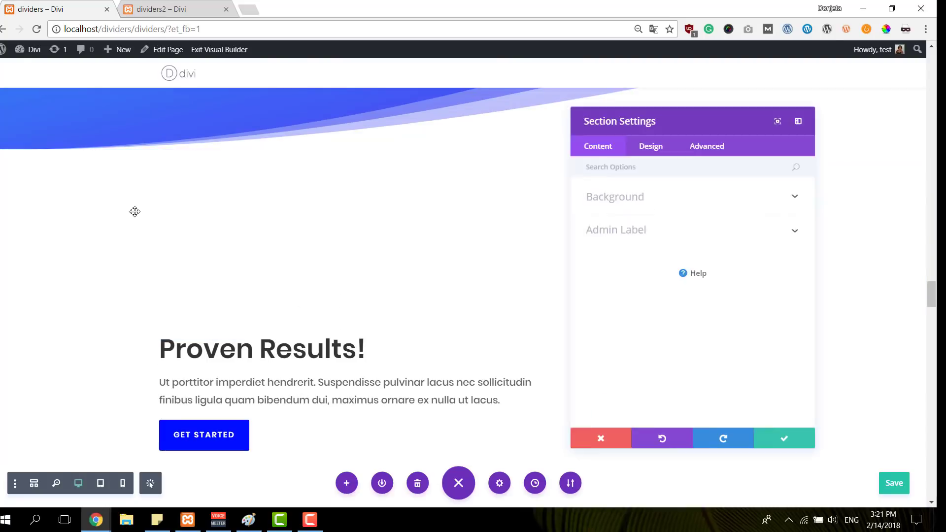
{"action": "scroll", "coordinate": [198, 258], "scroll_direction": "down", "scroll_amount": 5}
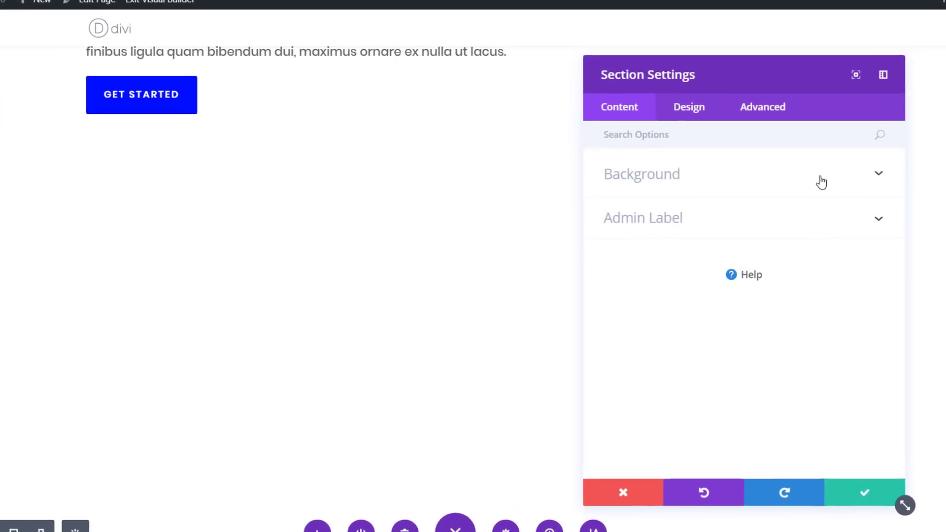
{"action": "left_click", "coordinate": [759, 197]}
{"action": "left_click", "coordinate": [713, 270]}
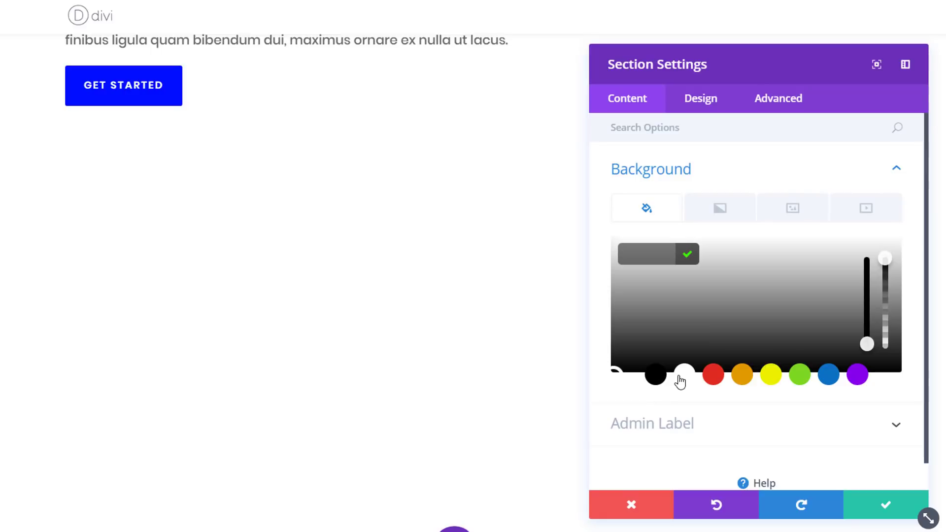
{"action": "left_click", "coordinate": [684, 376]}
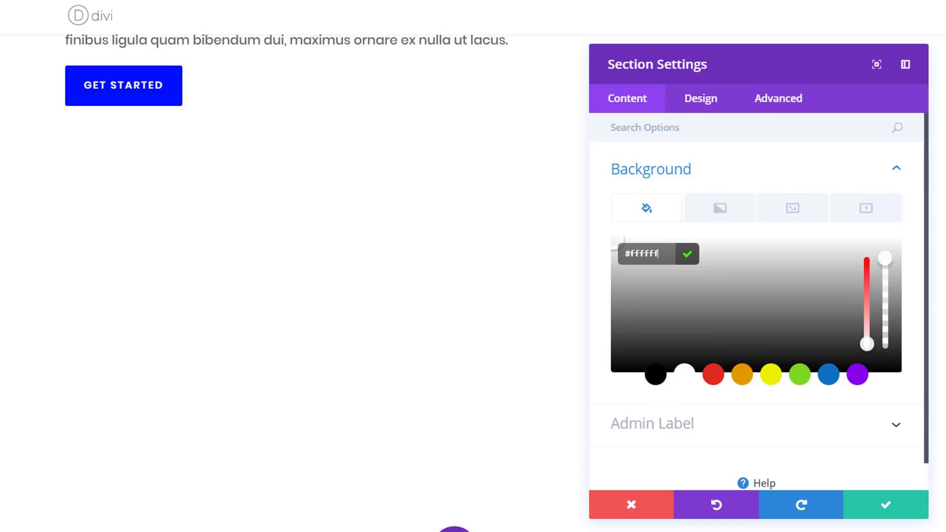
Give the Proven Results section a bottom divider in the layered, semi-transparent wave style.
{"action": "left_click", "coordinate": [718, 99]}
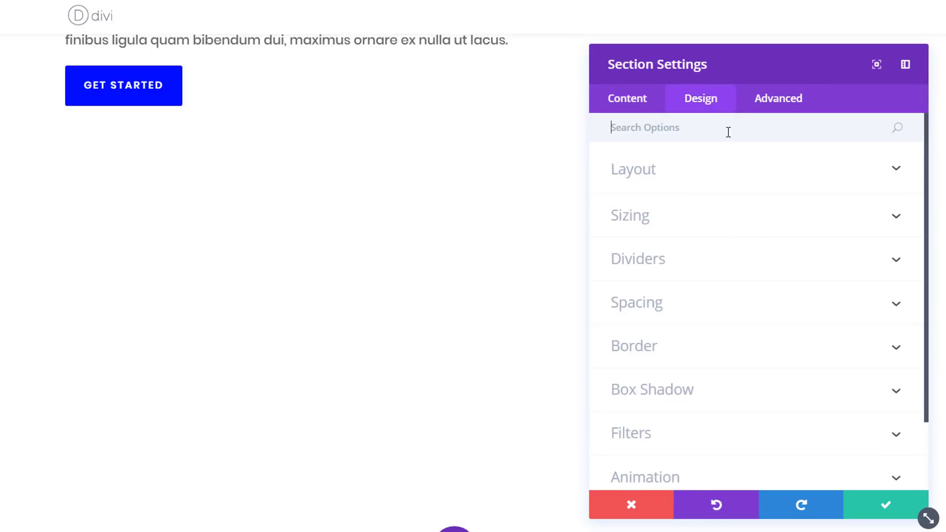
{"action": "left_click", "coordinate": [714, 260]}
{"action": "scroll", "coordinate": [367, 179], "scroll_direction": "up", "scroll_amount": 3}
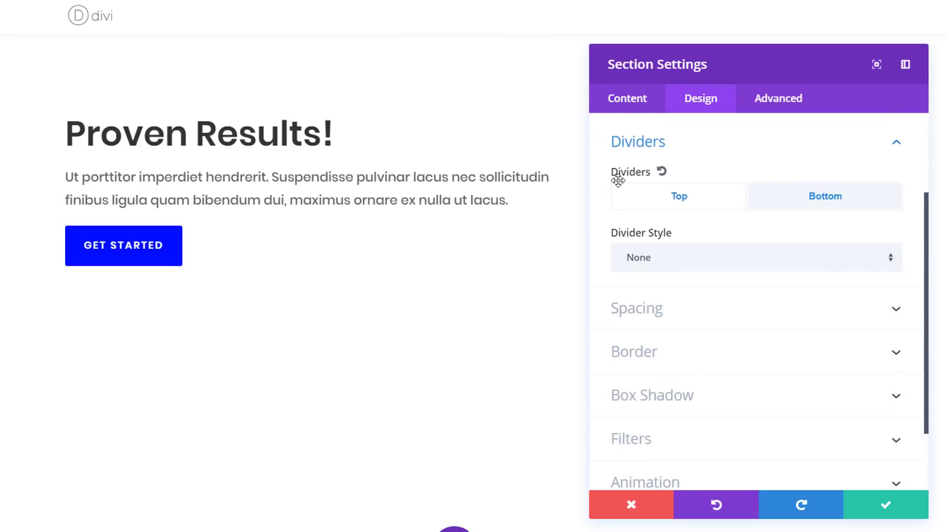
{"action": "left_click", "coordinate": [826, 197]}
{"action": "left_click", "coordinate": [837, 252]}
{"action": "scroll", "coordinate": [809, 365], "scroll_direction": "down", "scroll_amount": 5}
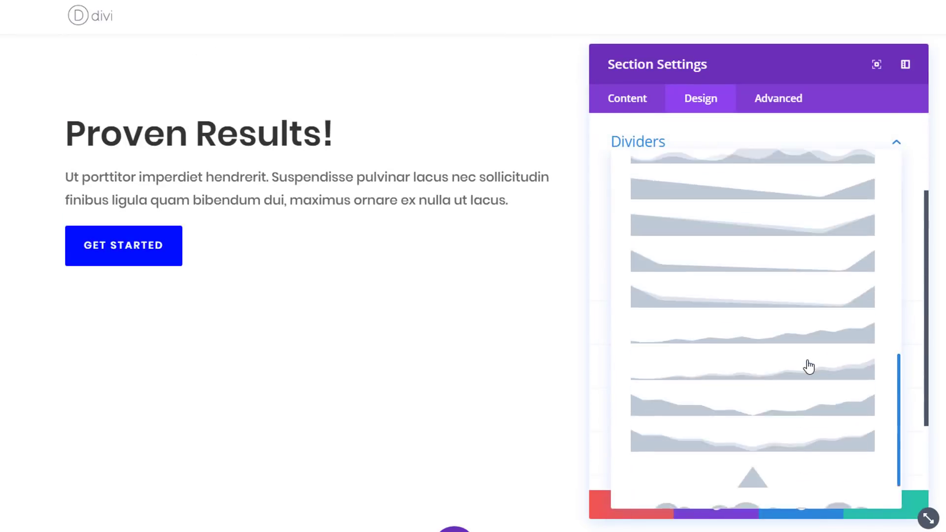
{"action": "scroll", "coordinate": [805, 386], "scroll_direction": "up", "scroll_amount": 6}
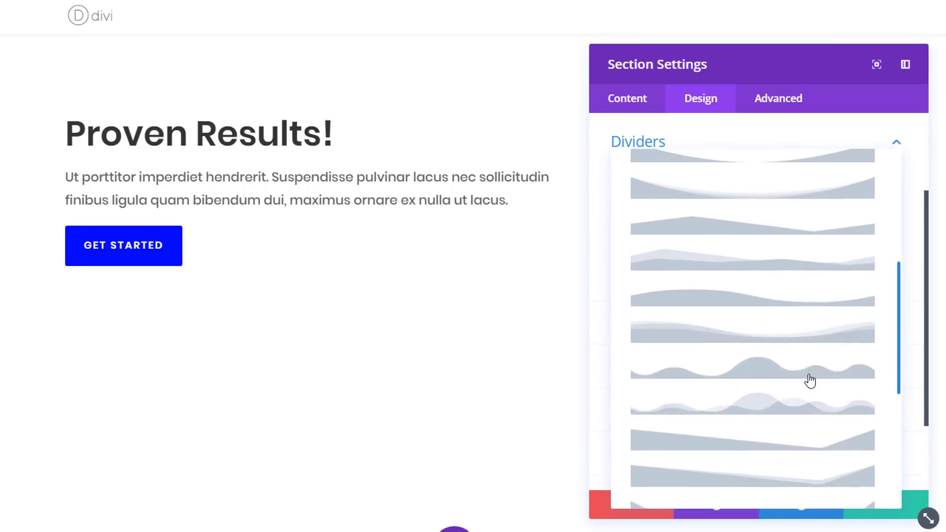
{"action": "left_click", "coordinate": [769, 418]}
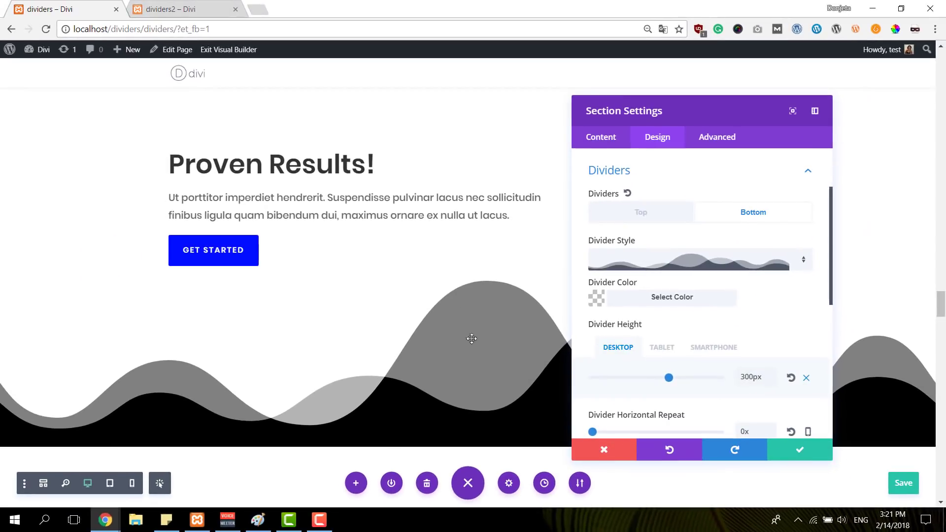
Set the bottom divider's desktop height to 192px, keep it unflipped, and save the Proven Results section settings.
{"action": "scroll", "coordinate": [706, 309], "scroll_direction": "down", "scroll_amount": 1}
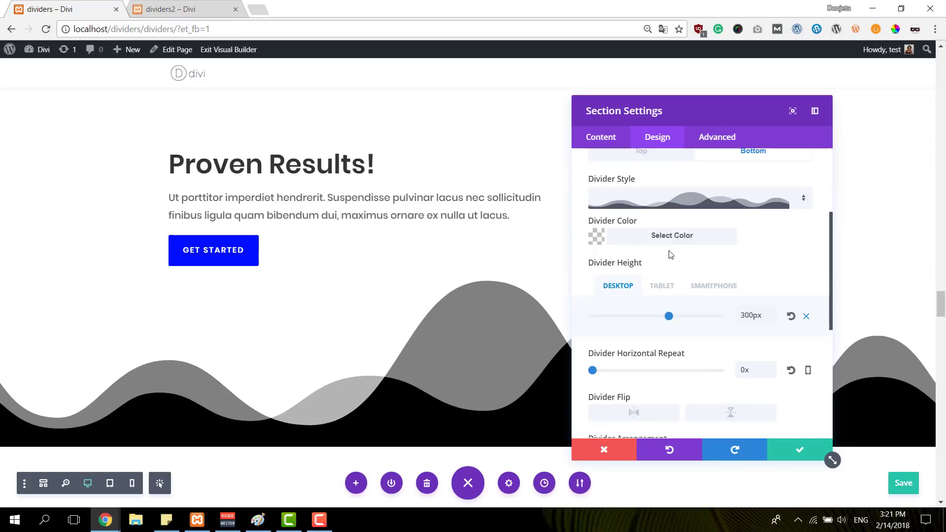
{"action": "left_click", "coordinate": [665, 237]}
{"action": "left_click", "coordinate": [688, 241]}
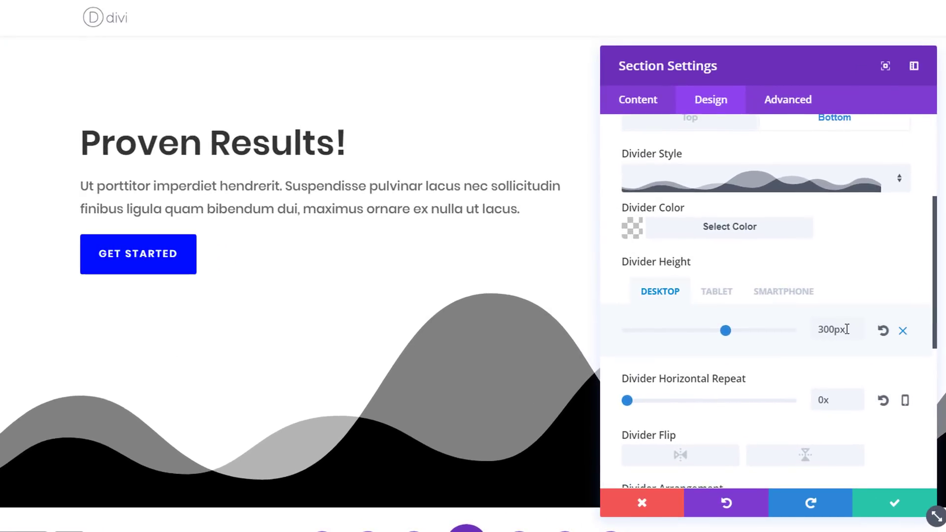
{"action": "left_click_drag", "start_coordinate": [846, 329], "coordinate": [798, 335]}
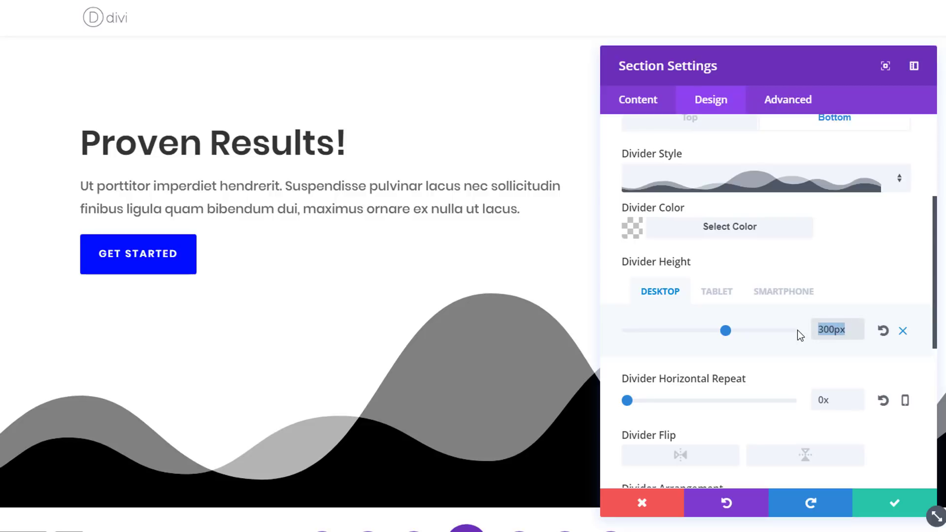
{"action": "type", "text": "192px"}
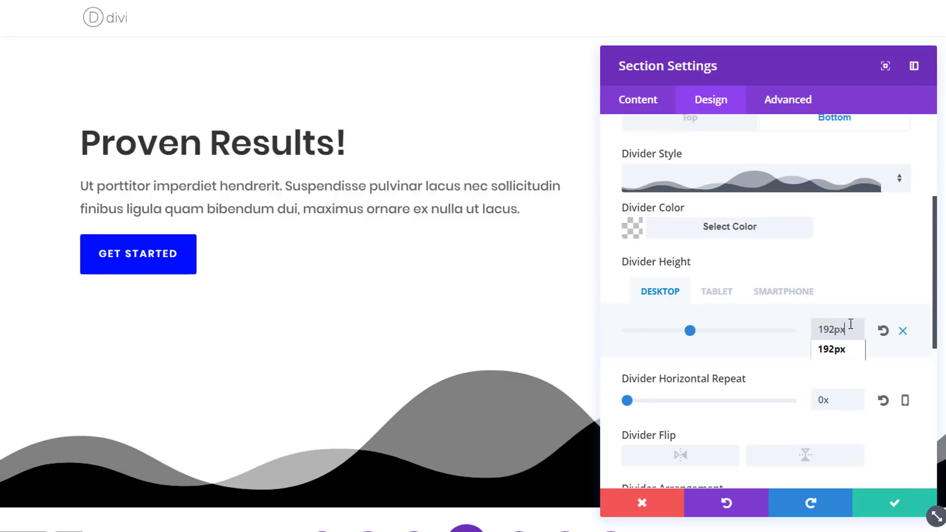
{"action": "left_click", "coordinate": [849, 286]}
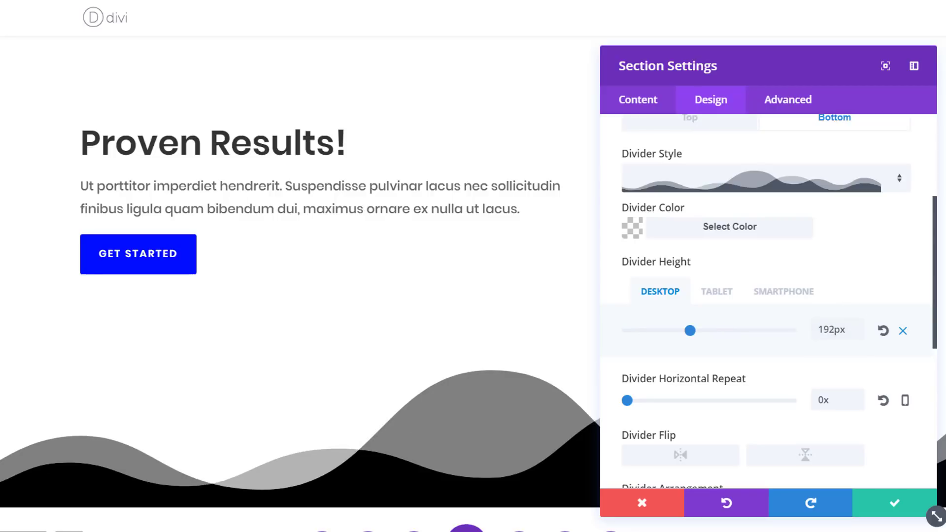
{"action": "scroll", "coordinate": [775, 299], "scroll_direction": "down", "scroll_amount": 2}
{"action": "left_click", "coordinate": [850, 328]}
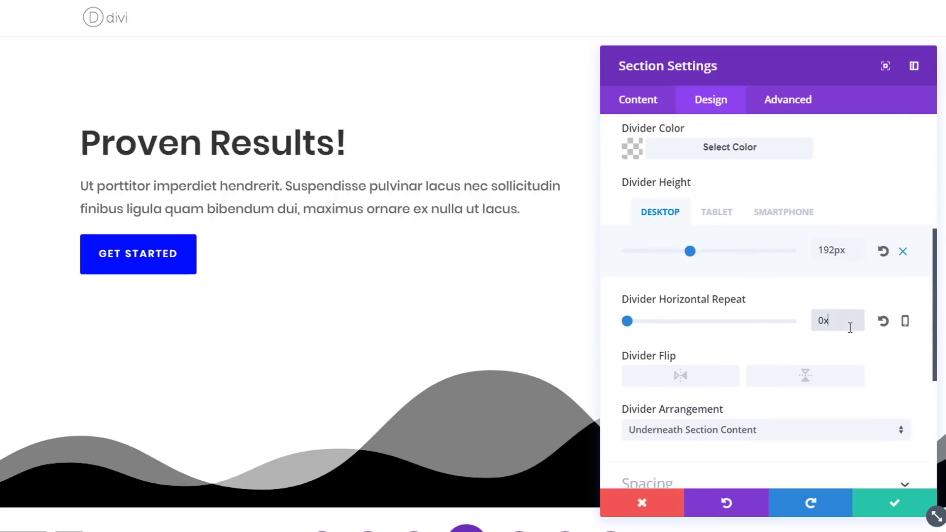
{"action": "left_click", "coordinate": [699, 388]}
{"action": "left_click", "coordinate": [698, 388]}
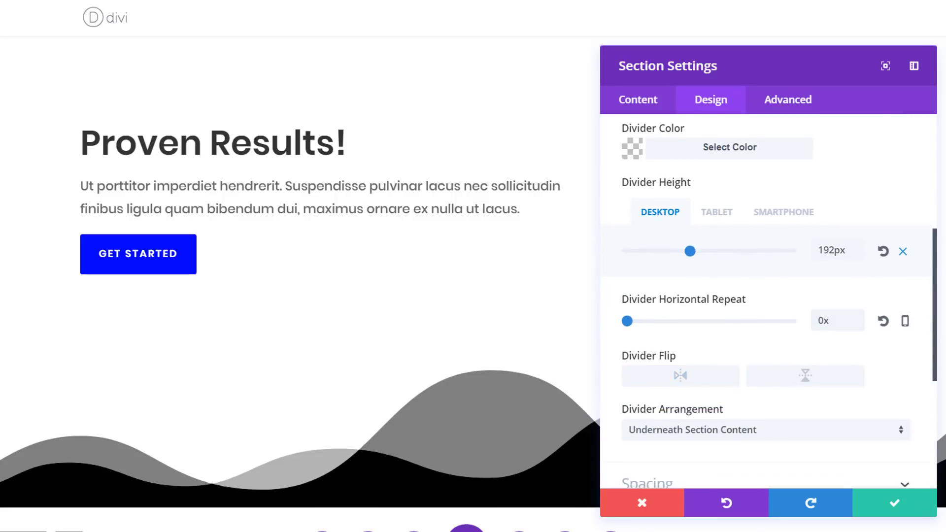
{"action": "left_click", "coordinate": [890, 503]}
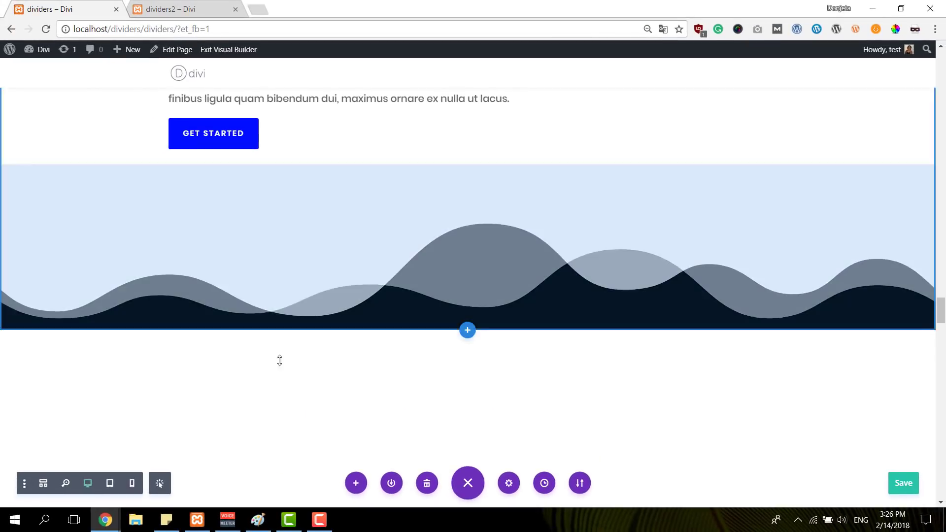
Set the background color of the statistics section below Proven Results to #00c9ed and save its settings.
{"action": "left_click", "coordinate": [26, 342]}
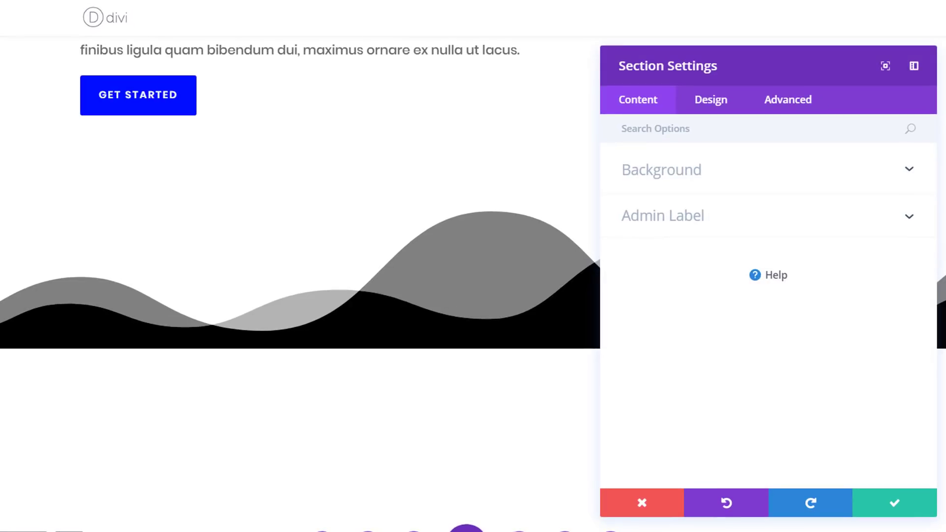
{"action": "left_click", "coordinate": [748, 187]}
{"action": "left_click", "coordinate": [716, 270]}
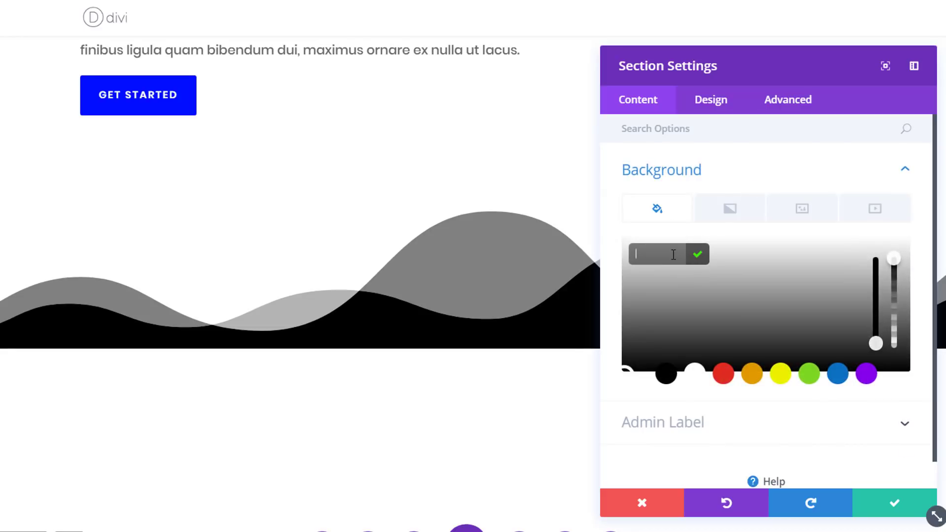
{"action": "type", "text": "#00c9ed"}
{"action": "left_click", "coordinate": [894, 502]}
{"action": "scroll", "coordinate": [640, 419], "scroll_direction": "down", "scroll_amount": 3}
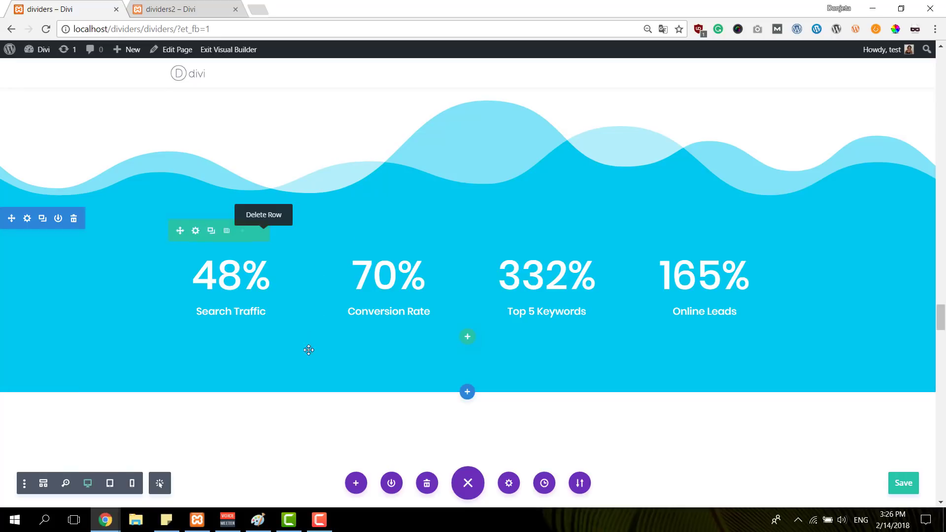
{"action": "scroll", "coordinate": [298, 389], "scroll_direction": "down", "scroll_amount": 3}
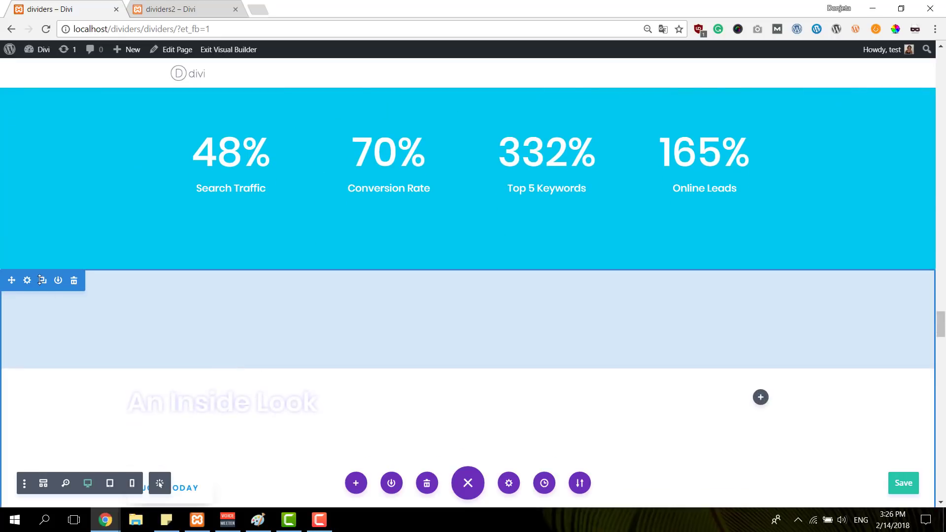
Set the background color of the An Inside Look section to #64bde0.
{"action": "scroll", "coordinate": [335, 315], "scroll_direction": "down", "scroll_amount": 2}
{"action": "scroll", "coordinate": [126, 284], "scroll_direction": "up", "scroll_amount": 1}
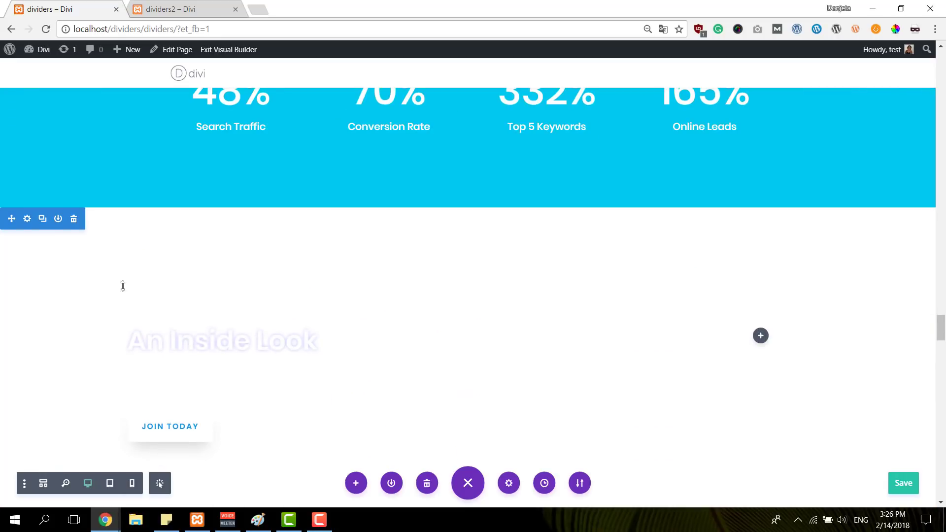
{"action": "left_click", "coordinate": [27, 219]}
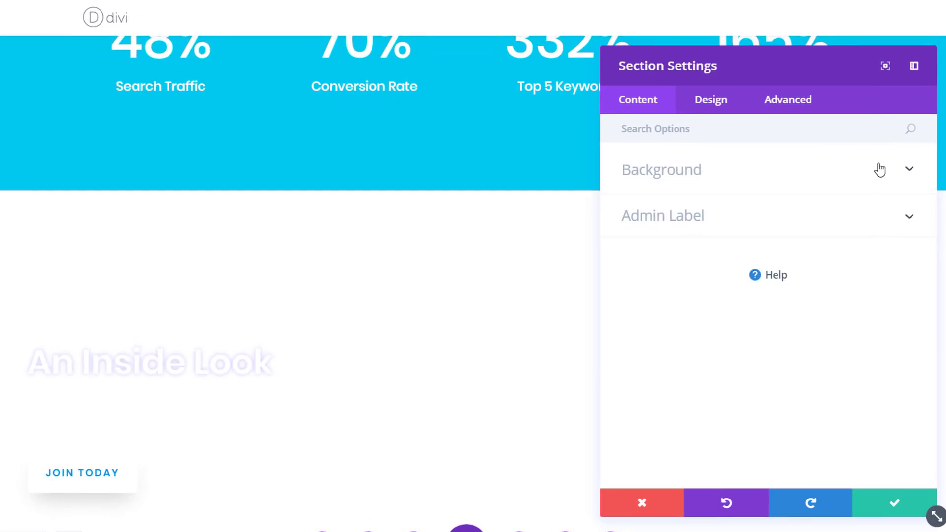
{"action": "left_click", "coordinate": [877, 184]}
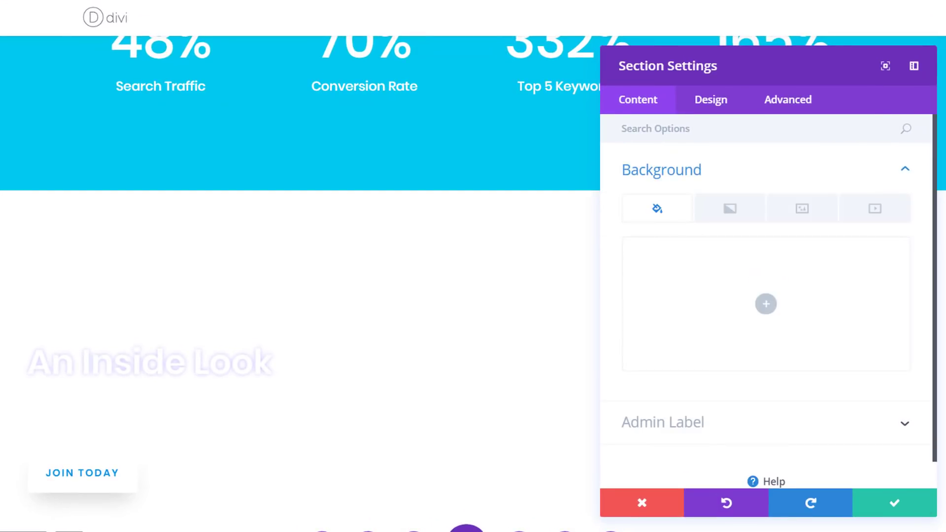
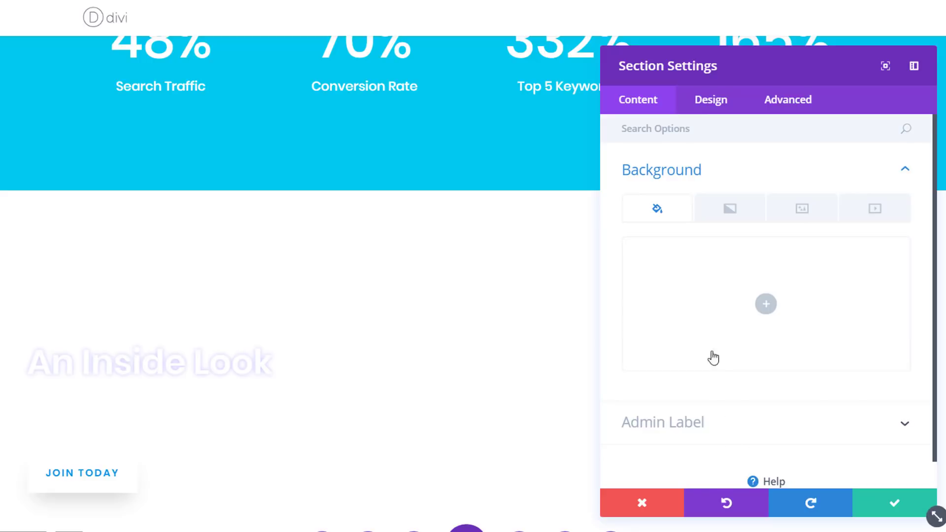
{"action": "left_click", "coordinate": [766, 303]}
{"action": "left_click", "coordinate": [671, 255]}
{"action": "type", "text": "#64bde0"}
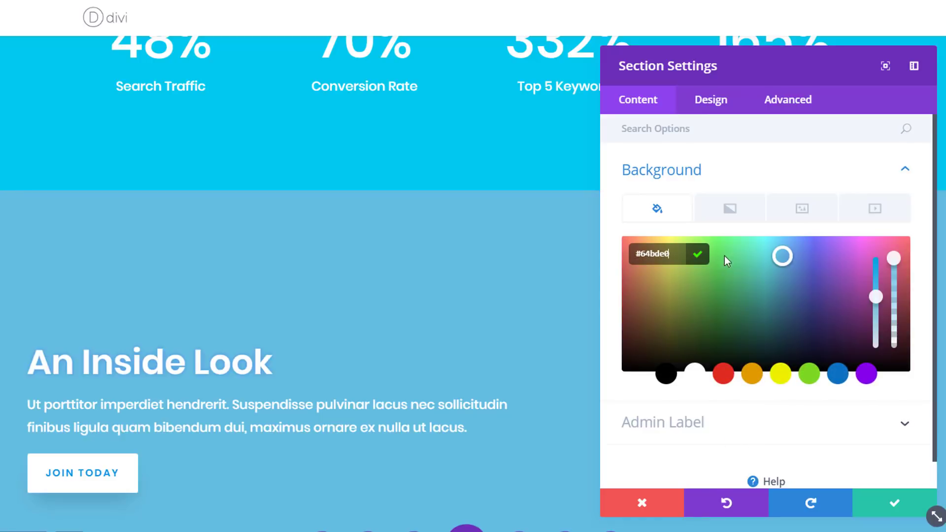
Add a linear gradient background to the An Inside Look section, fading from rgba(30,135,255,0.3) to white.
{"action": "left_click", "coordinate": [726, 206]}
{"action": "left_click", "coordinate": [782, 287]}
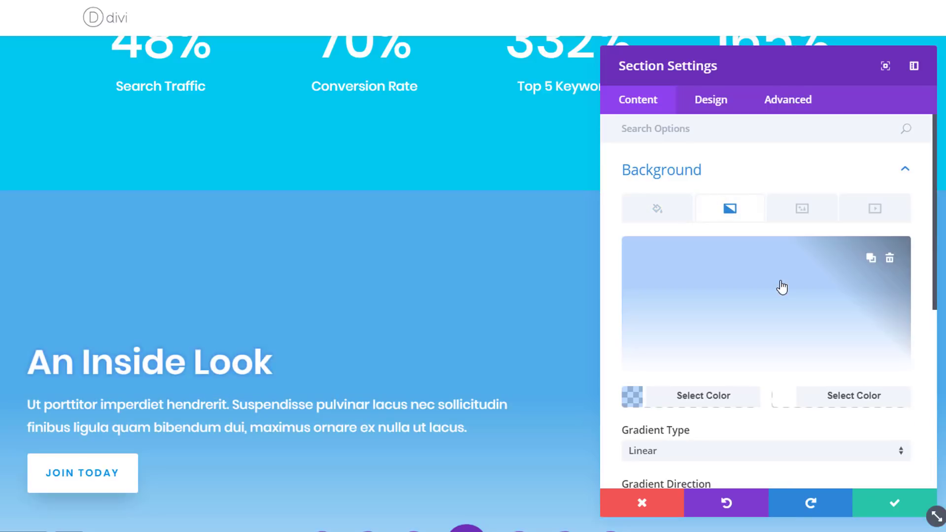
{"action": "scroll", "coordinate": [731, 349], "scroll_direction": "down", "scroll_amount": 3}
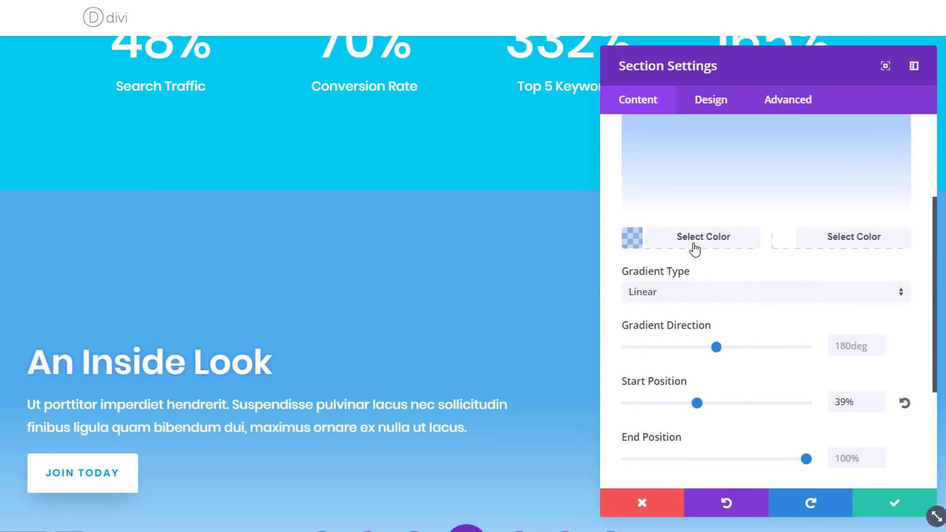
{"action": "left_click", "coordinate": [695, 238]}
{"action": "scroll", "coordinate": [694, 243], "scroll_direction": "up", "scroll_amount": 3}
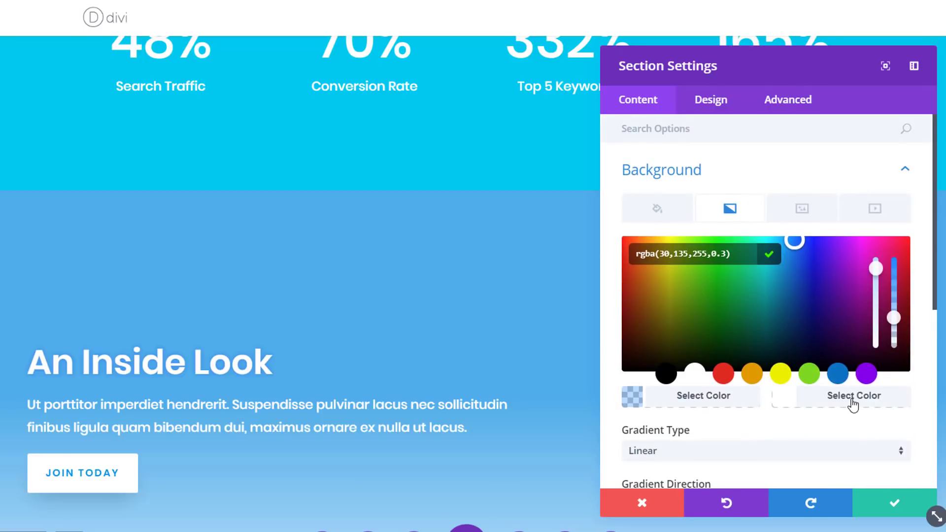
{"action": "left_click", "coordinate": [852, 402]}
{"action": "left_click", "coordinate": [693, 397]}
Check the gradient's position values and switch its placement above the background image off and on again.
{"action": "scroll", "coordinate": [719, 286], "scroll_direction": "down", "scroll_amount": 3}
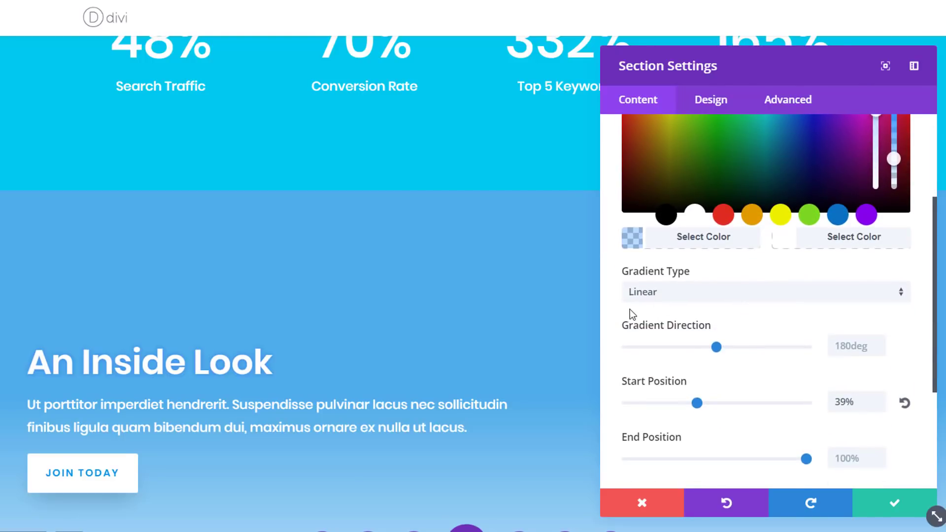
{"action": "scroll", "coordinate": [788, 316], "scroll_direction": "down", "scroll_amount": 2}
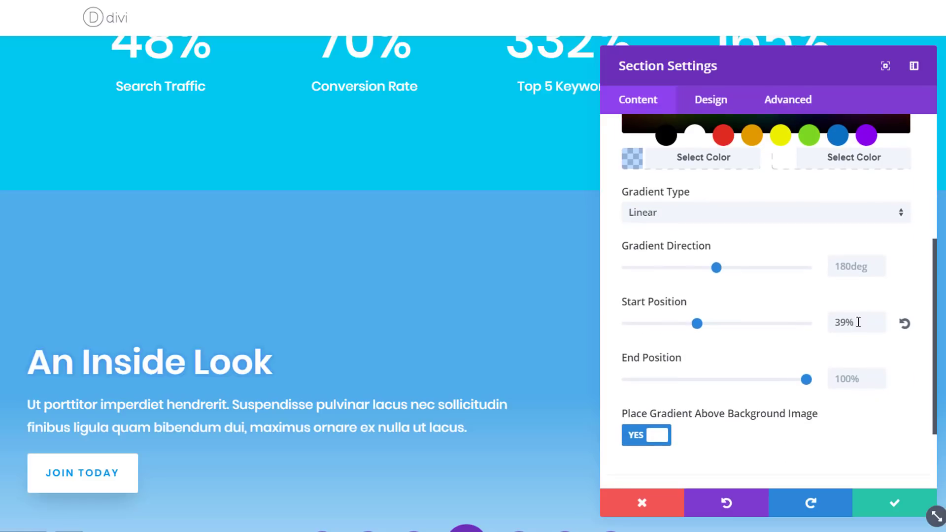
{"action": "left_click_drag", "start_coordinate": [858, 322], "coordinate": [813, 326]}
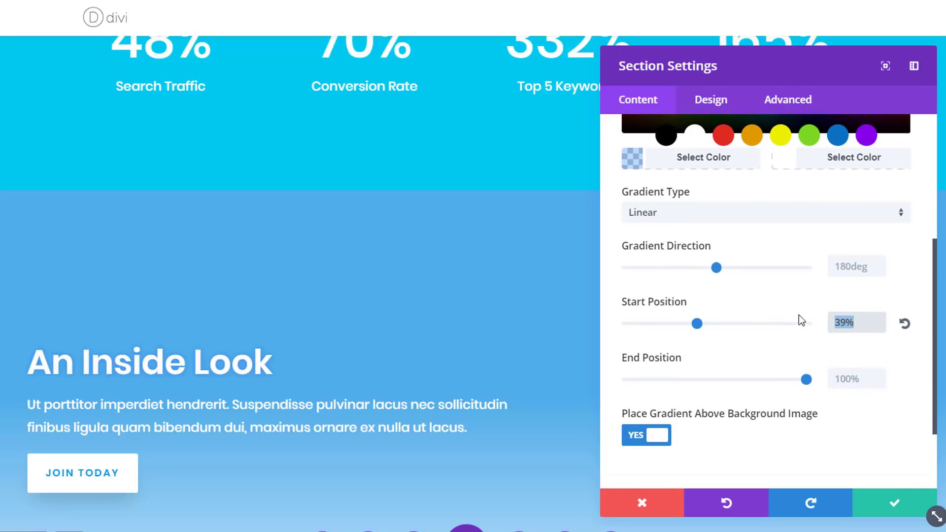
{"action": "scroll", "coordinate": [798, 316], "scroll_direction": "down", "scroll_amount": 3}
{"action": "left_click", "coordinate": [663, 332]}
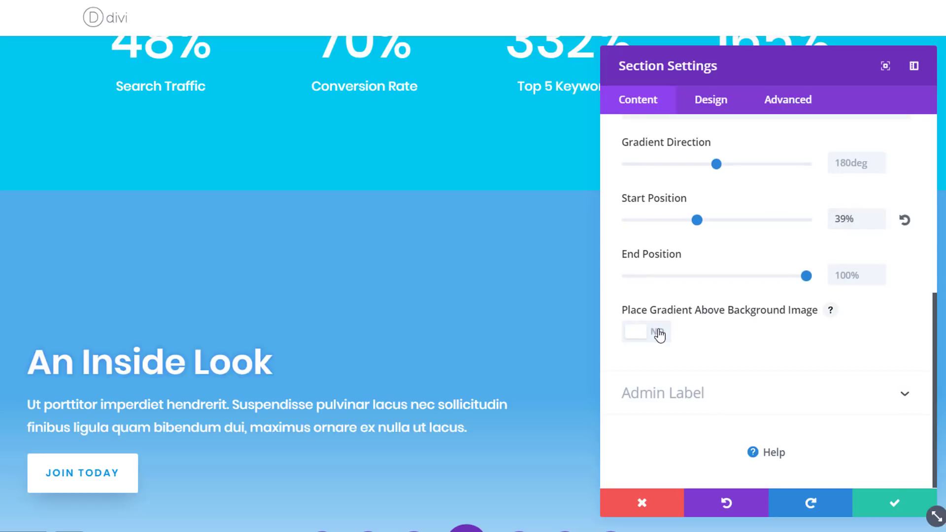
{"action": "left_click", "coordinate": [660, 333]}
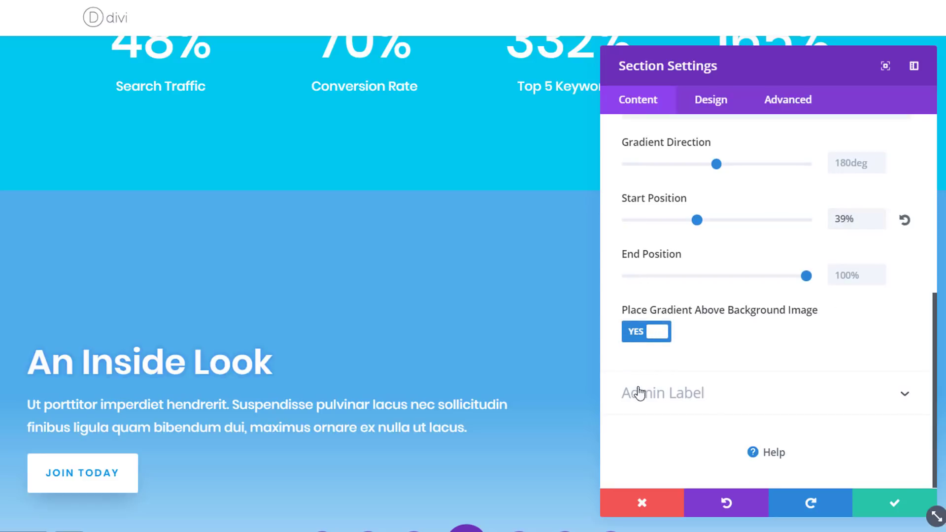
Set fashion-22-1.jpg from the media library as the background image of the An Inside Look section.
{"action": "scroll", "coordinate": [775, 318], "scroll_direction": "up", "scroll_amount": 10}
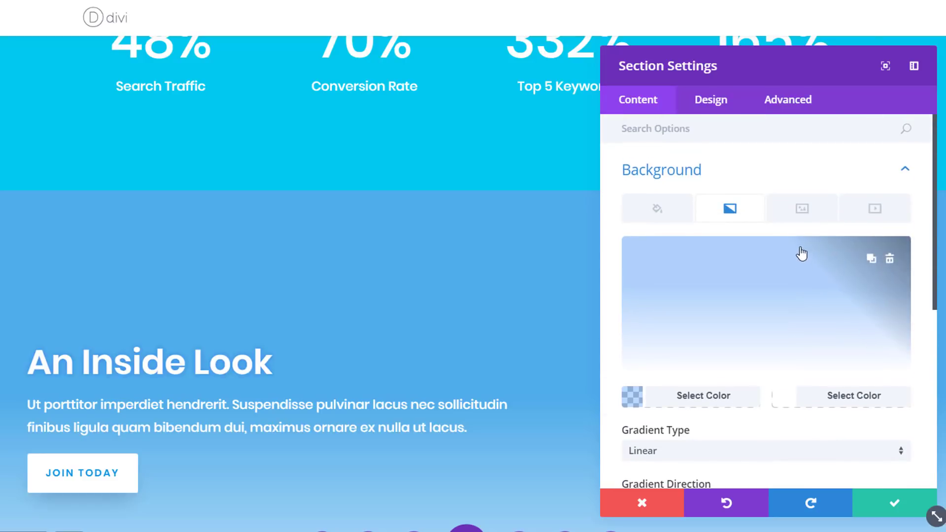
{"action": "left_click", "coordinate": [802, 208]}
{"action": "left_click", "coordinate": [745, 302]}
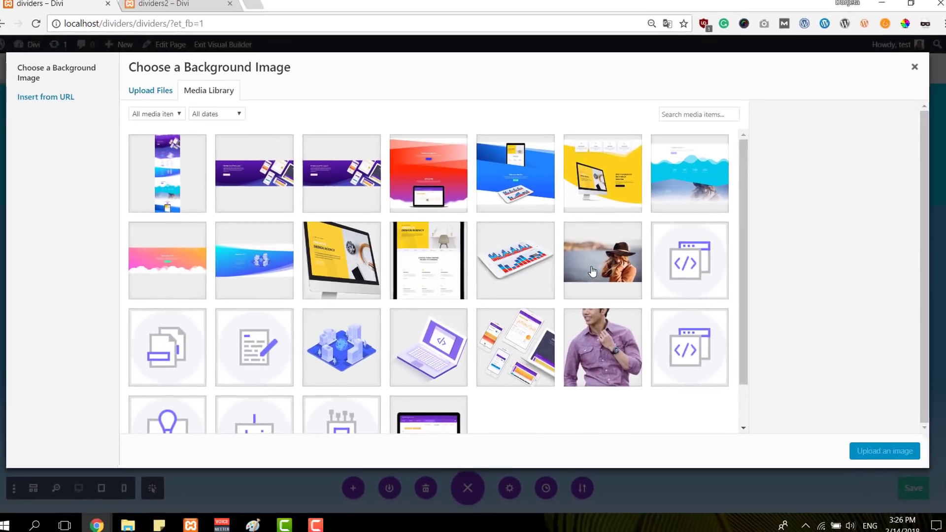
{"action": "left_click", "coordinate": [634, 259]}
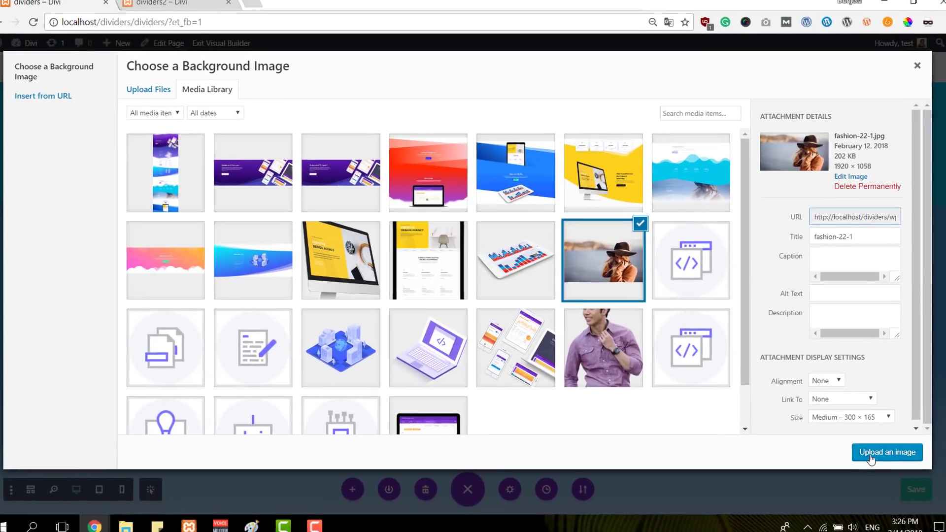
{"action": "left_click", "coordinate": [874, 447]}
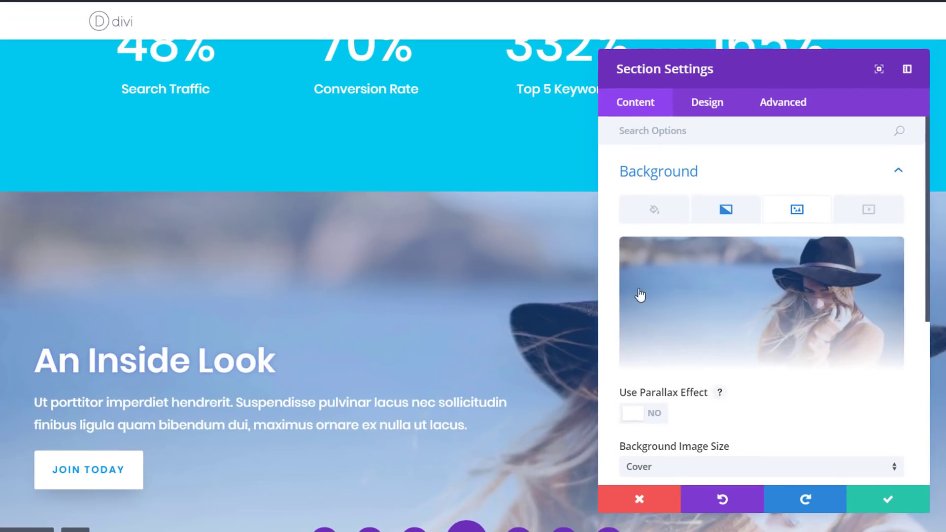
Compare the photo with and without the gradient by switching the gradient's placement above the background image.
{"action": "scroll", "coordinate": [639, 295], "scroll_direction": "down", "scroll_amount": 1}
{"action": "scroll", "coordinate": [486, 355], "scroll_direction": "down", "scroll_amount": 3}
{"action": "scroll", "coordinate": [479, 395], "scroll_direction": "up", "scroll_amount": 2}
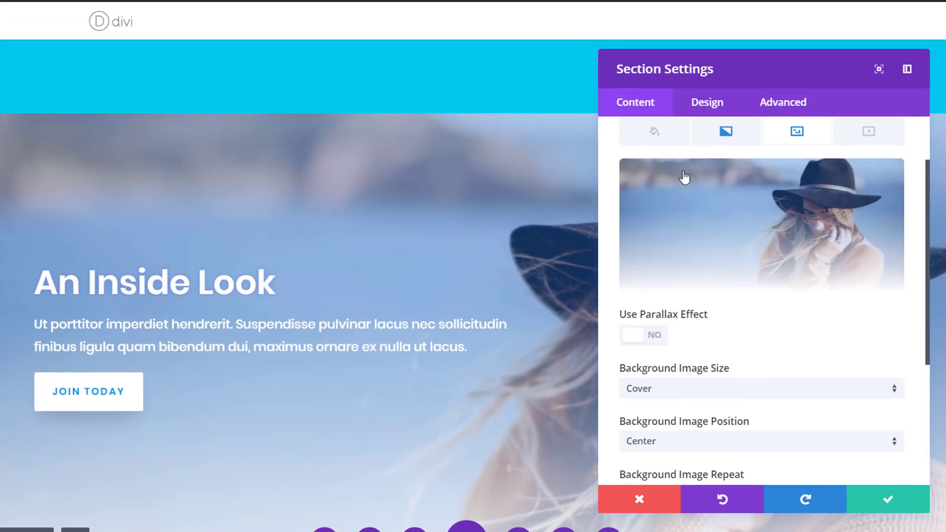
{"action": "left_click", "coordinate": [725, 131]}
{"action": "scroll", "coordinate": [652, 358], "scroll_direction": "down", "scroll_amount": 3}
{"action": "left_click", "coordinate": [642, 333]}
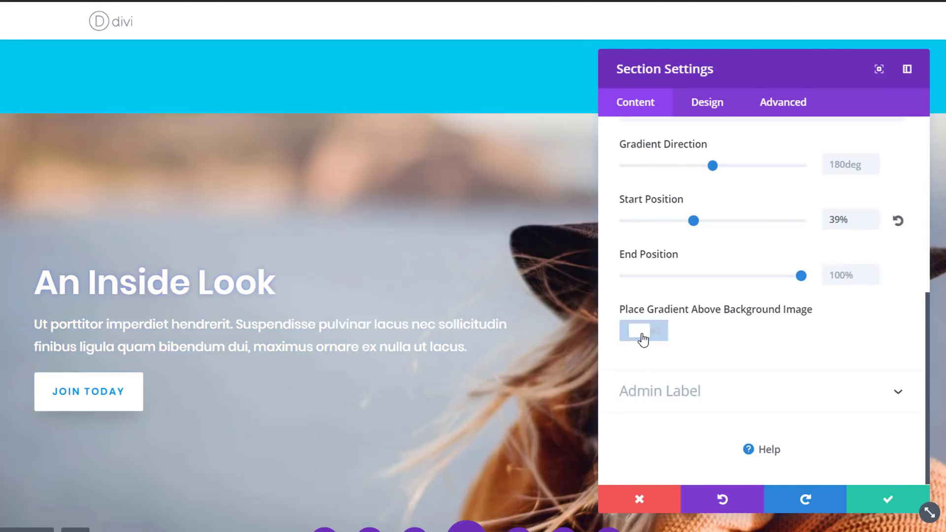
{"action": "scroll", "coordinate": [761, 354], "scroll_direction": "up", "scroll_amount": 4}
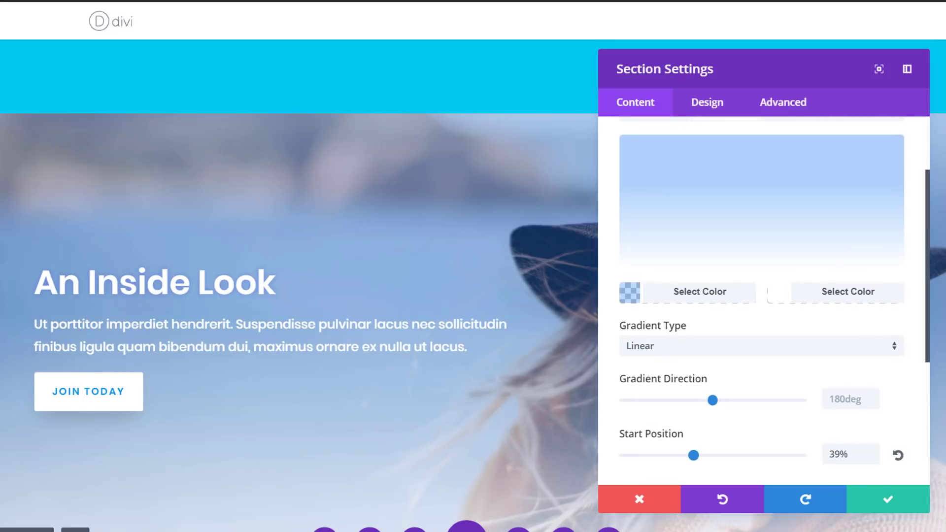
Give the An Inside Look section a top divider in the solid, off-center triangle style.
{"action": "left_click", "coordinate": [706, 103]}
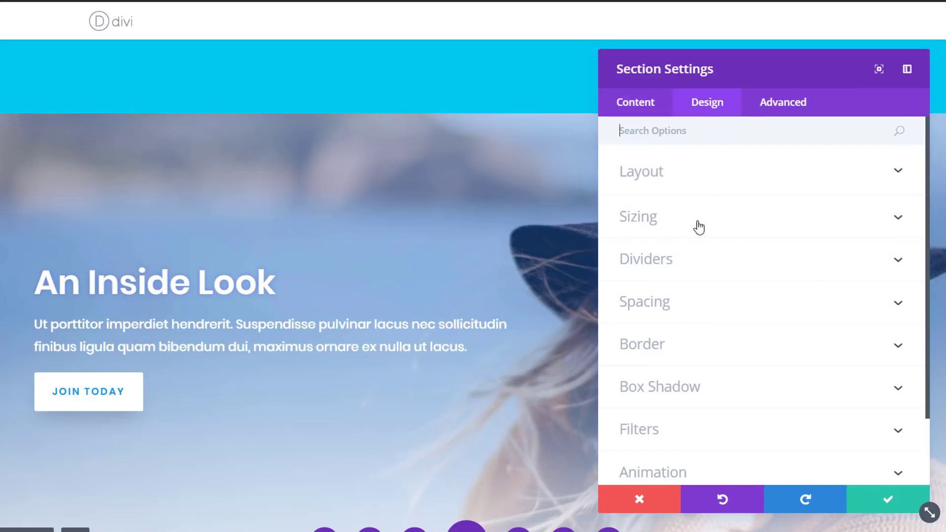
{"action": "left_click", "coordinate": [696, 265]}
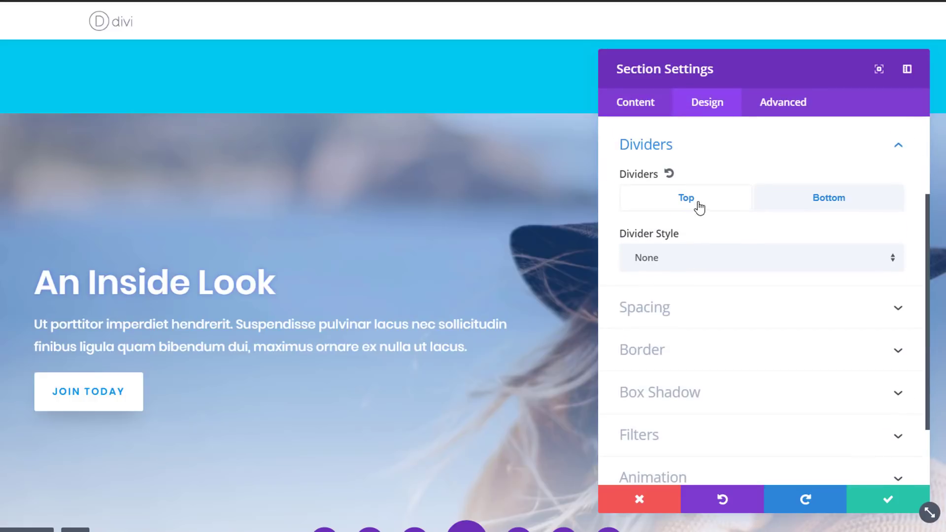
{"action": "left_click", "coordinate": [688, 268]}
{"action": "scroll", "coordinate": [866, 367], "scroll_direction": "down", "scroll_amount": 10}
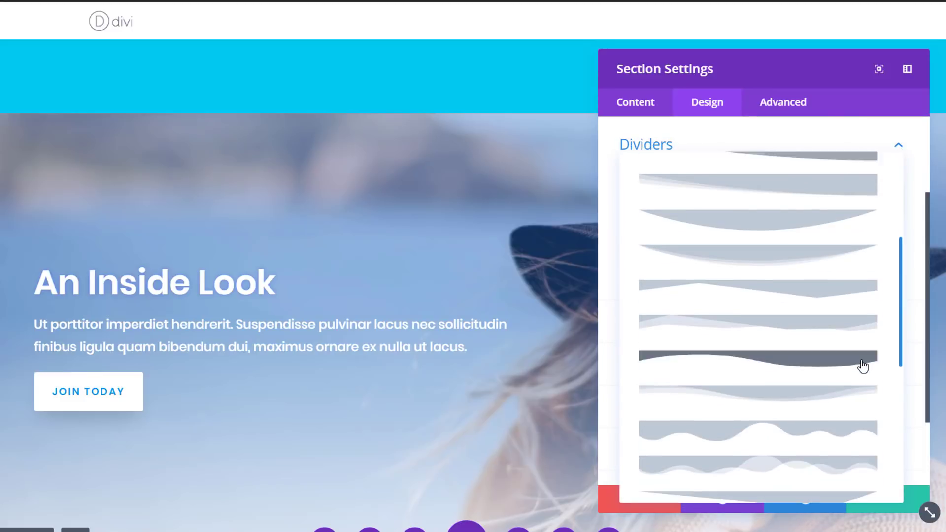
{"action": "scroll", "coordinate": [863, 355], "scroll_direction": "down", "scroll_amount": 10}
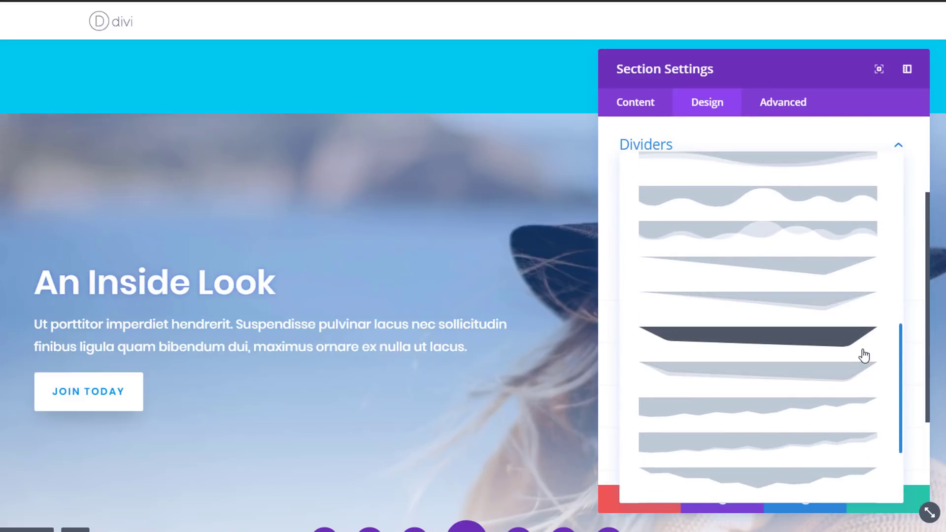
{"action": "scroll", "coordinate": [863, 354], "scroll_direction": "down", "scroll_amount": 3}
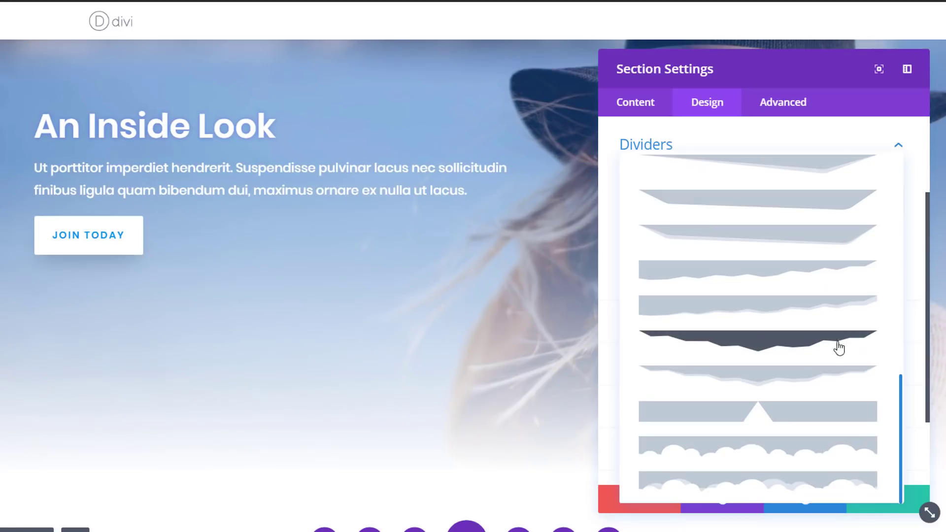
{"action": "scroll", "coordinate": [749, 295], "scroll_direction": "up", "scroll_amount": 5}
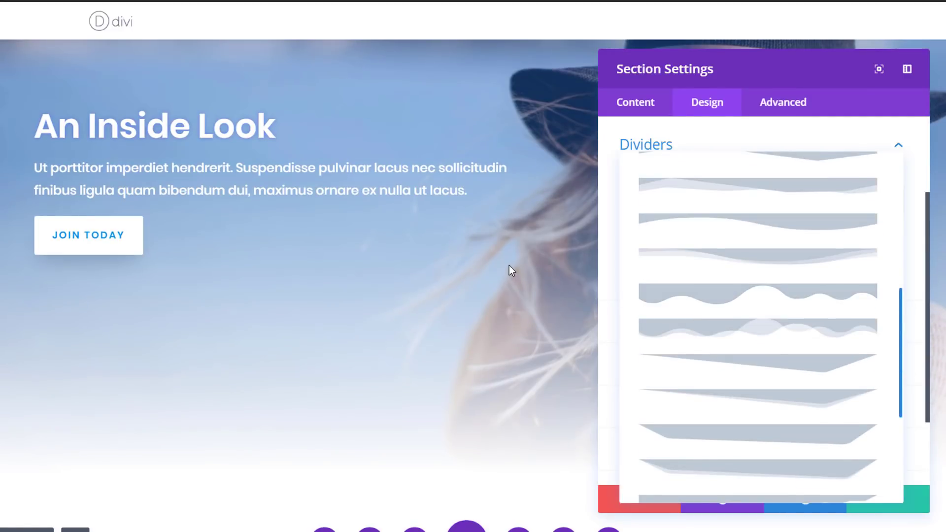
{"action": "left_click", "coordinate": [775, 360]}
{"action": "scroll", "coordinate": [420, 217], "scroll_direction": "up", "scroll_amount": 6}
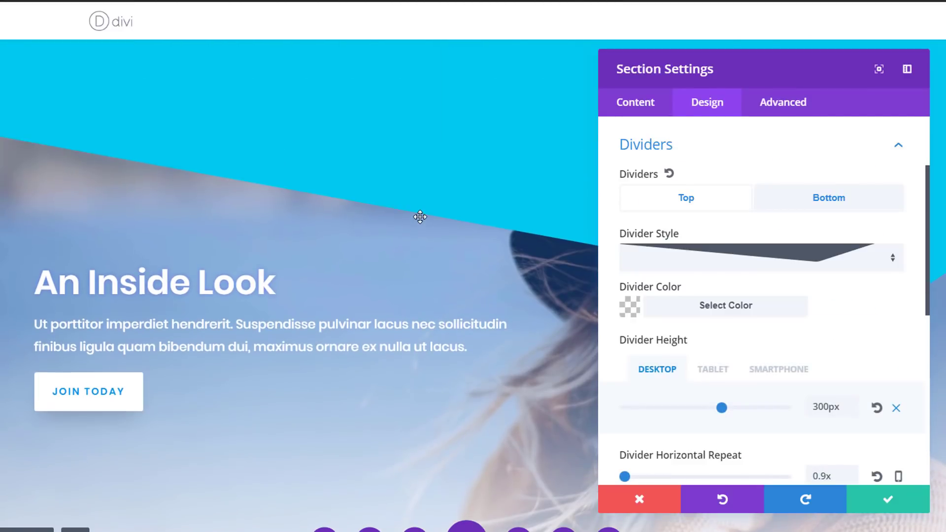
{"action": "scroll", "coordinate": [418, 213], "scroll_direction": "down", "scroll_amount": 2}
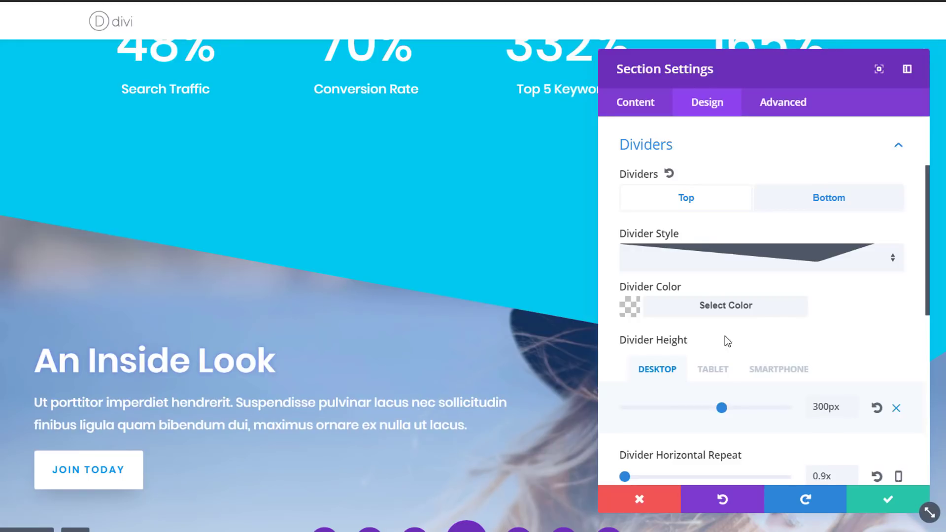
Change the section's top divider to the solid, angular zigzag style with one peak and one dip.
{"action": "scroll", "coordinate": [765, 339], "scroll_direction": "up", "scroll_amount": 2}
{"action": "left_click", "coordinate": [793, 335]}
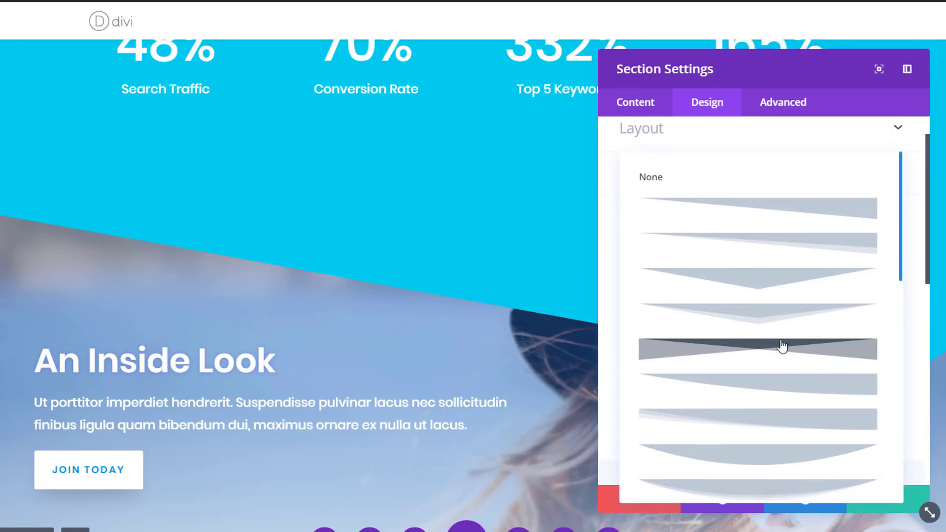
{"action": "scroll", "coordinate": [825, 376], "scroll_direction": "down", "scroll_amount": 3}
{"action": "left_click", "coordinate": [820, 378]}
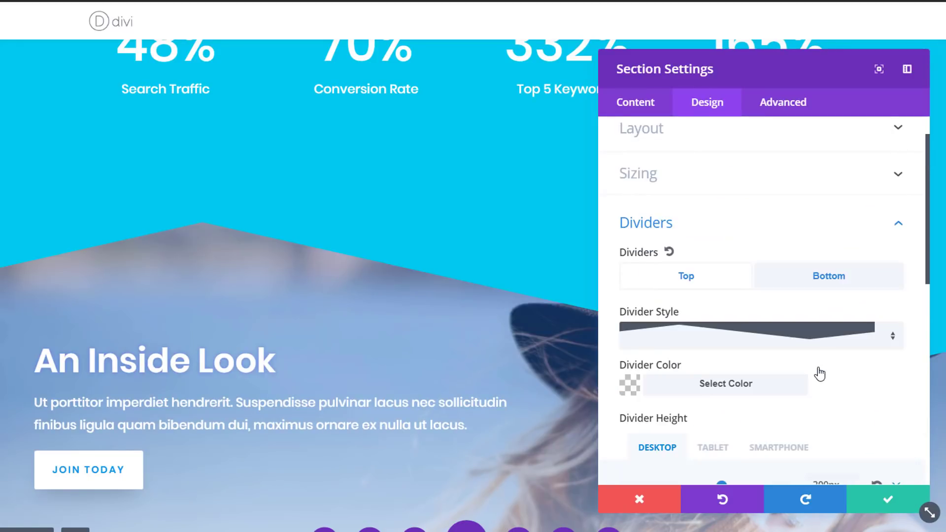
{"action": "scroll", "coordinate": [296, 242], "scroll_direction": "down", "scroll_amount": 2}
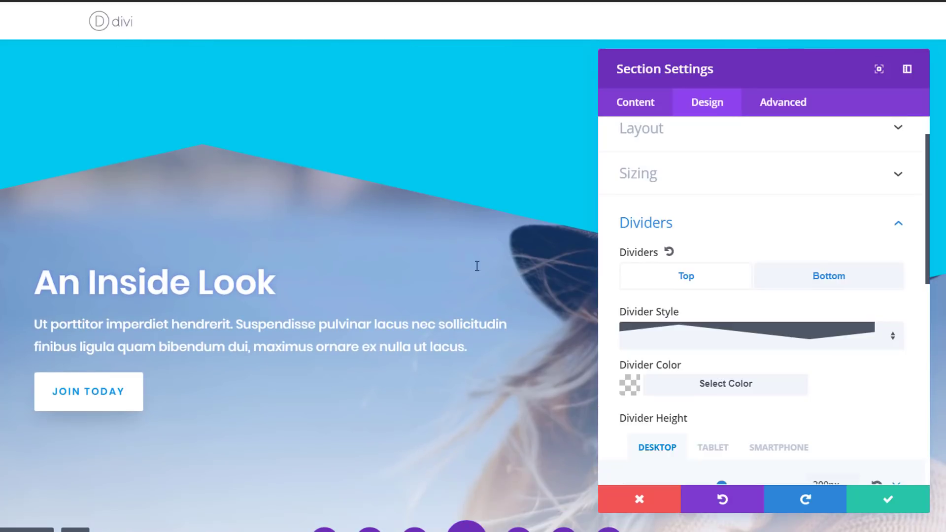
{"action": "scroll", "coordinate": [334, 182], "scroll_direction": "up", "scroll_amount": 2}
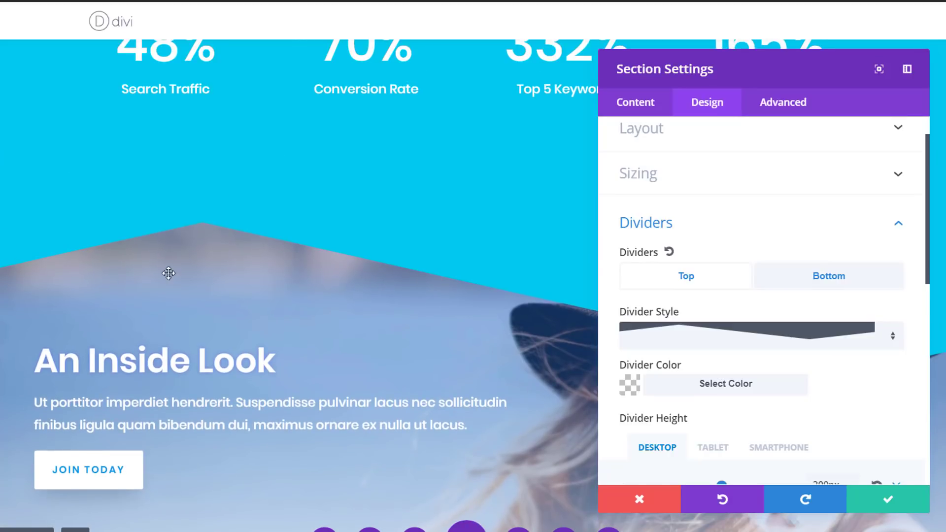
Review the top divider's color, horizontal repeat and flip options, and its height on desktop, tablet and smartphone.
{"action": "left_click", "coordinate": [764, 393]}
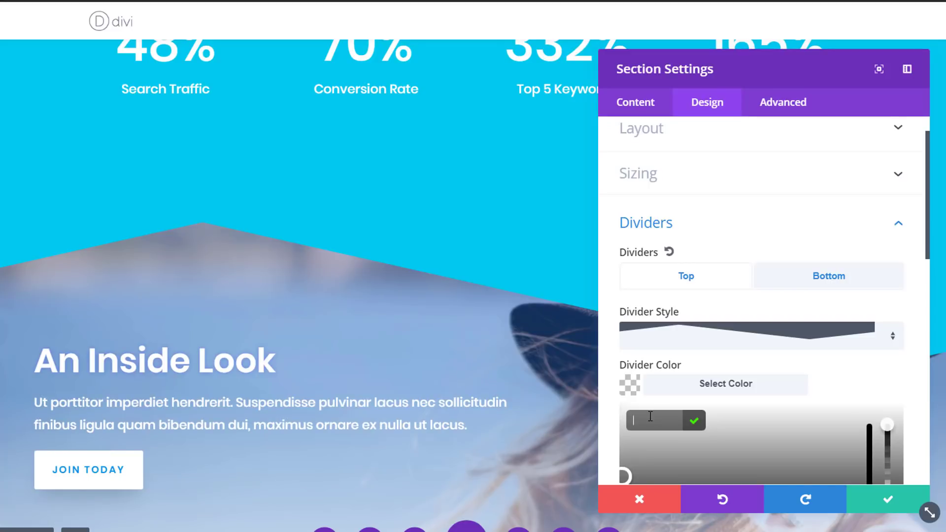
{"action": "scroll", "coordinate": [837, 387], "scroll_direction": "down", "scroll_amount": 8}
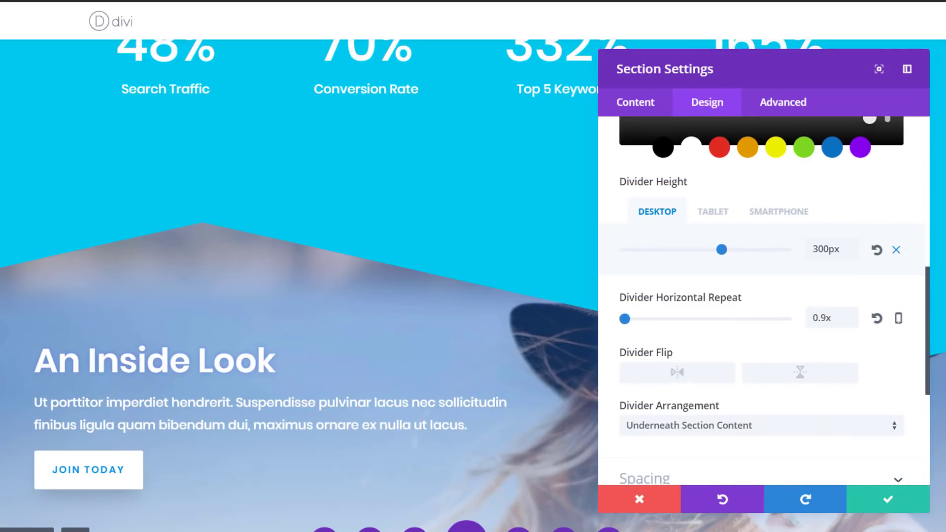
{"action": "scroll", "coordinate": [823, 246], "scroll_direction": "down", "scroll_amount": 3}
{"action": "scroll", "coordinate": [828, 246], "scroll_direction": "up", "scroll_amount": 3}
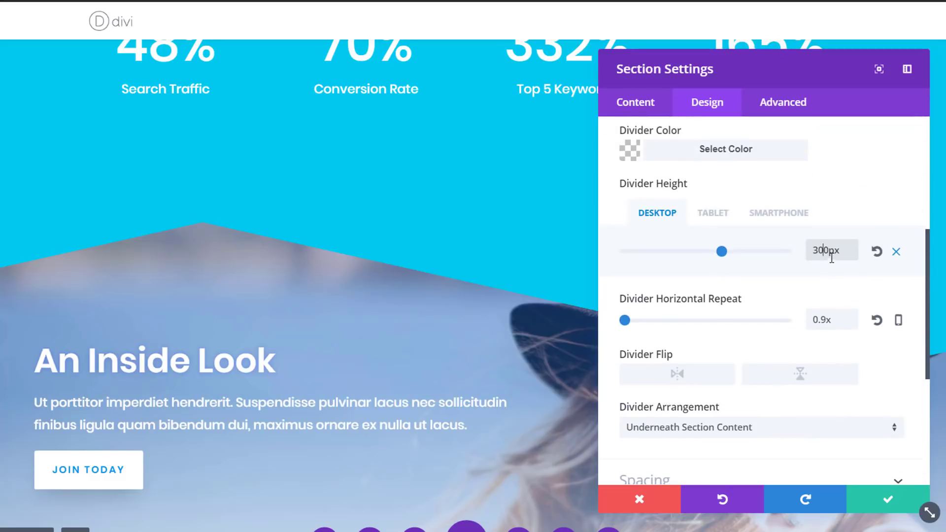
{"action": "left_click", "coordinate": [713, 217]}
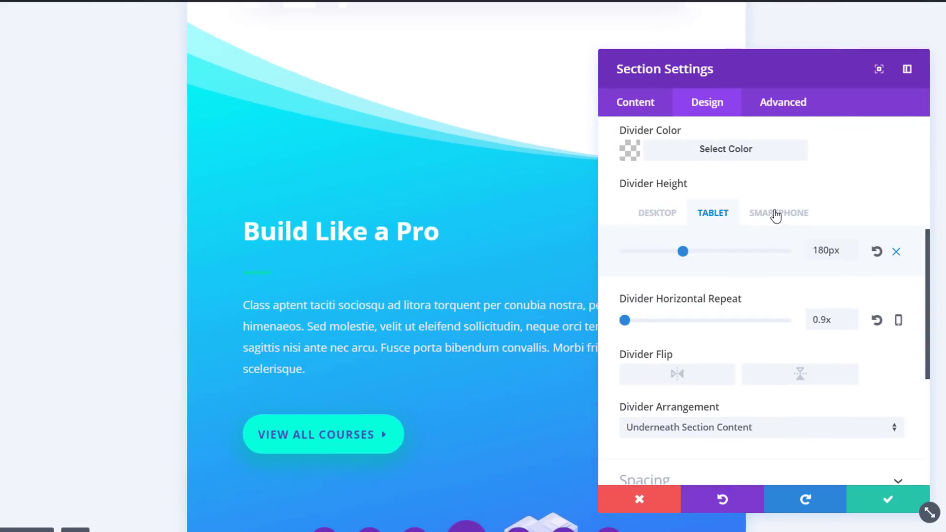
{"action": "left_click", "coordinate": [775, 214]}
{"action": "left_click", "coordinate": [657, 216]}
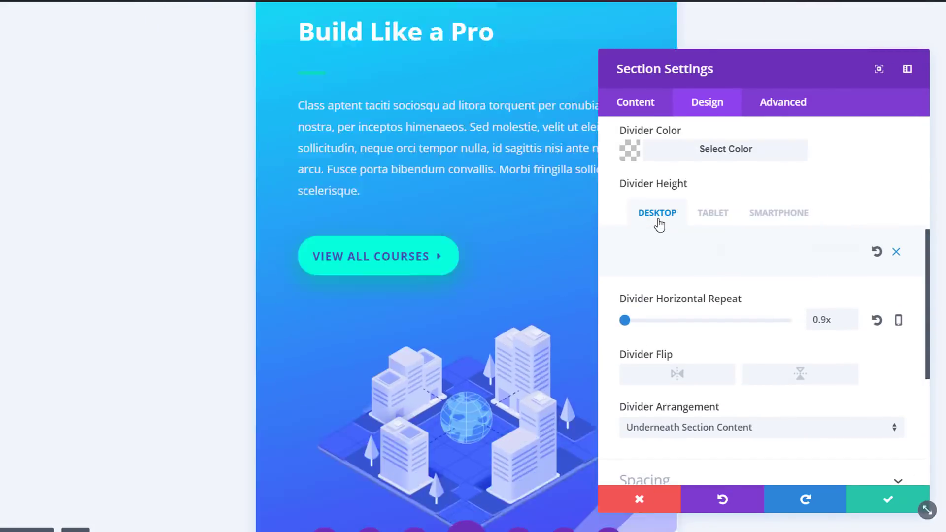
{"action": "scroll", "coordinate": [507, 249], "scroll_direction": "up", "scroll_amount": 5}
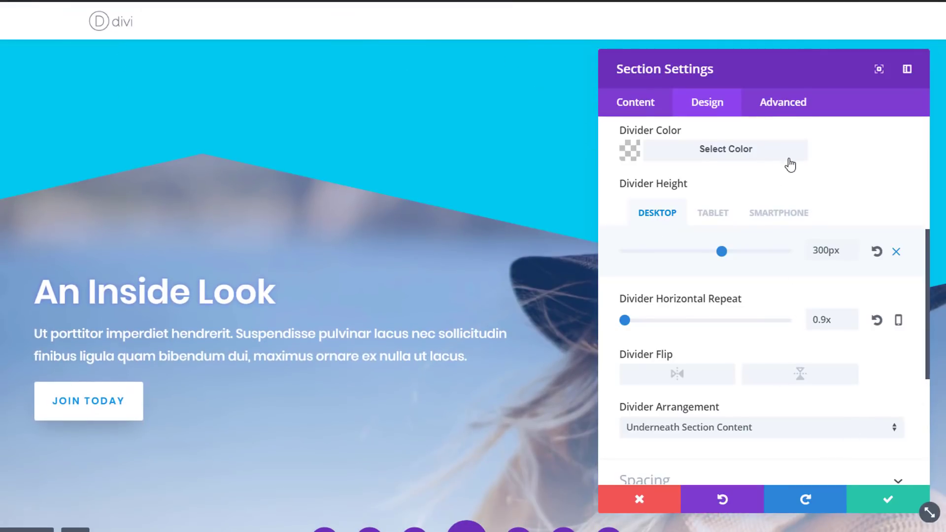
{"action": "scroll", "coordinate": [792, 170], "scroll_direction": "up", "scroll_amount": 3}
{"action": "scroll", "coordinate": [794, 173], "scroll_direction": "up", "scroll_amount": 2}
Give the An Inside Look section a bottom divider in the solid, angular zigzag style with one peak and one dip.
{"action": "left_click", "coordinate": [865, 283]}
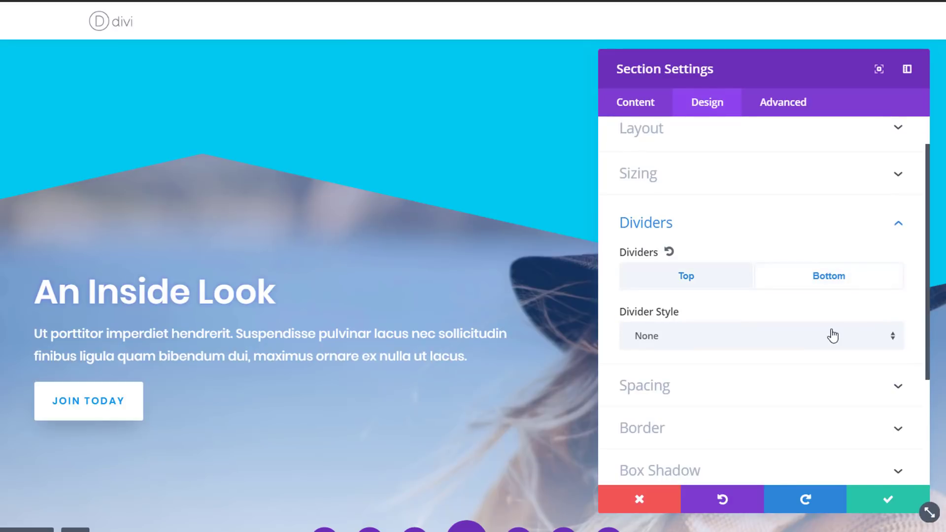
{"action": "left_click", "coordinate": [824, 342]}
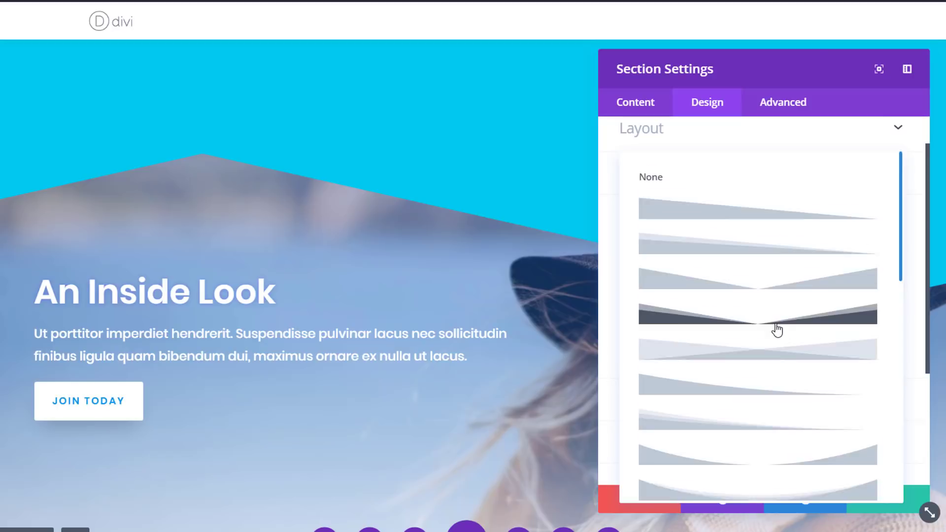
{"action": "scroll", "coordinate": [776, 330], "scroll_direction": "down", "scroll_amount": 3}
{"action": "left_click", "coordinate": [775, 363]}
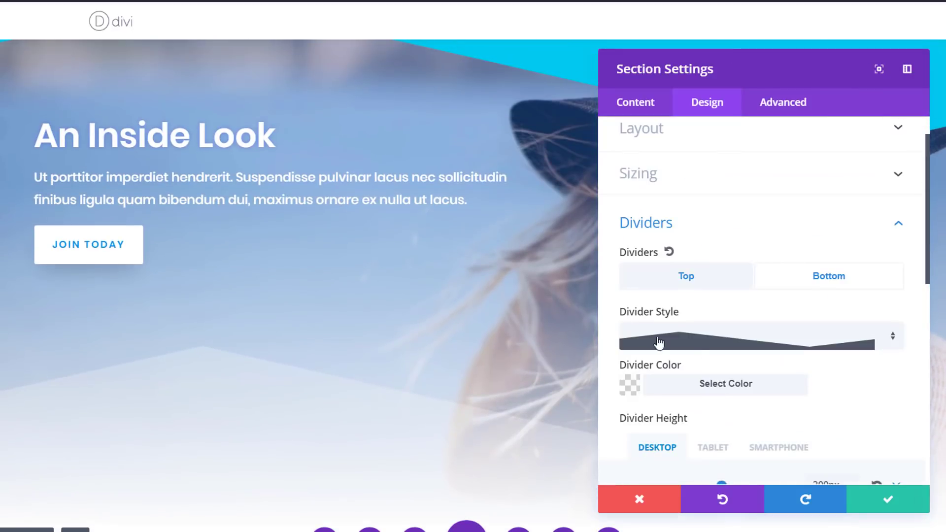
Review the bottom divider's color, height and horizontal repeat, and try flipping it horizontally.
{"action": "left_click", "coordinate": [773, 384]}
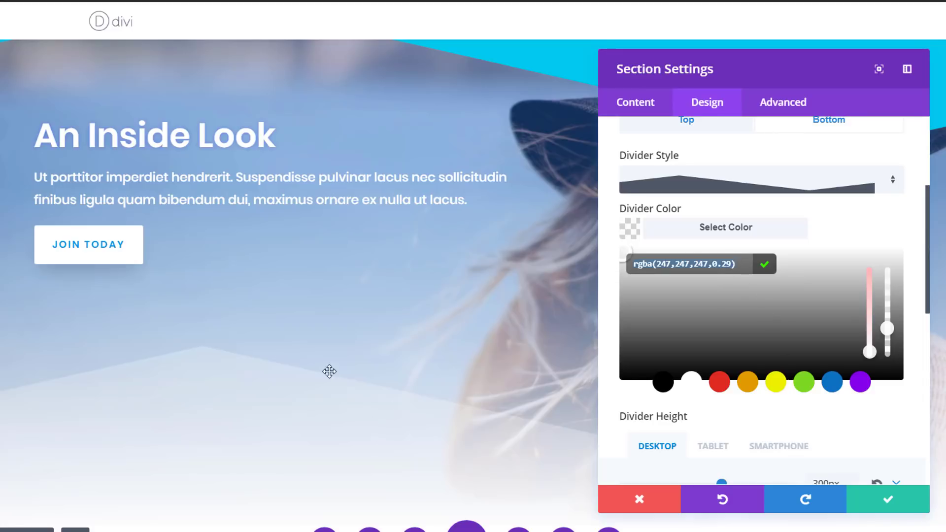
{"action": "scroll", "coordinate": [819, 436], "scroll_direction": "down", "scroll_amount": 2}
{"action": "scroll", "coordinate": [827, 397], "scroll_direction": "down", "scroll_amount": 2}
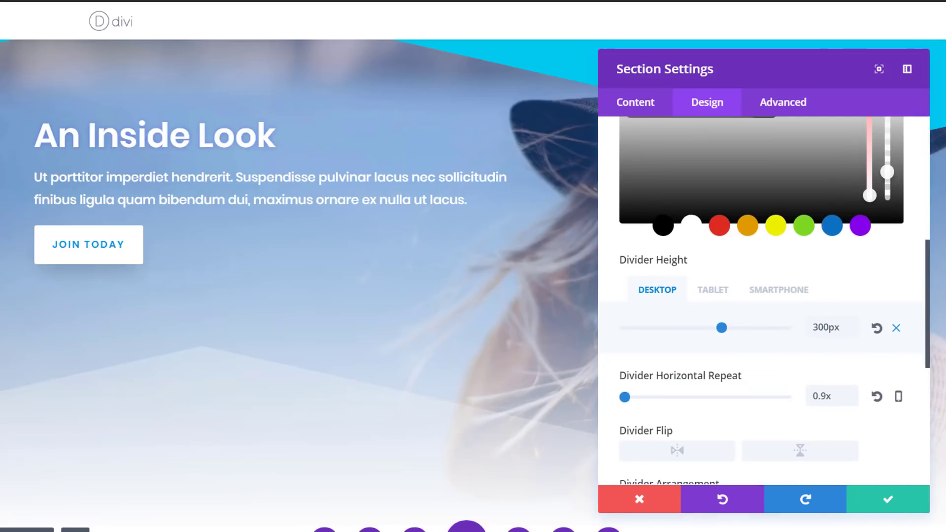
{"action": "scroll", "coordinate": [840, 375], "scroll_direction": "down", "scroll_amount": 2}
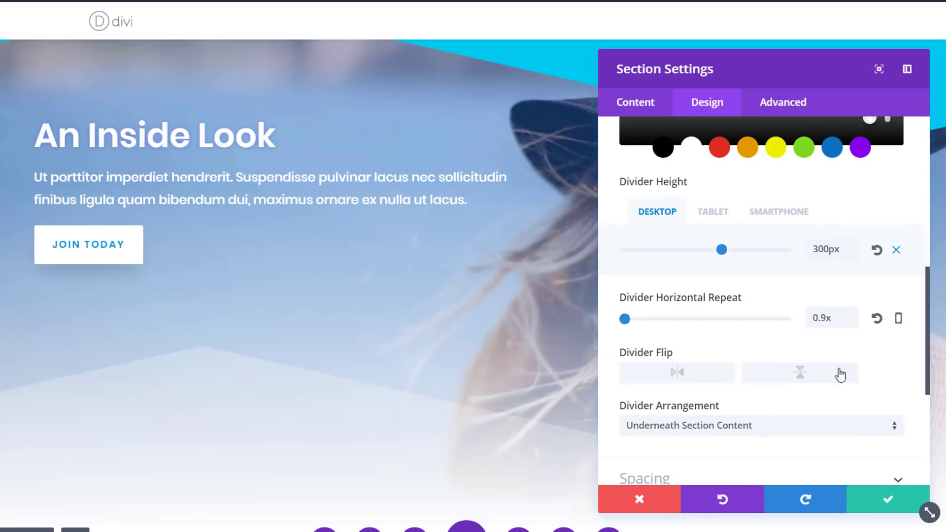
{"action": "left_click", "coordinate": [838, 318]}
{"action": "scroll", "coordinate": [841, 372], "scroll_direction": "down", "scroll_amount": 4}
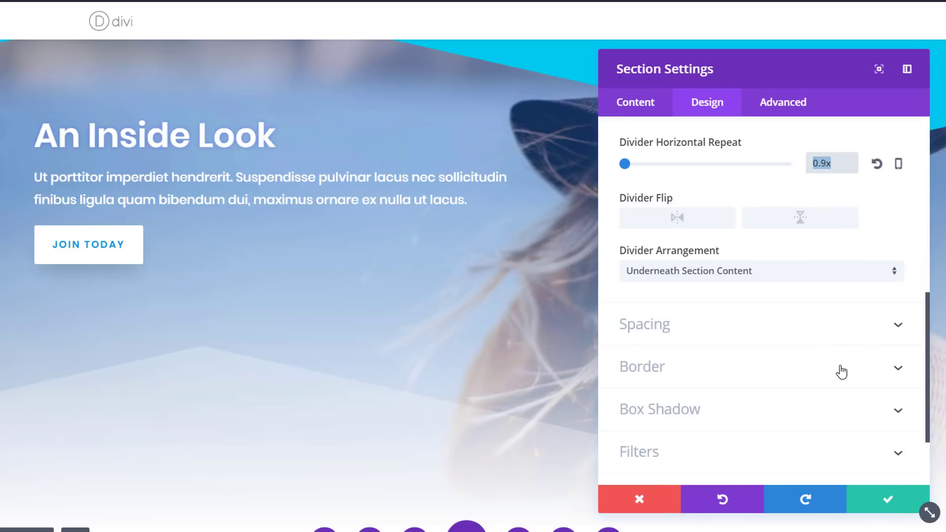
{"action": "left_click", "coordinate": [678, 218]}
{"action": "left_click", "coordinate": [679, 223]}
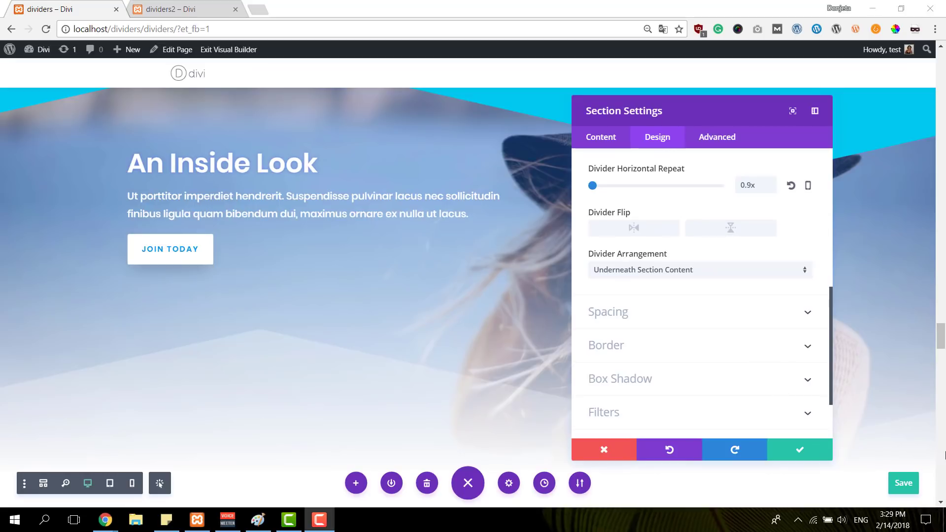
Apply the An Inside Look section's settings and check how it blends with the sections above and below.
{"action": "left_click", "coordinate": [824, 454]}
{"action": "scroll", "coordinate": [606, 370], "scroll_direction": "up", "scroll_amount": 7}
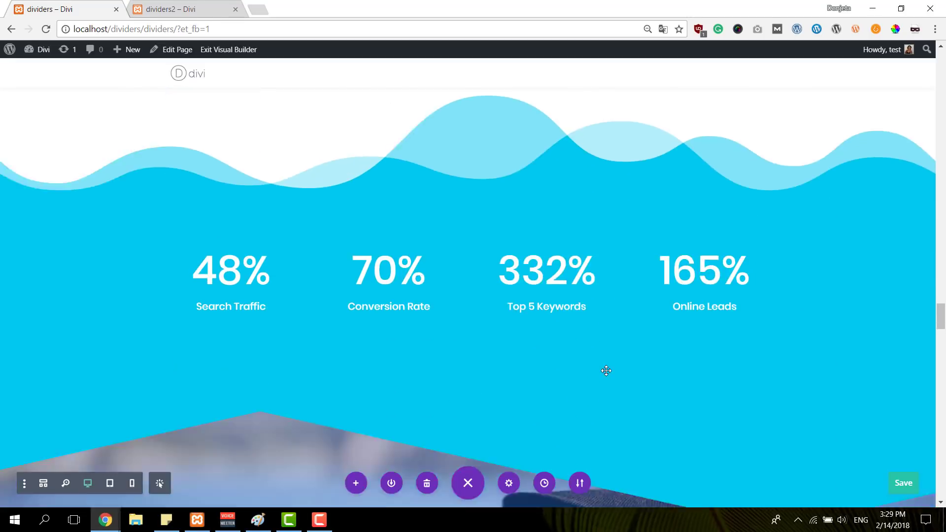
{"action": "scroll", "coordinate": [605, 370], "scroll_direction": "down", "scroll_amount": 8}
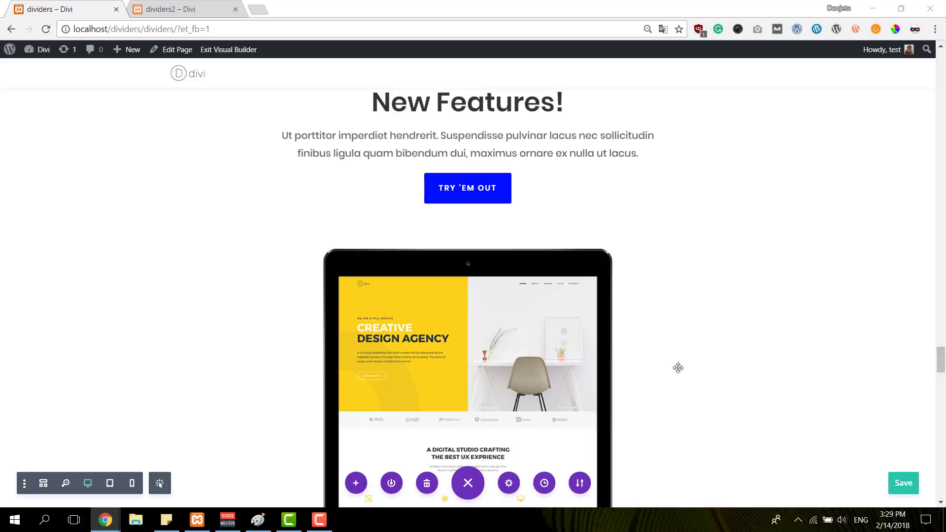
Set the New Features section's background color to white and apply its settings.
{"action": "scroll", "coordinate": [238, 255], "scroll_direction": "up", "scroll_amount": 3}
{"action": "left_click", "coordinate": [19, 169]}
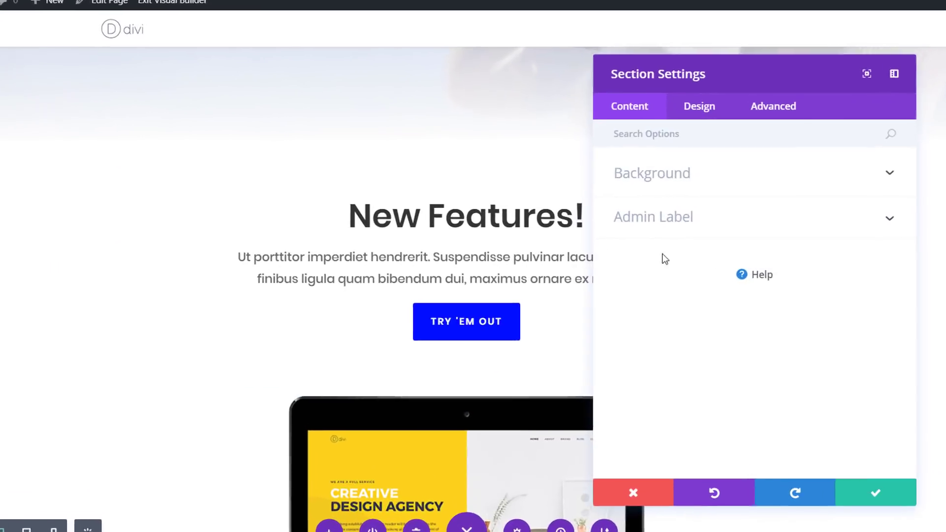
{"action": "left_click", "coordinate": [738, 179]}
{"action": "left_click", "coordinate": [751, 301]}
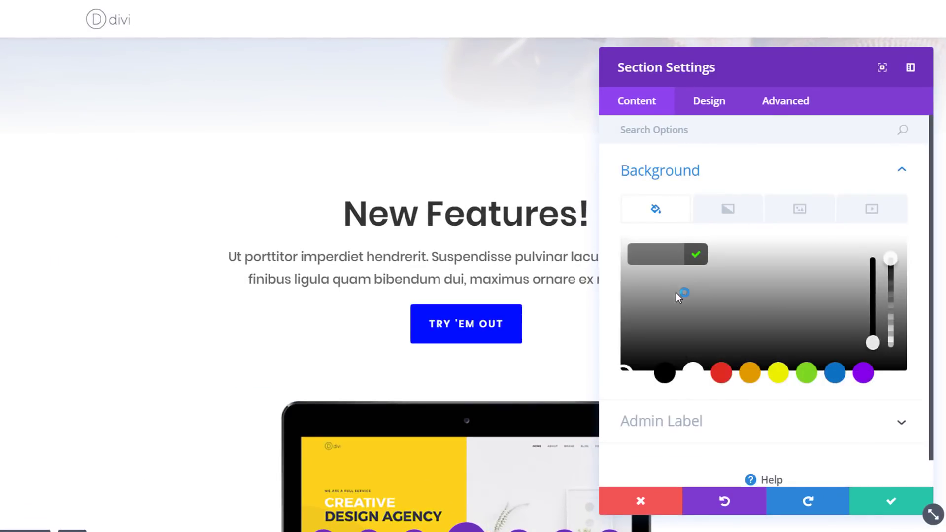
{"action": "left_click", "coordinate": [693, 372]}
{"action": "left_click", "coordinate": [893, 501]}
Set the background color of the section holding the tablet mockup to #166dde.
{"action": "scroll", "coordinate": [194, 249], "scroll_direction": "down", "scroll_amount": 3}
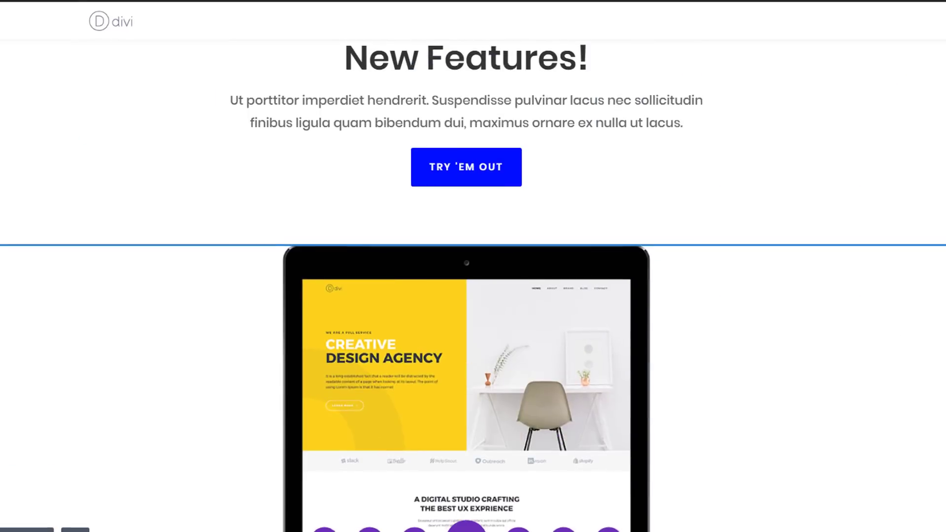
{"action": "left_click", "coordinate": [16, 239]}
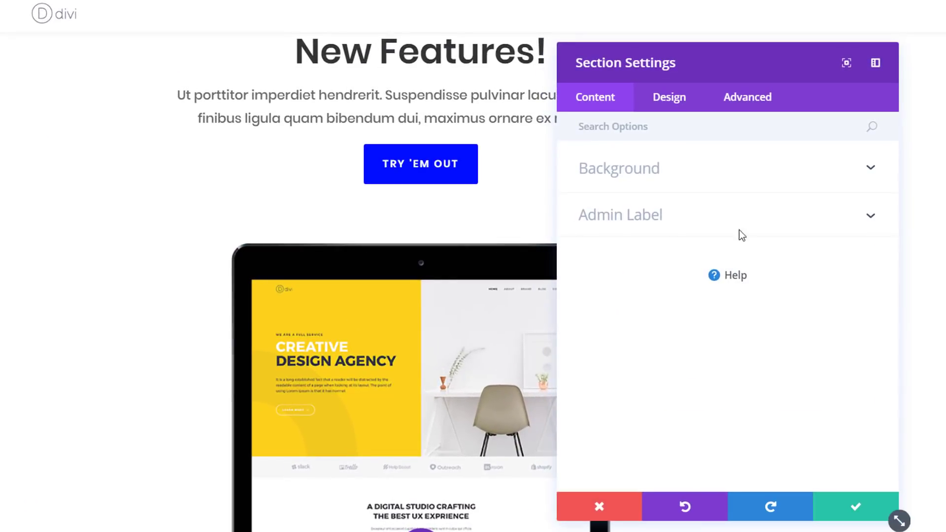
{"action": "left_click", "coordinate": [738, 180]}
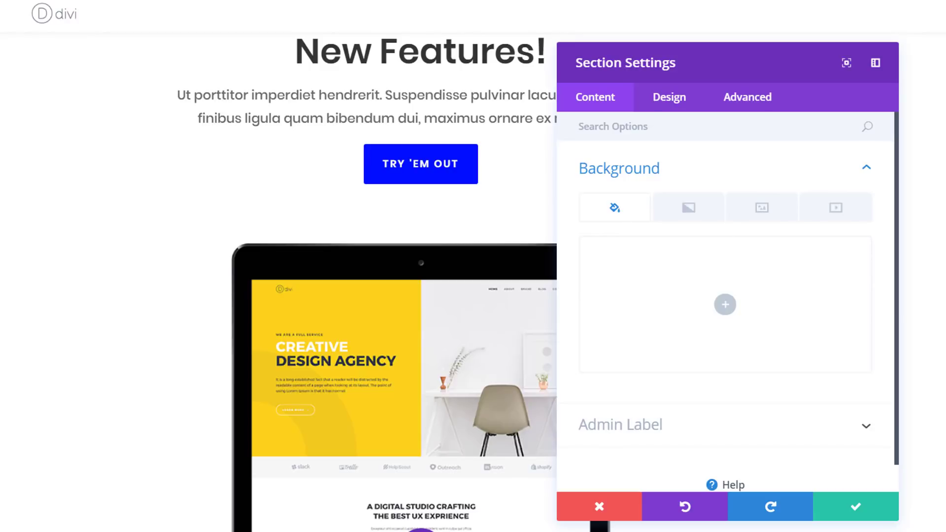
{"action": "left_click", "coordinate": [725, 304]}
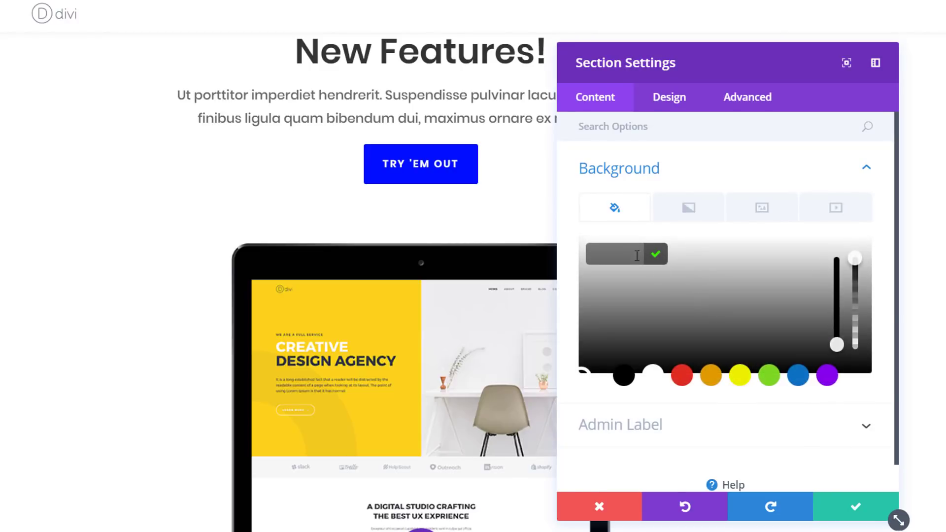
{"action": "type", "text": "#166dde"}
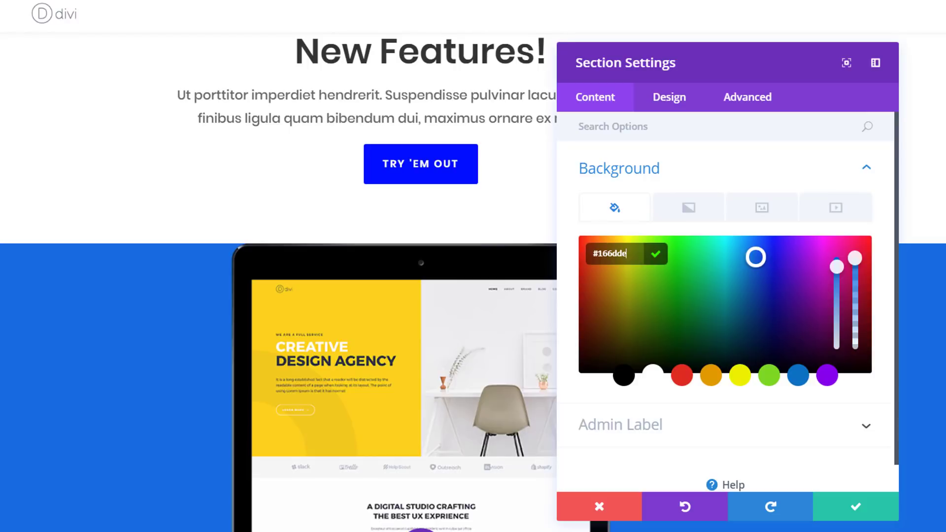
Add a linear background gradient from #1e87ff to #001f77 to the tablet mockup section, with direction 216deg and start position 42%.
{"action": "left_click", "coordinate": [688, 218]}
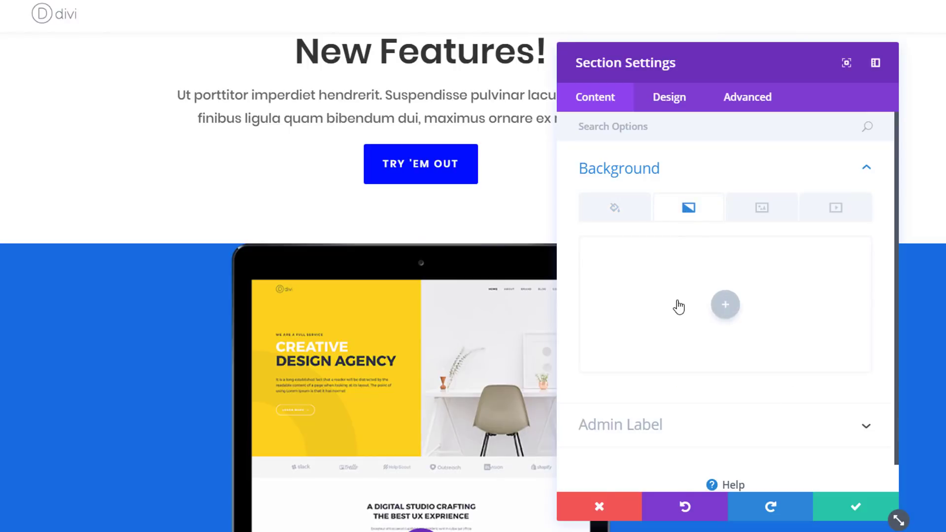
{"action": "left_click", "coordinate": [676, 306]}
{"action": "scroll", "coordinate": [399, 316], "scroll_direction": "down", "scroll_amount": 2}
{"action": "left_click", "coordinate": [665, 397]}
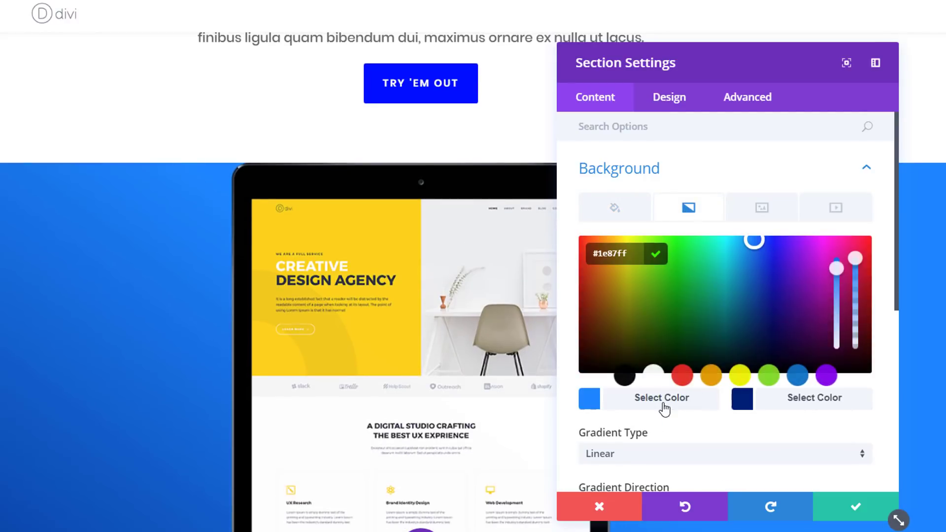
{"action": "left_click", "coordinate": [789, 412]}
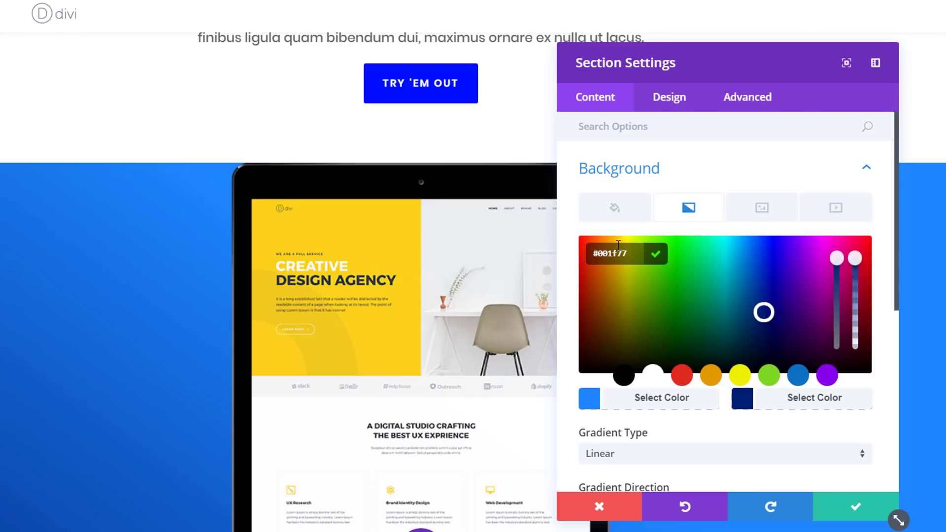
{"action": "scroll", "coordinate": [694, 348], "scroll_direction": "down", "scroll_amount": 3}
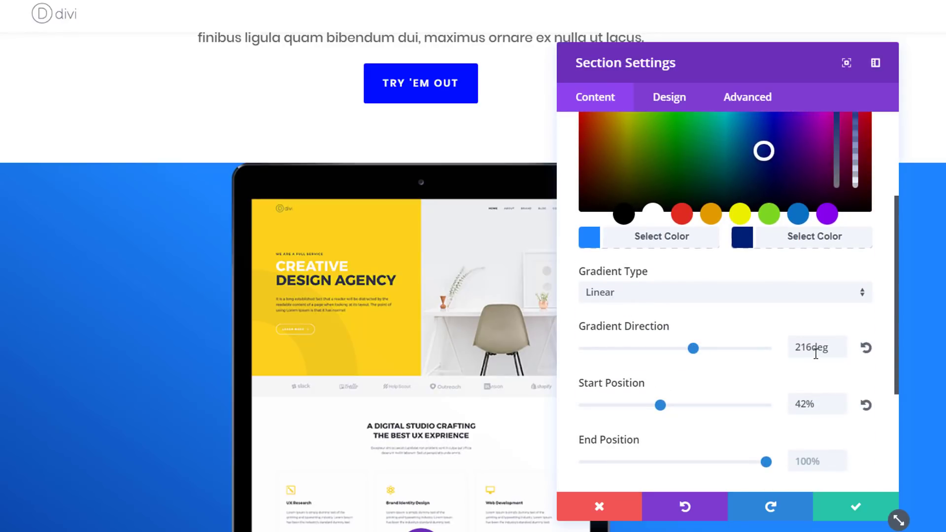
{"action": "left_click", "coordinate": [816, 409]}
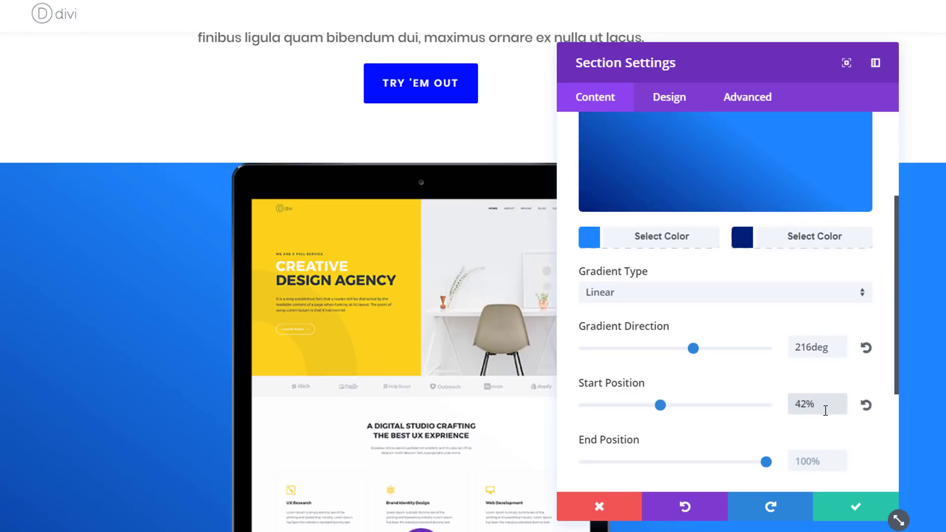
{"action": "scroll", "coordinate": [824, 414], "scroll_direction": "down", "scroll_amount": 3}
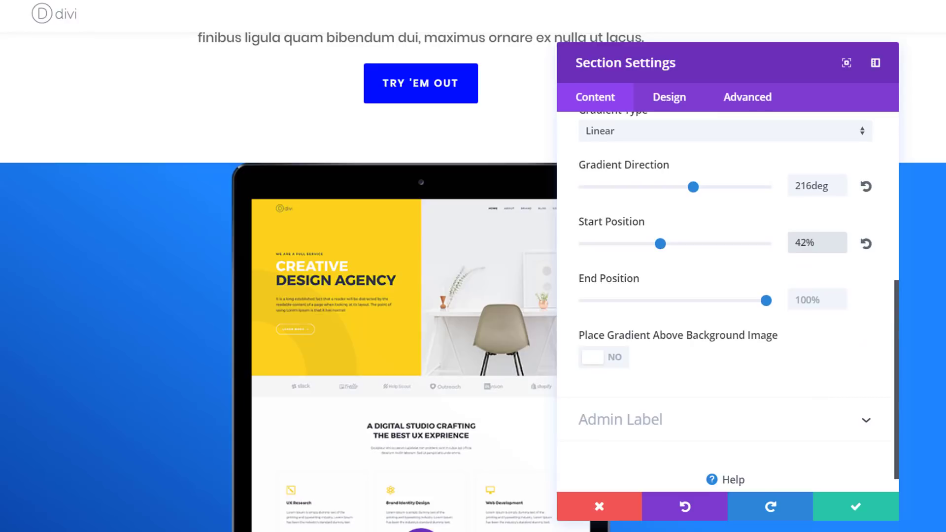
Give the tablet mockup section a top divider in the two-layer, straight slanted style.
{"action": "left_click", "coordinate": [666, 107]}
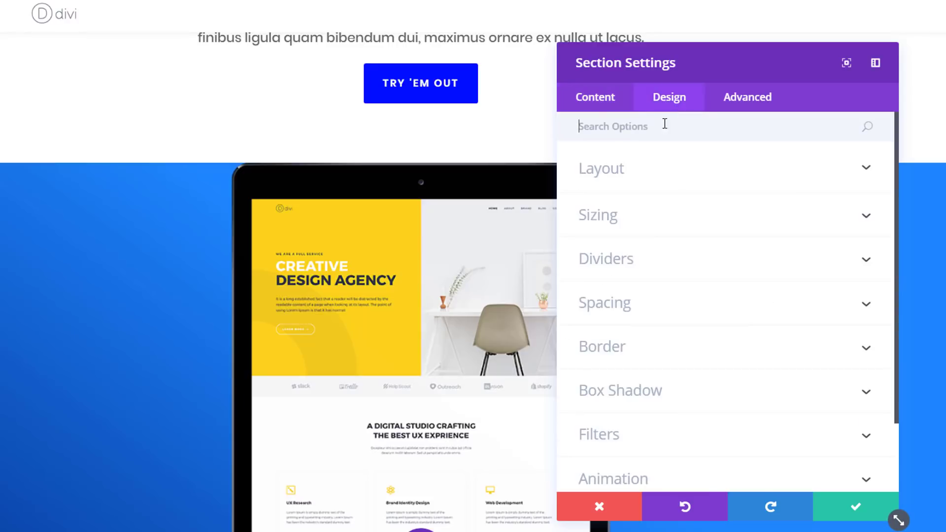
{"action": "left_click", "coordinate": [689, 268]}
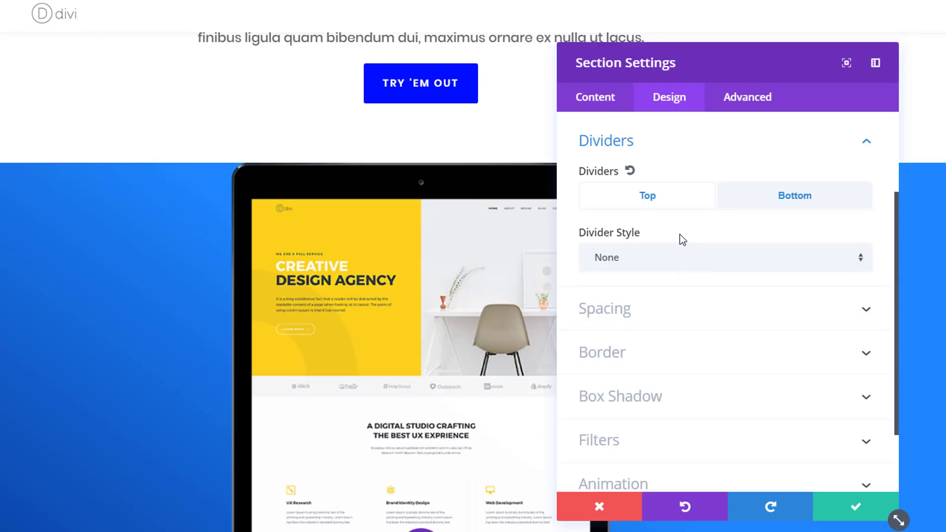
{"action": "left_click", "coordinate": [749, 266]}
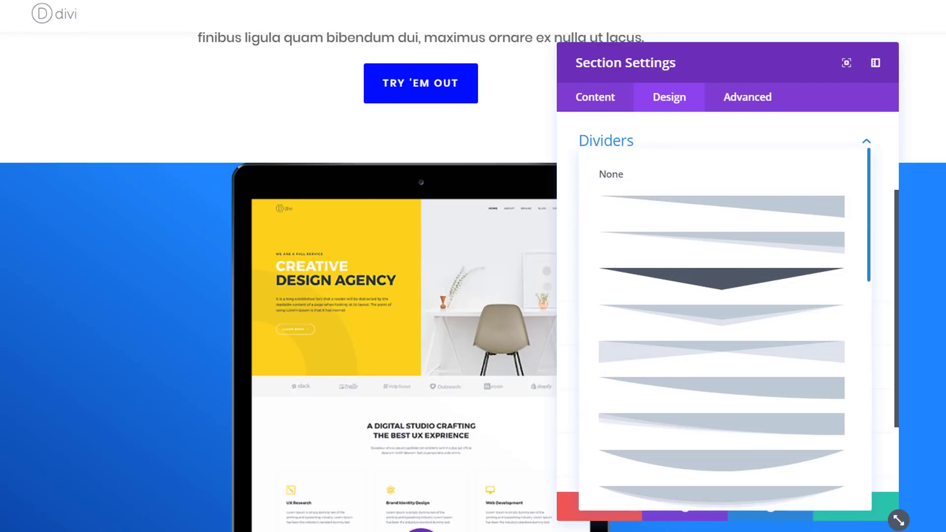
{"action": "scroll", "coordinate": [757, 324], "scroll_direction": "down", "scroll_amount": 2}
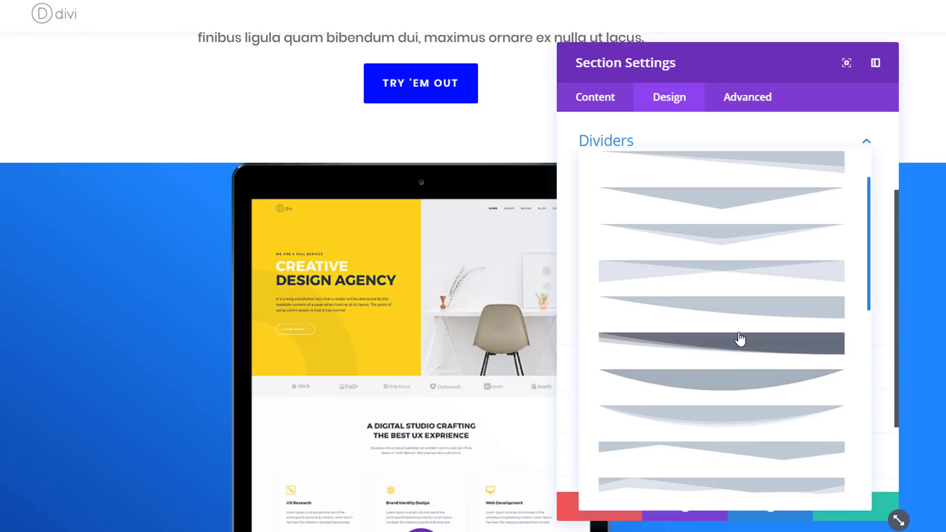
{"action": "scroll", "coordinate": [742, 335], "scroll_direction": "up", "scroll_amount": 1}
{"action": "scroll", "coordinate": [746, 325], "scroll_direction": "down", "scroll_amount": 1}
{"action": "scroll", "coordinate": [749, 319], "scroll_direction": "up", "scroll_amount": 2}
{"action": "left_click", "coordinate": [782, 240]}
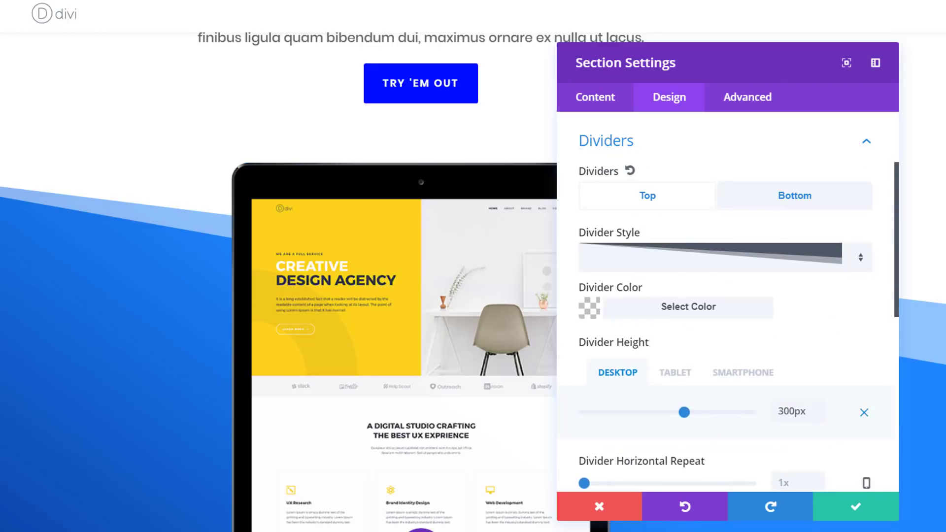
{"action": "scroll", "coordinate": [728, 349], "scroll_direction": "down", "scroll_amount": 2}
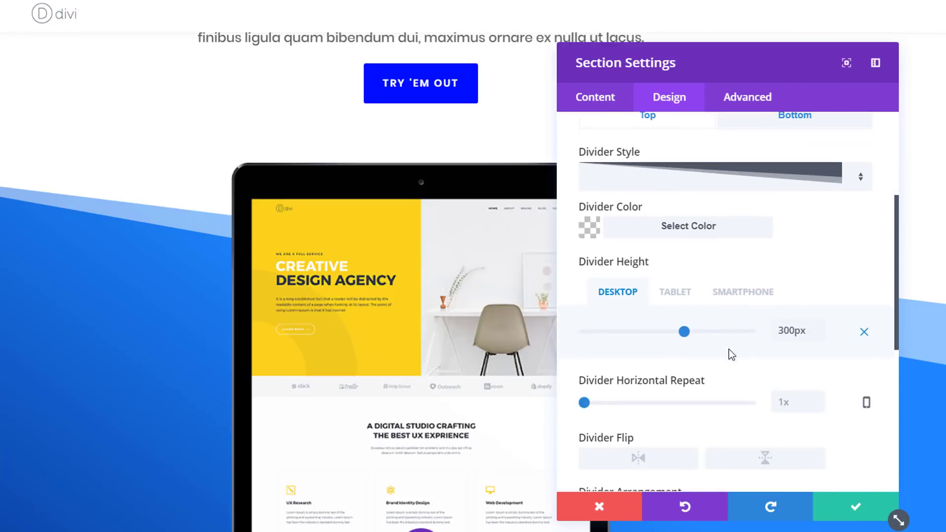
Check the top divider's height for desktop, tablet and smartphone on the tablet mockup section.
{"action": "double_click", "coordinate": [801, 331]}
{"action": "left_click", "coordinate": [679, 292]}
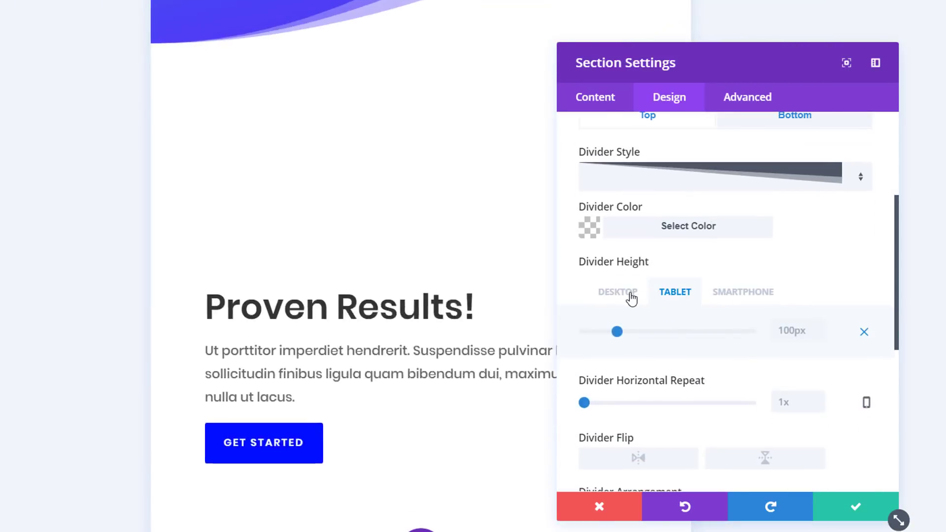
{"action": "left_click", "coordinate": [731, 295]}
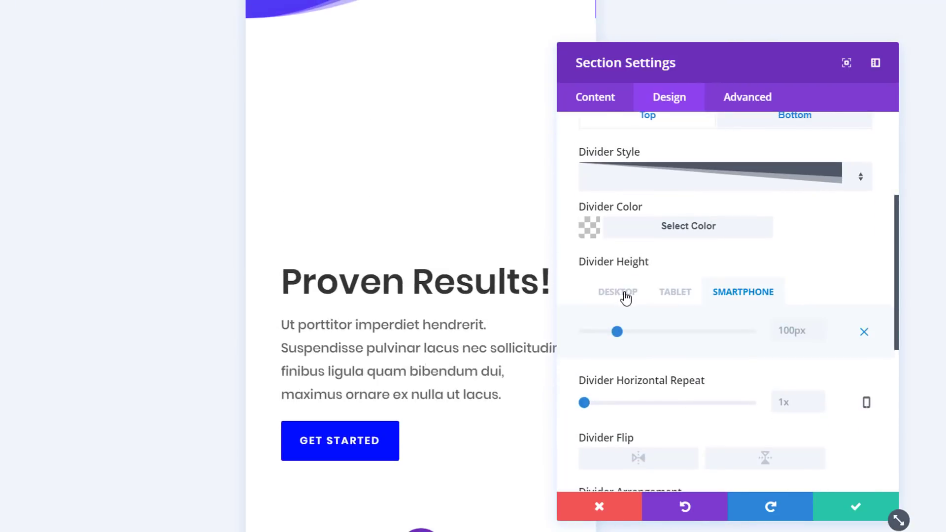
{"action": "left_click", "coordinate": [625, 297]}
{"action": "scroll", "coordinate": [465, 292], "scroll_direction": "up", "scroll_amount": 8}
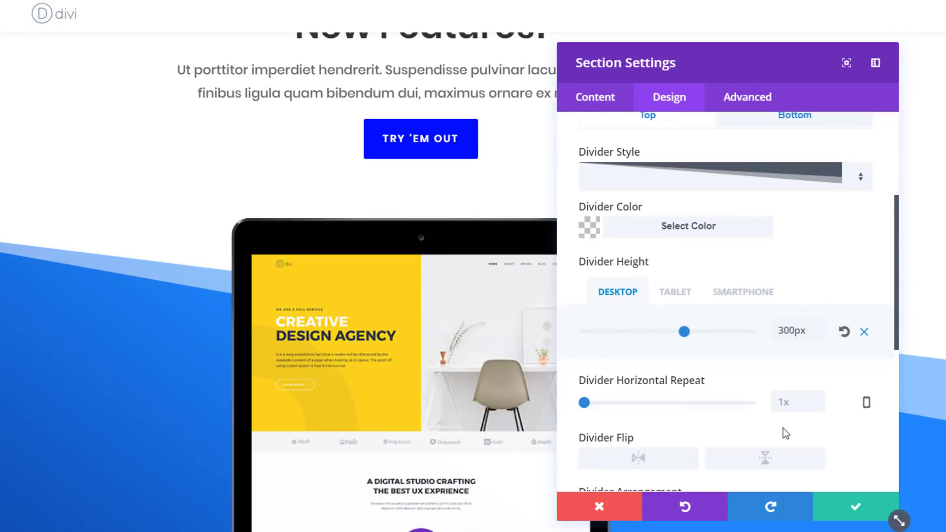
Try arranging the top divider On Top Of Section Content, and return it to Underneath Section Content.
{"action": "scroll", "coordinate": [743, 353], "scroll_direction": "down", "scroll_amount": 6}
{"action": "scroll", "coordinate": [684, 344], "scroll_direction": "up", "scroll_amount": 3}
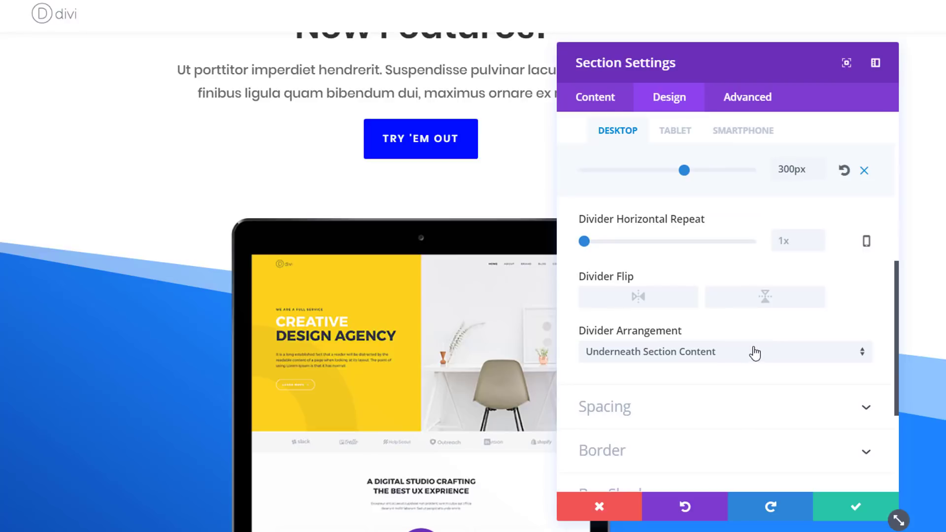
{"action": "left_click", "coordinate": [754, 352]}
{"action": "left_click", "coordinate": [710, 368]}
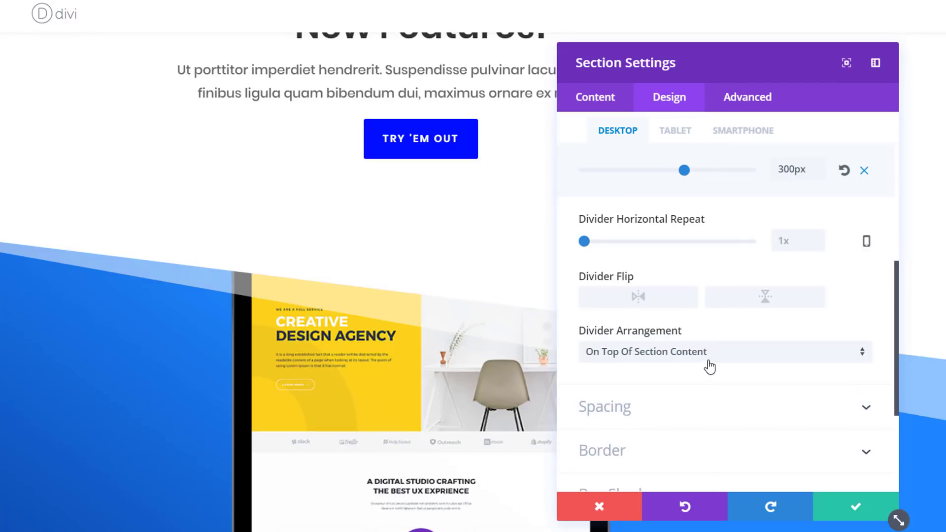
{"action": "left_click", "coordinate": [709, 357]}
{"action": "left_click", "coordinate": [710, 391]}
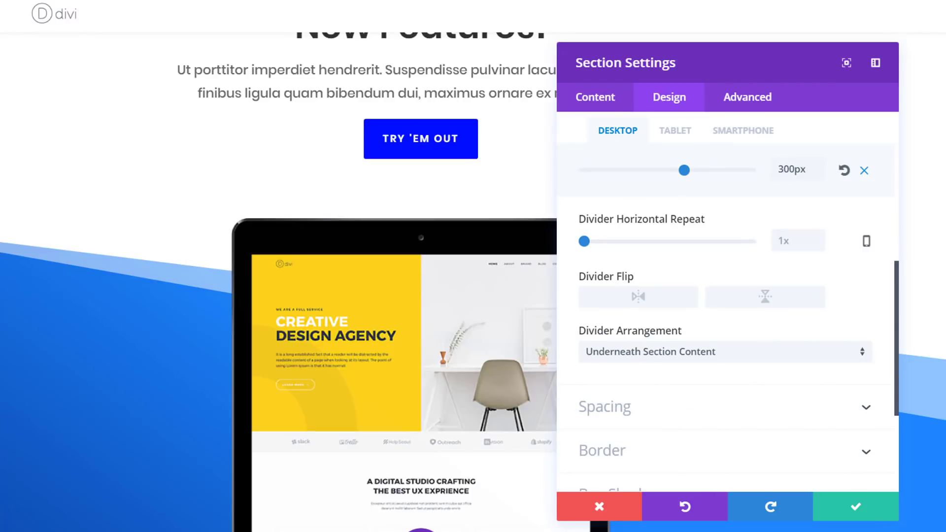
Give the tablet mockup section a bottom divider in the single-layer, curved slanted style and inspect it on the page.
{"action": "scroll", "coordinate": [783, 335], "scroll_direction": "up", "scroll_amount": 5}
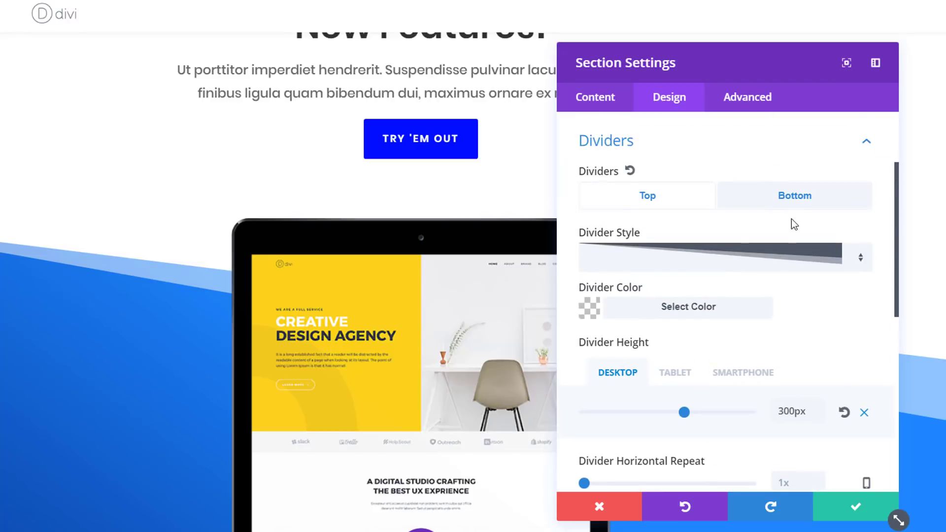
{"action": "left_click", "coordinate": [794, 207]}
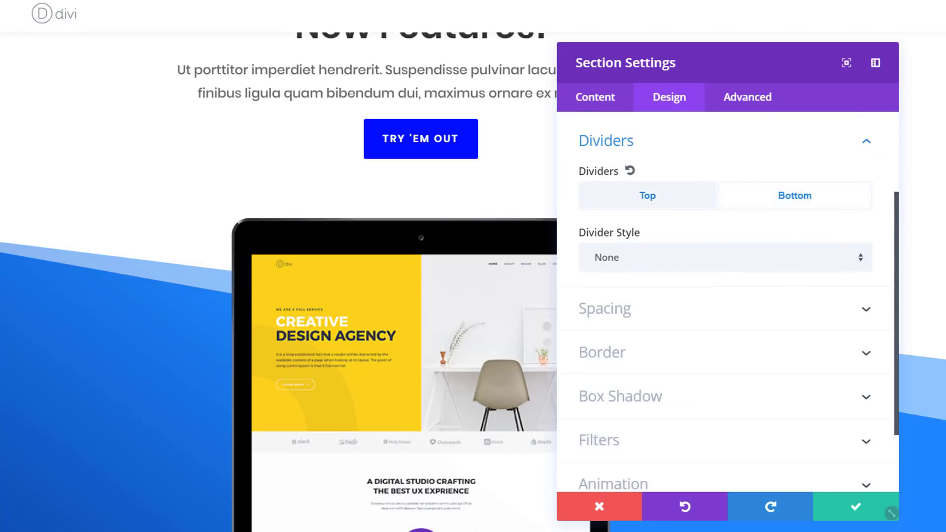
{"action": "left_click", "coordinate": [764, 261]}
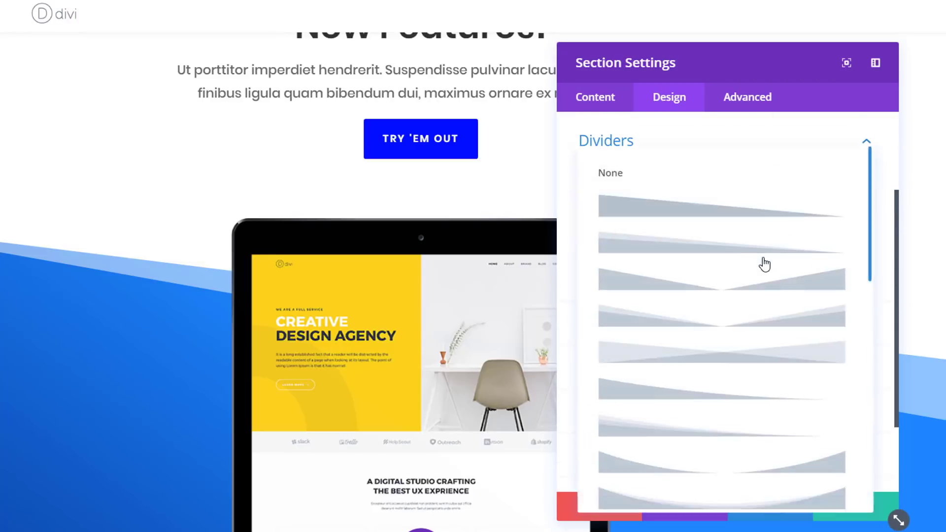
{"action": "scroll", "coordinate": [771, 379], "scroll_direction": "down", "scroll_amount": 1}
{"action": "scroll", "coordinate": [772, 379], "scroll_direction": "down", "scroll_amount": 5}
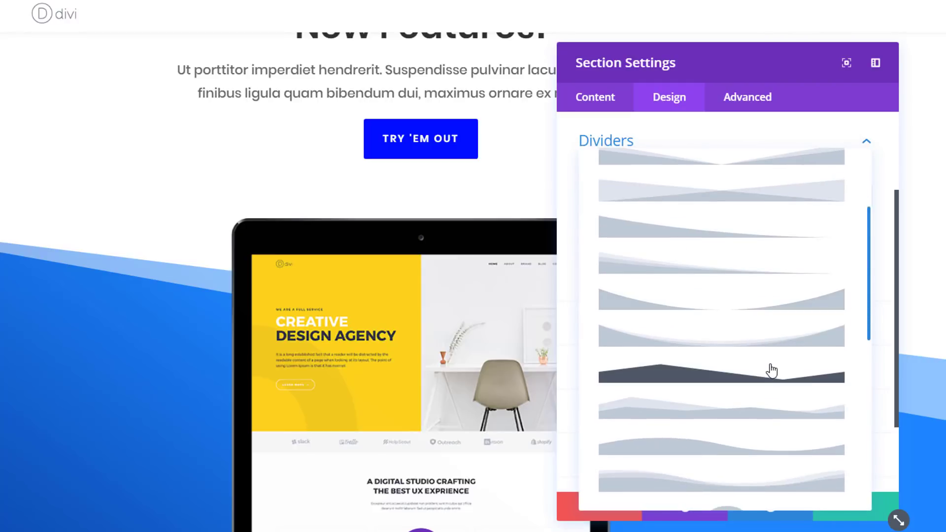
{"action": "scroll", "coordinate": [771, 372], "scroll_direction": "down", "scroll_amount": 1}
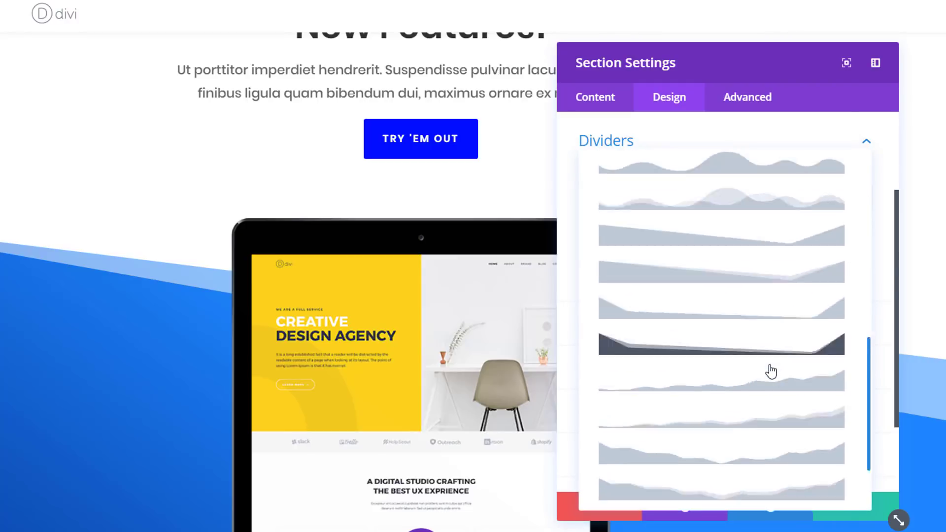
{"action": "scroll", "coordinate": [771, 372], "scroll_direction": "up", "scroll_amount": 5}
{"action": "scroll", "coordinate": [771, 372], "scroll_direction": "up", "scroll_amount": 2}
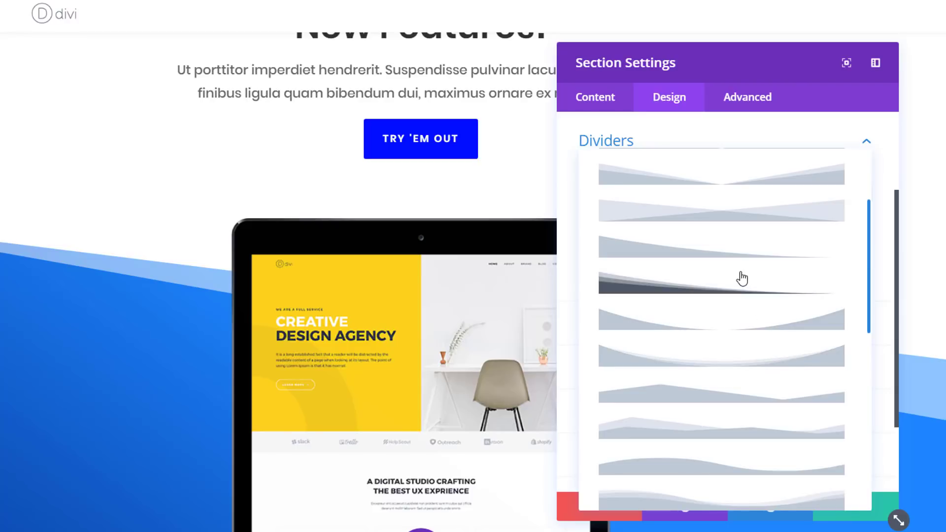
{"action": "left_click", "coordinate": [733, 257]}
{"action": "scroll", "coordinate": [205, 310], "scroll_direction": "down", "scroll_amount": 5}
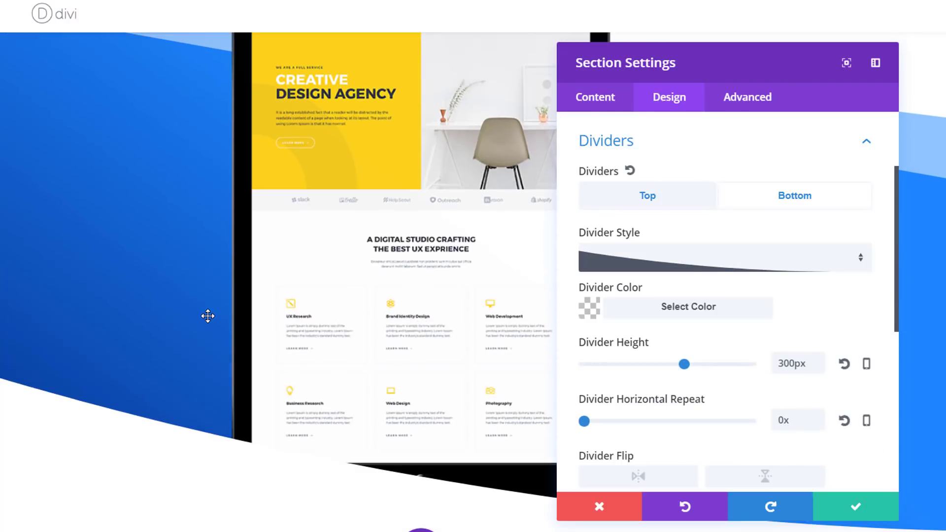
{"action": "scroll", "coordinate": [208, 315], "scroll_direction": "up", "scroll_amount": 2}
Try the two-layer slanted style on the bottom divider, and settle on the single-layer, straight slanted style.
{"action": "left_click", "coordinate": [827, 257]}
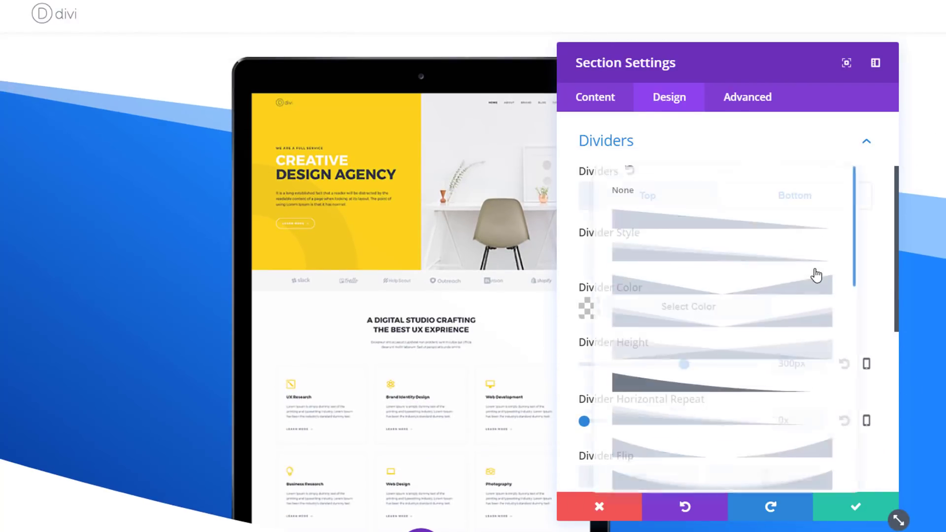
{"action": "left_click", "coordinate": [760, 232]}
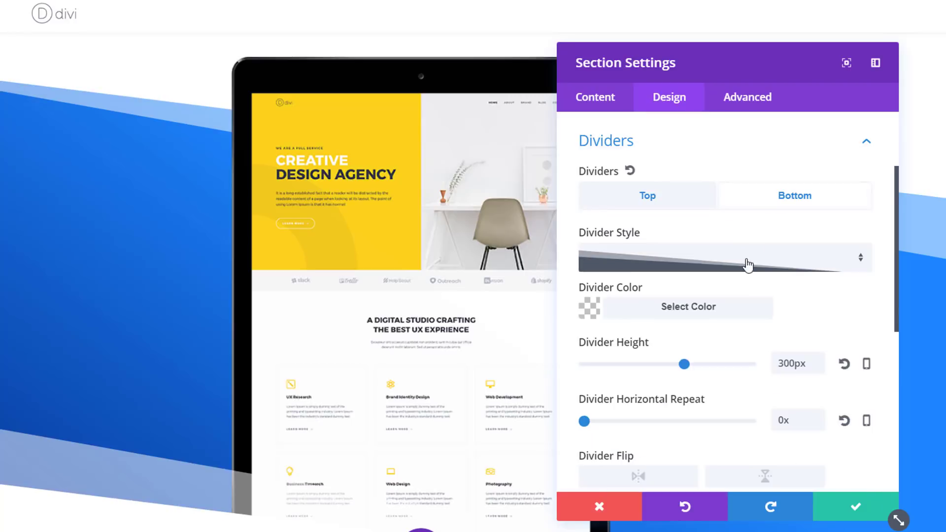
{"action": "left_click", "coordinate": [734, 259]}
{"action": "left_click", "coordinate": [707, 214]}
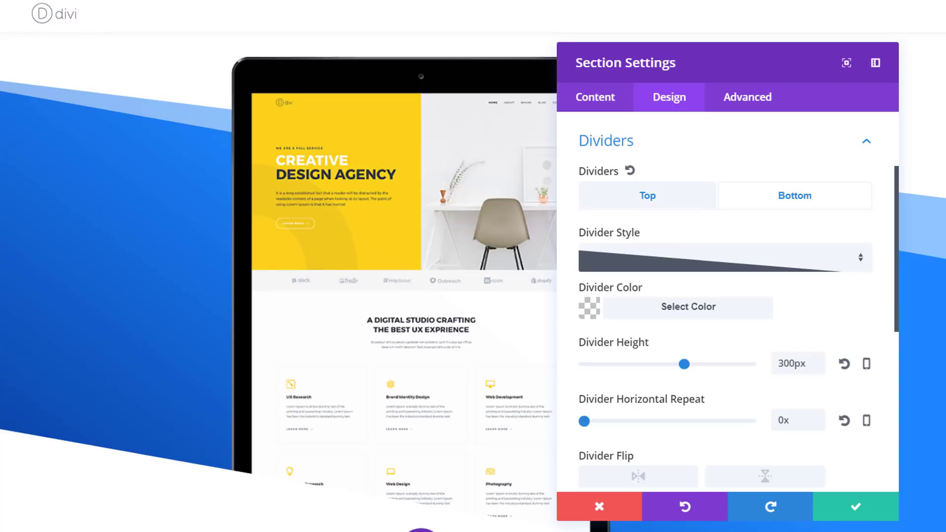
Review the bottom divider's color, height and horizontal repeat settings.
{"action": "left_click", "coordinate": [635, 310]}
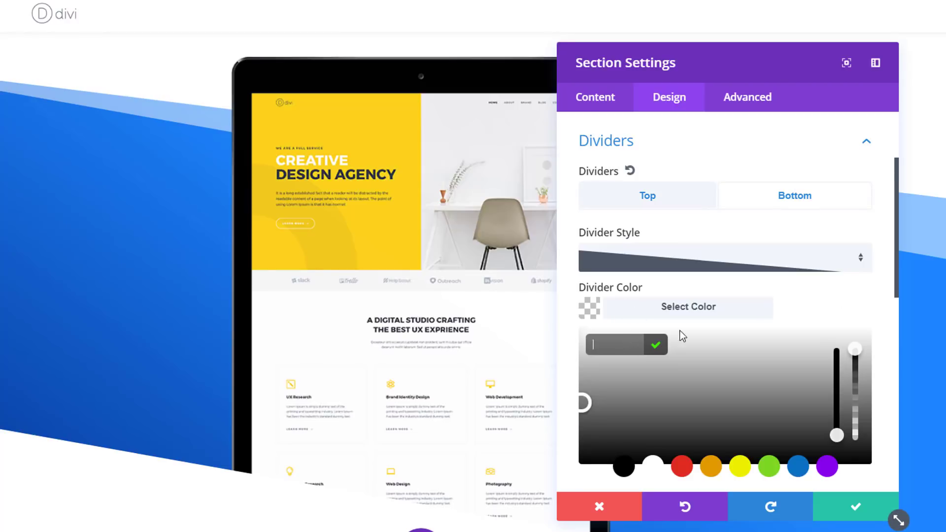
{"action": "left_click", "coordinate": [744, 307]}
{"action": "scroll", "coordinate": [738, 310], "scroll_direction": "down", "scroll_amount": 3}
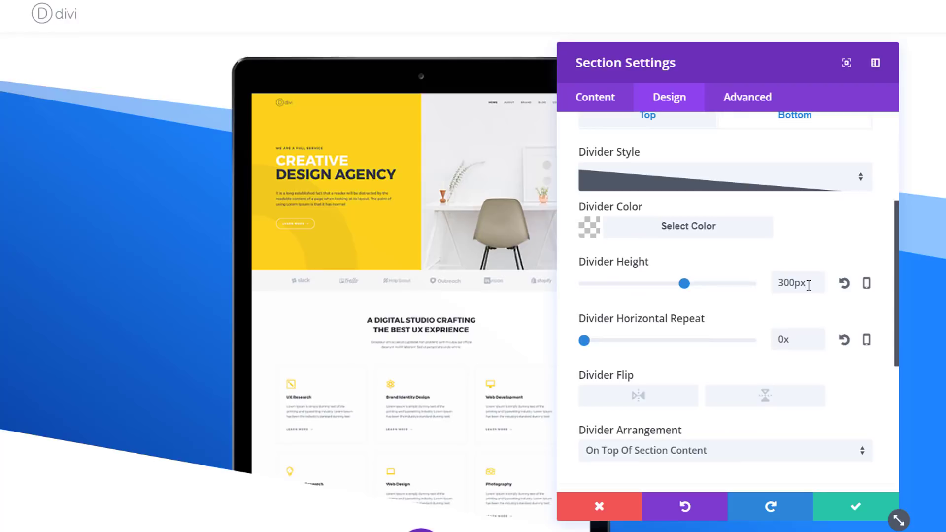
{"action": "left_click_drag", "start_coordinate": [808, 283], "coordinate": [785, 279]}
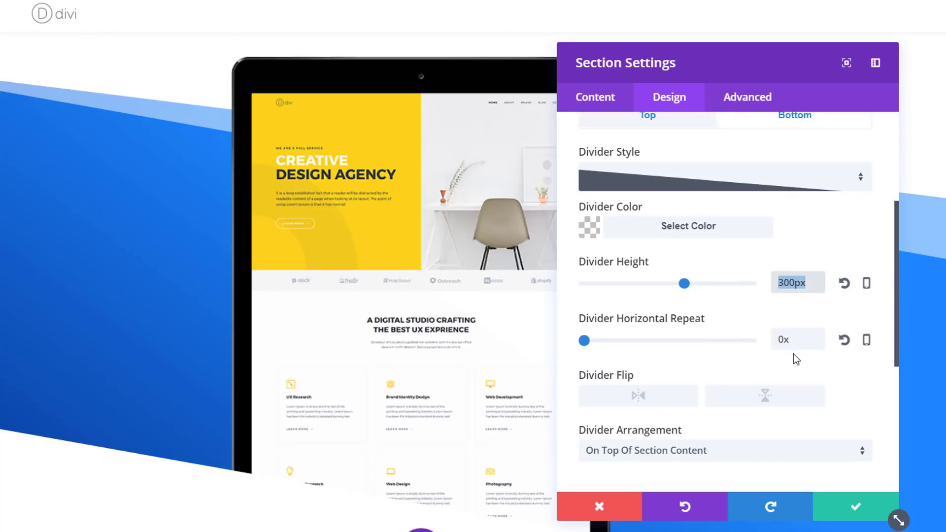
{"action": "left_click_drag", "start_coordinate": [792, 343], "coordinate": [769, 339]}
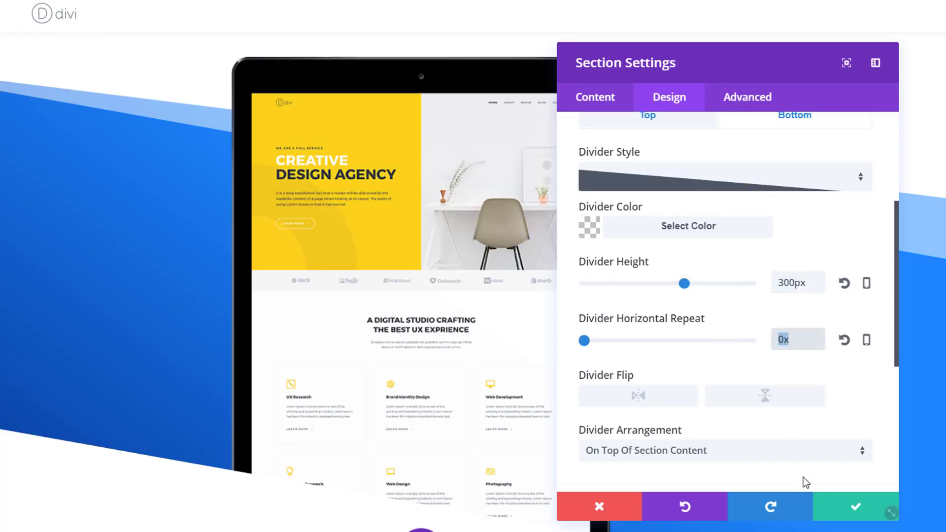
Compare the bottom divider underneath the content, keep it On Top Of Section Content and apply the section's settings.
{"action": "left_click", "coordinate": [781, 450]}
{"action": "left_click", "coordinate": [765, 463]}
{"action": "left_click", "coordinate": [766, 458]}
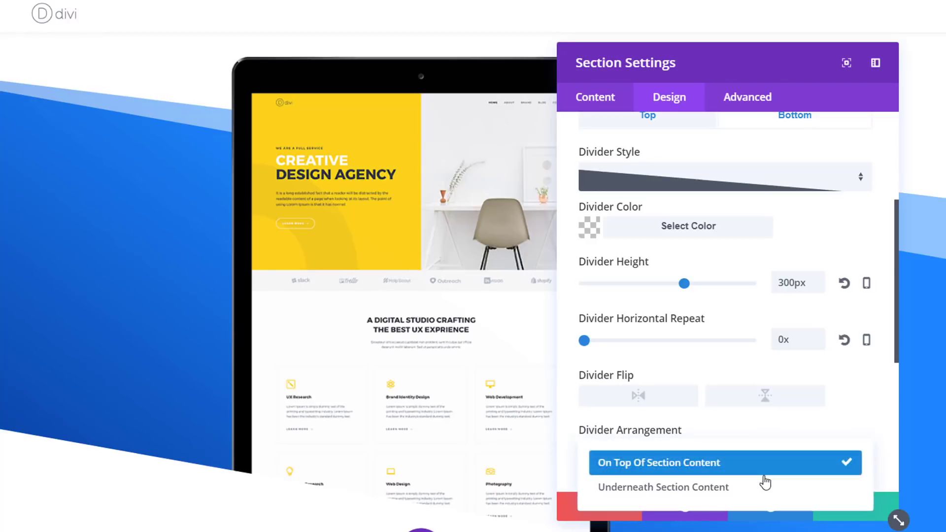
{"action": "left_click", "coordinate": [755, 487]}
{"action": "left_click", "coordinate": [751, 462]}
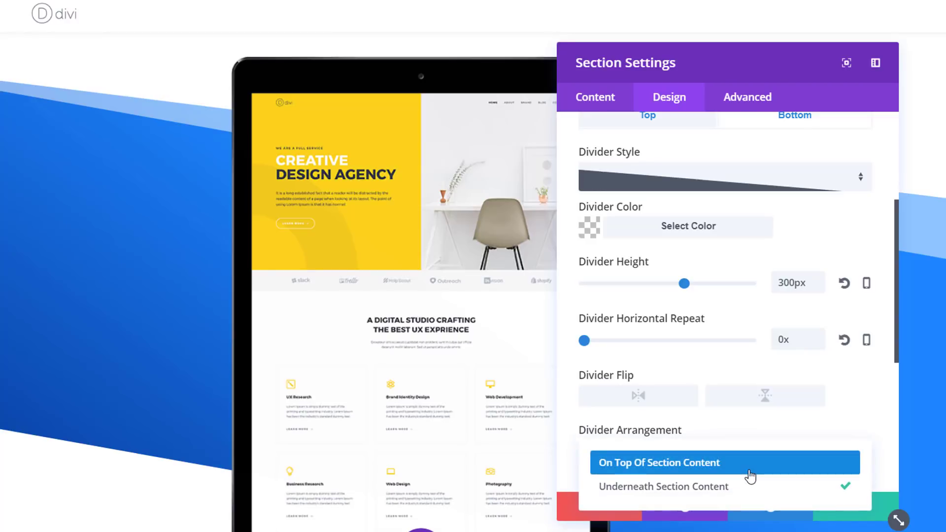
{"action": "left_click", "coordinate": [748, 470]}
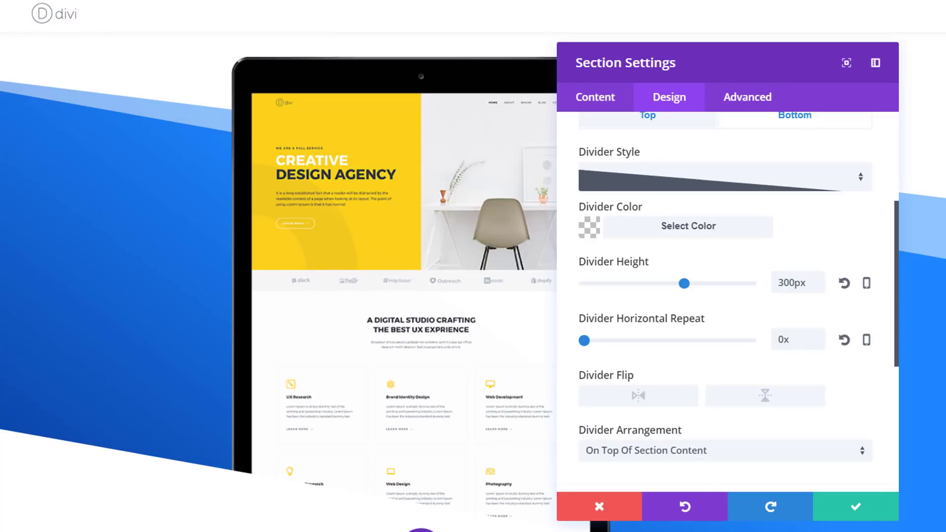
{"action": "left_click", "coordinate": [894, 506]}
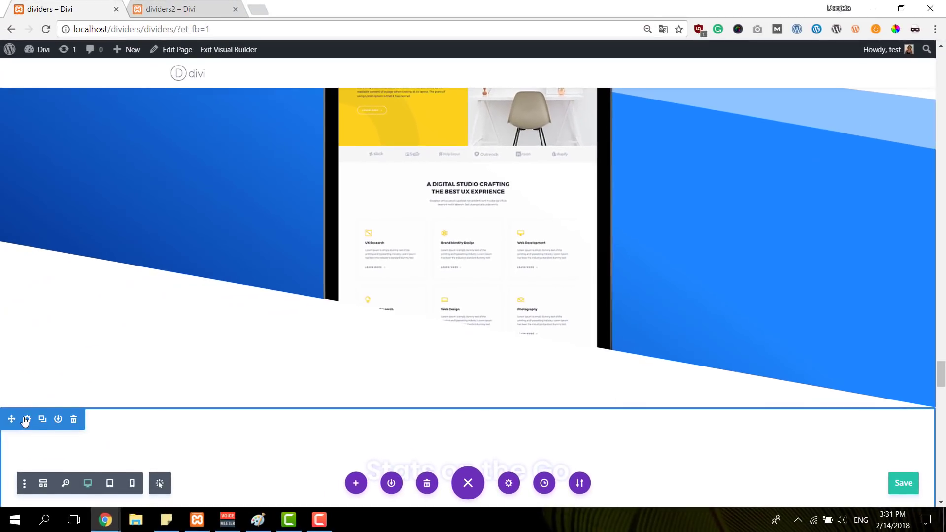
Set the Stats on the Go section's background color to #1e87ff.
{"action": "left_click", "coordinate": [26, 419]}
{"action": "left_click", "coordinate": [651, 191]}
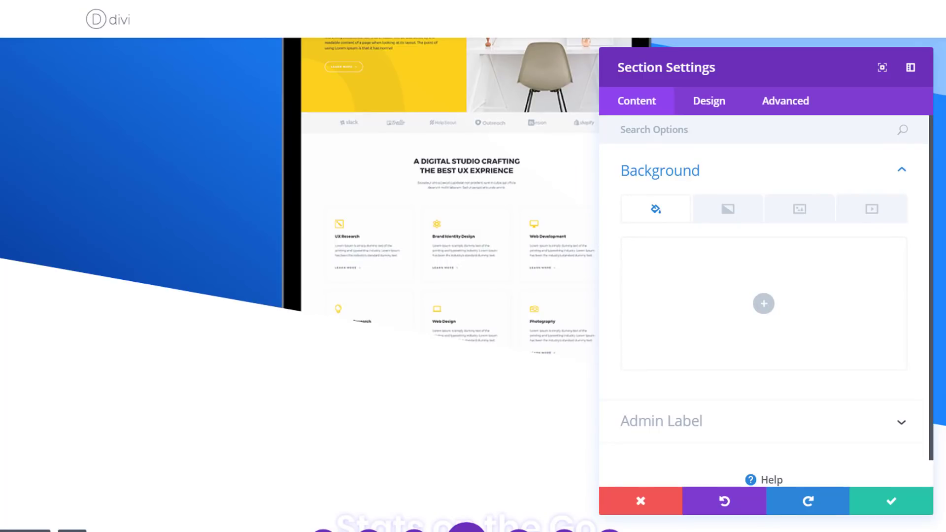
{"action": "left_click", "coordinate": [763, 304]}
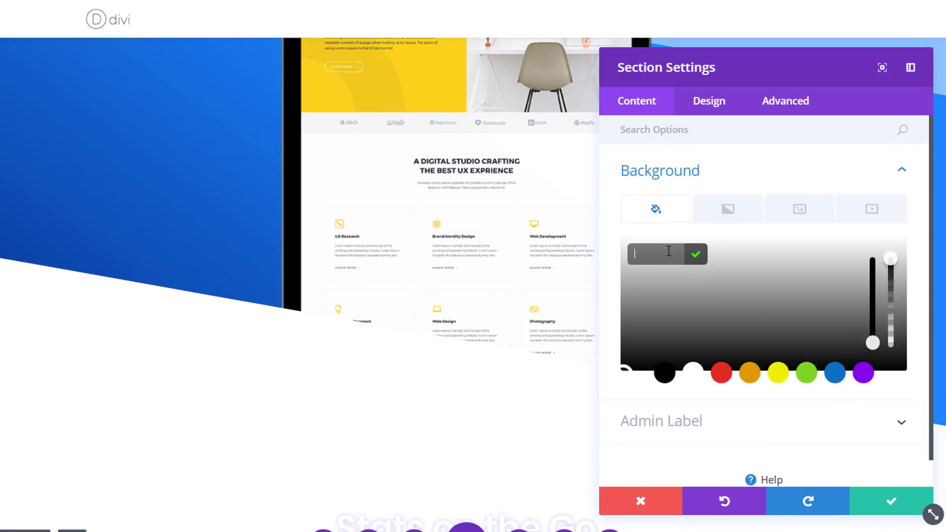
{"action": "type", "text": "#1e87ff"}
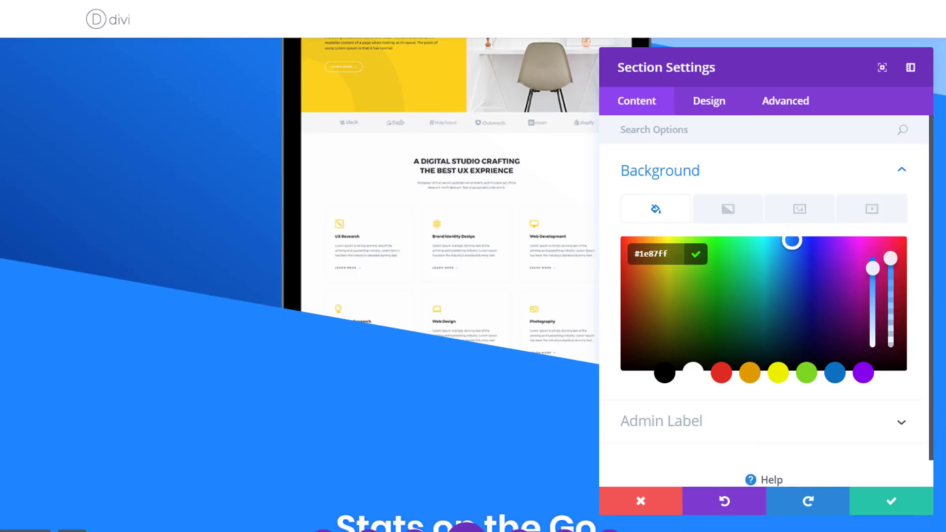
Add a linear background gradient from #1e87ff to #1e4fff to the Stats on the Go section.
{"action": "left_click", "coordinate": [724, 209]}
{"action": "left_click", "coordinate": [754, 302]}
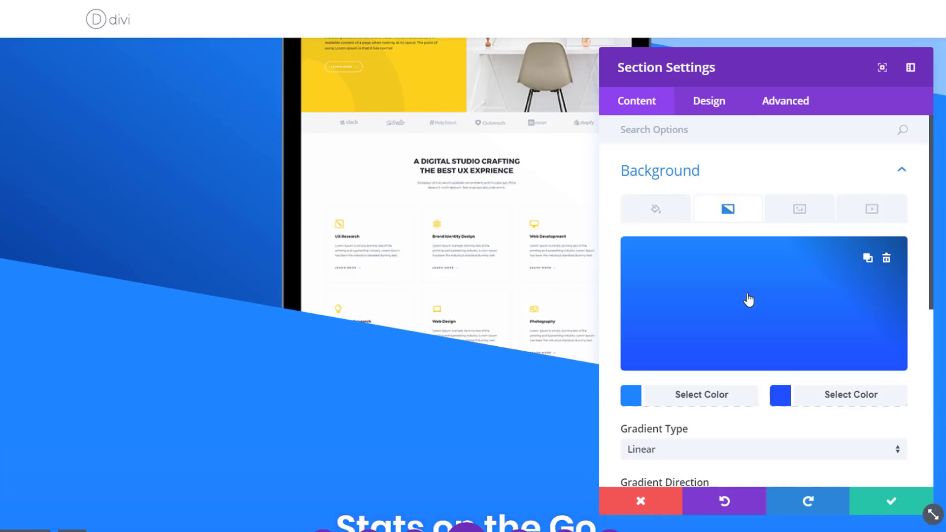
{"action": "scroll", "coordinate": [788, 355], "scroll_direction": "down", "scroll_amount": 2}
{"action": "left_click", "coordinate": [712, 318]}
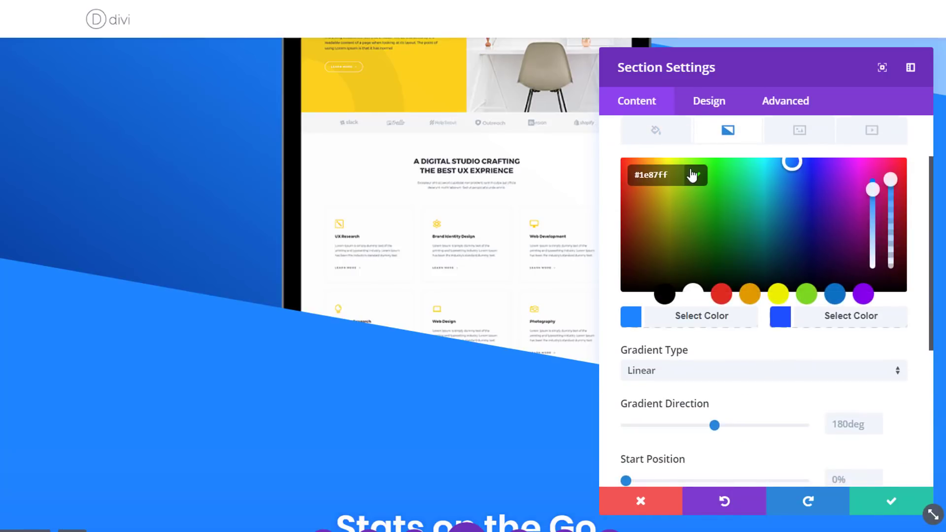
{"action": "left_click", "coordinate": [831, 319]}
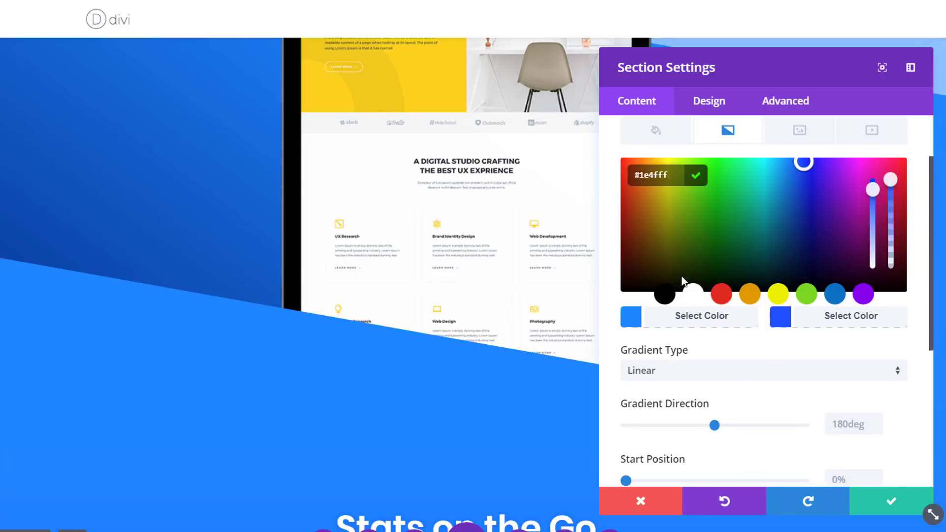
{"action": "left_click", "coordinate": [823, 327]}
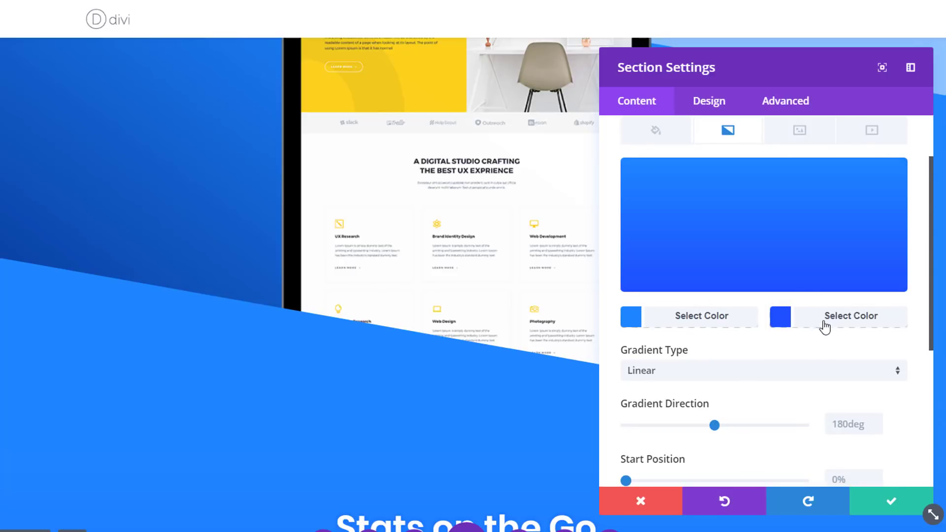
{"action": "left_click", "coordinate": [823, 322]}
{"action": "scroll", "coordinate": [773, 330], "scroll_direction": "down", "scroll_amount": 3}
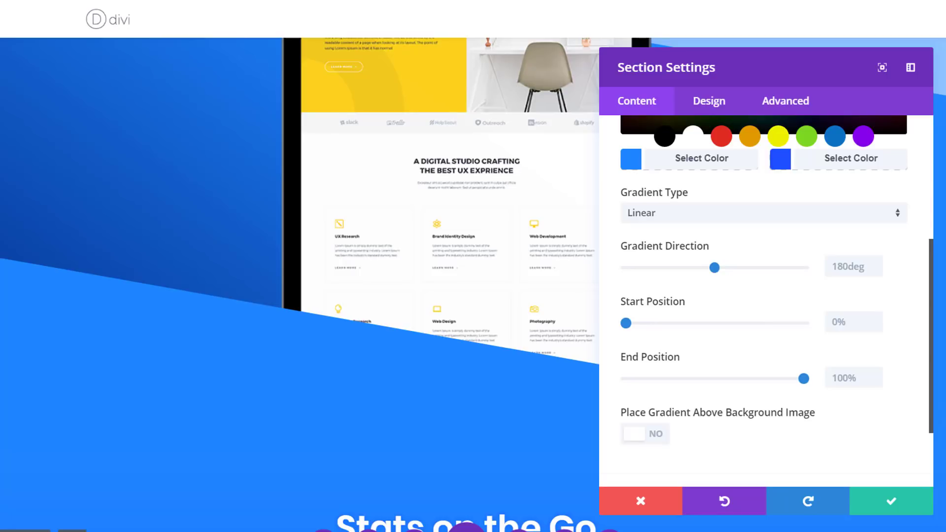
Give the Stats on the Go section a bottom divider in the single straight slope style.
{"action": "left_click", "coordinate": [697, 103]}
{"action": "scroll", "coordinate": [288, 302], "scroll_direction": "down", "scroll_amount": 10}
{"action": "scroll", "coordinate": [288, 301], "scroll_direction": "down", "scroll_amount": 5}
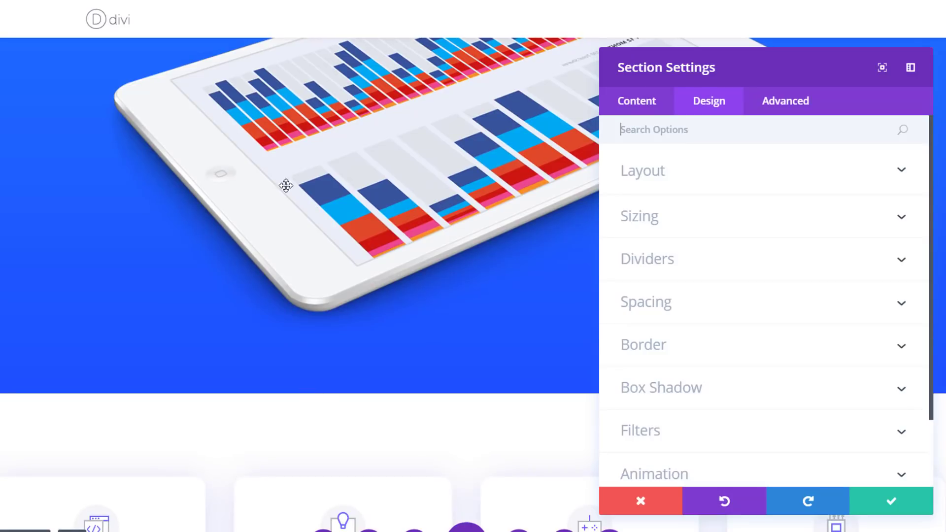
{"action": "left_click", "coordinate": [733, 261]}
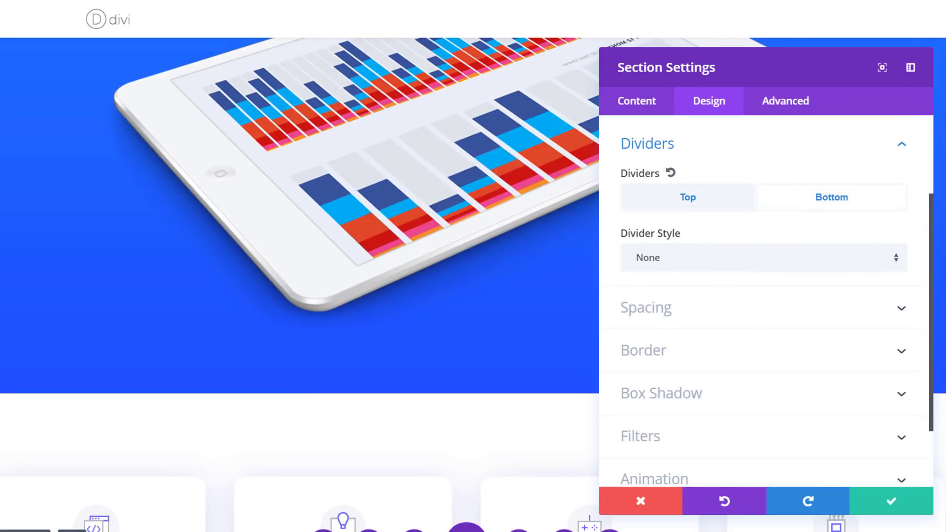
{"action": "left_click", "coordinate": [842, 262]}
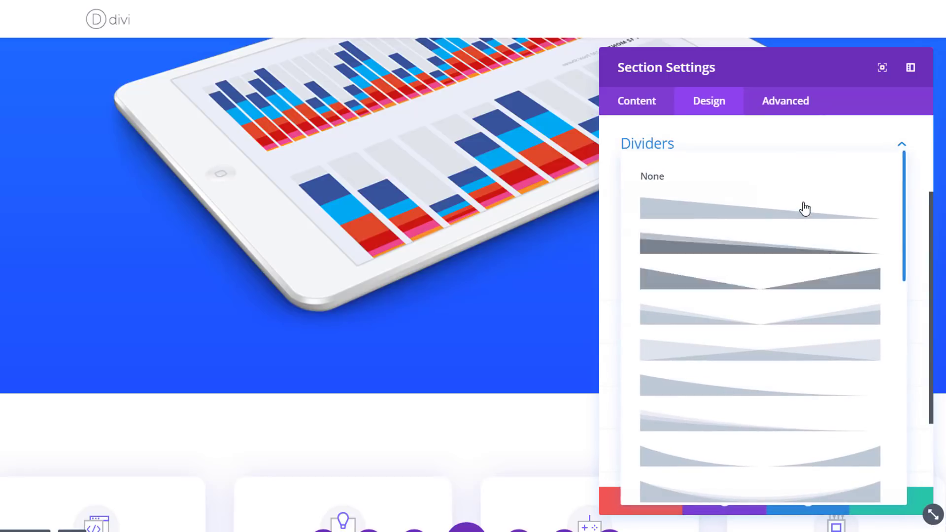
{"action": "left_click", "coordinate": [803, 206]}
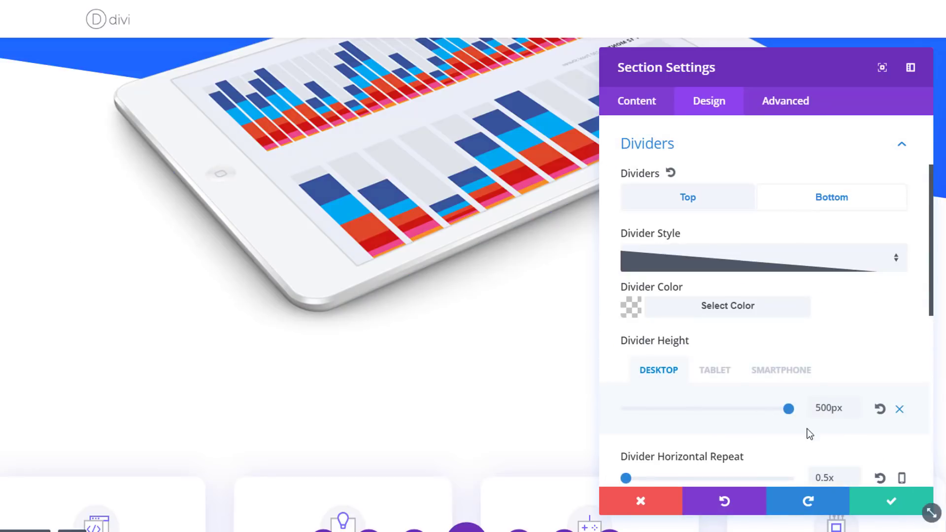
Review the bottom divider's height for desktop, tablet and smartphone, and its horizontal repeat.
{"action": "scroll", "coordinate": [807, 429], "scroll_direction": "down", "scroll_amount": 2}
{"action": "scroll", "coordinate": [805, 386], "scroll_direction": "down", "scroll_amount": 1}
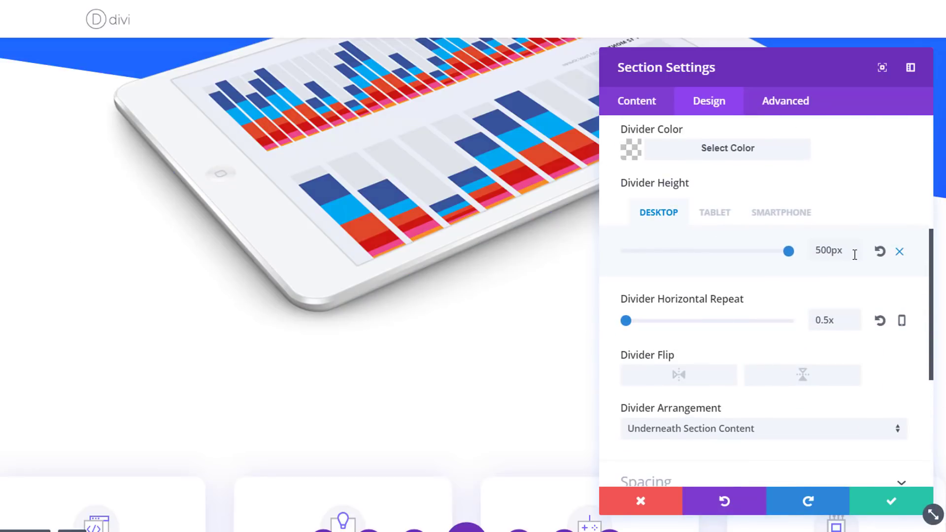
{"action": "left_click_drag", "start_coordinate": [855, 254], "coordinate": [810, 250]}
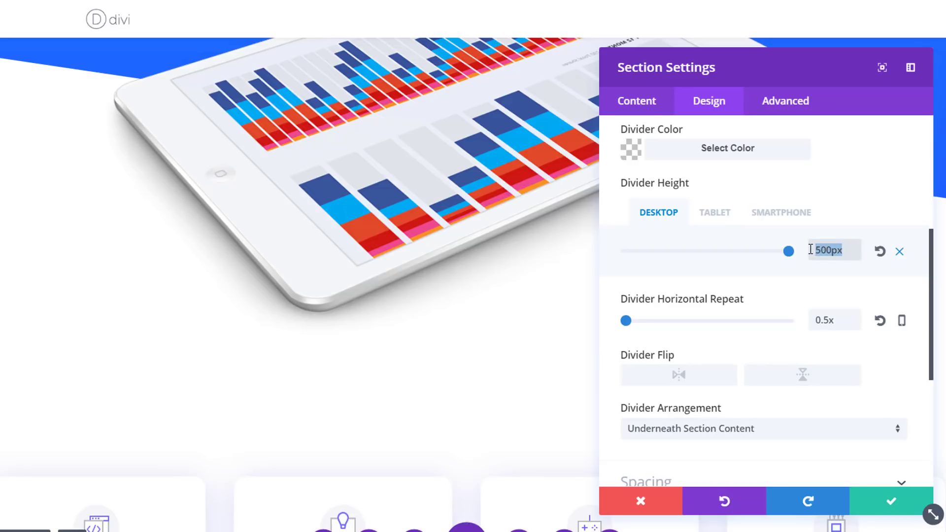
{"action": "left_click", "coordinate": [725, 213]}
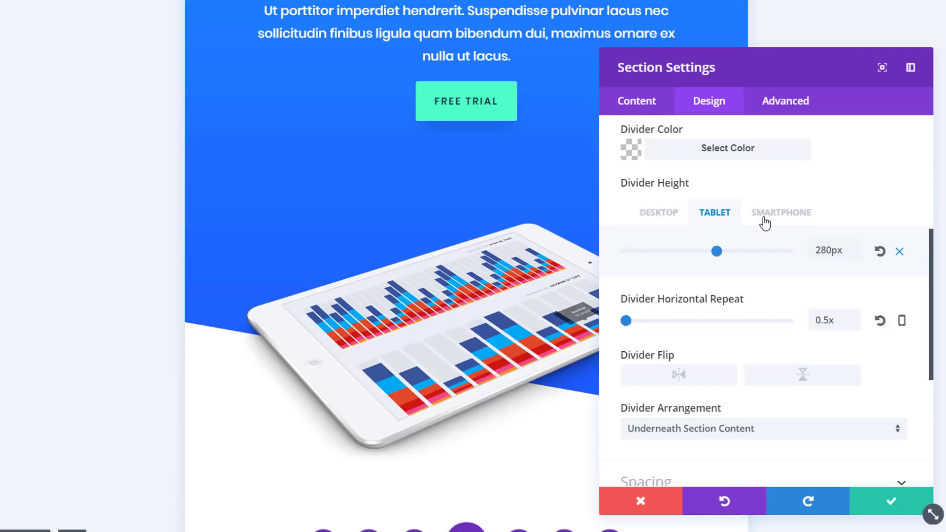
{"action": "left_click", "coordinate": [763, 223]}
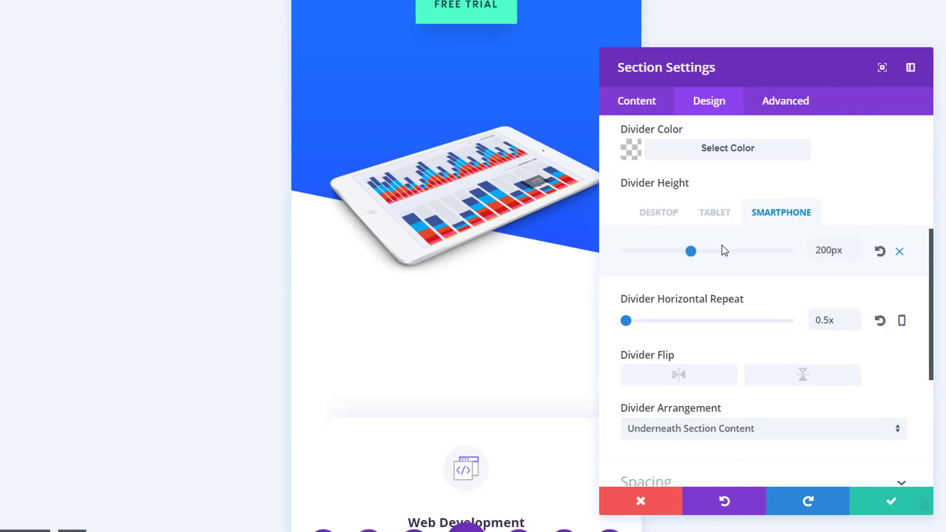
{"action": "left_click", "coordinate": [660, 214]}
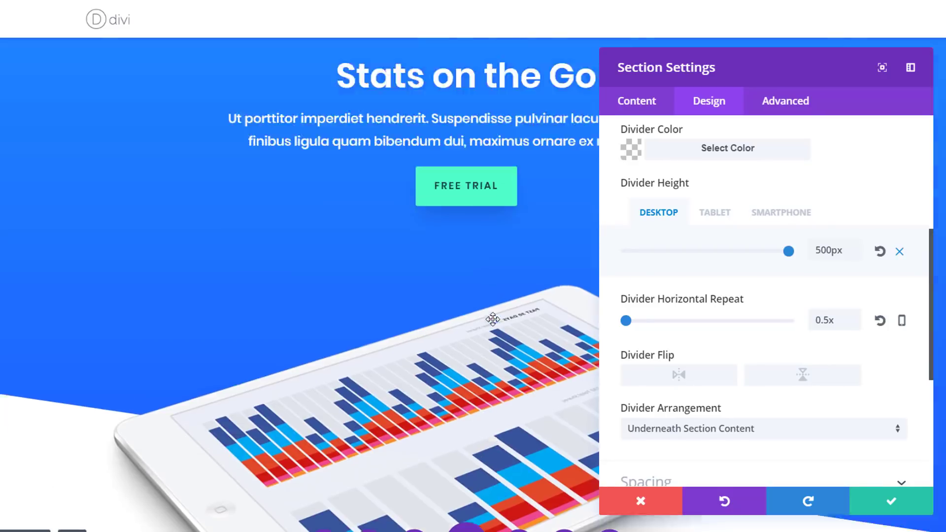
{"action": "scroll", "coordinate": [493, 319], "scroll_direction": "down", "scroll_amount": 3}
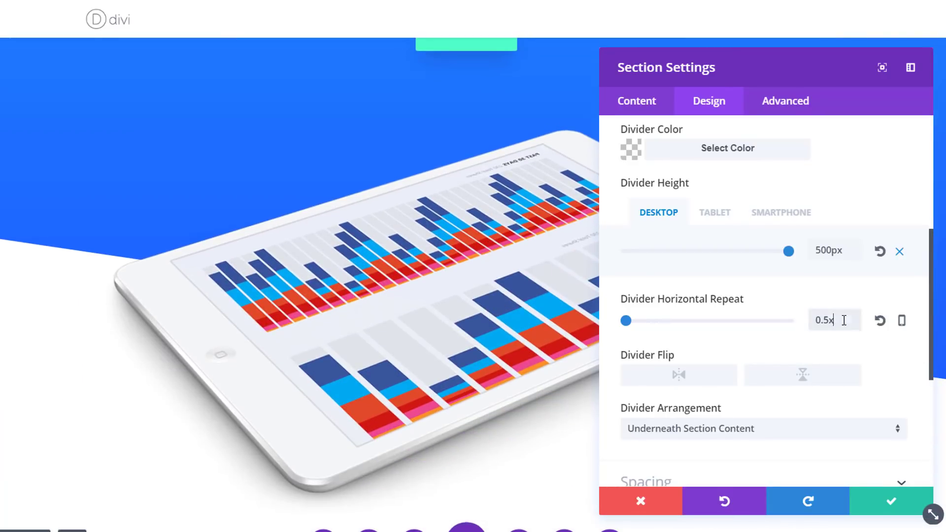
{"action": "left_click_drag", "start_coordinate": [844, 320], "coordinate": [813, 318]}
Compare the divider on top of the content, keep it Underneath Section Content and apply the Stats on the Go section's settings.
{"action": "left_click", "coordinate": [843, 430]}
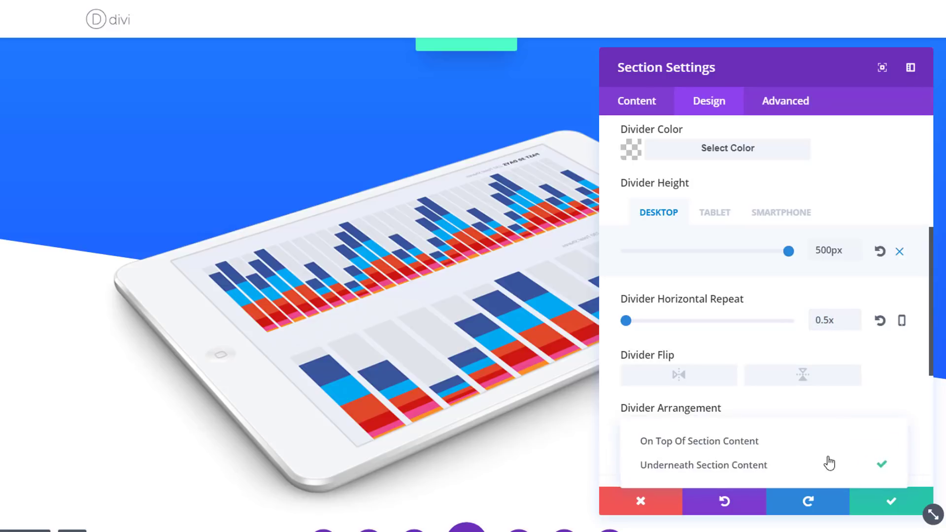
{"action": "left_click", "coordinate": [819, 441]}
{"action": "left_click", "coordinate": [819, 437]}
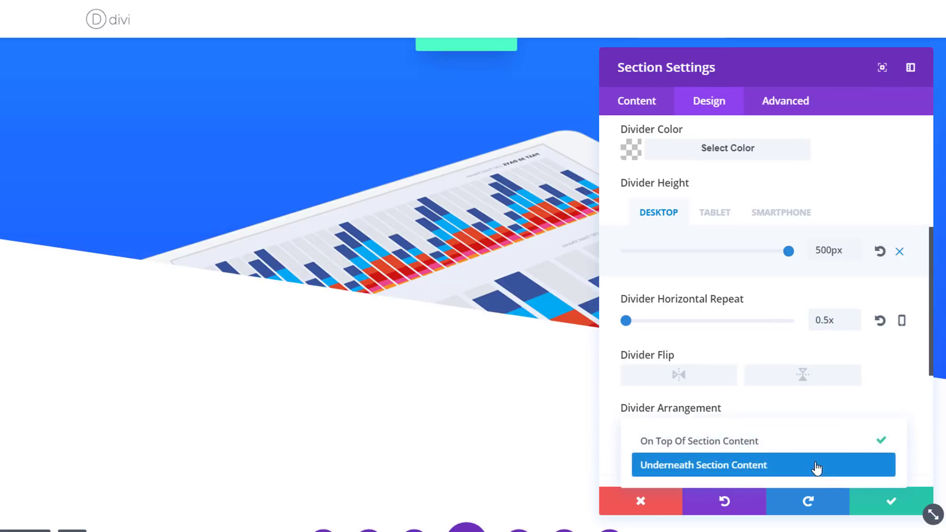
{"action": "left_click", "coordinate": [817, 466]}
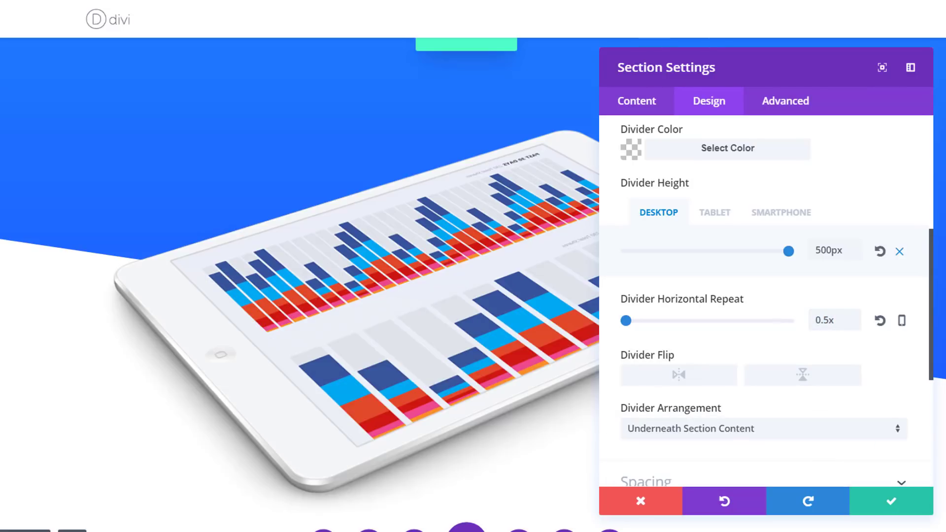
{"action": "left_click", "coordinate": [870, 501]}
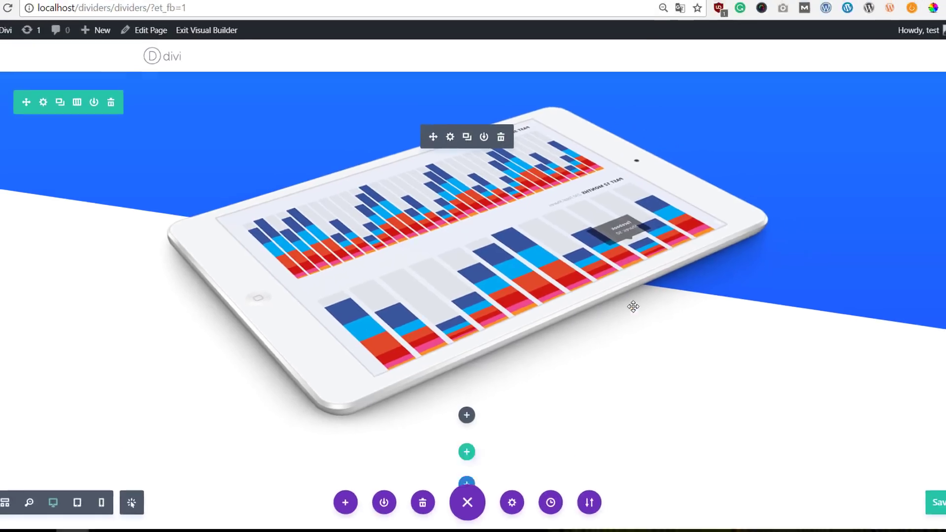
Set the background color of the section with the four service cards to white (#ffffff).
{"action": "scroll", "coordinate": [632, 307], "scroll_direction": "down", "scroll_amount": 5}
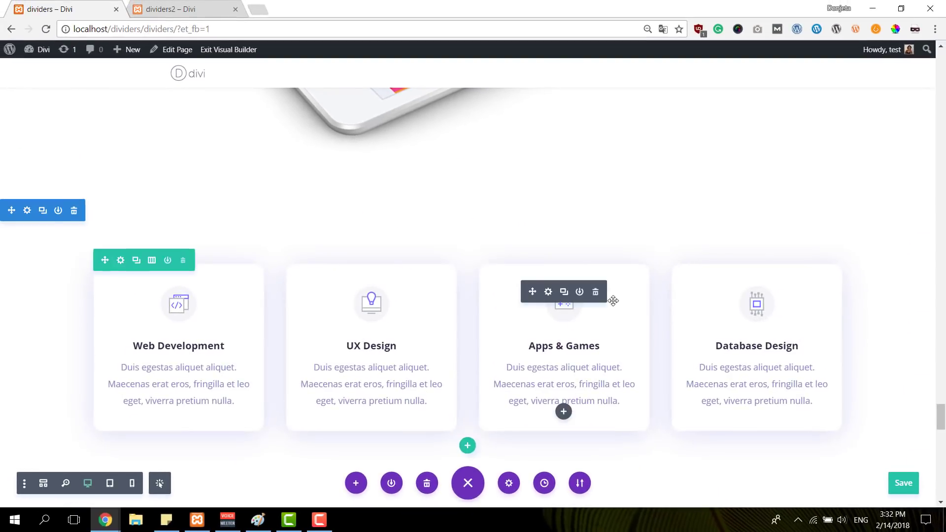
{"action": "scroll", "coordinate": [360, 293], "scroll_direction": "down", "scroll_amount": 5}
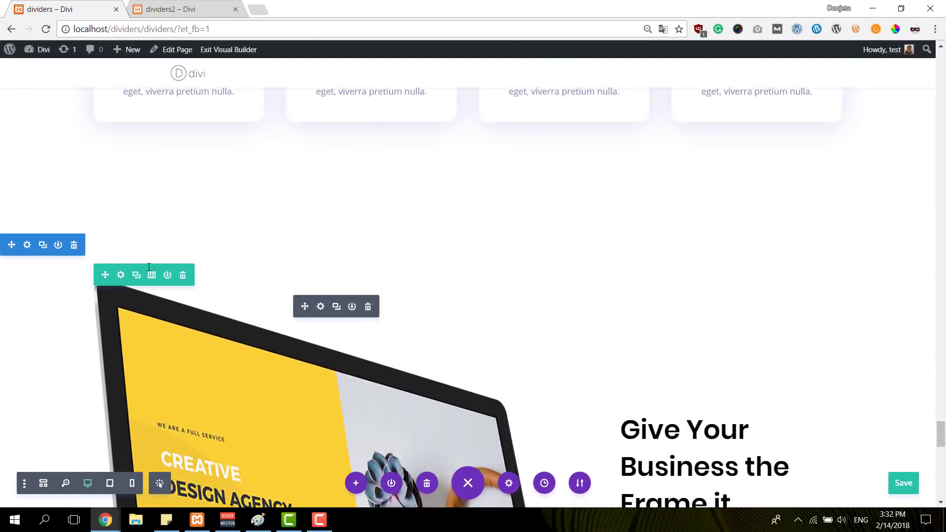
{"action": "scroll", "coordinate": [149, 268], "scroll_direction": "up", "scroll_amount": 5}
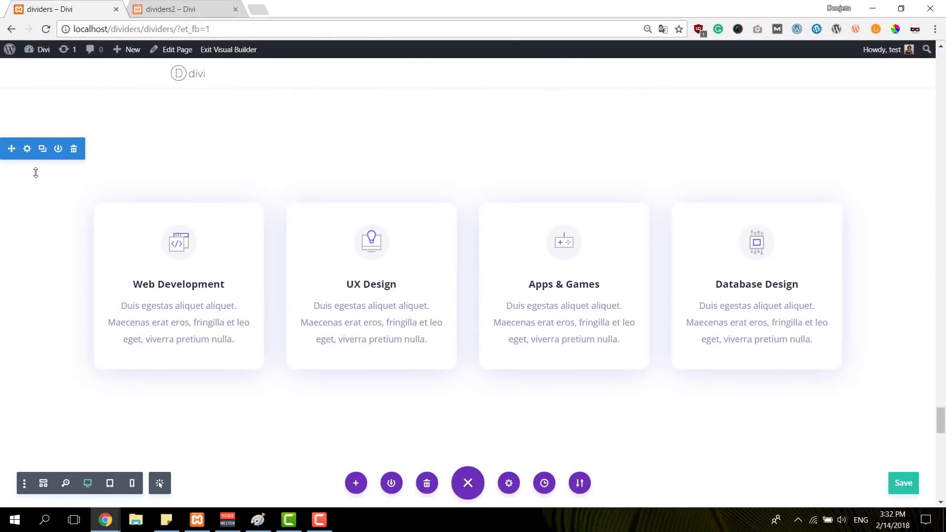
{"action": "left_click", "coordinate": [27, 151]}
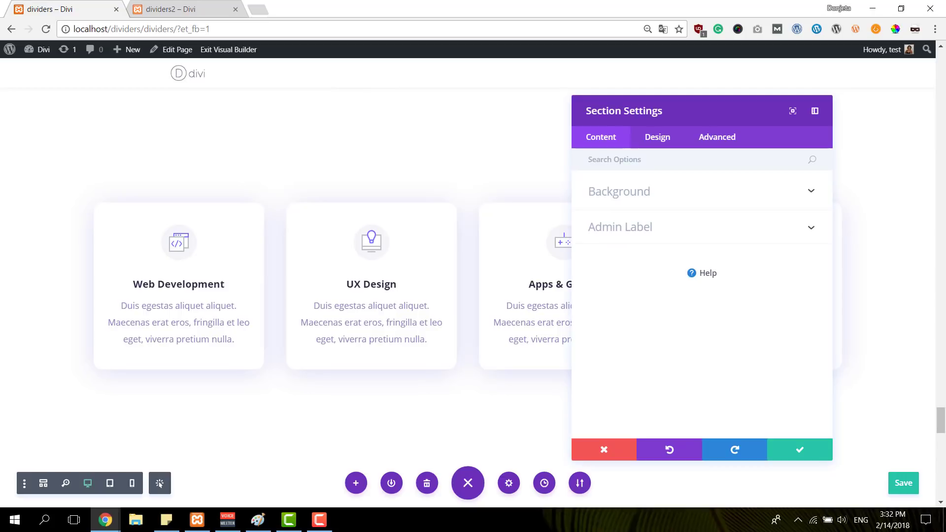
{"action": "left_click", "coordinate": [658, 209]}
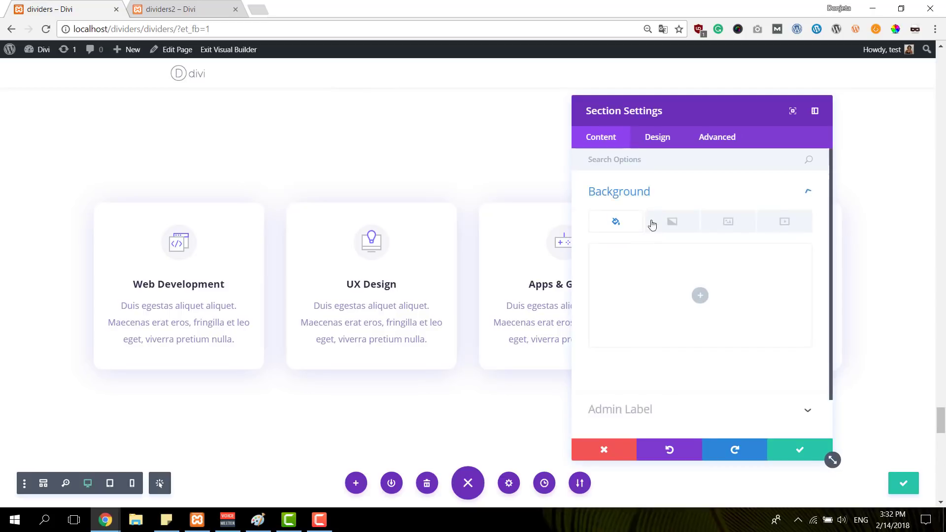
{"action": "left_click", "coordinate": [640, 271]}
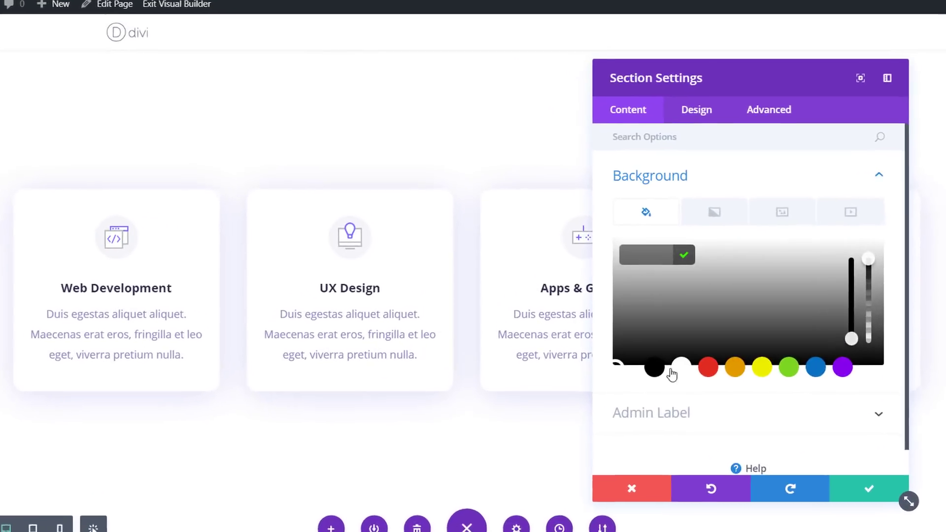
{"action": "left_click", "coordinate": [678, 370]}
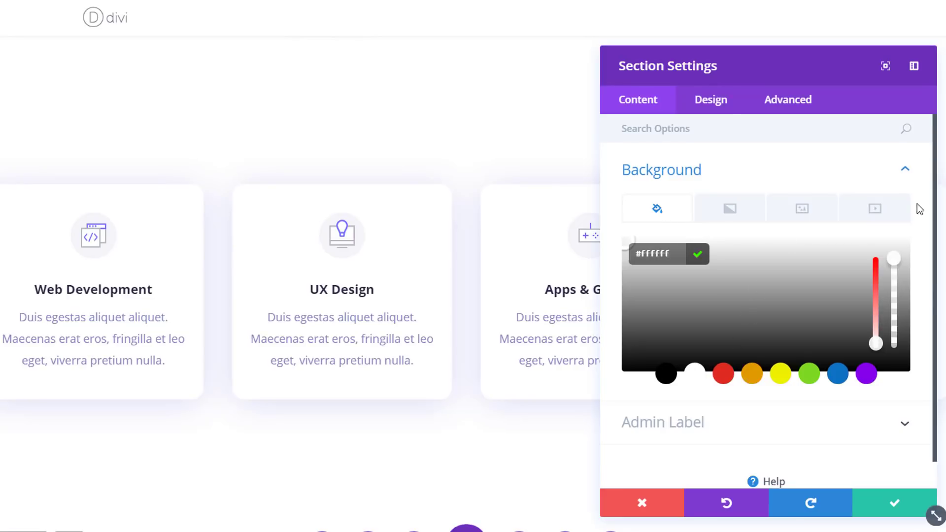
Give the service cards section a bottom divider in the layered style with a long slope and a short rise.
{"action": "left_click", "coordinate": [710, 100]}
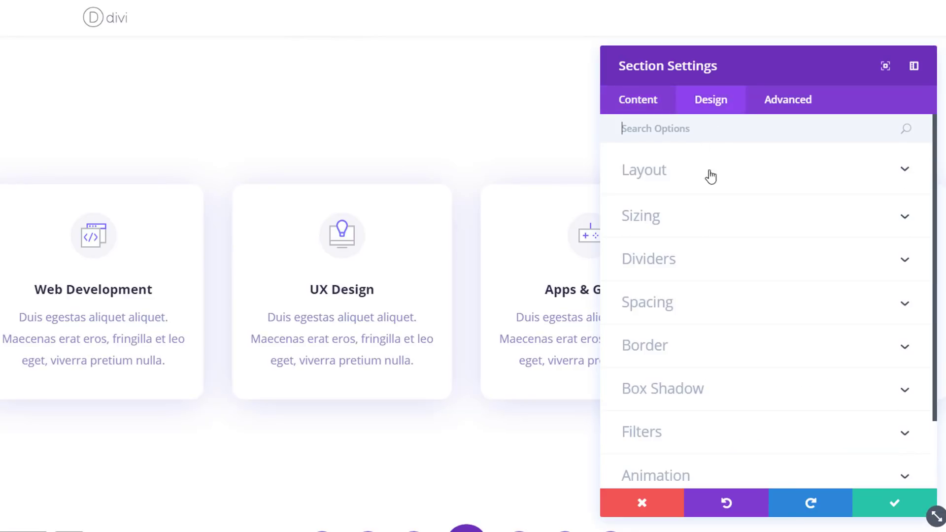
{"action": "left_click", "coordinate": [723, 272]}
{"action": "left_click", "coordinate": [811, 201]}
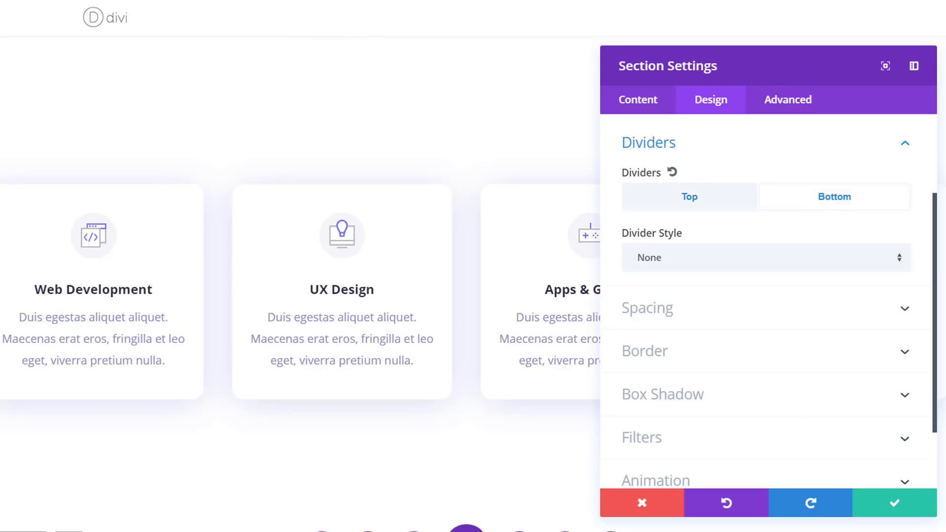
{"action": "left_click", "coordinate": [829, 263]}
{"action": "scroll", "coordinate": [803, 386], "scroll_direction": "down", "scroll_amount": 3}
{"action": "scroll", "coordinate": [803, 388], "scroll_direction": "up", "scroll_amount": 1}
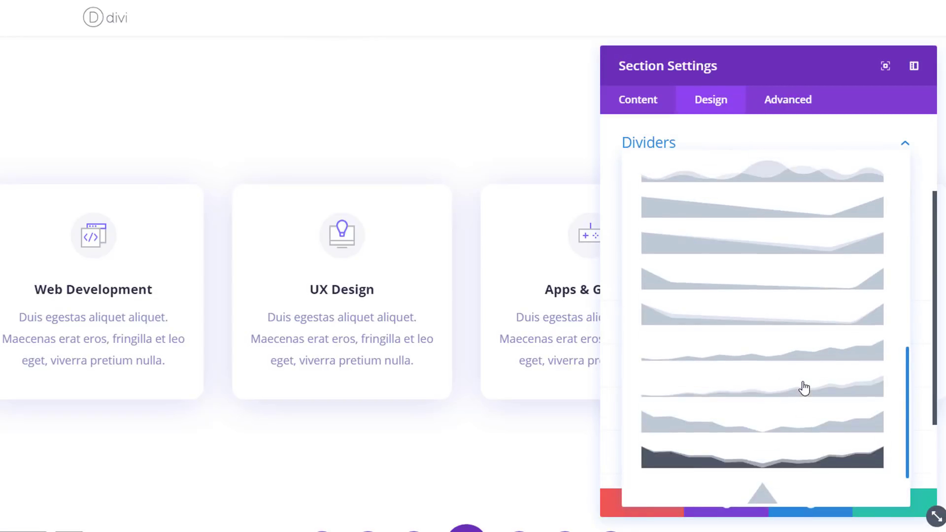
{"action": "scroll", "coordinate": [804, 387], "scroll_direction": "down", "scroll_amount": 1}
{"action": "scroll", "coordinate": [851, 251], "scroll_direction": "up", "scroll_amount": 1}
{"action": "left_click", "coordinate": [852, 250]}
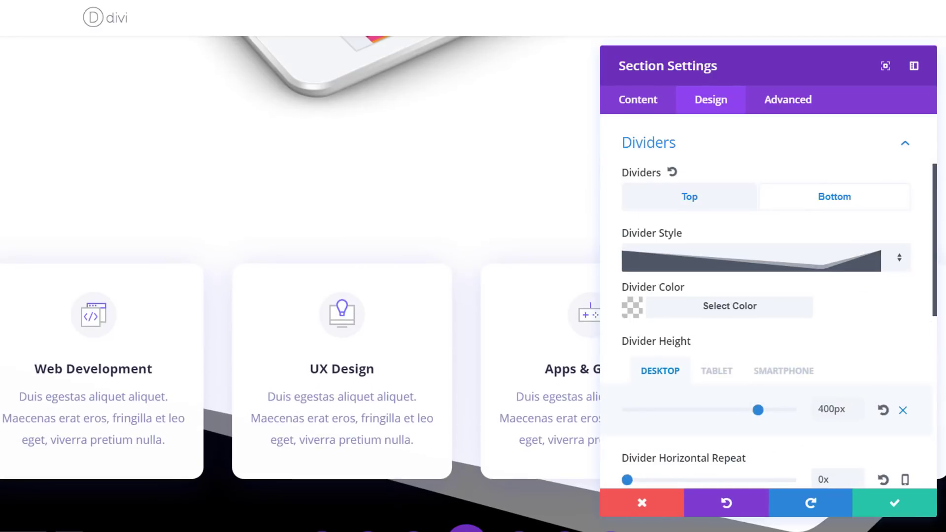
Review the service cards section's divider color, its height on desktop, tablet and smartphone, and its horizontal repeat.
{"action": "left_click", "coordinate": [730, 307]}
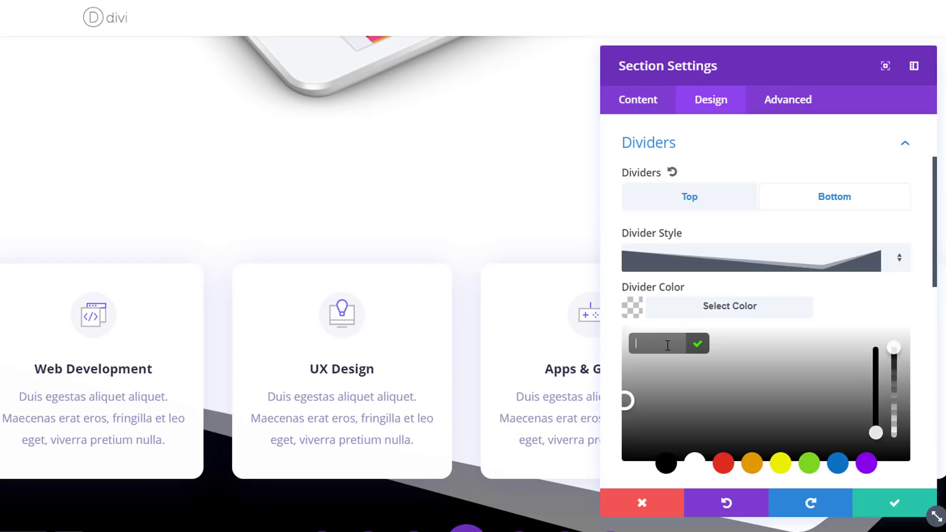
{"action": "left_click", "coordinate": [716, 308]}
{"action": "scroll", "coordinate": [725, 313], "scroll_direction": "down", "scroll_amount": 2}
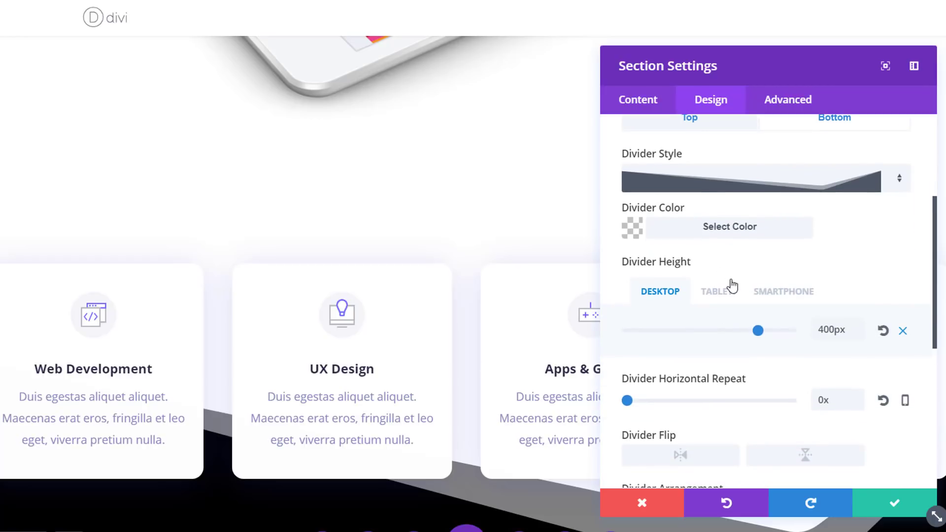
{"action": "left_click", "coordinate": [724, 294]}
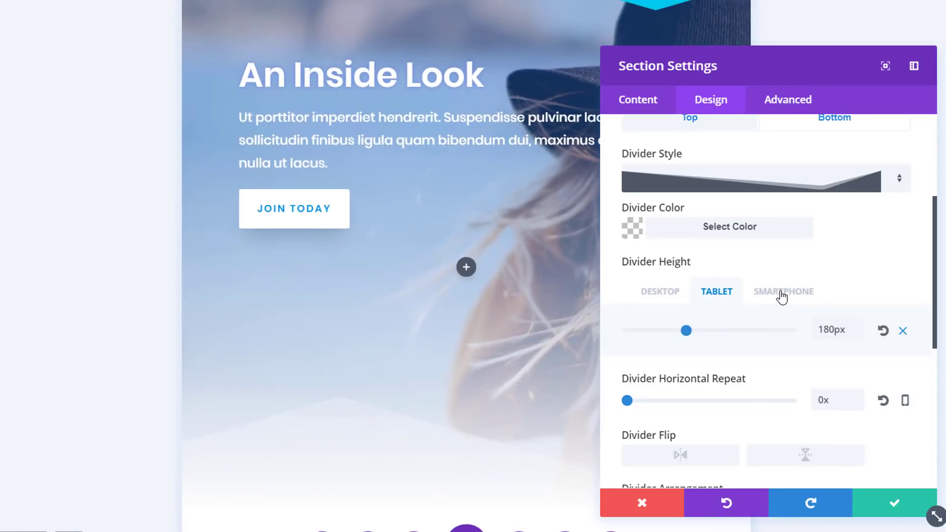
{"action": "left_click", "coordinate": [780, 295]}
{"action": "left_click", "coordinate": [660, 292]}
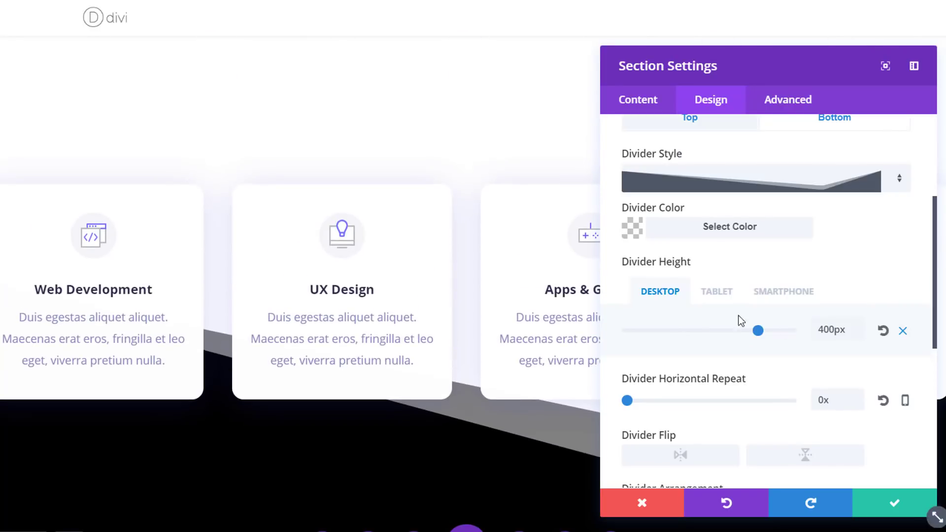
{"action": "scroll", "coordinate": [819, 376], "scroll_direction": "down", "scroll_amount": 2}
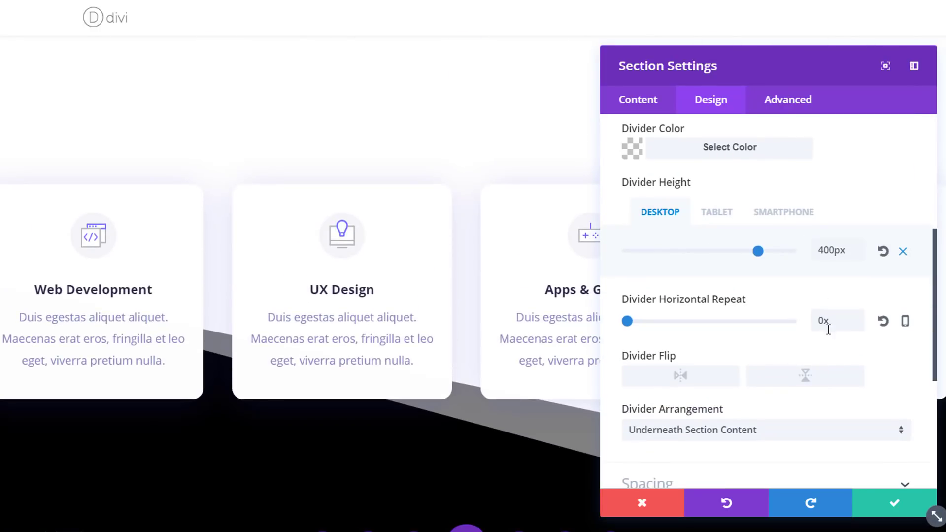
{"action": "left_click", "coordinate": [826, 323]}
{"action": "scroll", "coordinate": [580, 339], "scroll_direction": "down", "scroll_amount": 1}
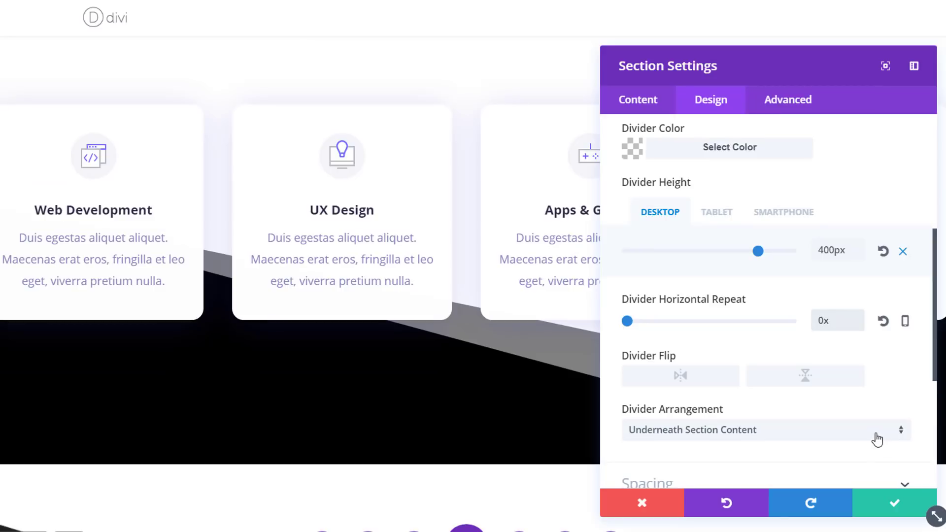
Compare the divider on top of the service cards, keep it Underneath Section Content and apply the section's settings.
{"action": "left_click", "coordinate": [876, 438]}
{"action": "left_click", "coordinate": [815, 439]}
{"action": "left_click", "coordinate": [821, 436]}
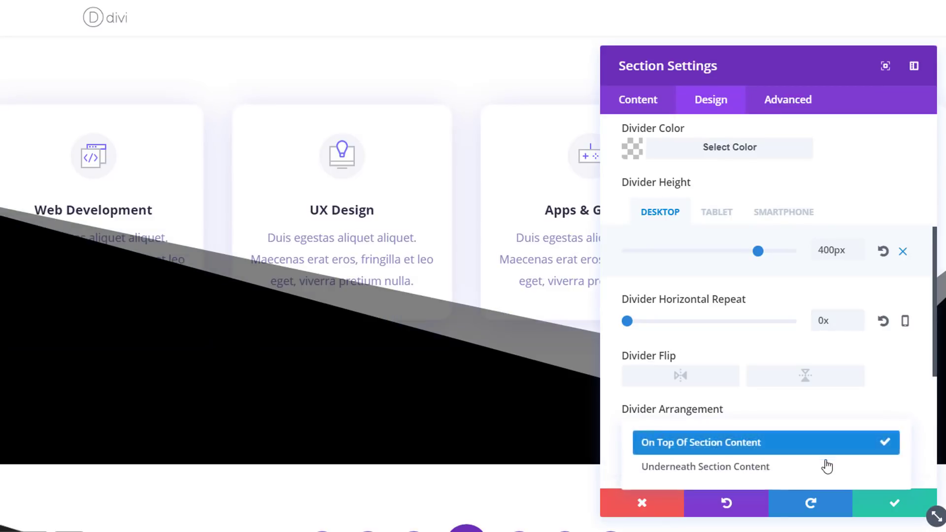
{"action": "left_click", "coordinate": [819, 463]}
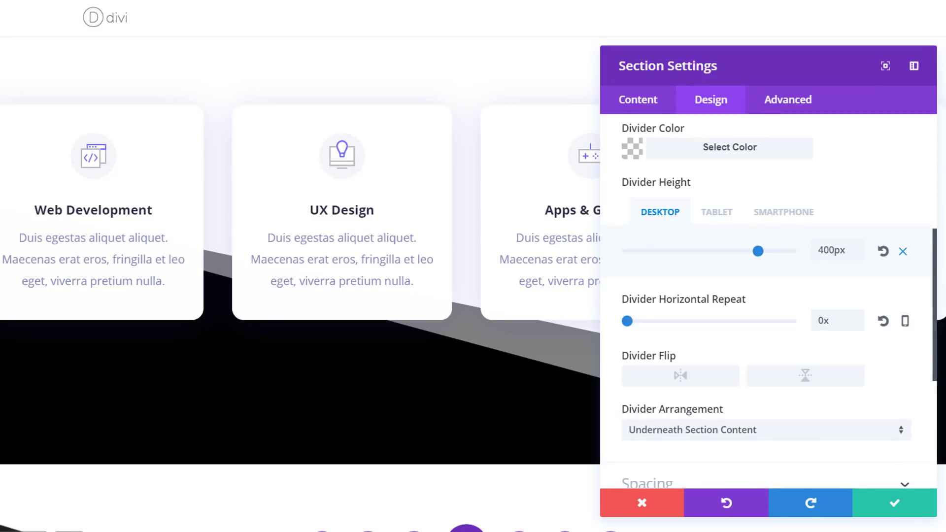
{"action": "left_click", "coordinate": [879, 509]}
Set the background color of the section with the computer mockup to yellow (#fcd21d).
{"action": "scroll", "coordinate": [606, 359], "scroll_direction": "down", "scroll_amount": 5}
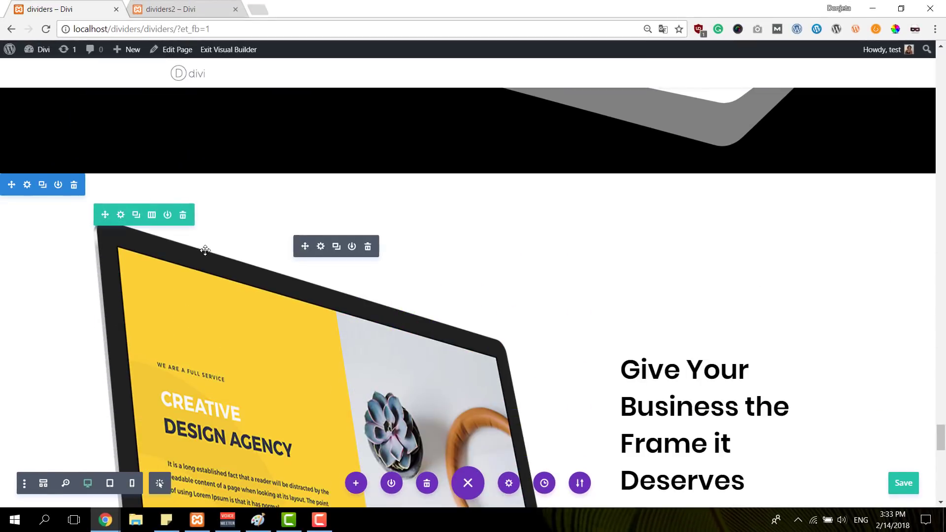
{"action": "left_click", "coordinate": [27, 185]}
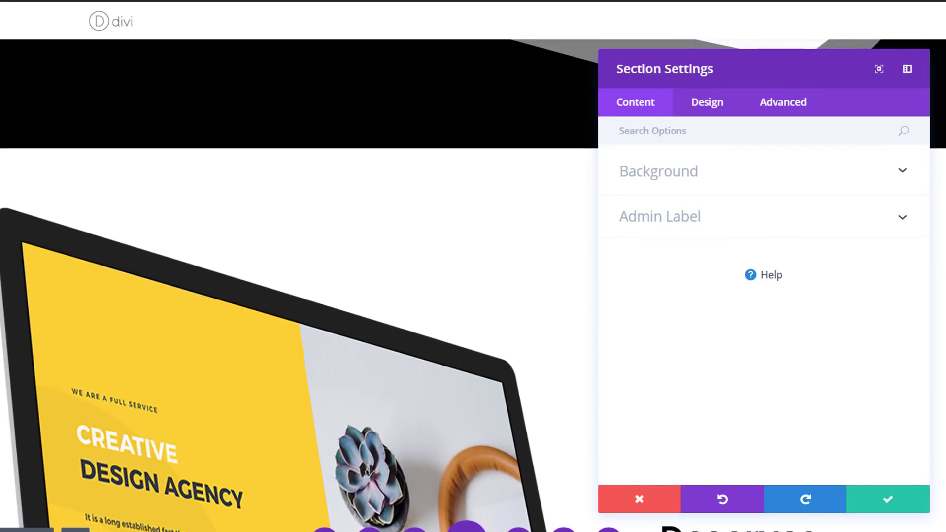
{"action": "left_click", "coordinate": [712, 182]}
{"action": "left_click", "coordinate": [669, 301]}
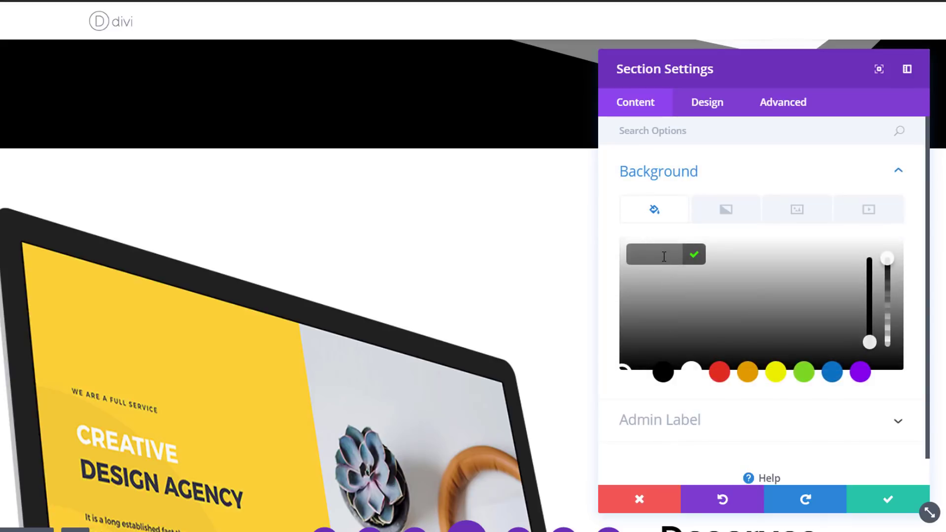
{"action": "type", "text": "#fcd21d"}
{"action": "scroll", "coordinate": [327, 255], "scroll_direction": "up", "scroll_amount": 5}
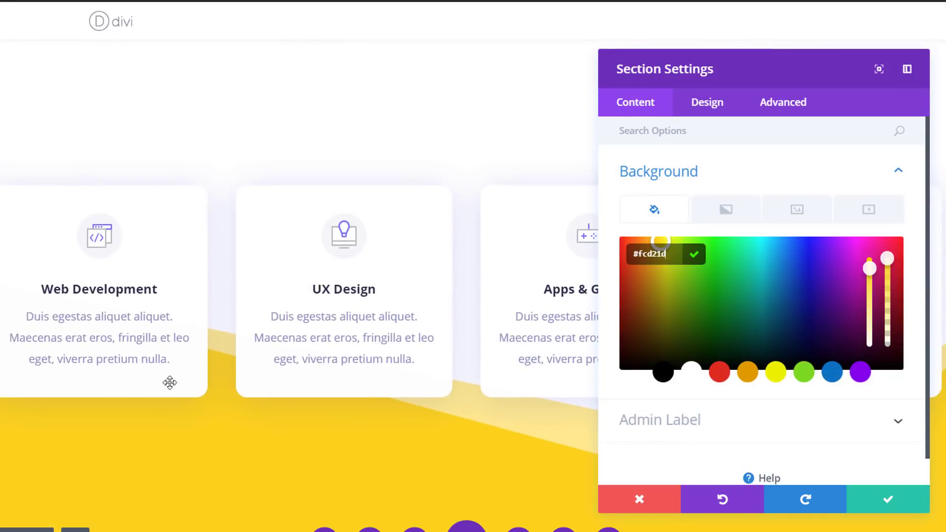
{"action": "scroll", "coordinate": [264, 389], "scroll_direction": "down", "scroll_amount": 5}
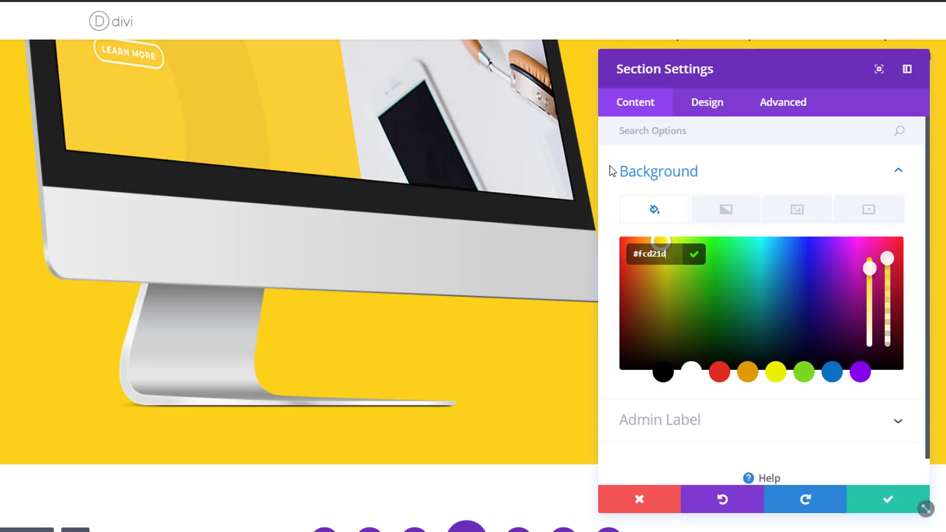
Give the computer mockup section a bottom divider in the single-layer style with one curved slope falling from left to right.
{"action": "left_click", "coordinate": [701, 104]}
{"action": "left_click", "coordinate": [755, 264]}
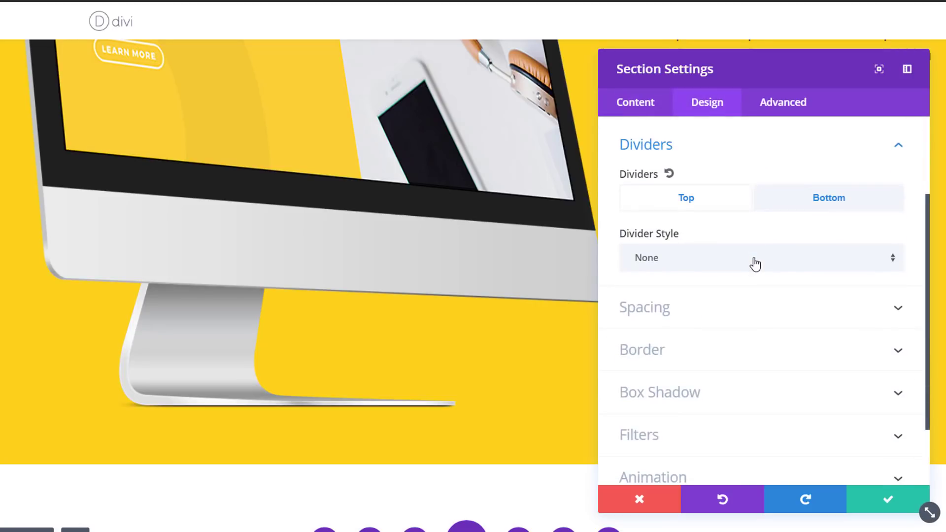
{"action": "left_click", "coordinate": [800, 202]}
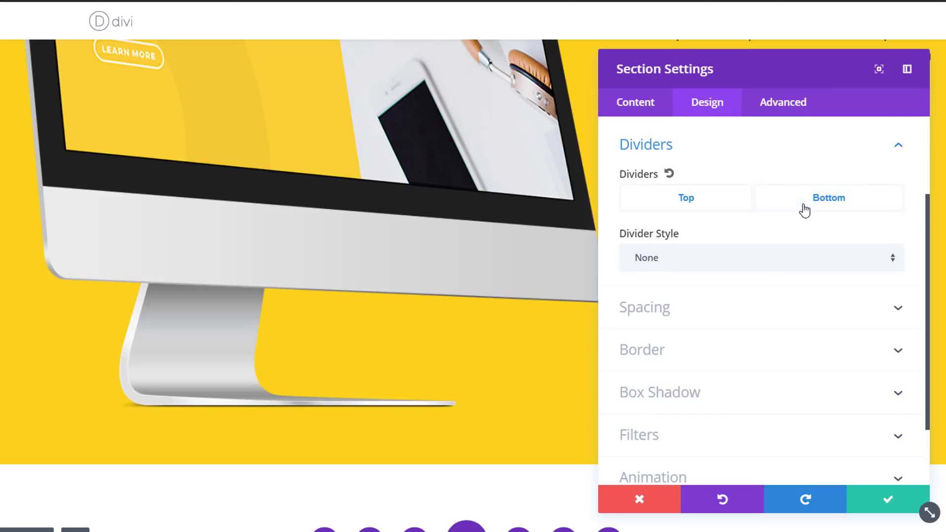
{"action": "left_click", "coordinate": [813, 269]}
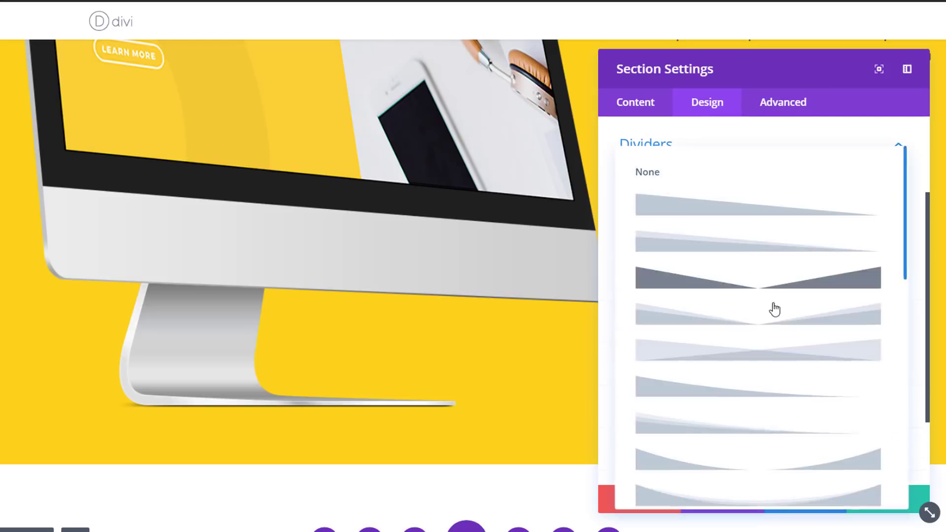
{"action": "scroll", "coordinate": [783, 354], "scroll_direction": "down", "scroll_amount": 10}
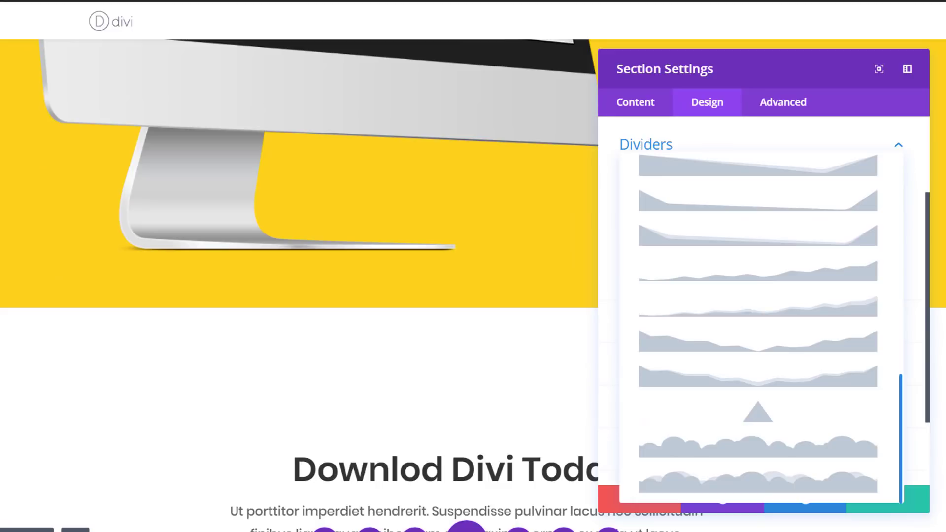
{"action": "scroll", "coordinate": [871, 312], "scroll_direction": "up", "scroll_amount": 8}
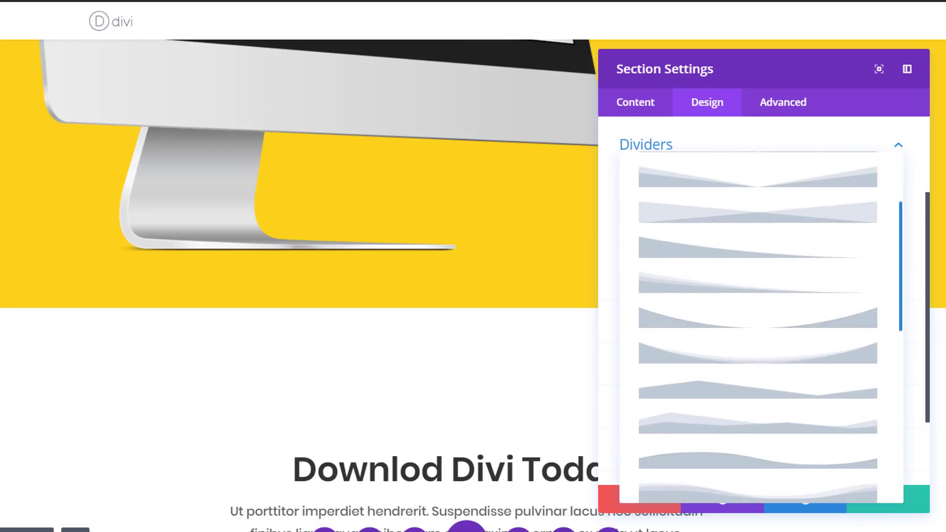
{"action": "scroll", "coordinate": [837, 357], "scroll_direction": "up", "scroll_amount": 2}
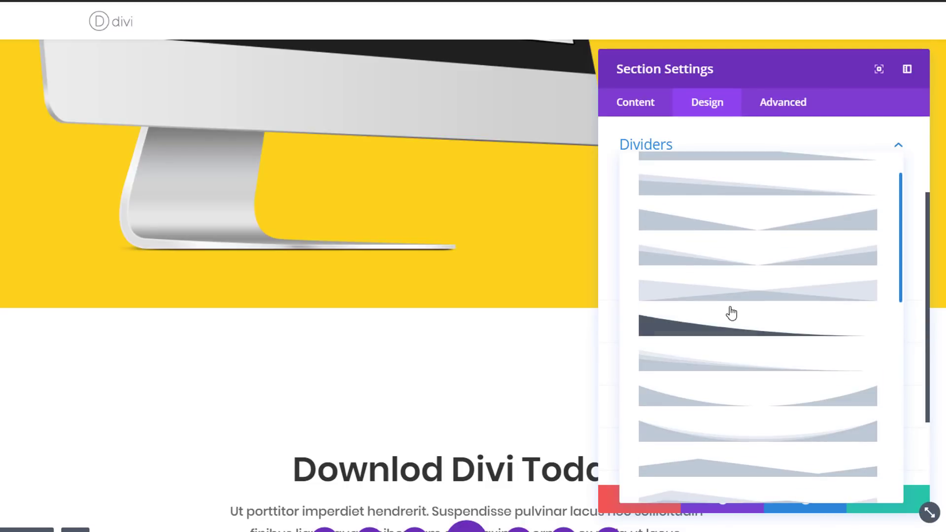
{"action": "left_click", "coordinate": [729, 325]}
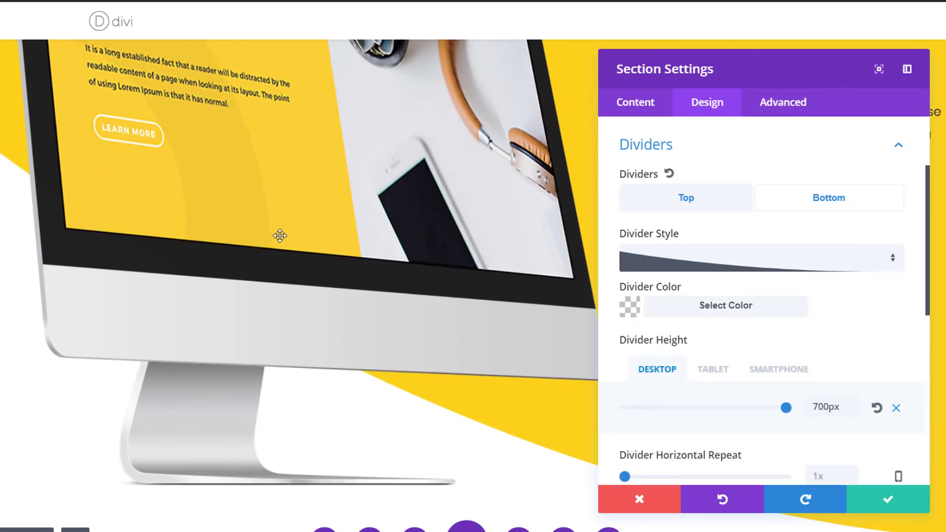
Review the curved divider's color and its height for desktop, tablet and smartphone, and apply the mockup section's settings.
{"action": "left_click", "coordinate": [738, 314]}
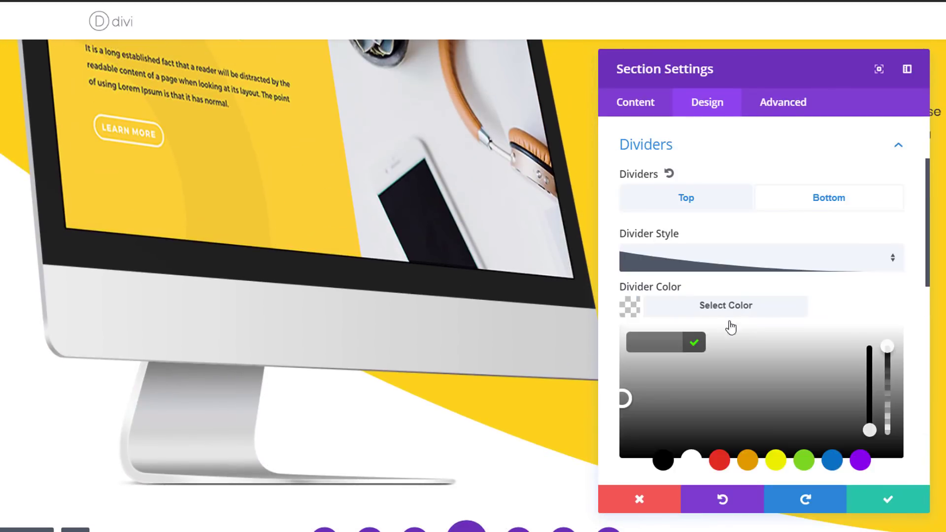
{"action": "scroll", "coordinate": [837, 335], "scroll_direction": "down", "scroll_amount": 5}
{"action": "left_click", "coordinate": [830, 329]}
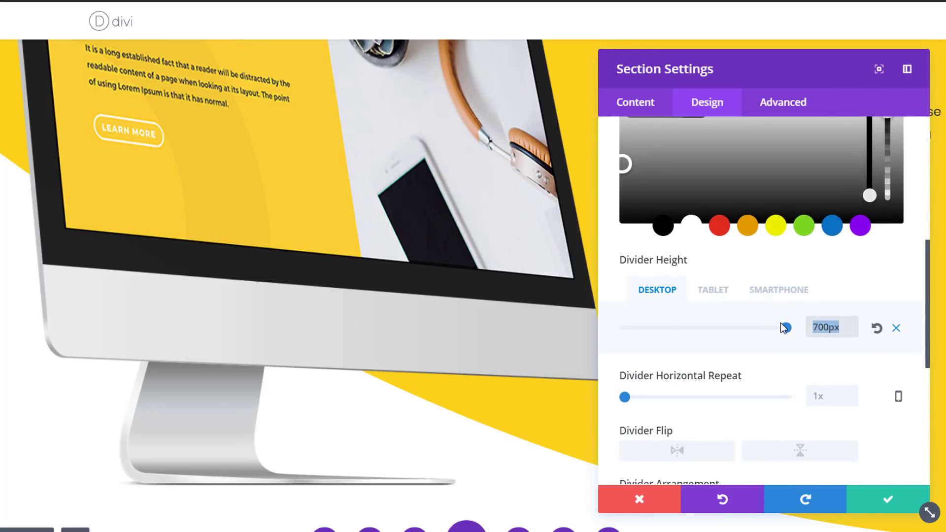
{"action": "left_click", "coordinate": [720, 299]}
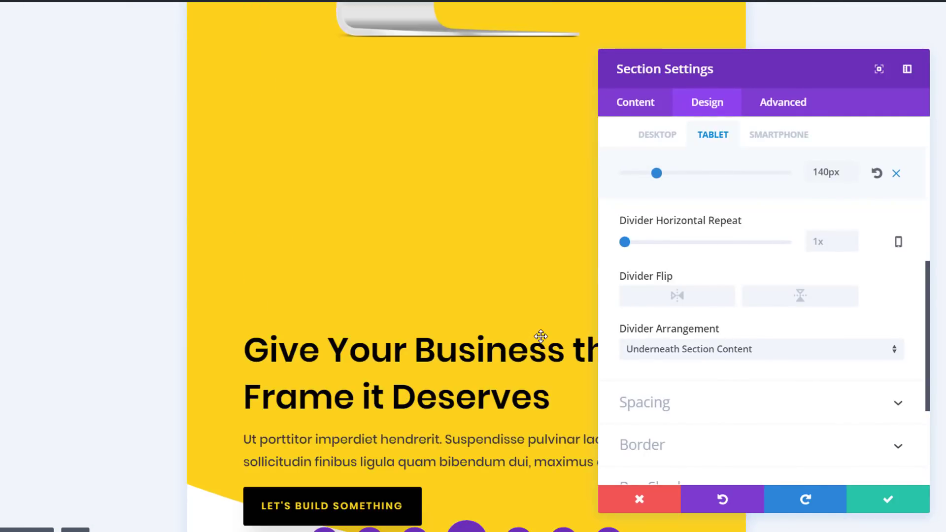
{"action": "left_click", "coordinate": [778, 136]}
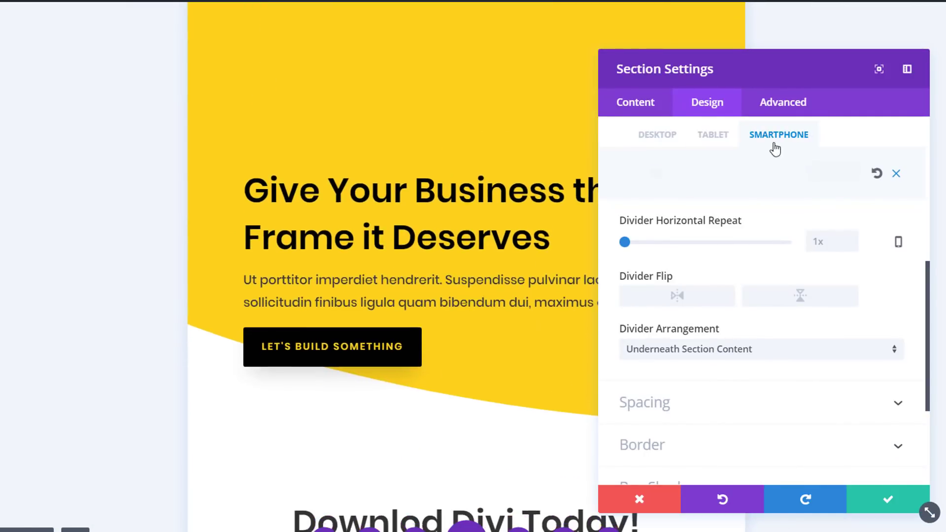
{"action": "left_click", "coordinate": [661, 142]}
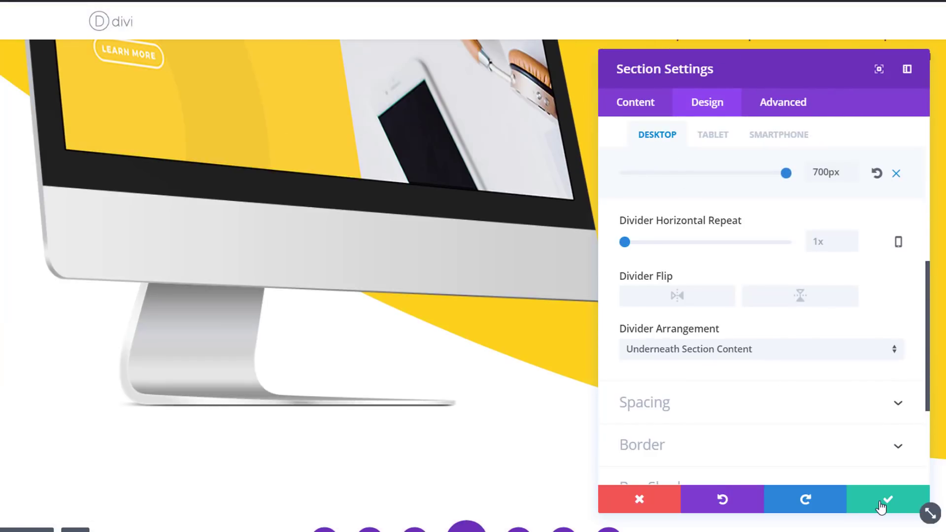
{"action": "left_click", "coordinate": [882, 498]}
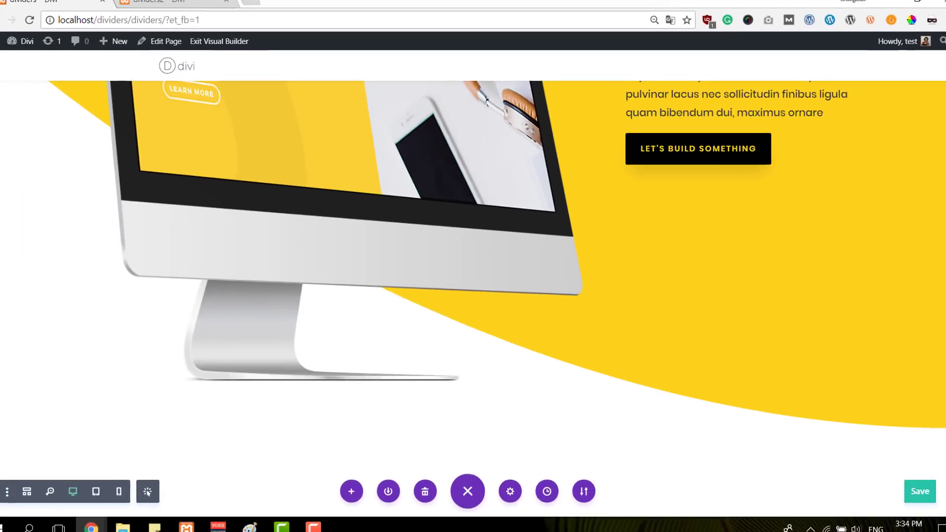
Set the background color of the "Downlod Divi Today!" section to #fcfcfc.
{"action": "scroll", "coordinate": [528, 291], "scroll_direction": "down", "scroll_amount": 5}
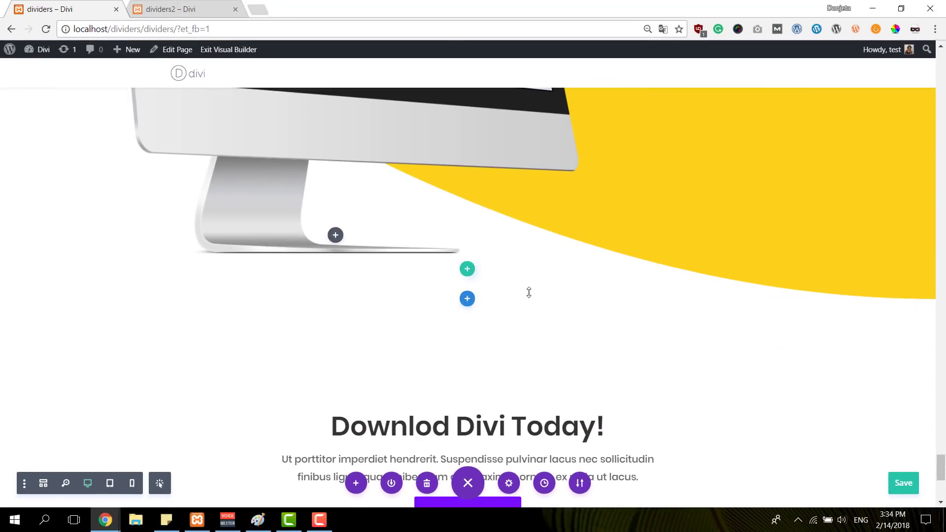
{"action": "scroll", "coordinate": [410, 325], "scroll_direction": "down", "scroll_amount": 3}
{"action": "scroll", "coordinate": [431, 322], "scroll_direction": "up", "scroll_amount": 3}
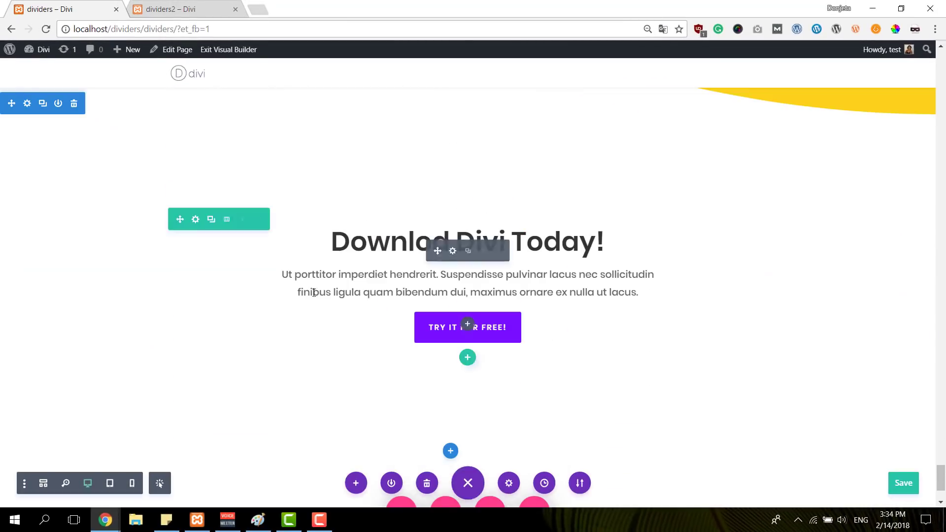
{"action": "left_click", "coordinate": [26, 105]}
{"action": "left_click", "coordinate": [699, 209]}
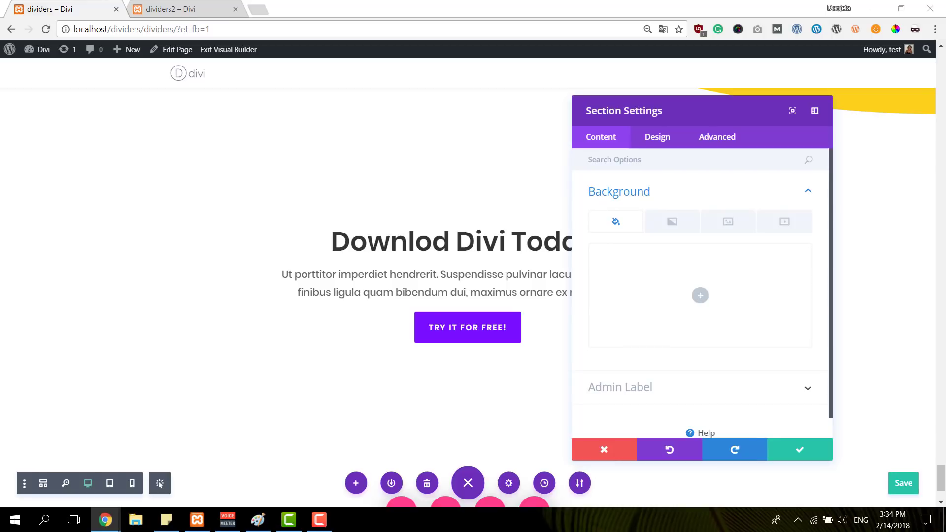
{"action": "left_click", "coordinate": [700, 295]}
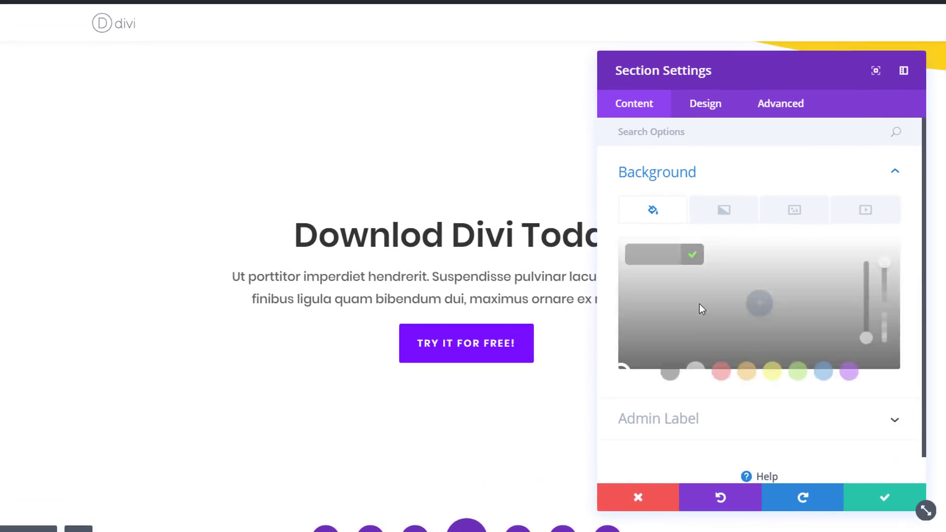
{"action": "type", "text": "#fcfcfc"}
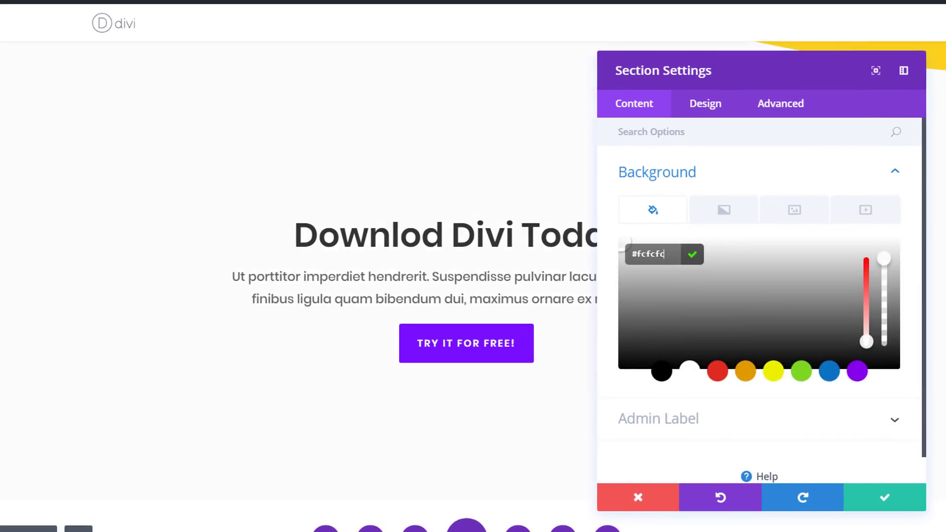
Give the "Downlod Divi Today!" section a bottom divider in the small centered triangle style.
{"action": "left_click", "coordinate": [684, 105]}
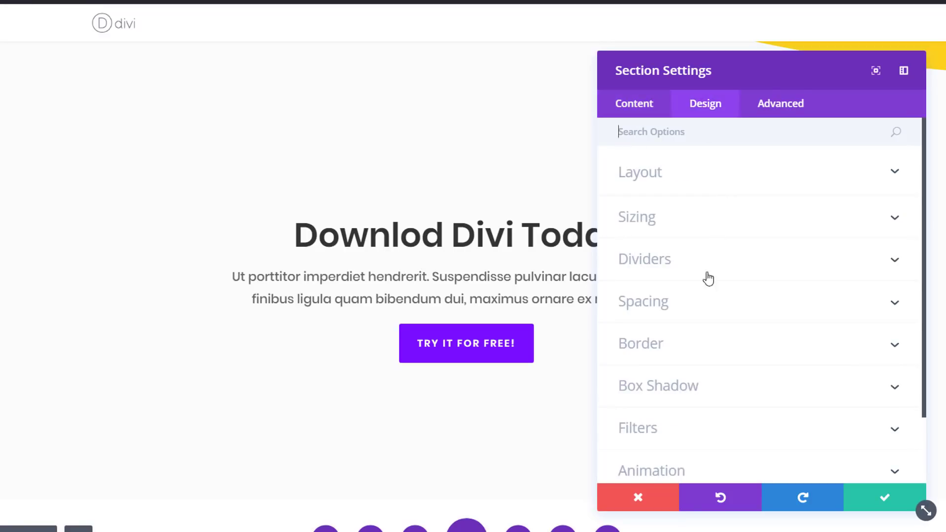
{"action": "left_click", "coordinate": [704, 268]}
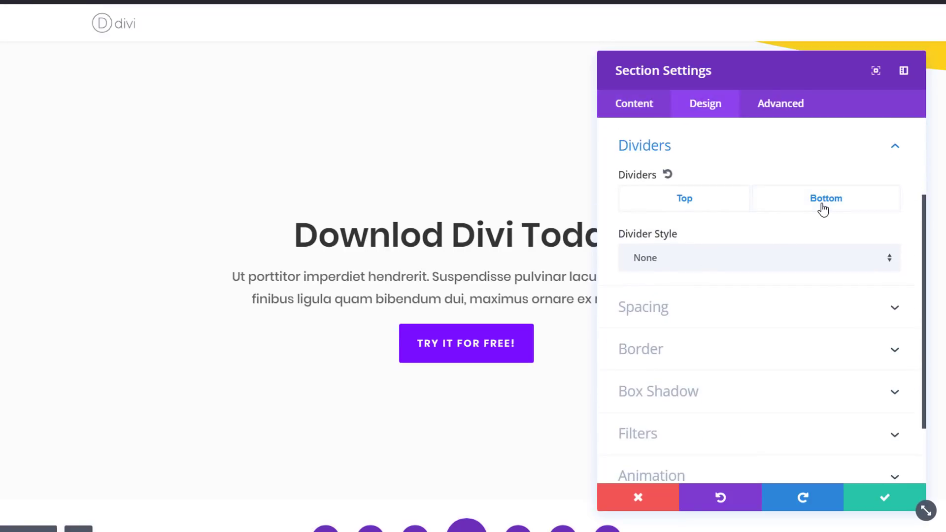
{"action": "left_click", "coordinate": [823, 209]}
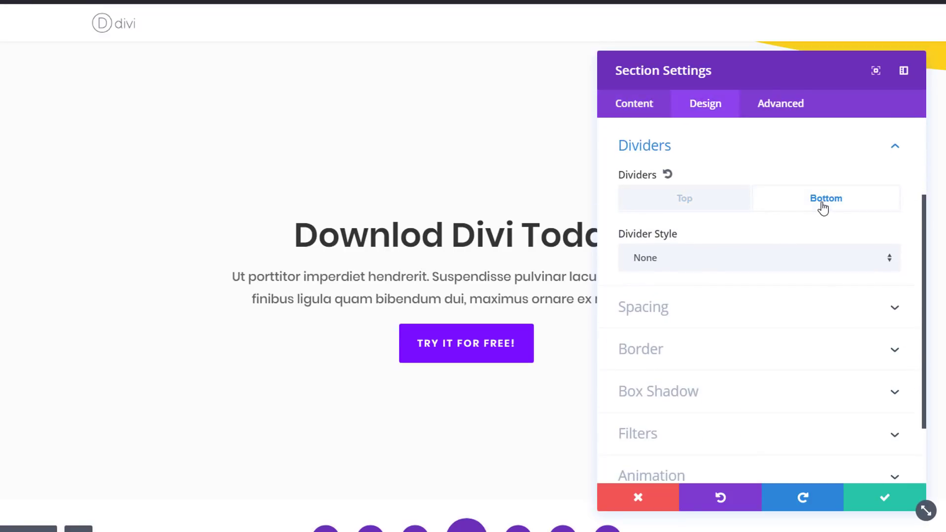
{"action": "left_click", "coordinate": [809, 269]}
{"action": "scroll", "coordinate": [776, 380], "scroll_direction": "down", "scroll_amount": 10}
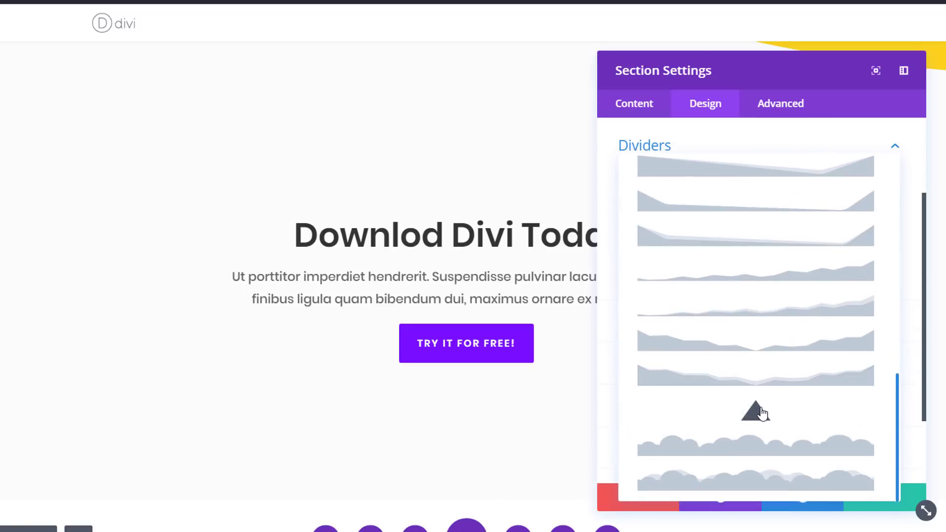
{"action": "left_click", "coordinate": [761, 413]}
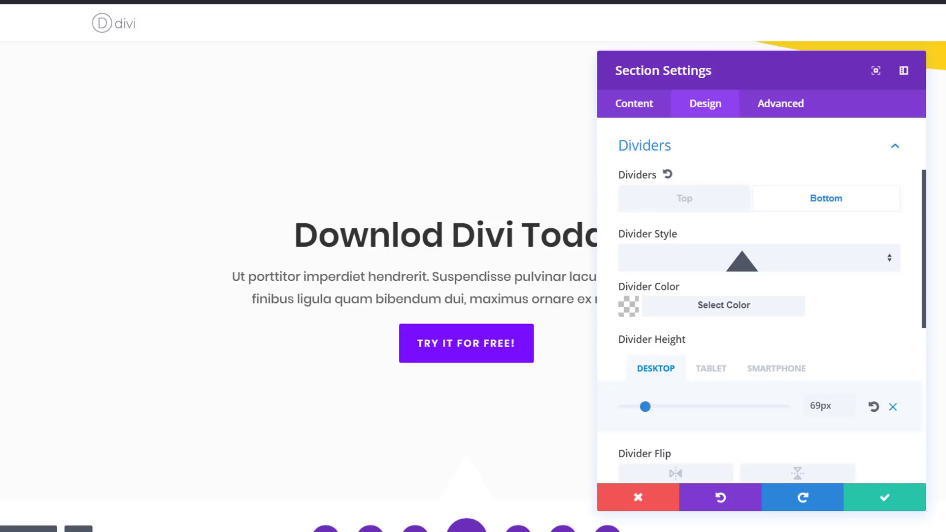
Review the triangle divider's color and its height for desktop, tablet and smartphone, and apply the section's settings.
{"action": "left_click", "coordinate": [705, 314]}
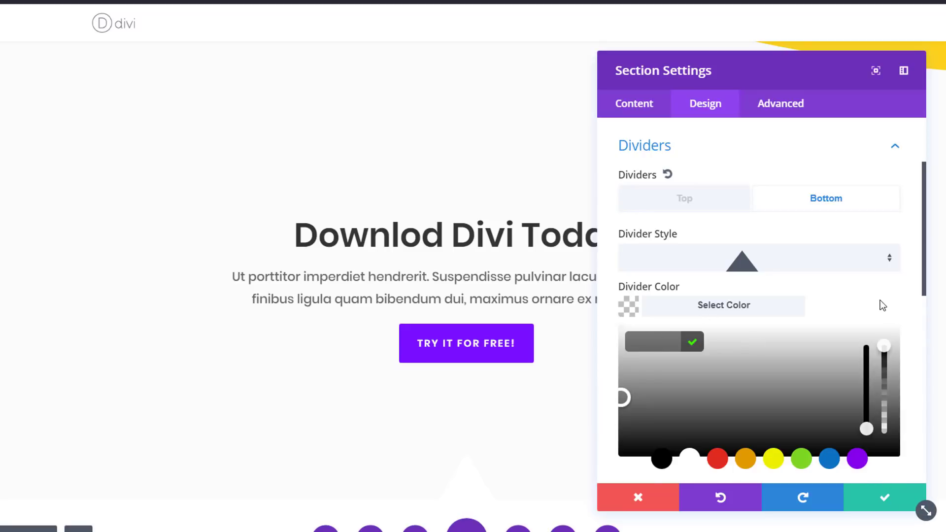
{"action": "left_click", "coordinate": [743, 312]}
{"action": "scroll", "coordinate": [758, 332], "scroll_direction": "down", "scroll_amount": 3}
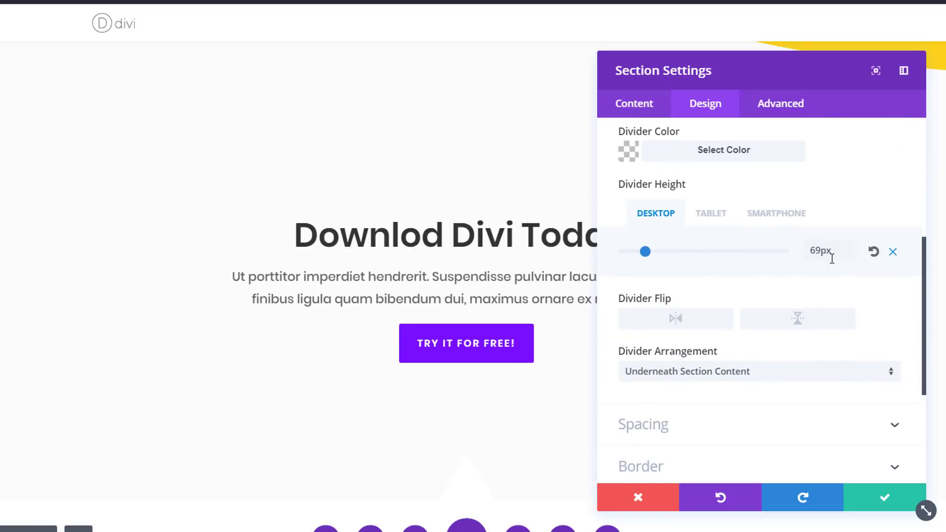
{"action": "left_click", "coordinate": [714, 216]}
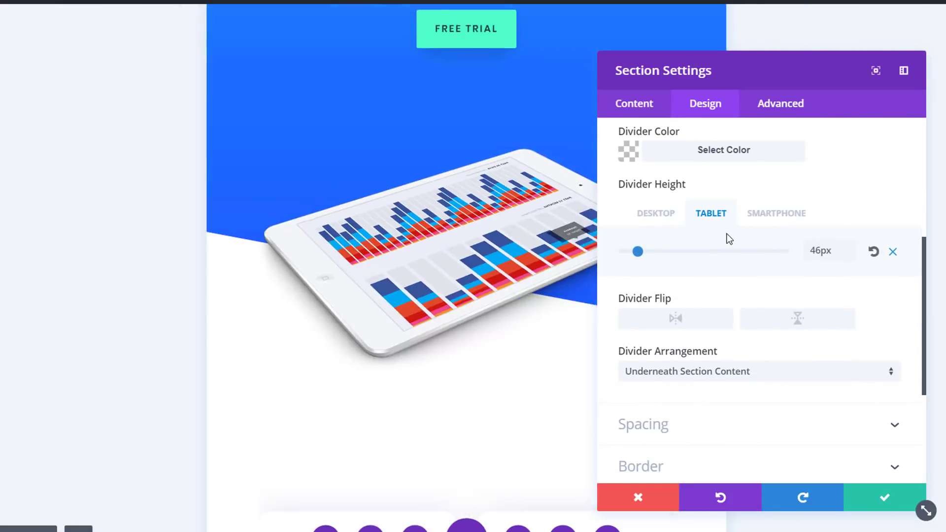
{"action": "left_click", "coordinate": [777, 224]}
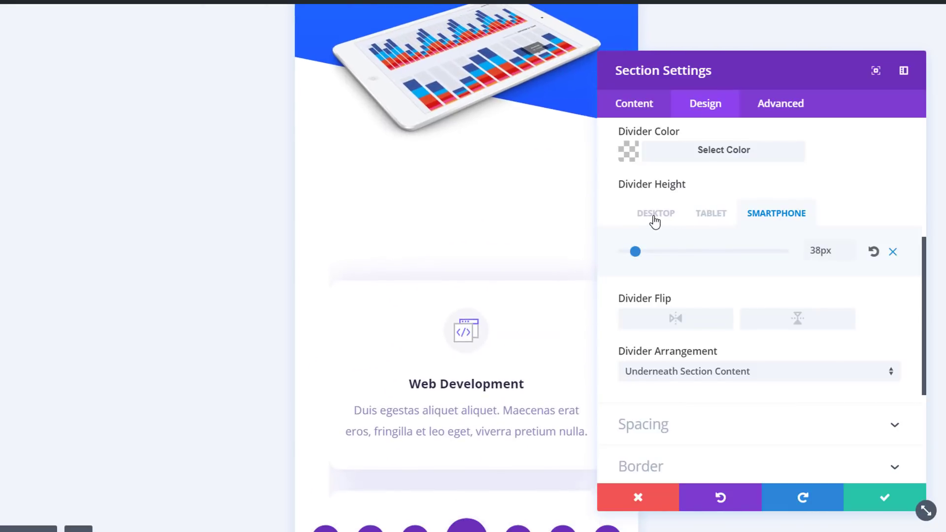
{"action": "left_click", "coordinate": [653, 221]}
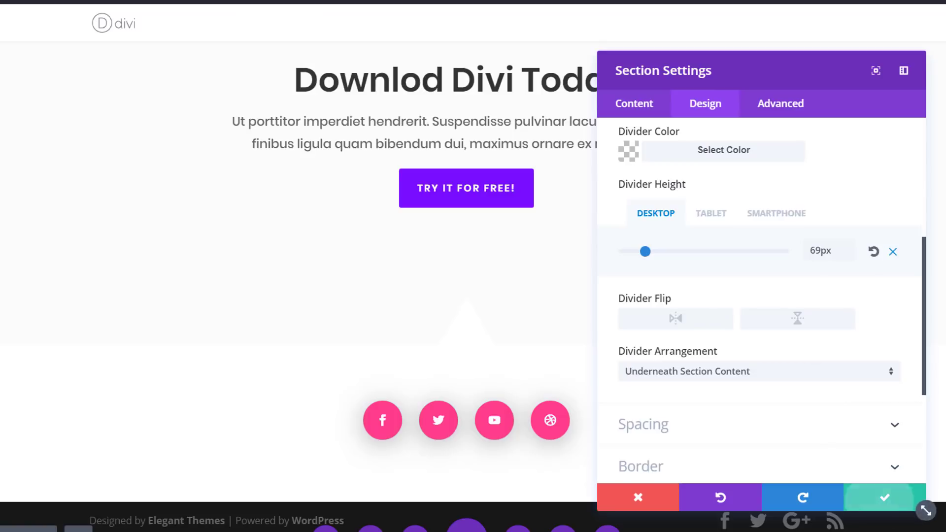
{"action": "left_click", "coordinate": [878, 497]}
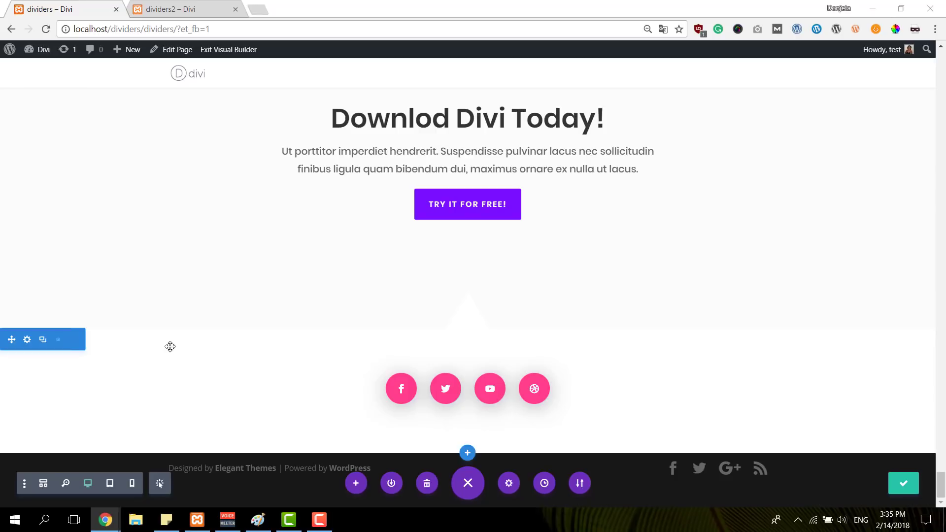
Set the background color of the social media icons section to #770fff and apply its settings.
{"action": "left_click", "coordinate": [26, 340]}
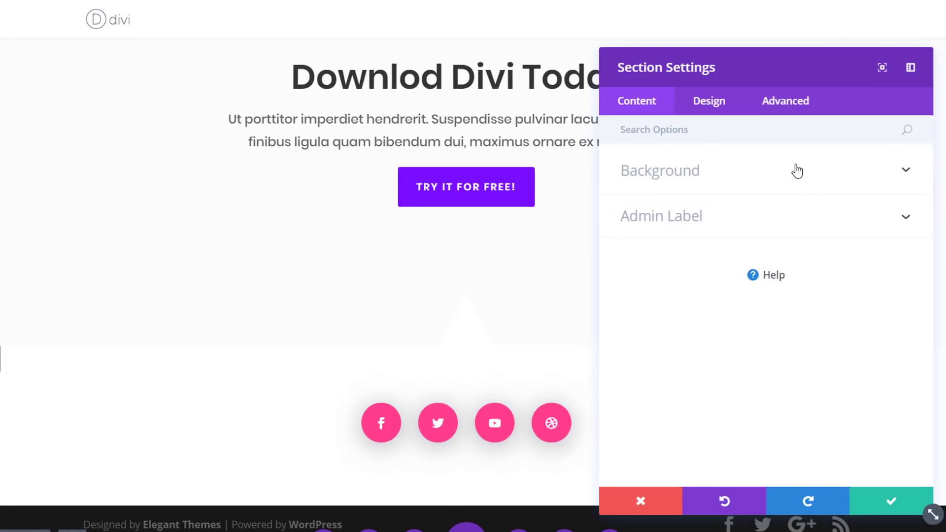
{"action": "left_click", "coordinate": [784, 169]}
{"action": "left_click", "coordinate": [663, 271]}
{"action": "type", "text": "#770fff"}
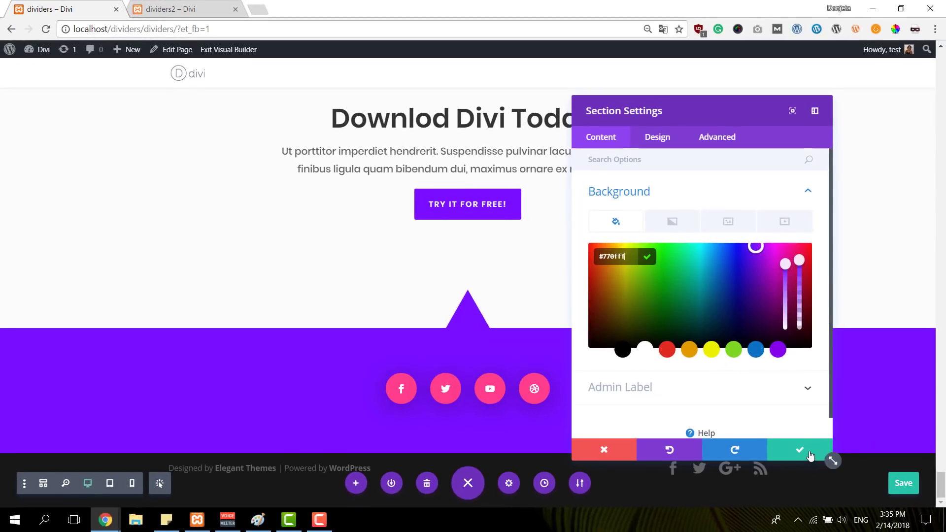
{"action": "left_click", "coordinate": [810, 450]}
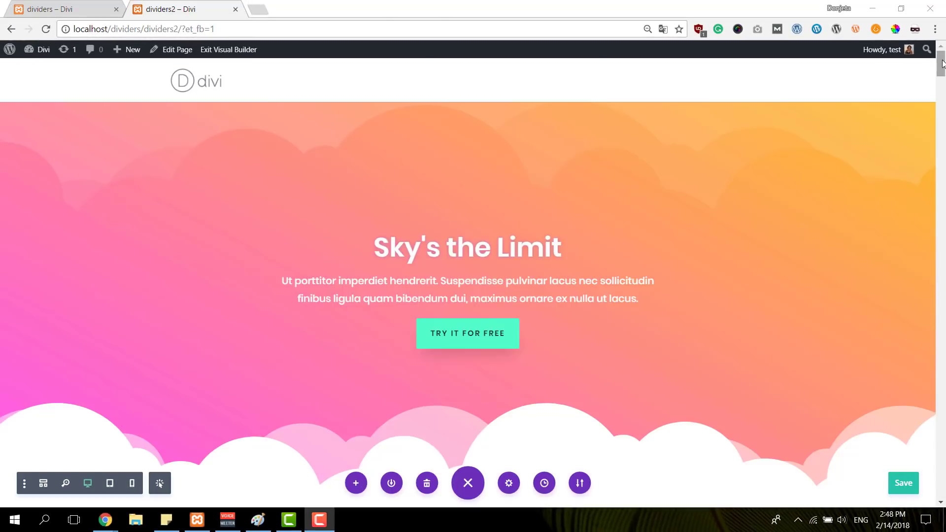
Look through the finished dividers2 page from the header section downward, examining the divider transitions between its sections.
{"action": "scroll", "coordinate": [941, 63], "scroll_direction": "down", "scroll_amount": 5}
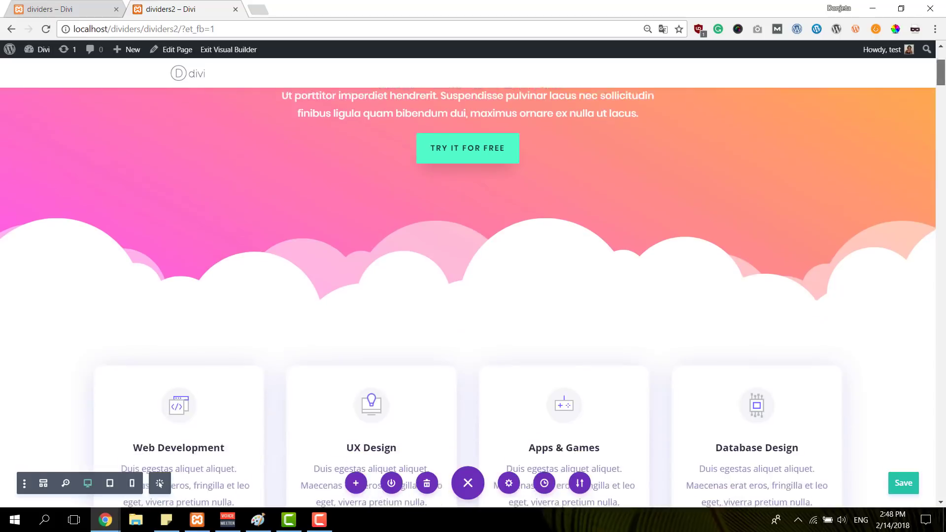
{"action": "scroll", "coordinate": [468, 296], "scroll_direction": "down", "scroll_amount": 10}
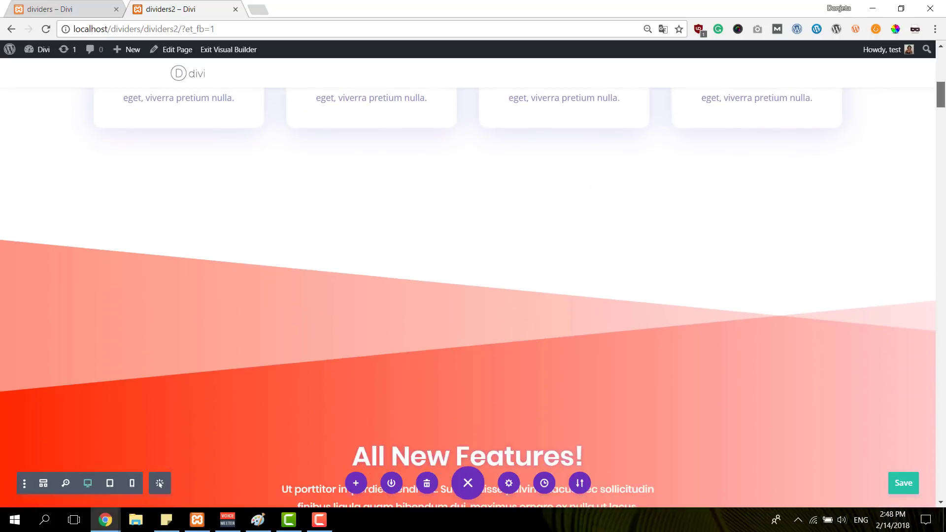
{"action": "scroll", "coordinate": [468, 295], "scroll_direction": "down", "scroll_amount": 7}
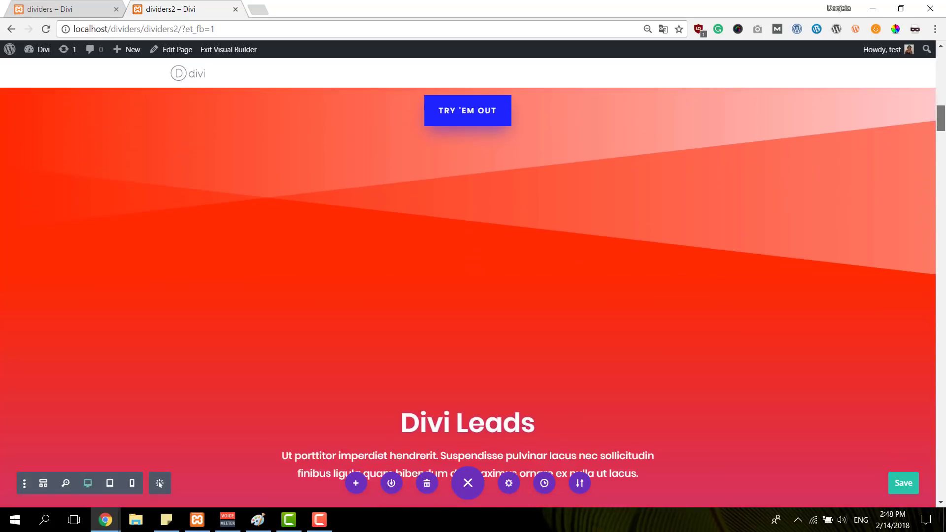
{"action": "scroll", "coordinate": [159, 483], "scroll_direction": "down", "scroll_amount": 6}
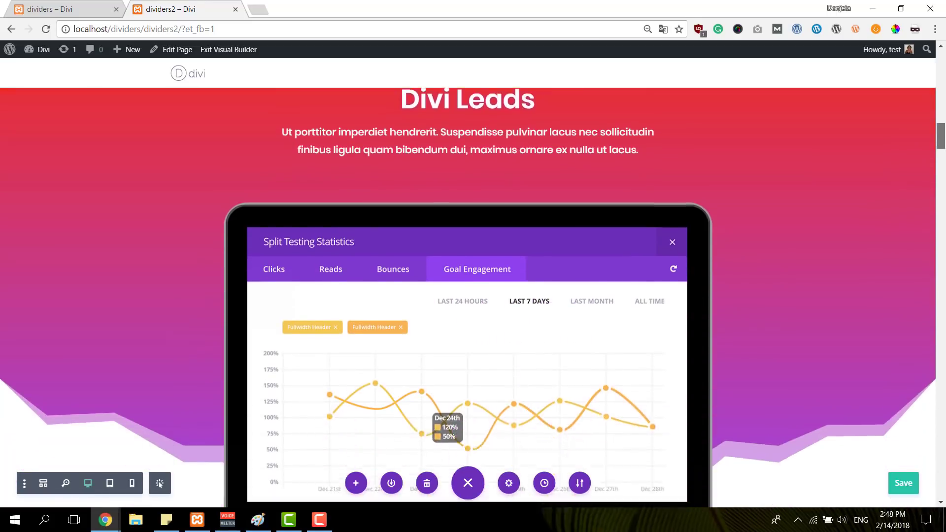
{"action": "scroll", "coordinate": [159, 484], "scroll_direction": "down", "scroll_amount": 7}
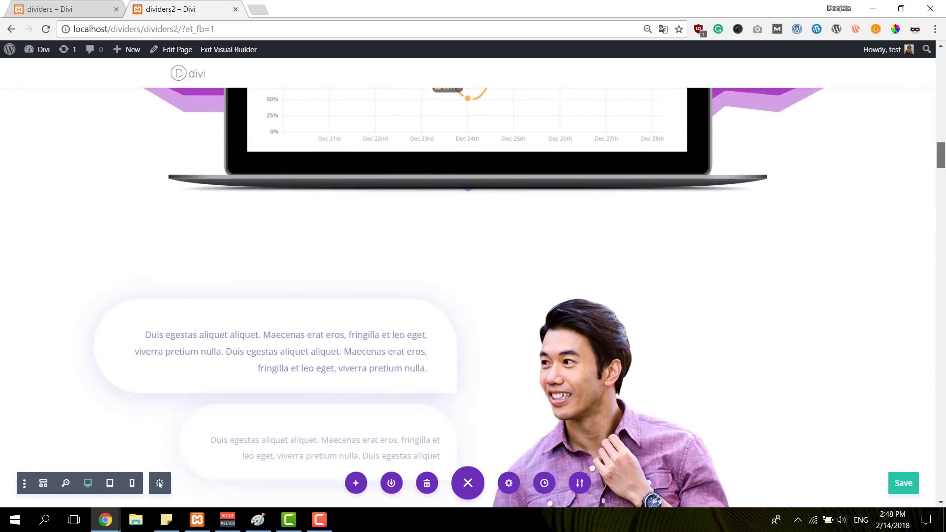
{"action": "scroll", "coordinate": [159, 483], "scroll_direction": "down", "scroll_amount": 8}
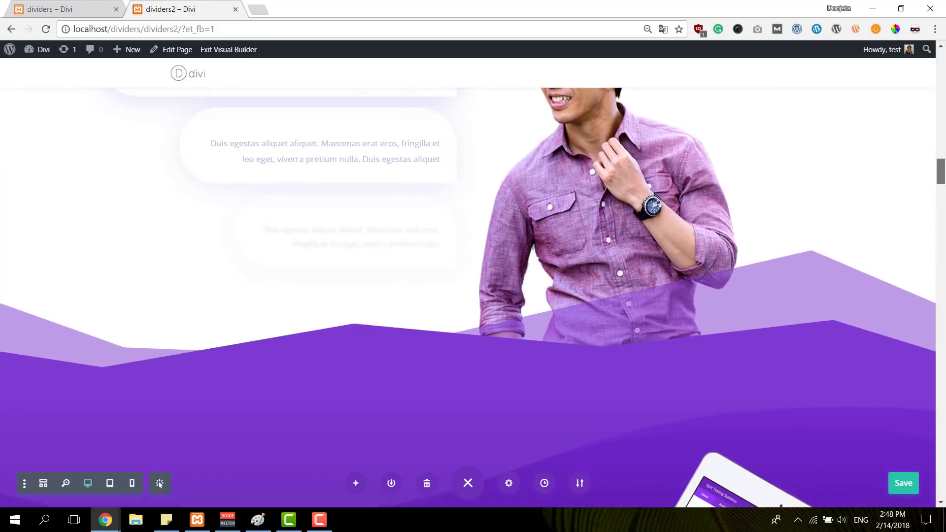
{"action": "scroll", "coordinate": [159, 484], "scroll_direction": "down", "scroll_amount": 11}
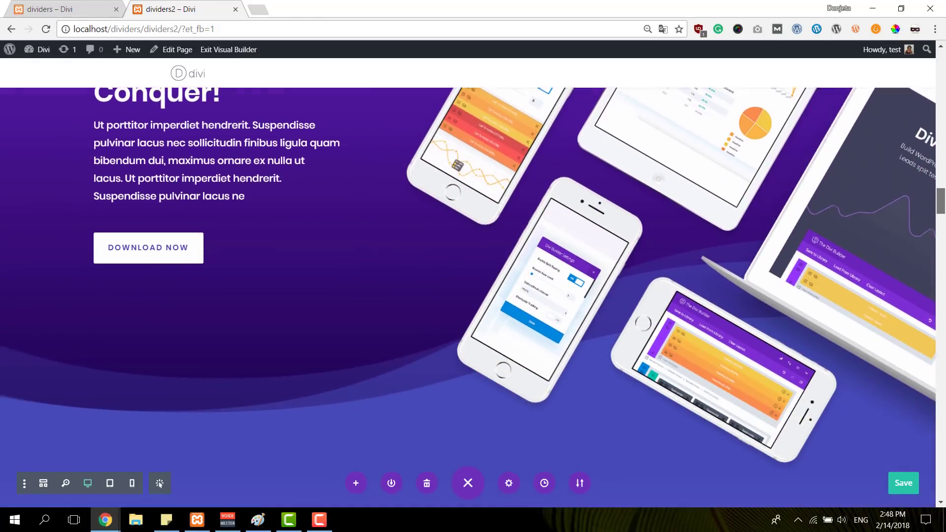
{"action": "scroll", "coordinate": [159, 483], "scroll_direction": "down", "scroll_amount": 9}
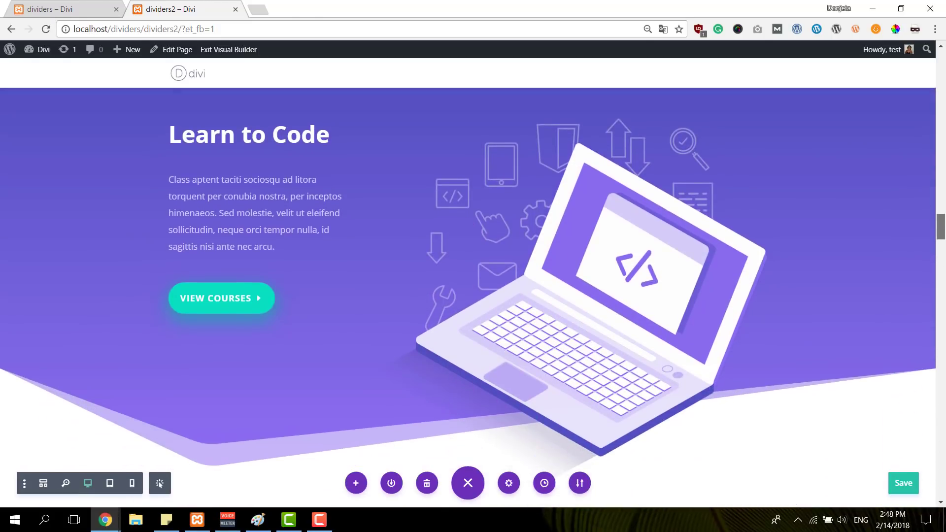
{"action": "scroll", "coordinate": [159, 483], "scroll_direction": "down", "scroll_amount": 14}
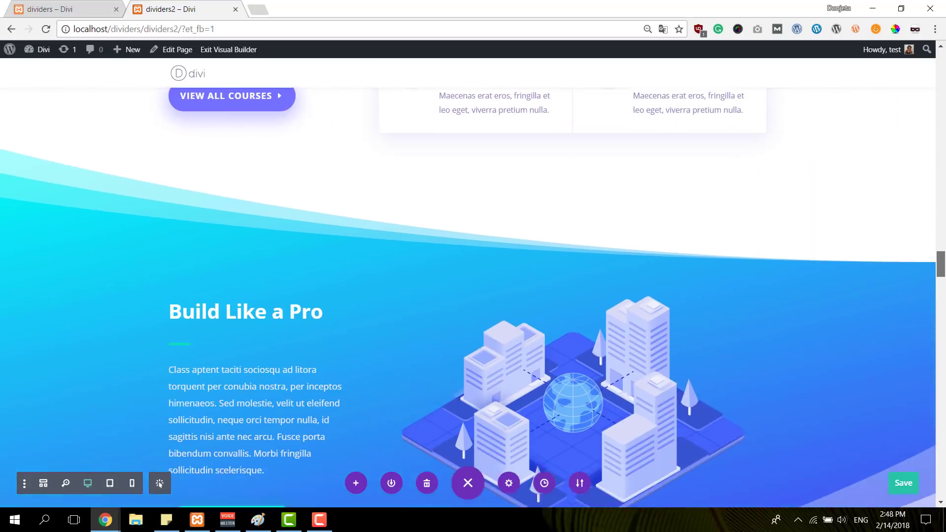
{"action": "scroll", "coordinate": [159, 484], "scroll_direction": "down", "scroll_amount": 12}
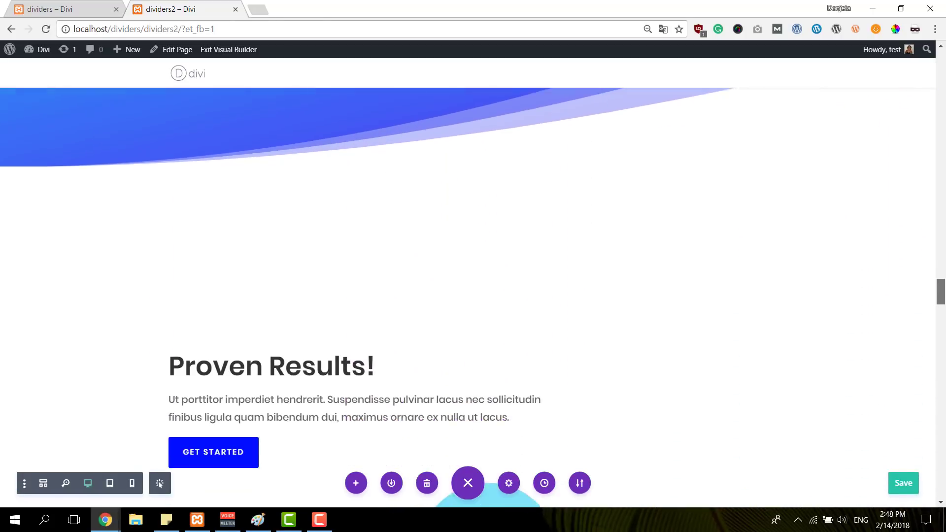
{"action": "scroll", "coordinate": [159, 484], "scroll_direction": "down", "scroll_amount": 20}
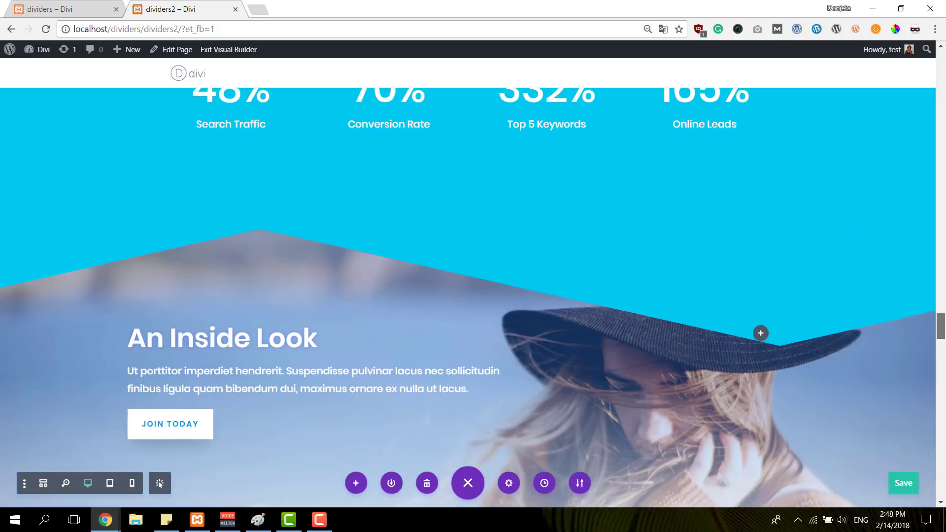
{"action": "scroll", "coordinate": [159, 484], "scroll_direction": "down", "scroll_amount": 20}
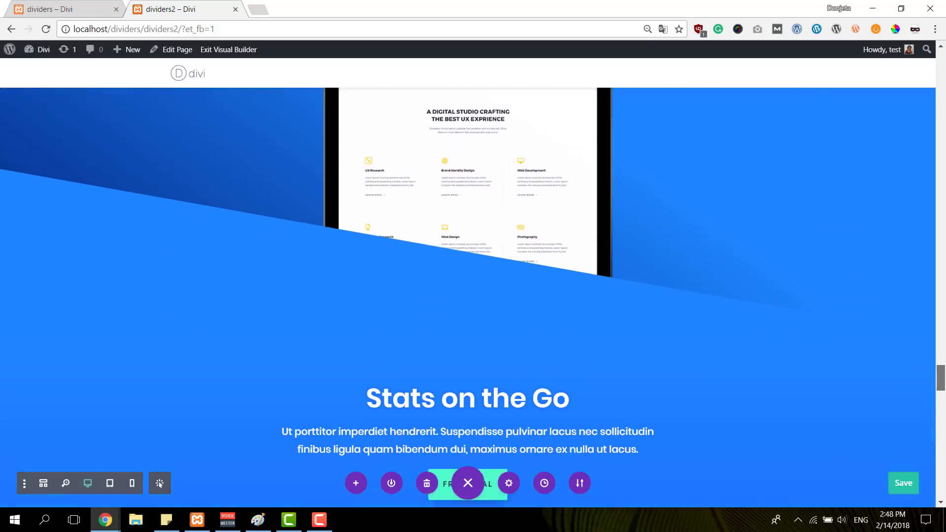
{"action": "scroll", "coordinate": [159, 484], "scroll_direction": "down", "scroll_amount": 20}
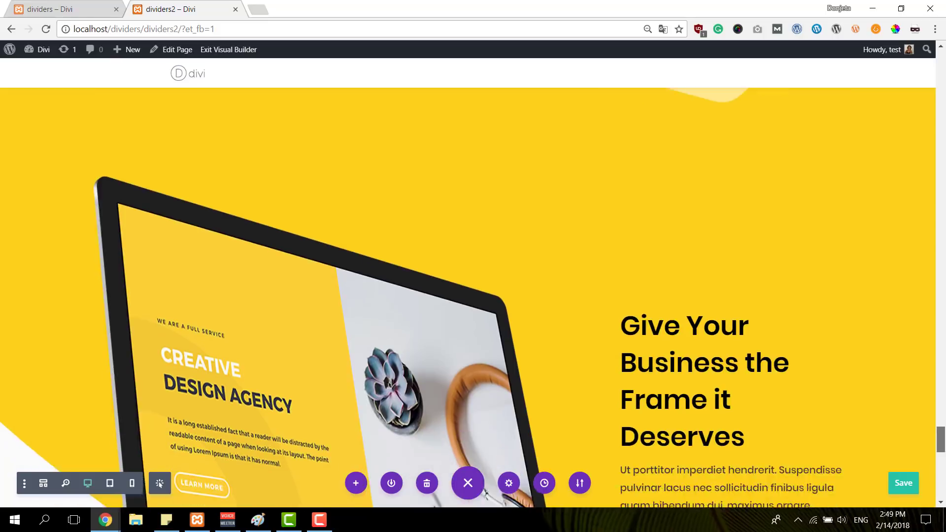